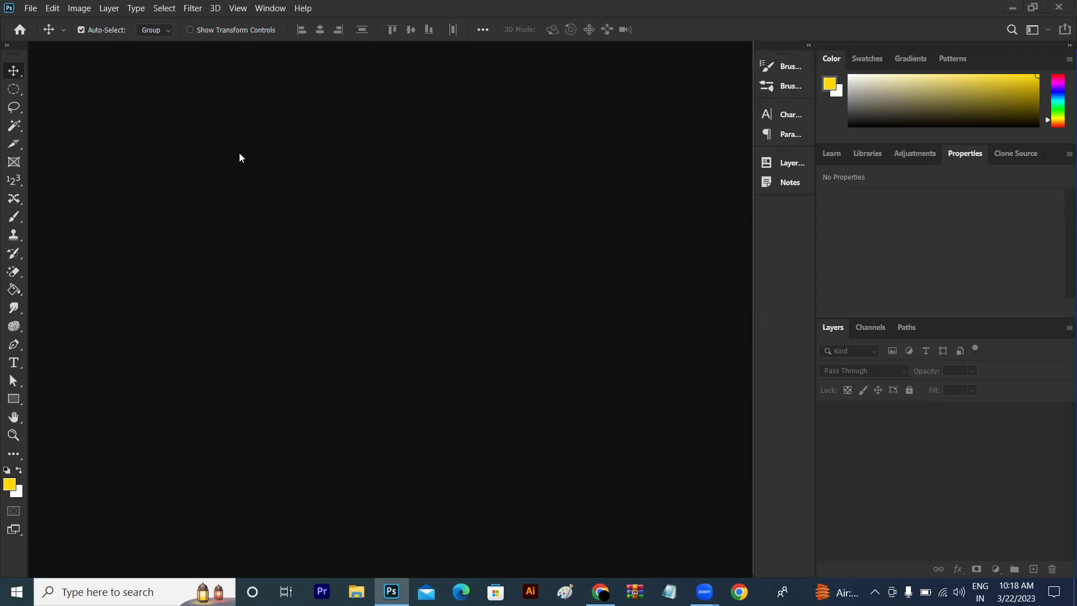
# Switch from the empty Photoshop workspace to the Chrome window showing WhatsApp Web.
pyautogui.click(600, 590)
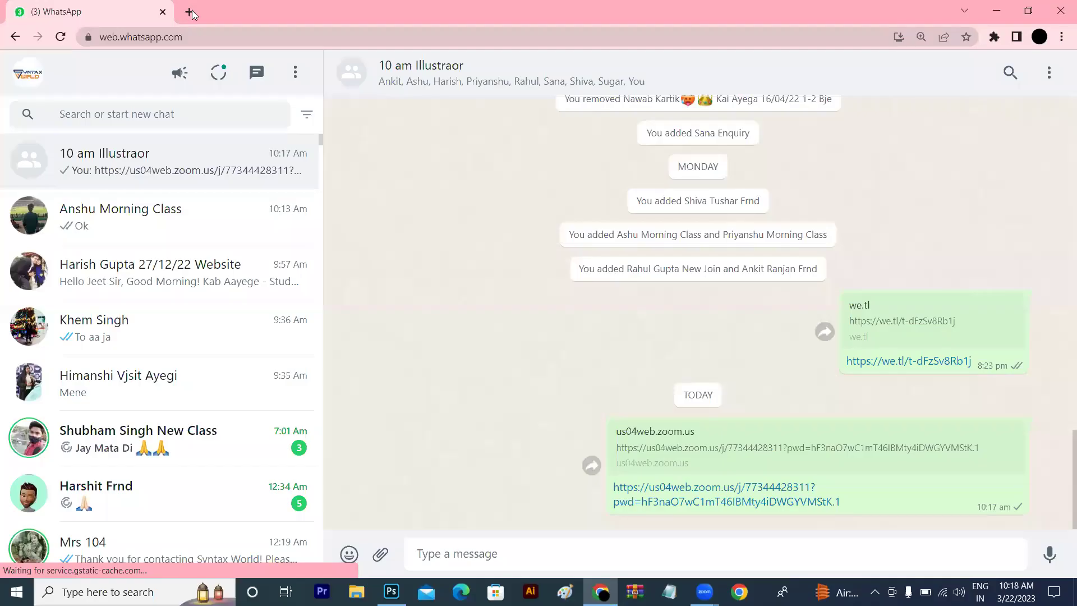
# Search Google for 'post design' in a new Chrome tab.
pyautogui.click(189, 13)
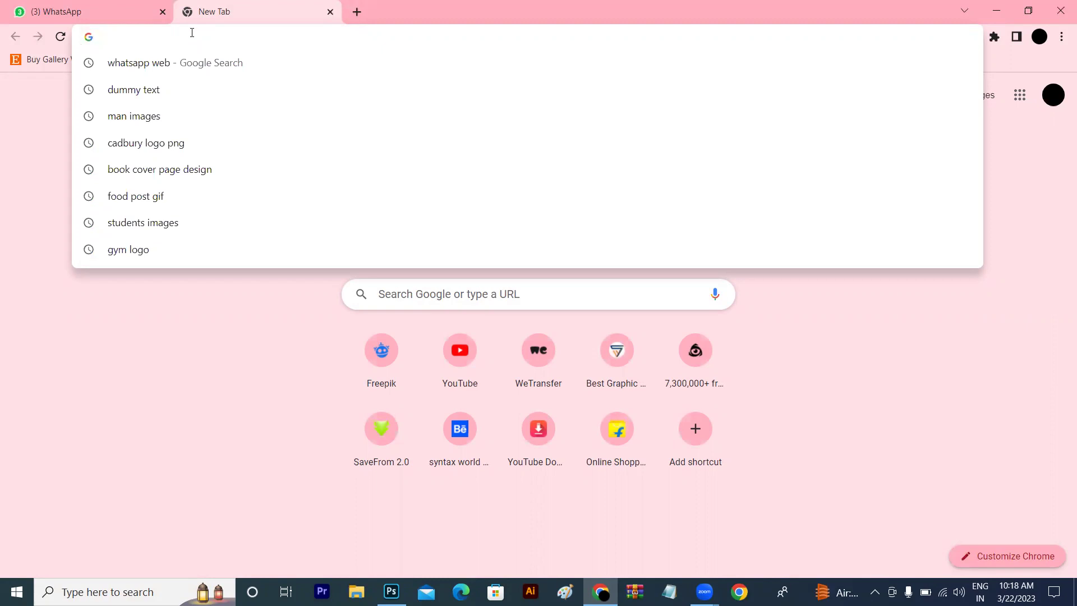
pyautogui.write('post')
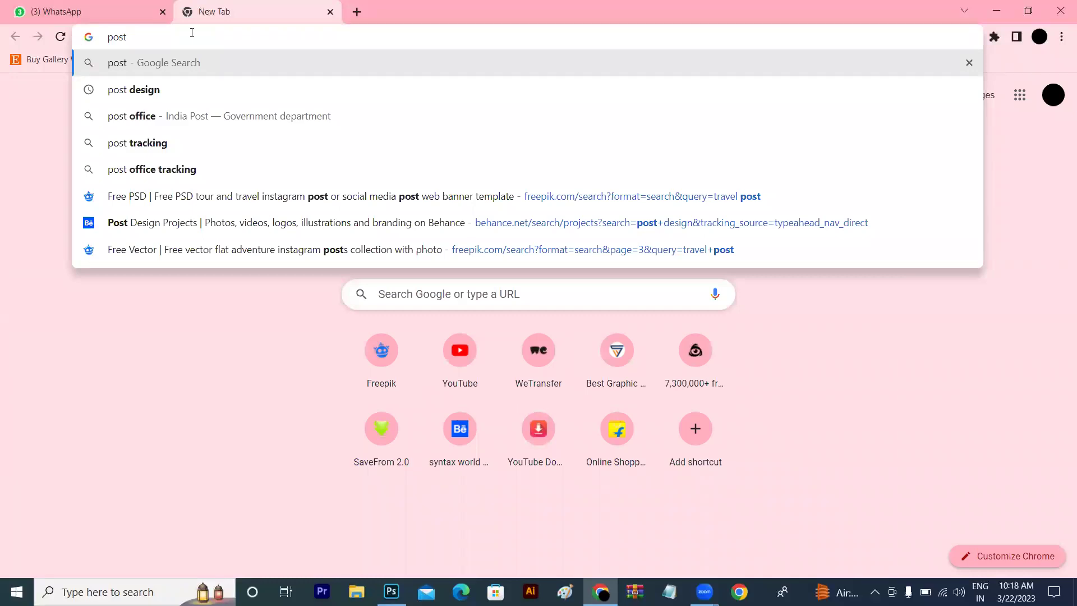
pyautogui.write('i')
pyautogui.press('BackSpace')
pyautogui.press('BackSpace')
pyautogui.press('BackSpace')
pyautogui.press('BackSpace')
pyautogui.press('BackSpace')
pyautogui.press('BackSpace')
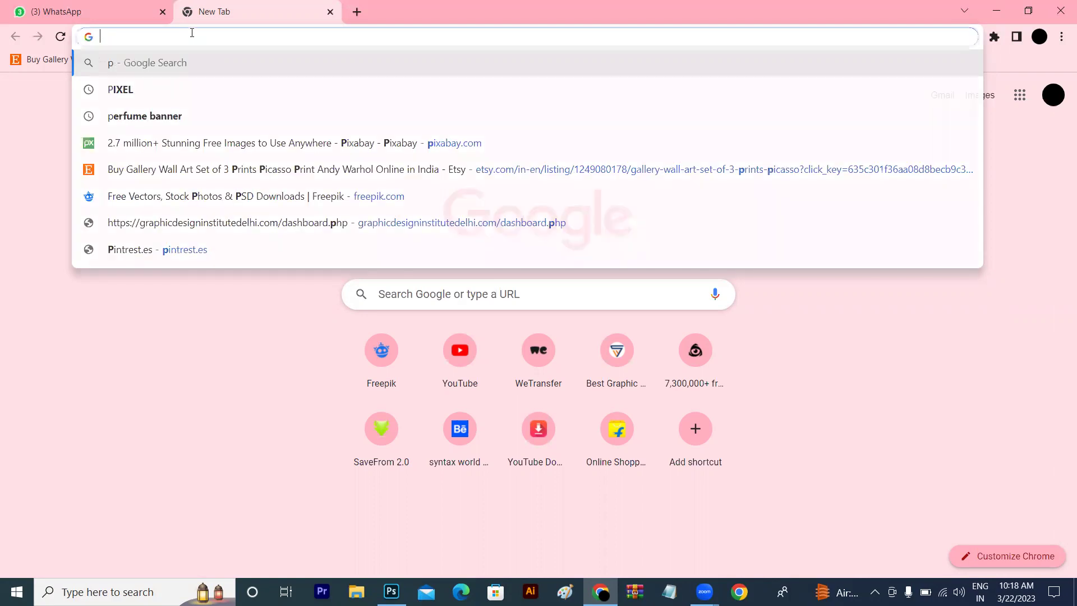
pyautogui.write('post design')
pyautogui.press('Return')
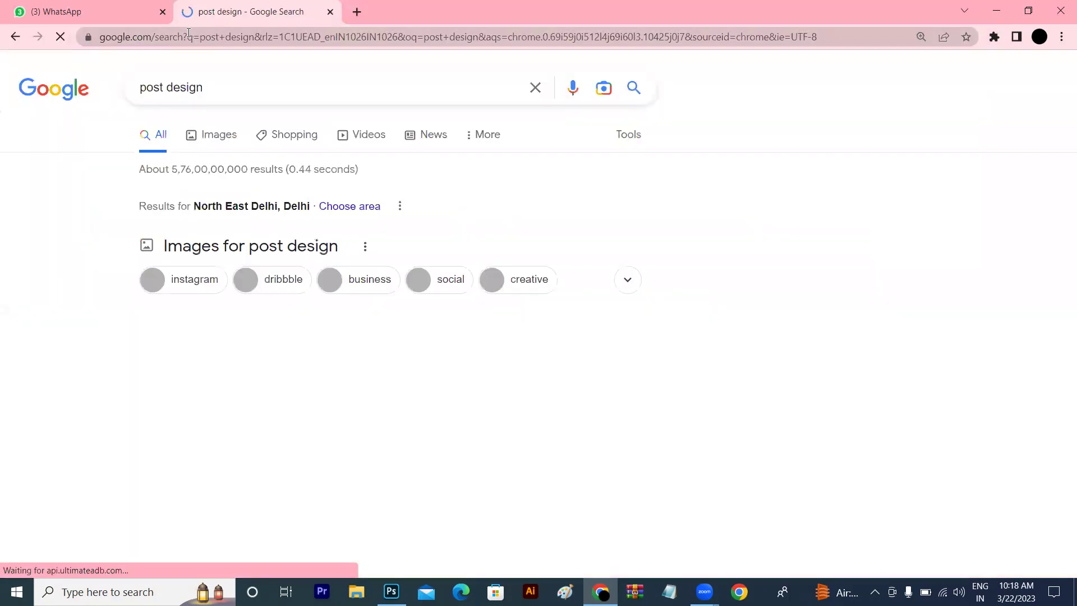
# Filter to image results and preview the Dribbble 'Business Social Media Post Design'.
pyautogui.click(225, 137)
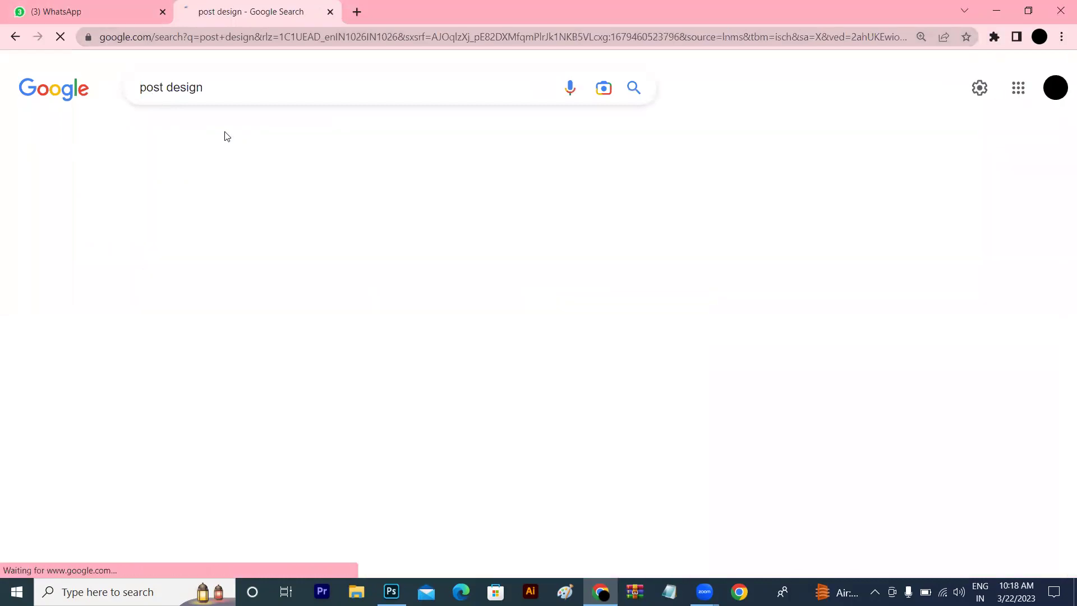
pyautogui.moveTo(1062, 122); pyautogui.dragTo(1062, 292)
pyautogui.scroll(-2, 1032, 271)
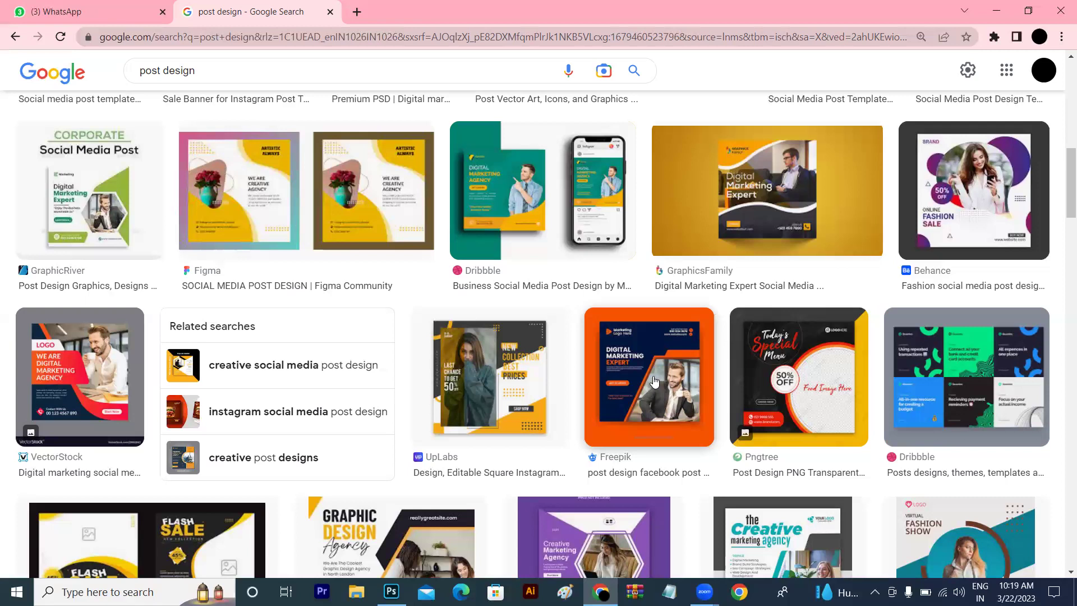
pyautogui.click(503, 184)
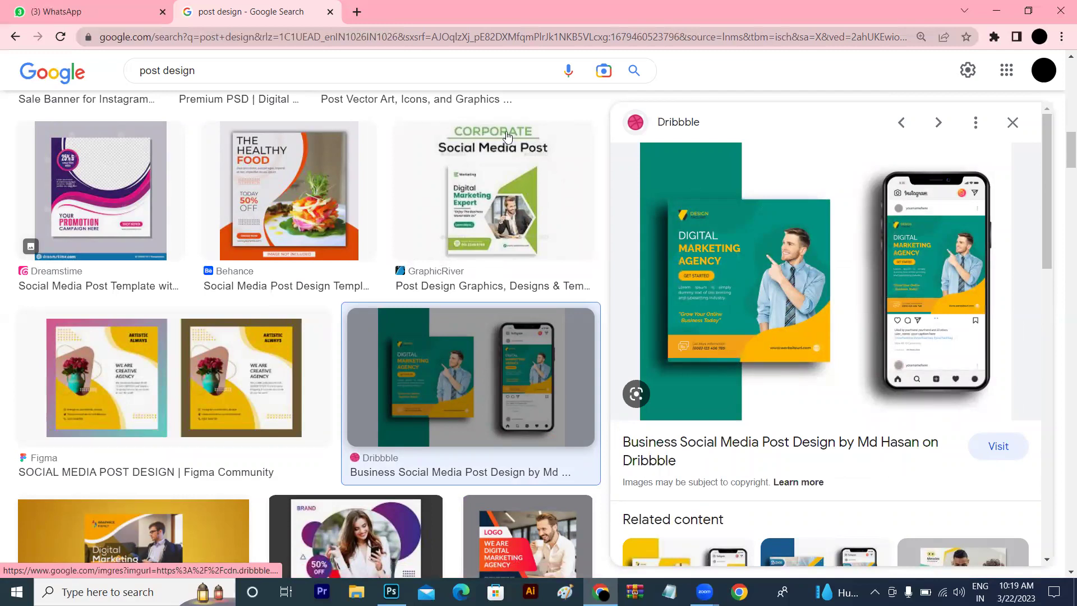
pyautogui.click(196, 71)
# Replace the query with an image search for 'photoshop background change'.
pyautogui.hotkey('ctrl', 'a')
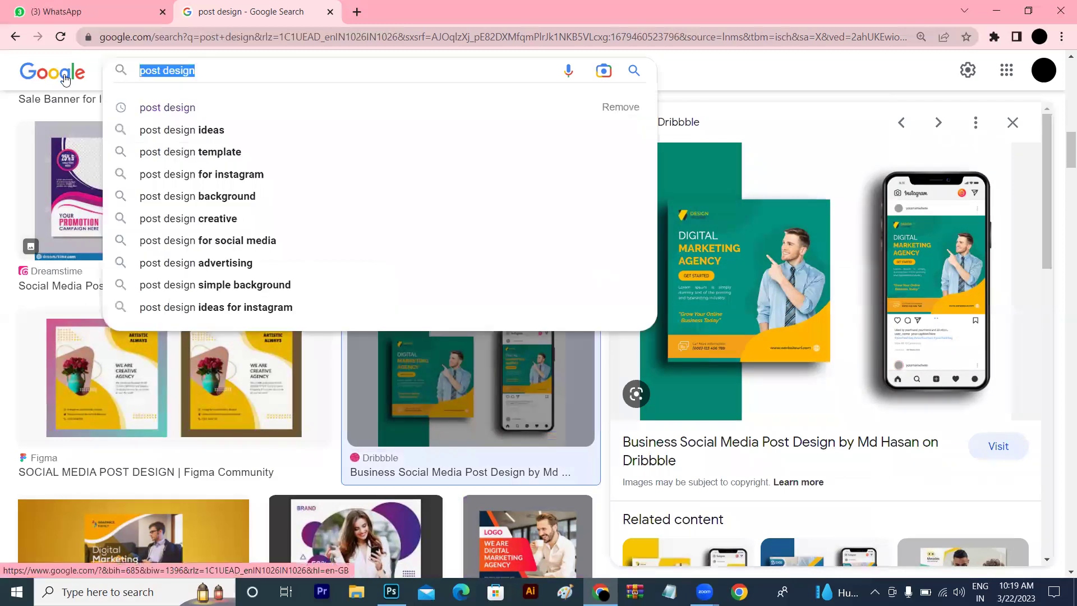
pyautogui.press('BackSpace')
pyautogui.write('photoshop ')
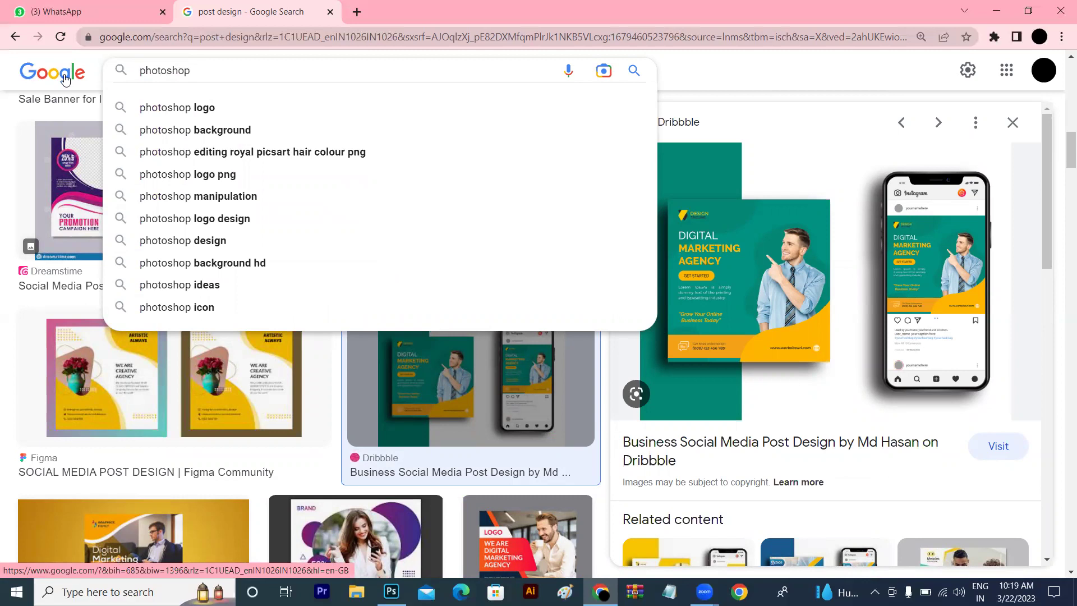
pyautogui.write('bac')
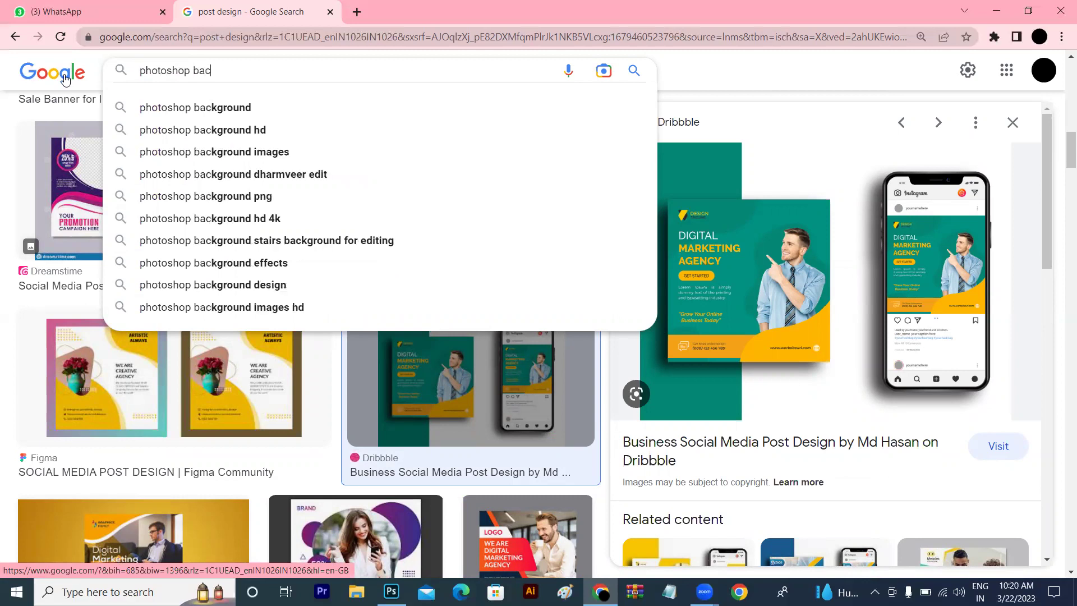
pyautogui.write('kground ')
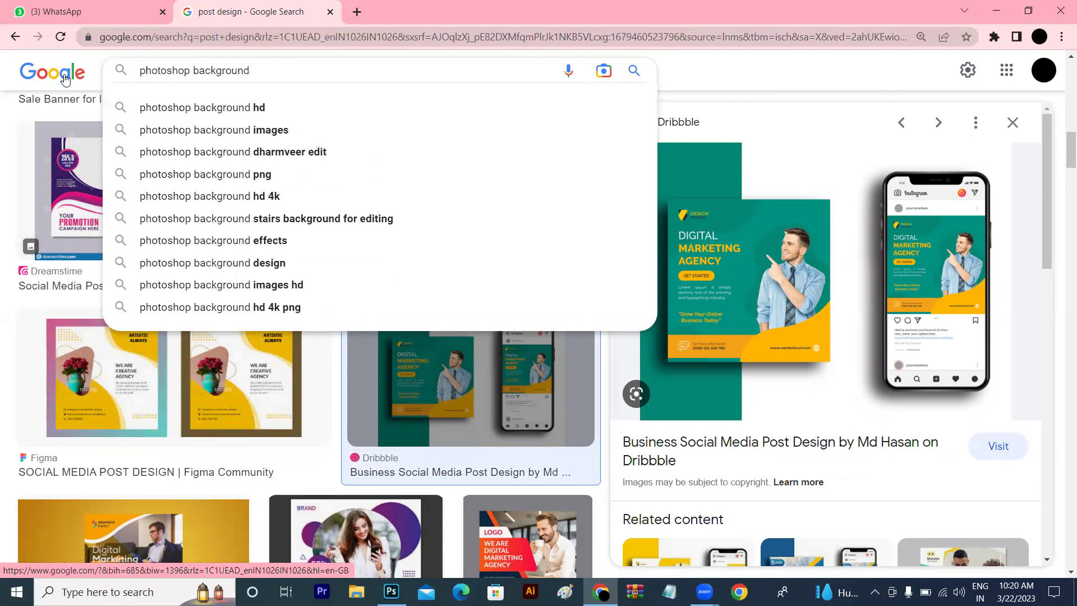
pyautogui.write('change')
pyautogui.press('Return')
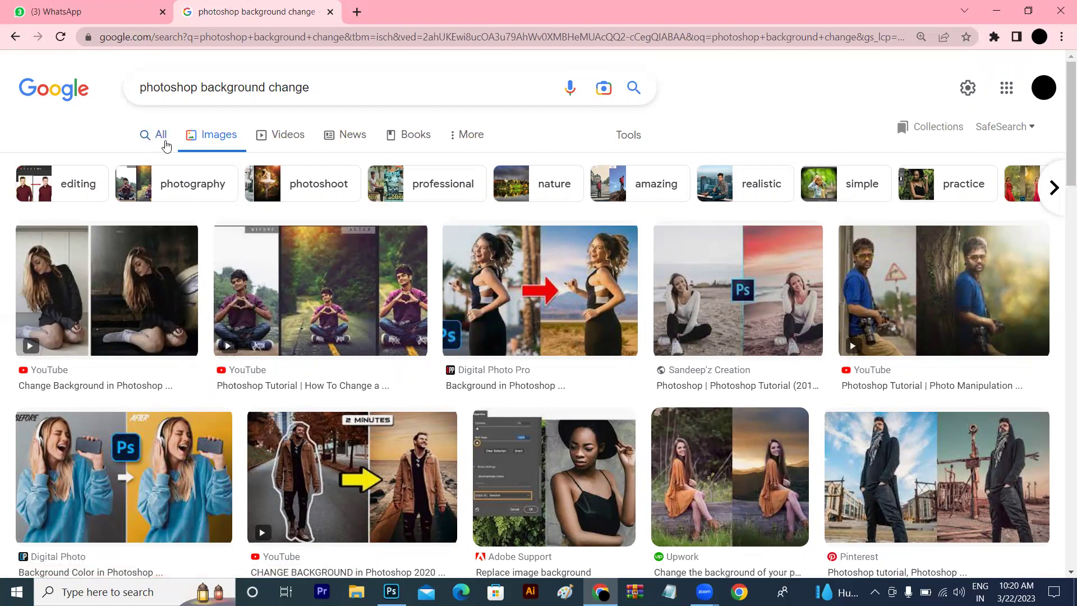
# Preview several tutorials, ending on the photo manipulation change-background tutorial.
pyautogui.click(51, 304)
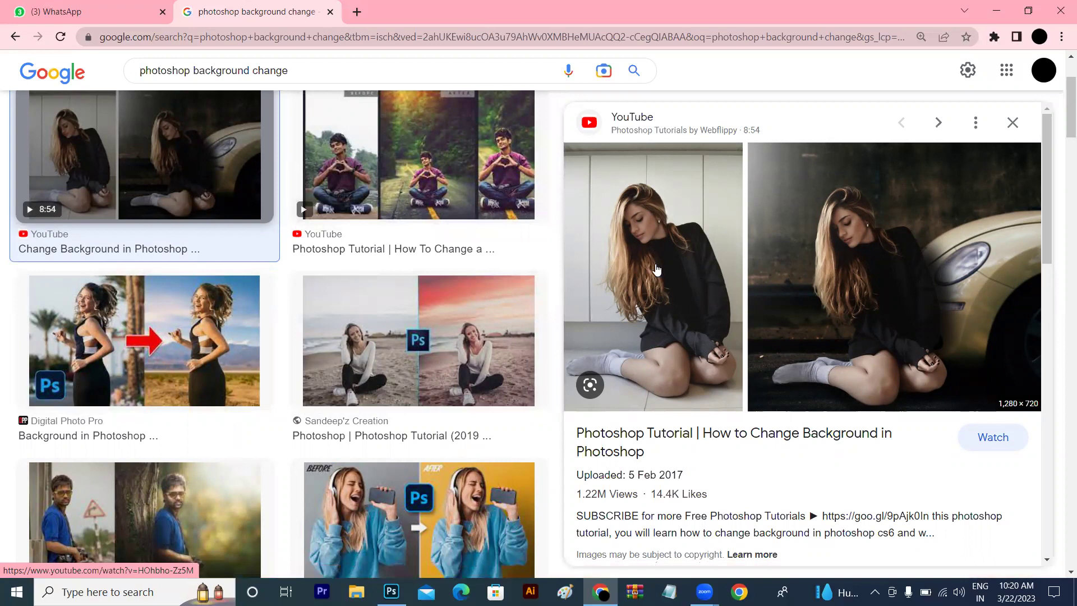
pyautogui.click(424, 343)
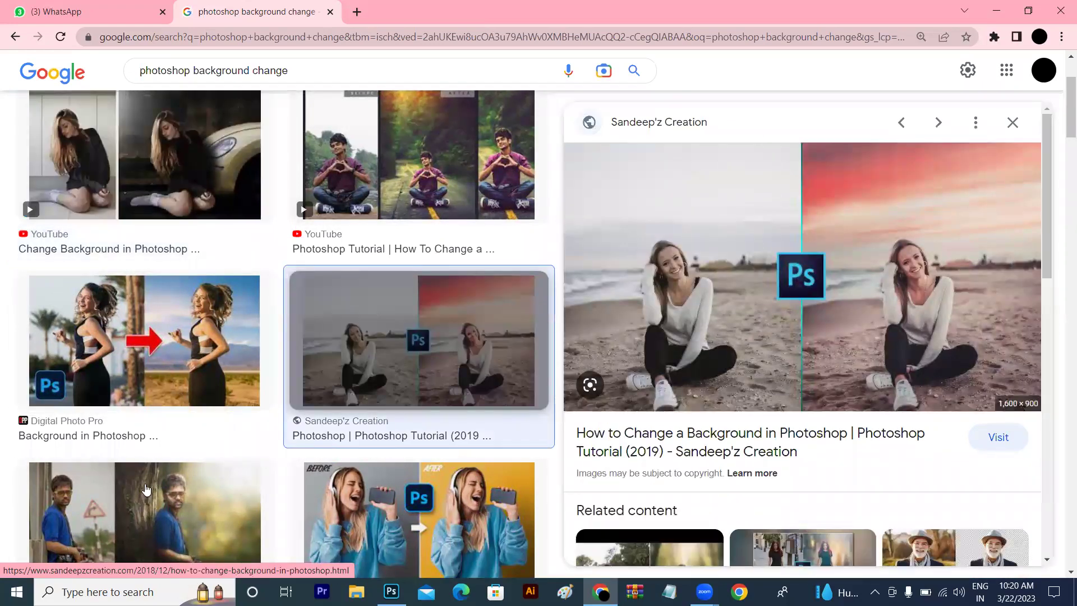
pyautogui.click(133, 508)
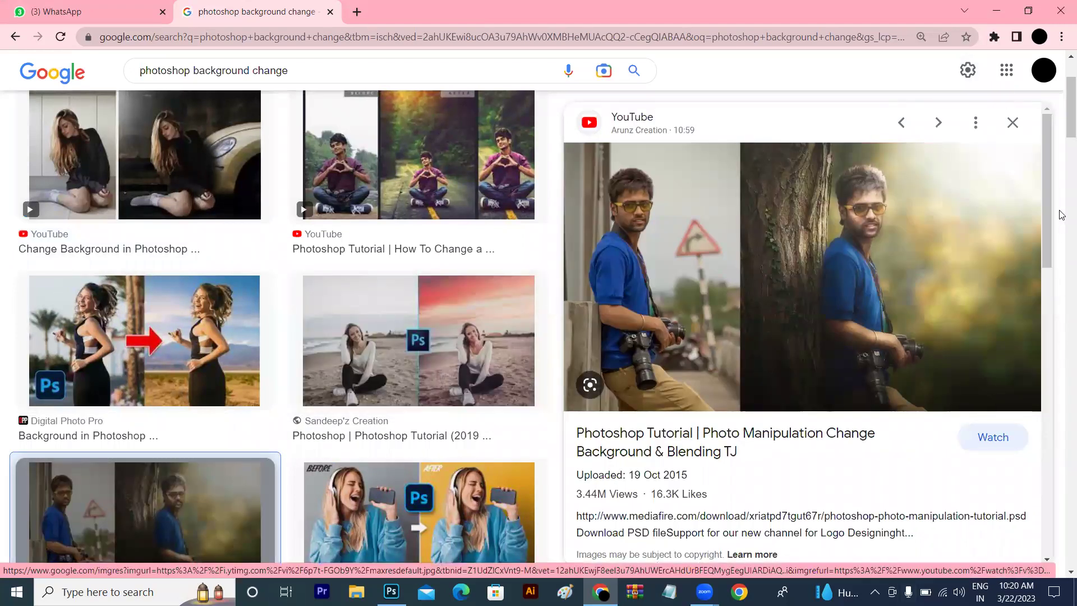
pyautogui.moveTo(1061, 119); pyautogui.dragTo(1062, 166)
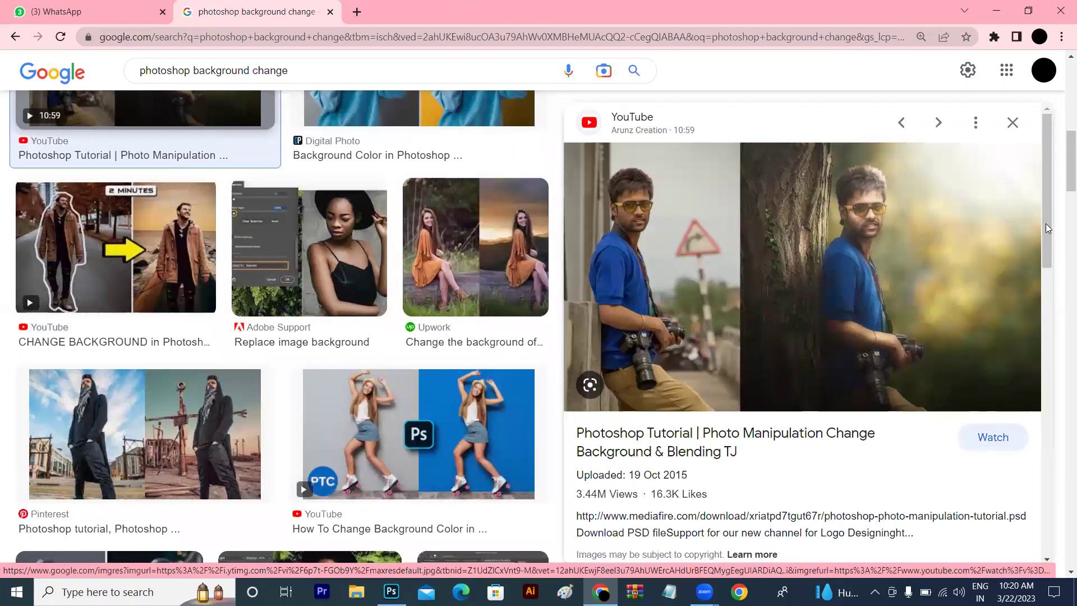
pyautogui.moveTo(1060, 191); pyautogui.dragTo(1063, 275)
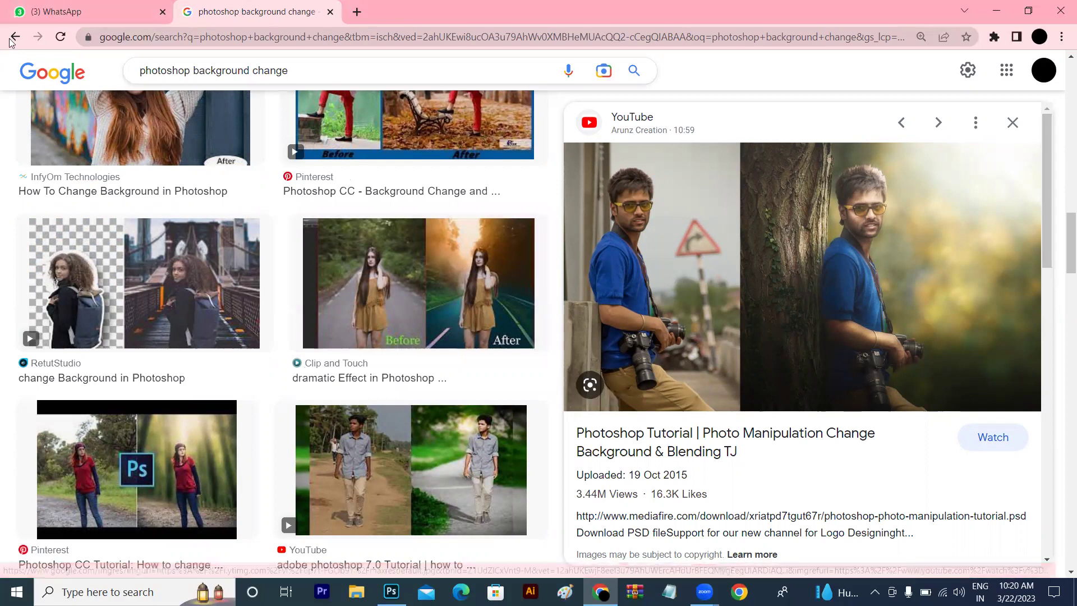
# Search for the celebrity couple's memes with 'background change' in place of the old query.
pyautogui.press('/')
pyautogui.write('virat anu')
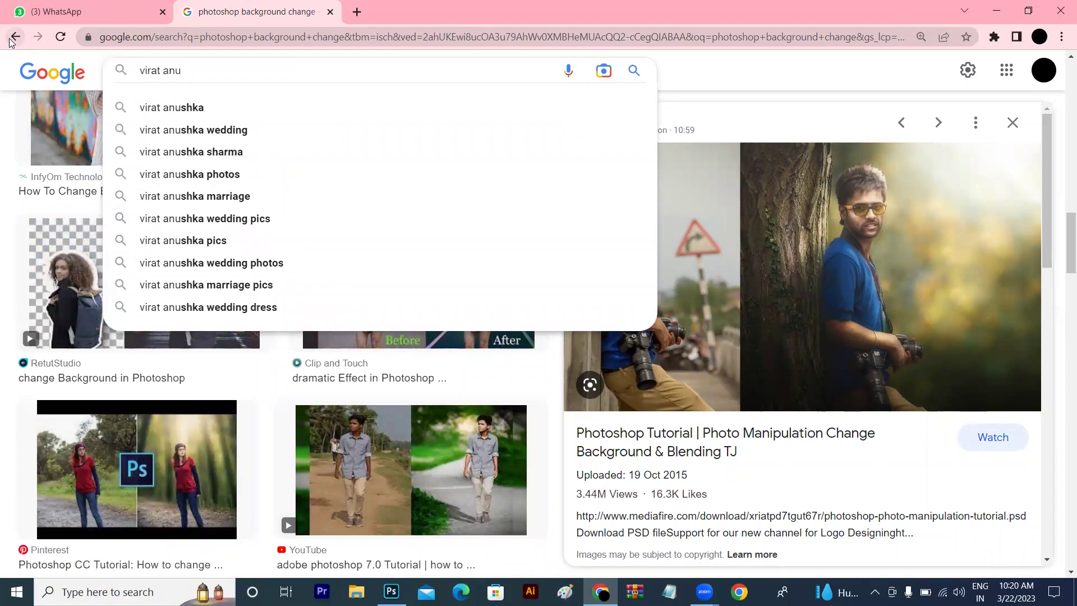
pyautogui.write('shka meme')
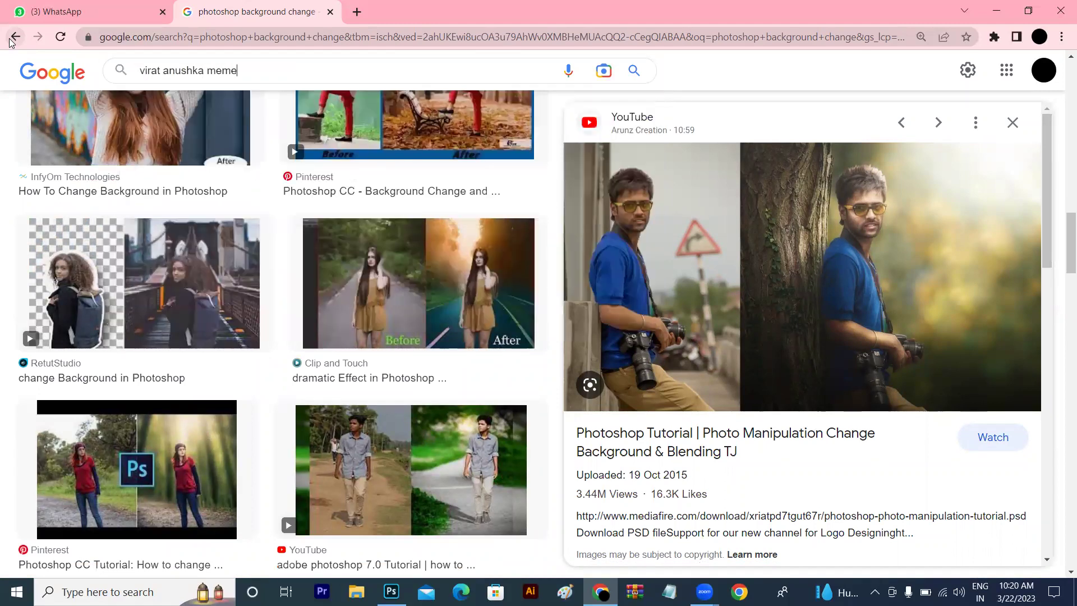
pyautogui.write('s ')
pyautogui.write('back')
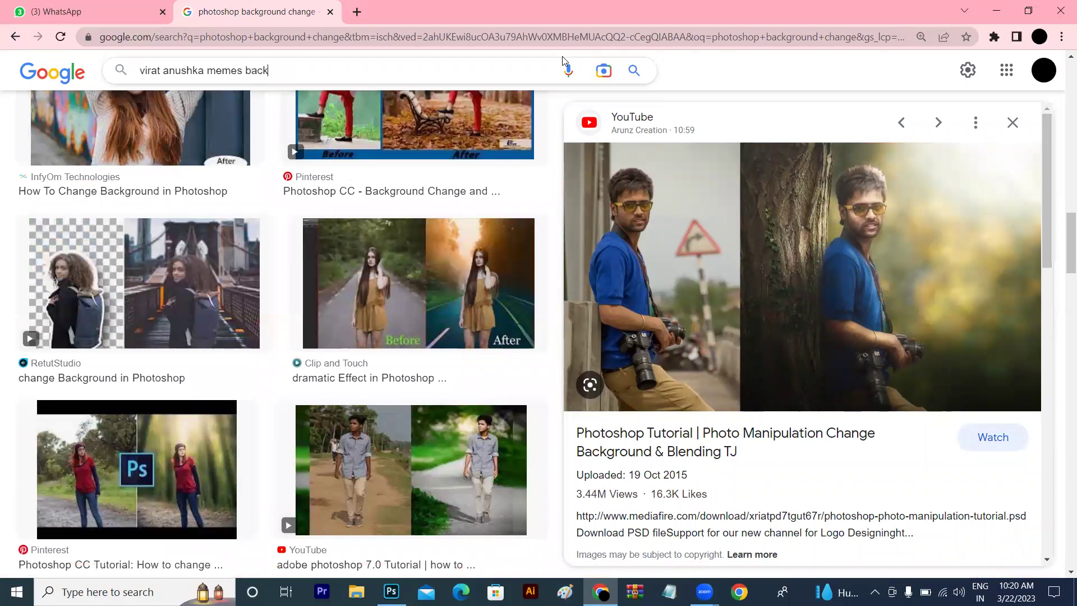
pyautogui.write('ground change')
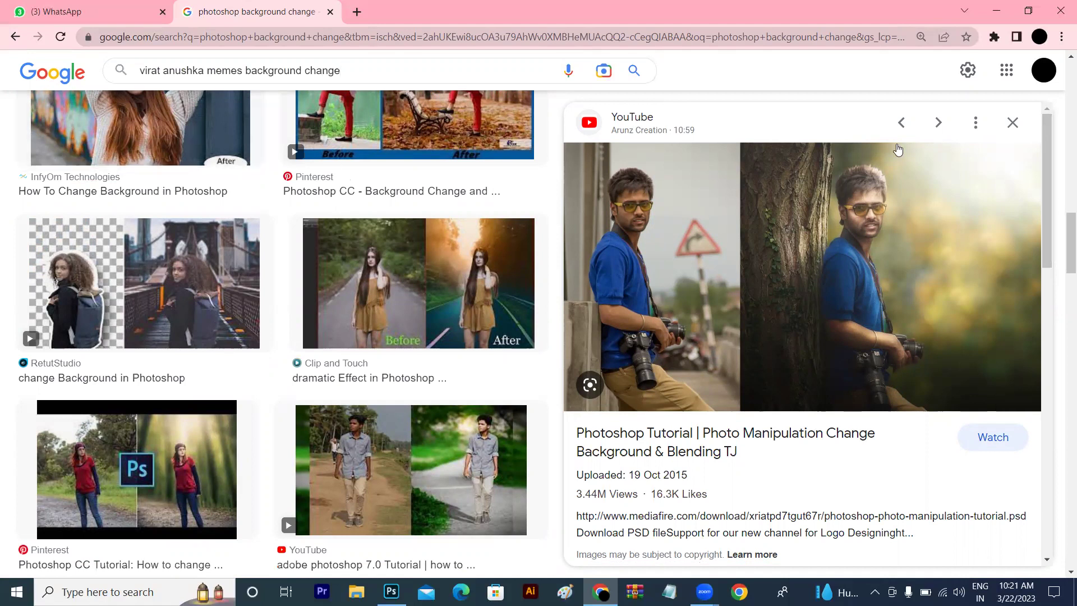
pyautogui.press('Return')
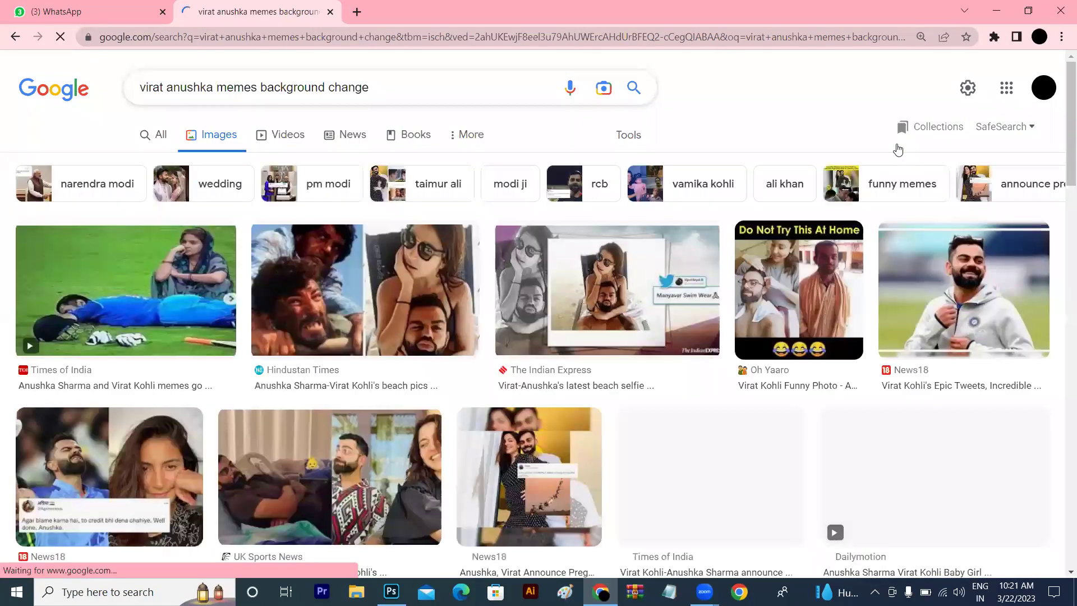
# Preview the first meme video result and the India.com meme image.
pyautogui.click(213, 319)
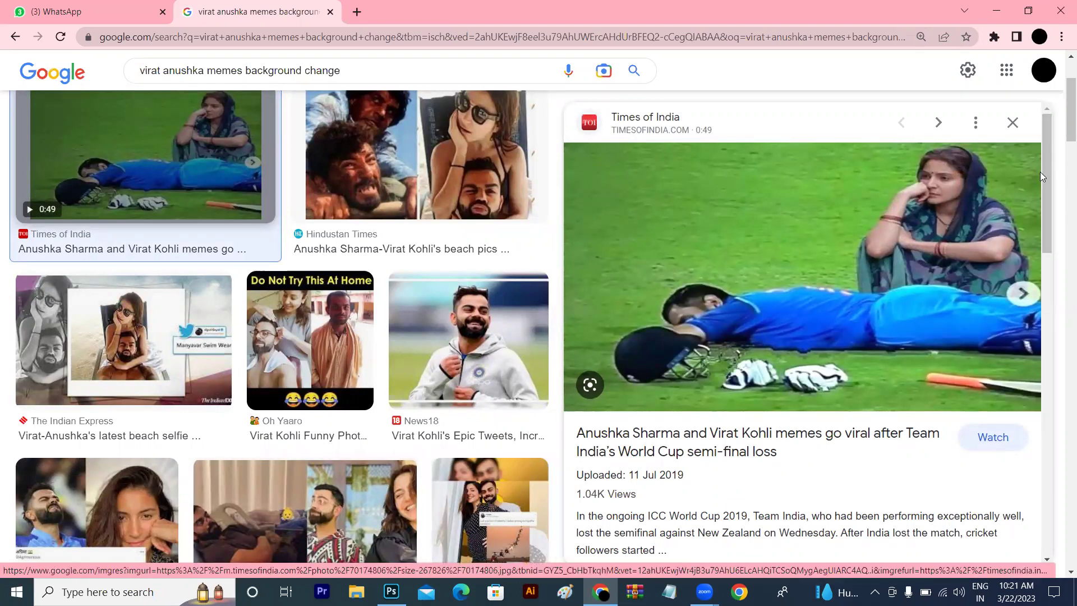
pyautogui.scroll(-2, 1043, 202)
pyautogui.moveTo(1043, 204); pyautogui.dragTo(1041, 340)
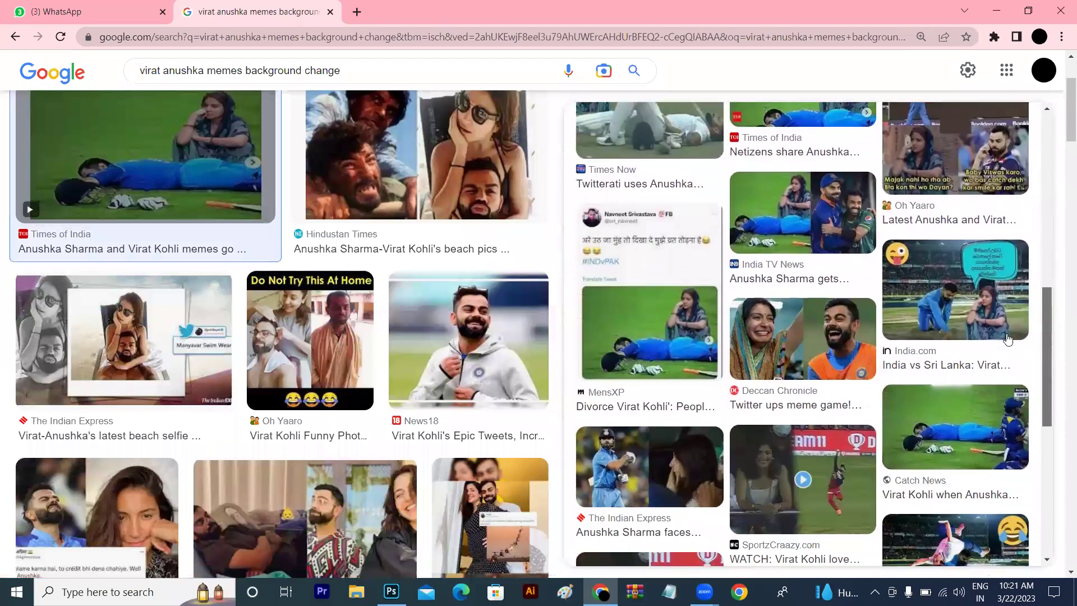
pyautogui.click(955, 313)
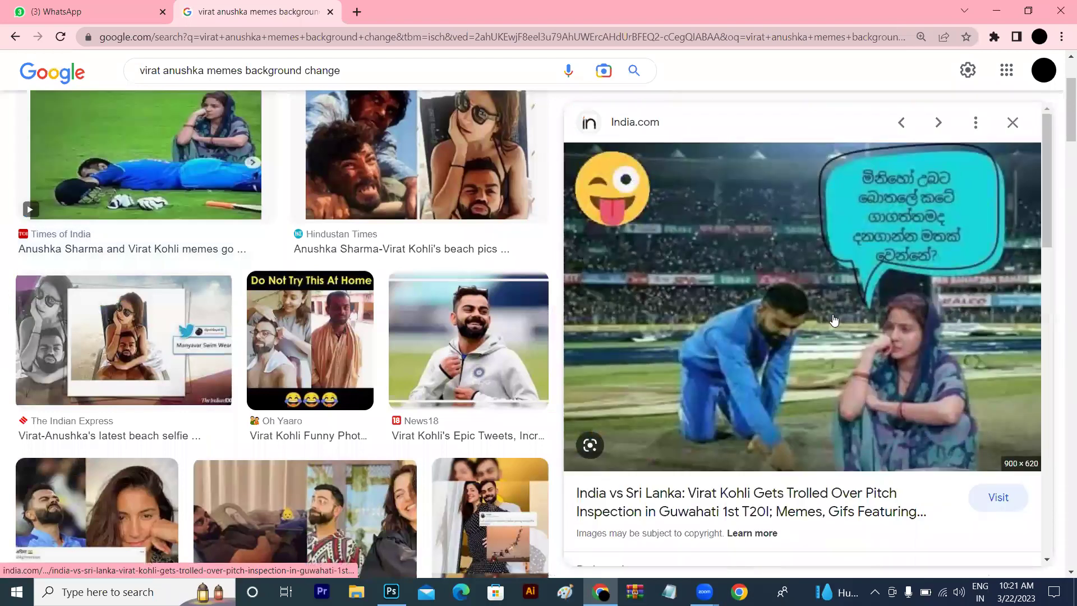
pyautogui.scroll(-3, 339, 275)
pyautogui.scroll(-6, 339, 275)
pyautogui.scroll(-1, 339, 275)
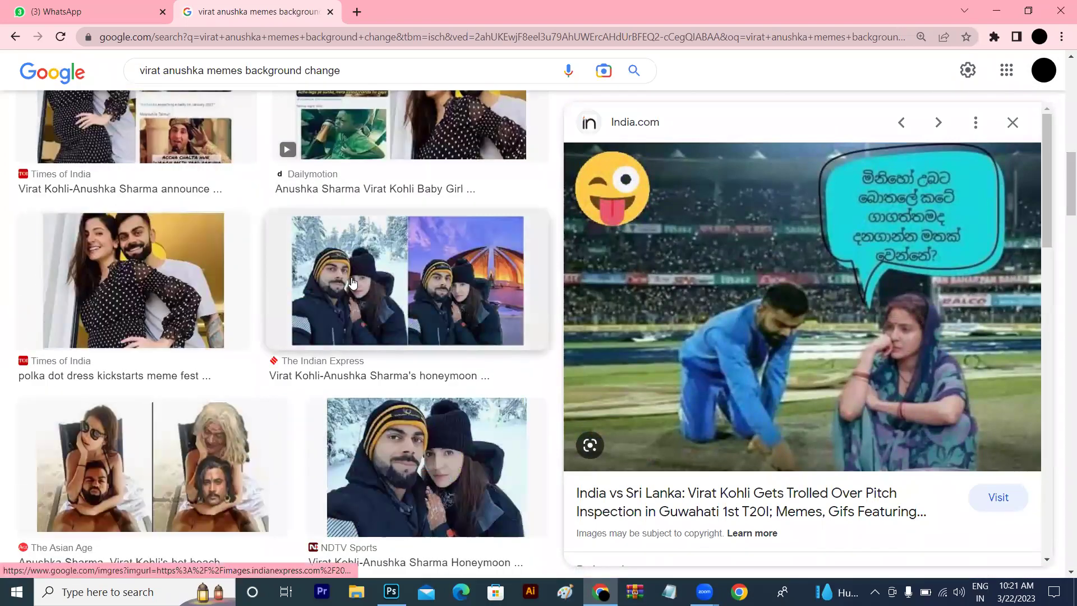
# Preview the Indian Express and Times of India honeymoon photos.
pyautogui.click(348, 280)
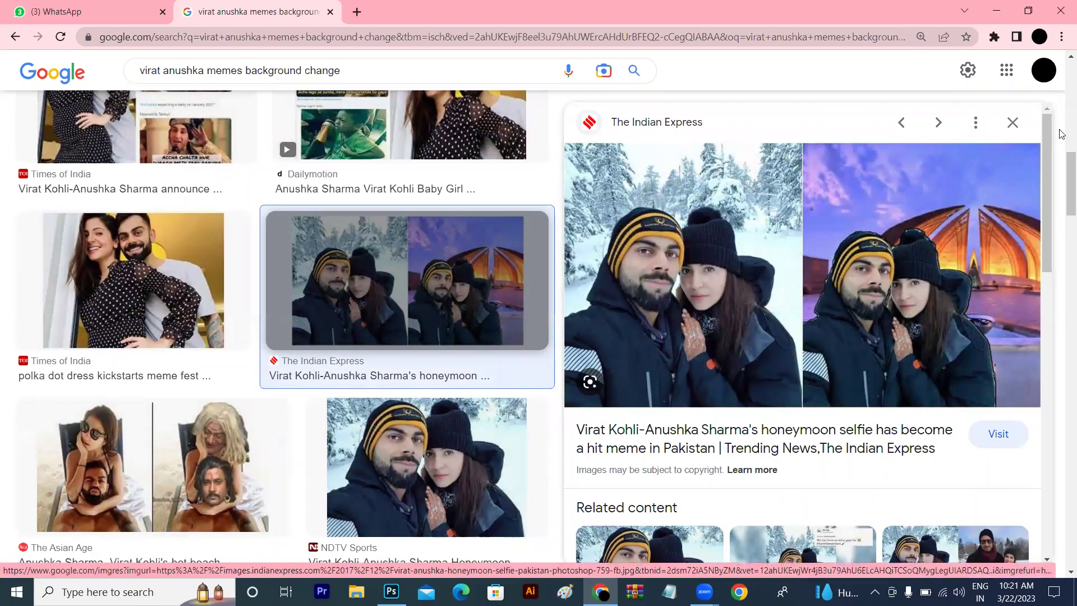
pyautogui.scroll(-2, 1045, 246)
pyautogui.scroll(-4, 1045, 247)
pyautogui.scroll(-1, 1045, 271)
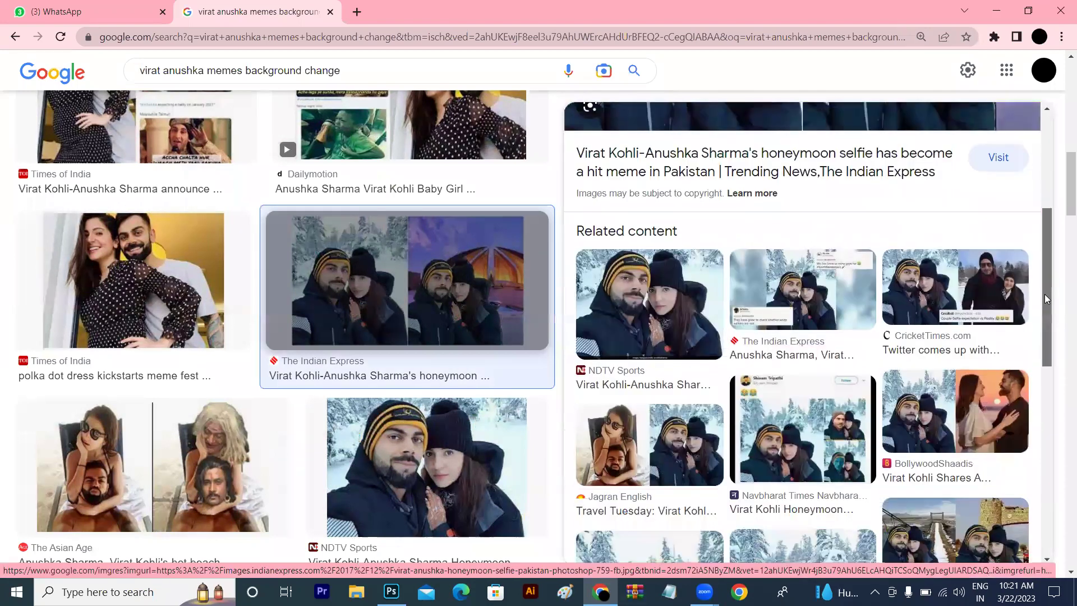
pyautogui.moveTo(1045, 317); pyautogui.dragTo(1003, 387)
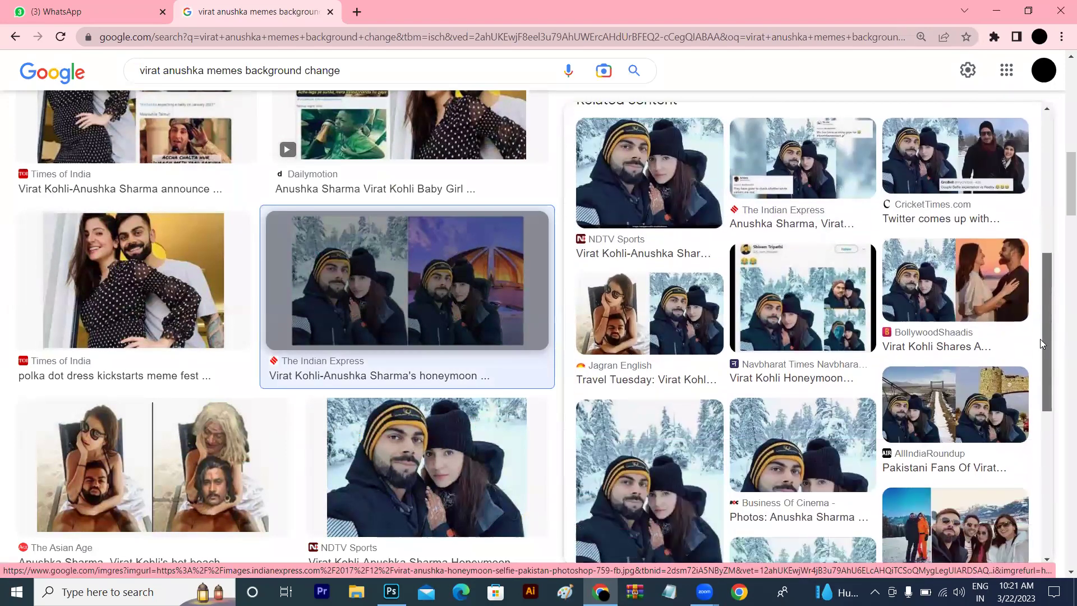
pyautogui.scroll(-1, 1003, 387)
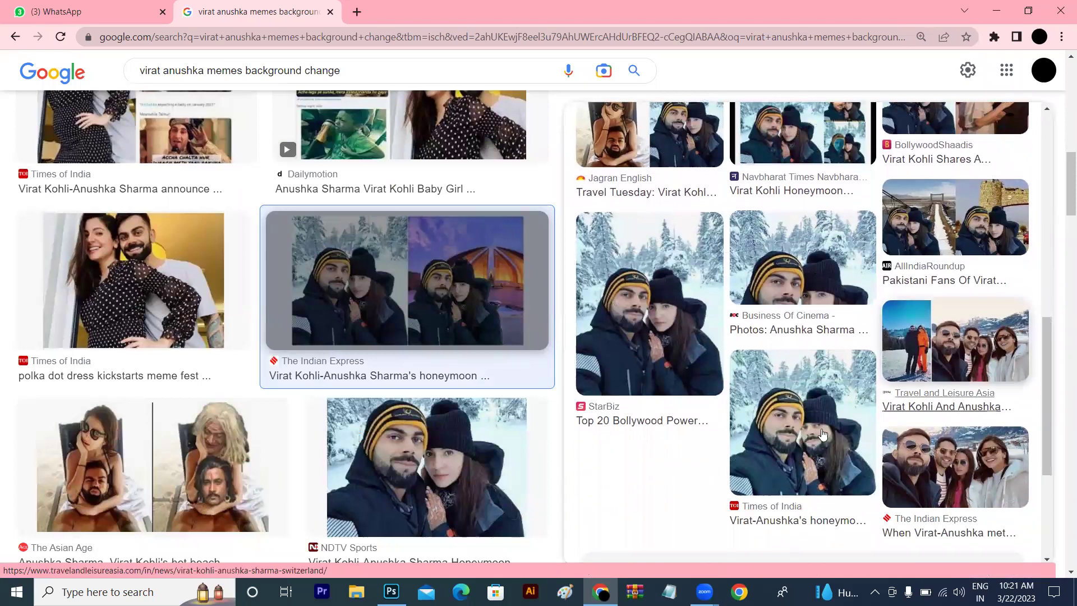
pyautogui.click(820, 408)
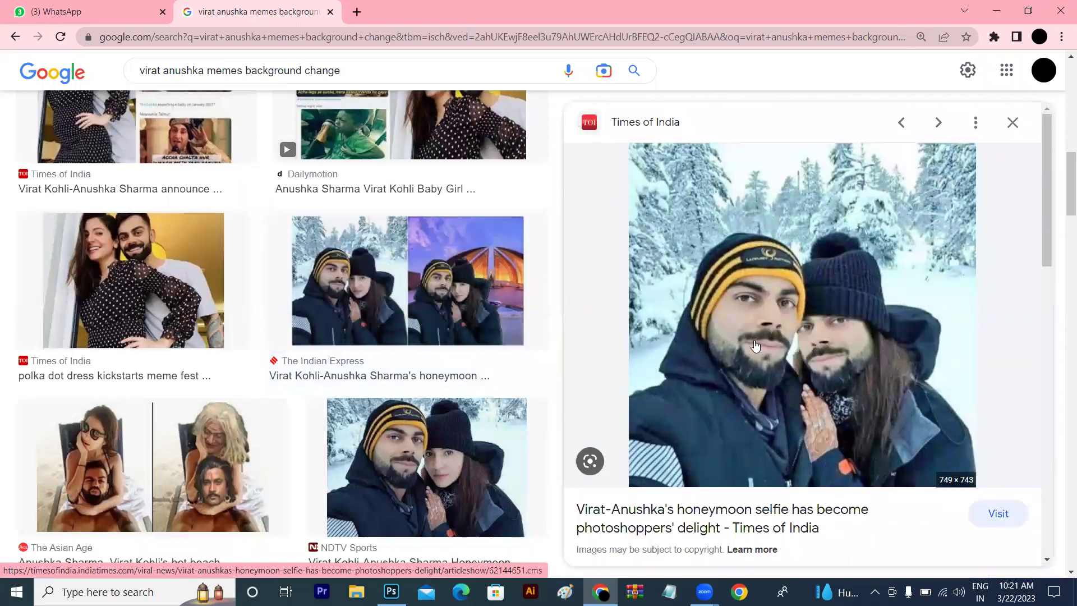
# Preview the News Track Live beach meme image.
pyautogui.scroll(-5, 1060, 190)
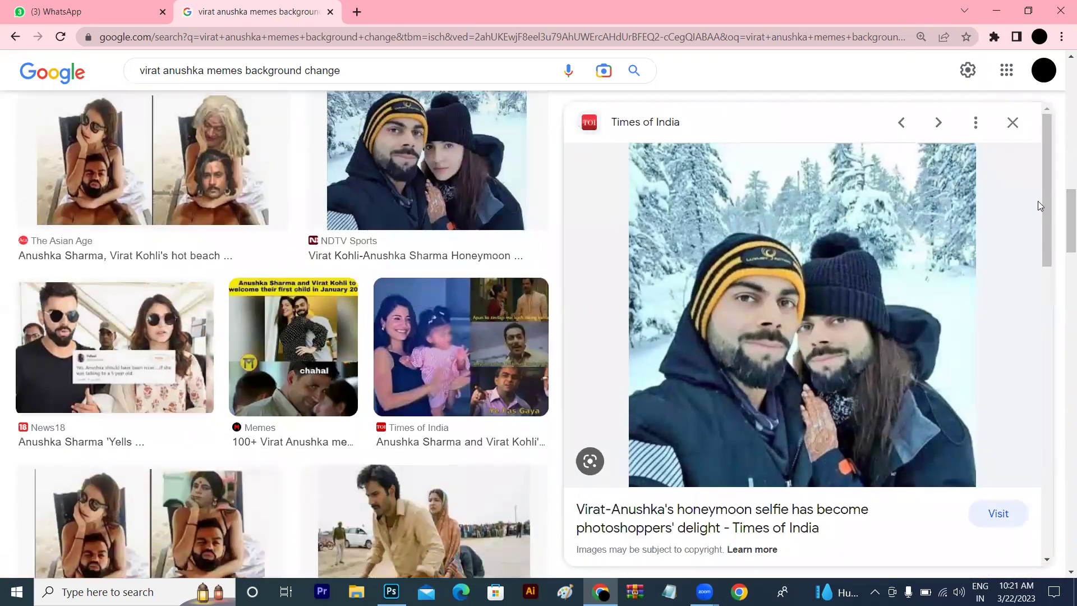
pyautogui.scroll(-2, 1047, 223)
pyautogui.scroll(-6, 1062, 241)
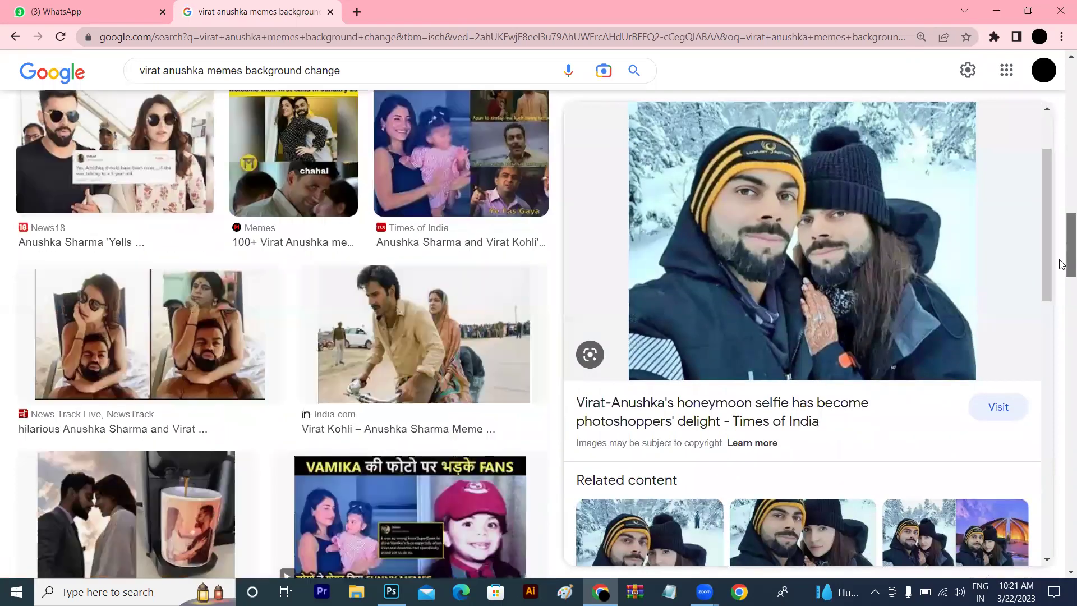
pyautogui.click(219, 215)
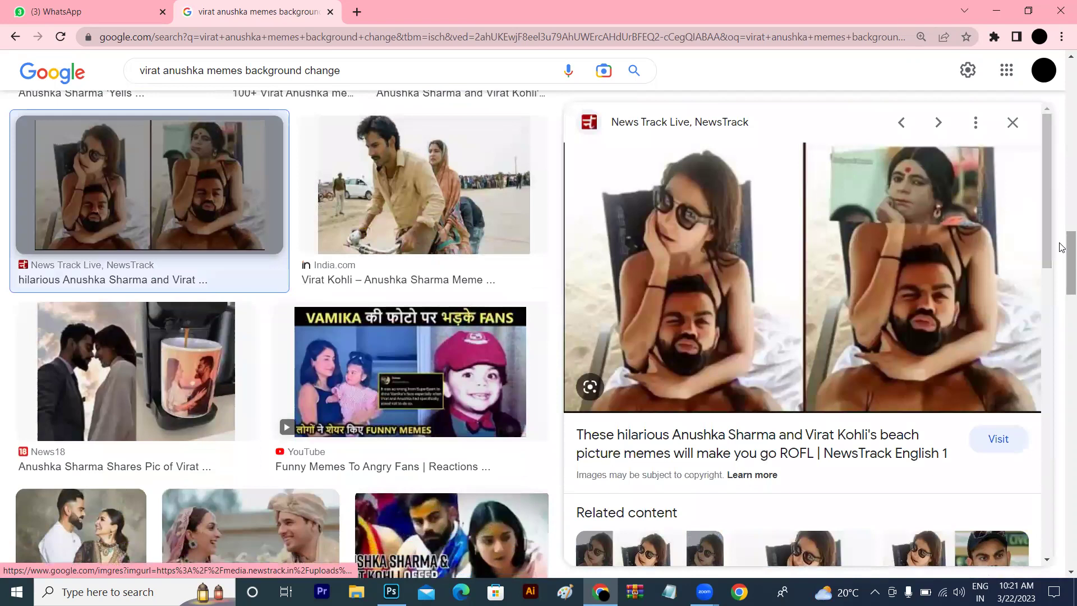
pyautogui.scroll(-7, 1062, 241)
pyautogui.scroll(4, 1062, 295)
pyautogui.scroll(3, 1062, 295)
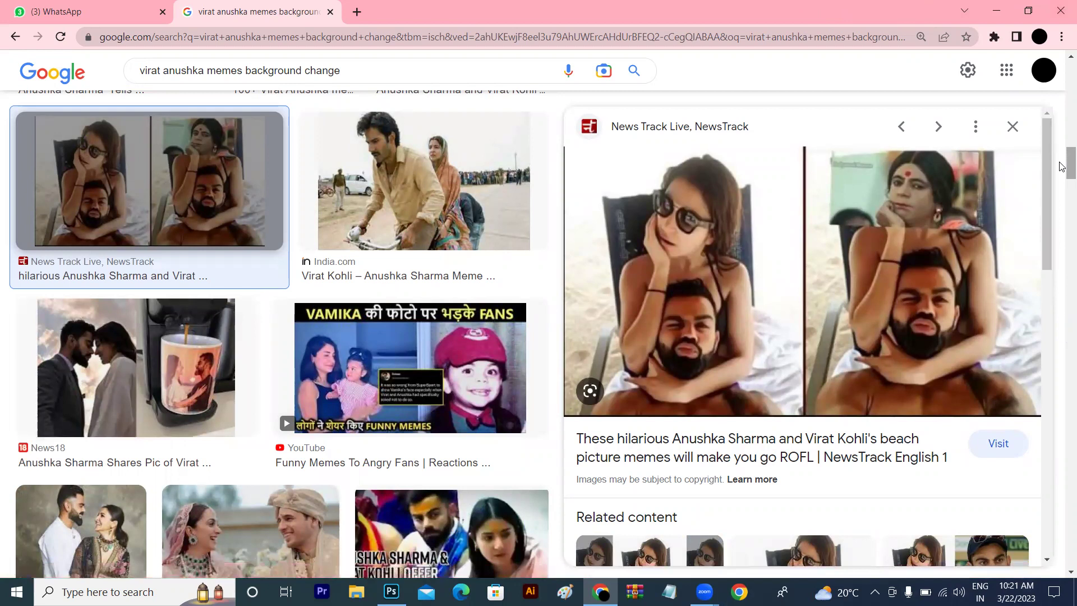
pyautogui.moveTo(1061, 164); pyautogui.dragTo(1062, 241)
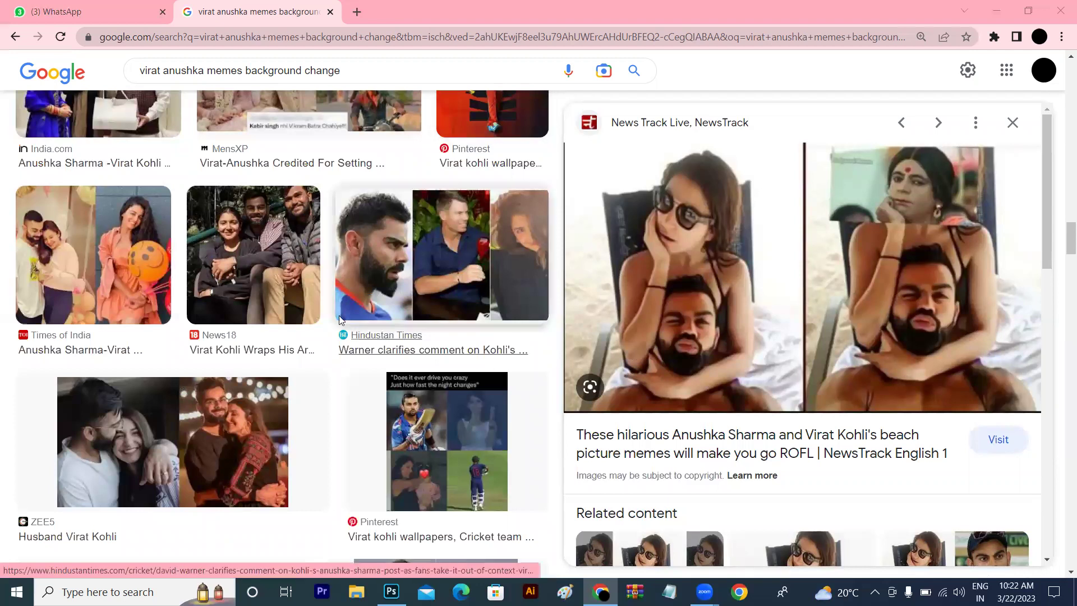
# Search Google for 'model man hd full images' in a fresh tab.
pyautogui.click(357, 11)
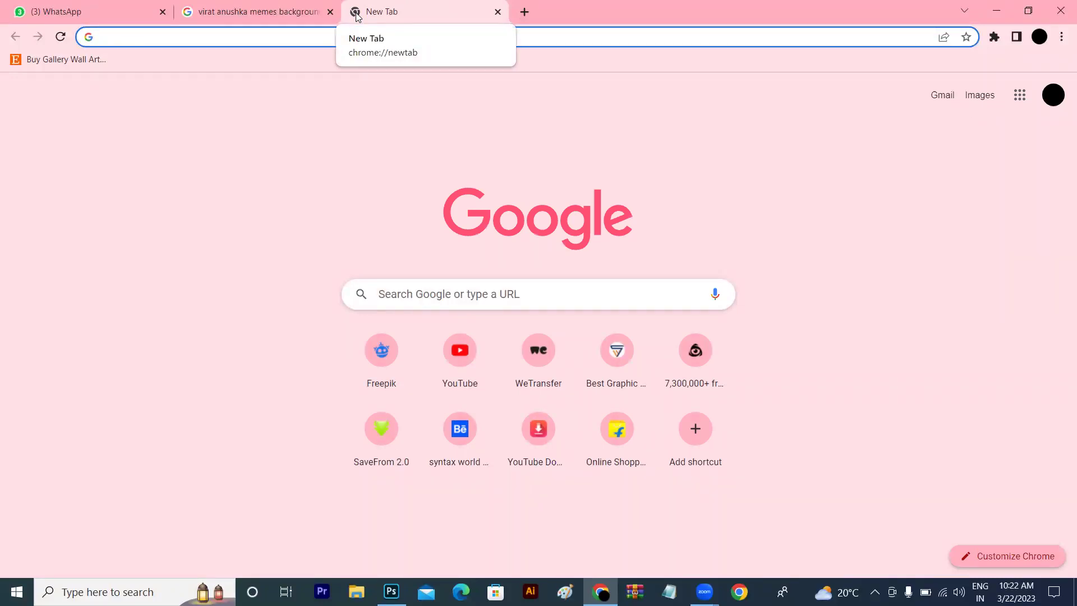
pyautogui.click(273, 39)
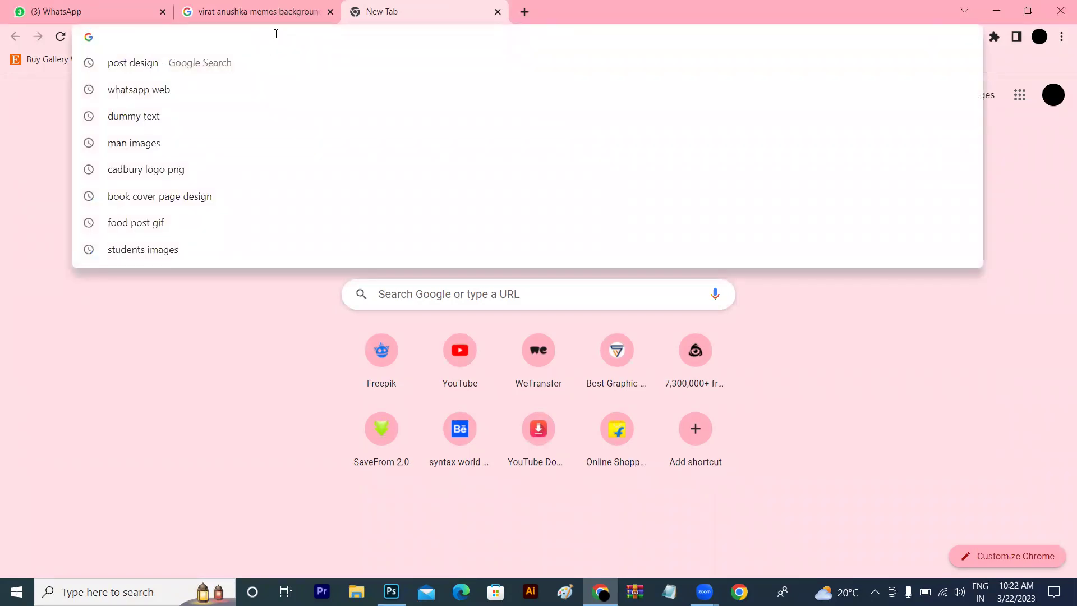
pyautogui.write('model hd full imag')
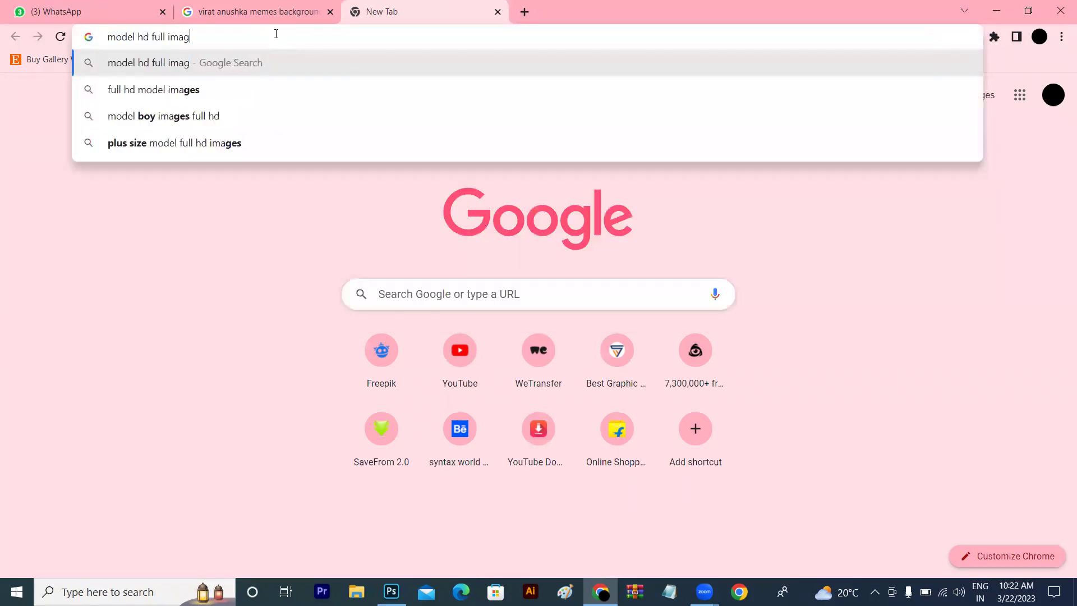
pyautogui.write('es')
pyautogui.press('Return')
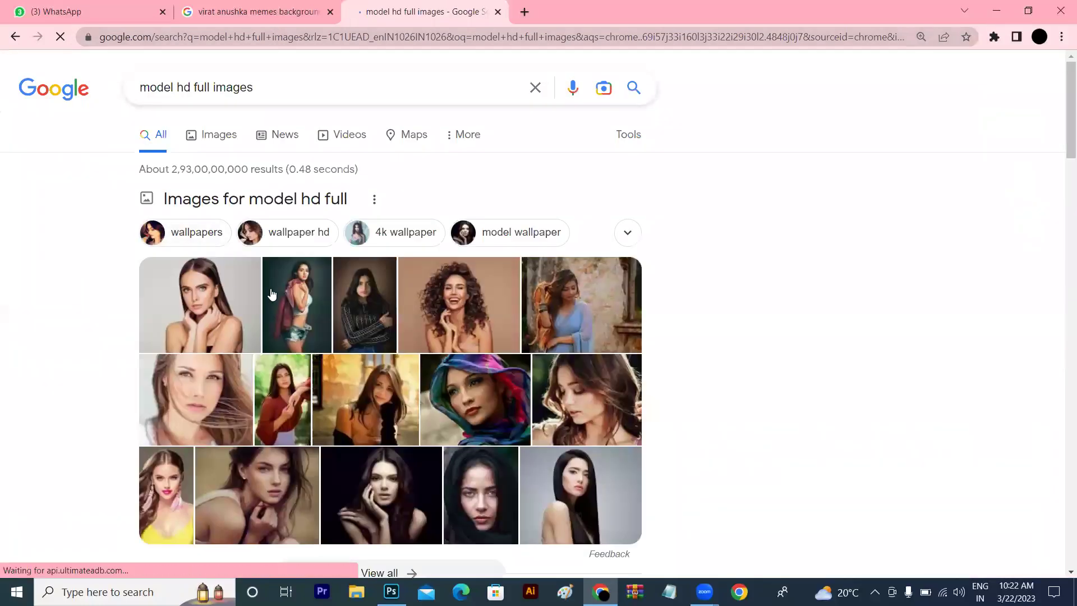
pyautogui.click(171, 88)
pyautogui.write('man')
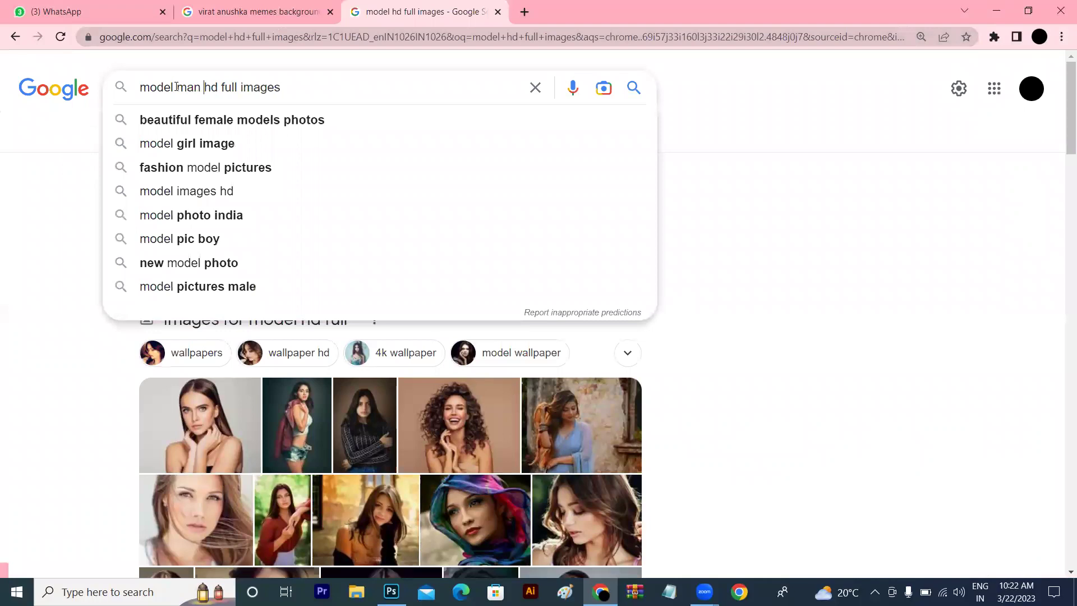
pyautogui.press('Return')
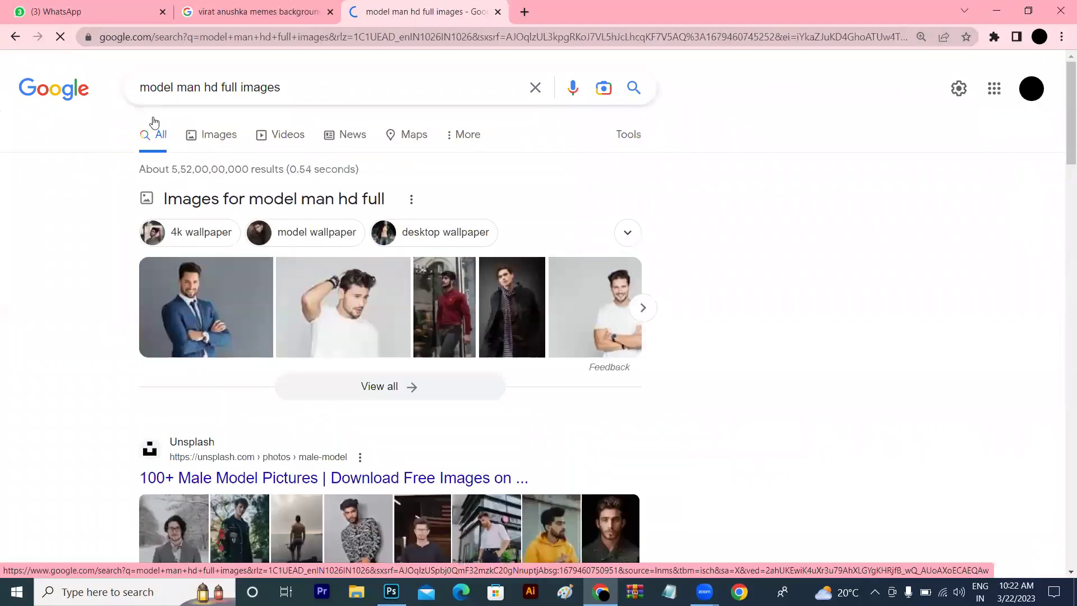
# Switch to image results and preview the Peakpx photo of the sitting man.
pyautogui.click(200, 137)
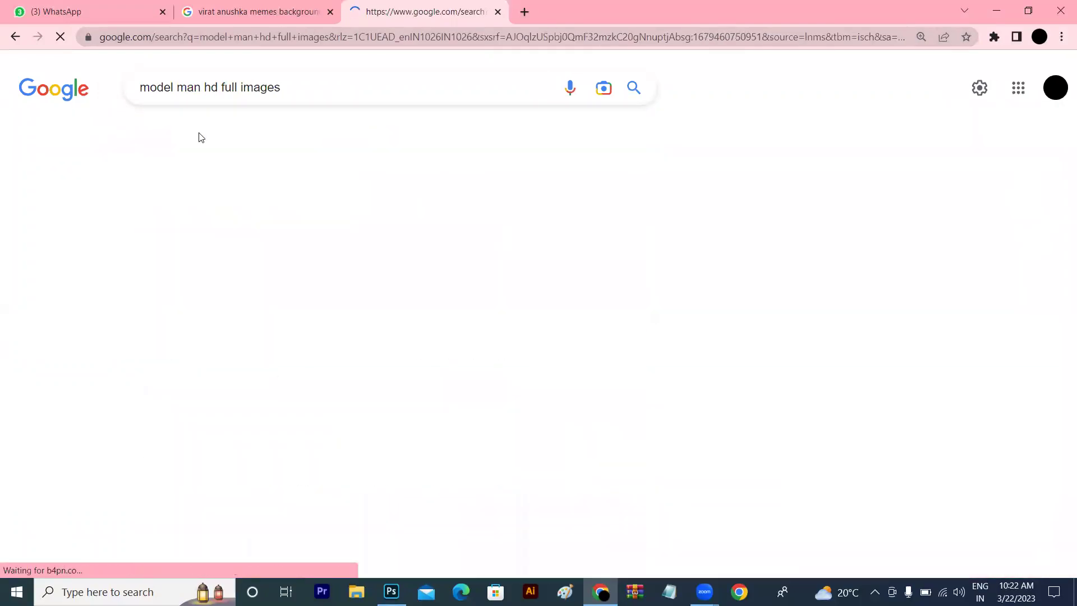
pyautogui.scroll(-1, 1061, 156)
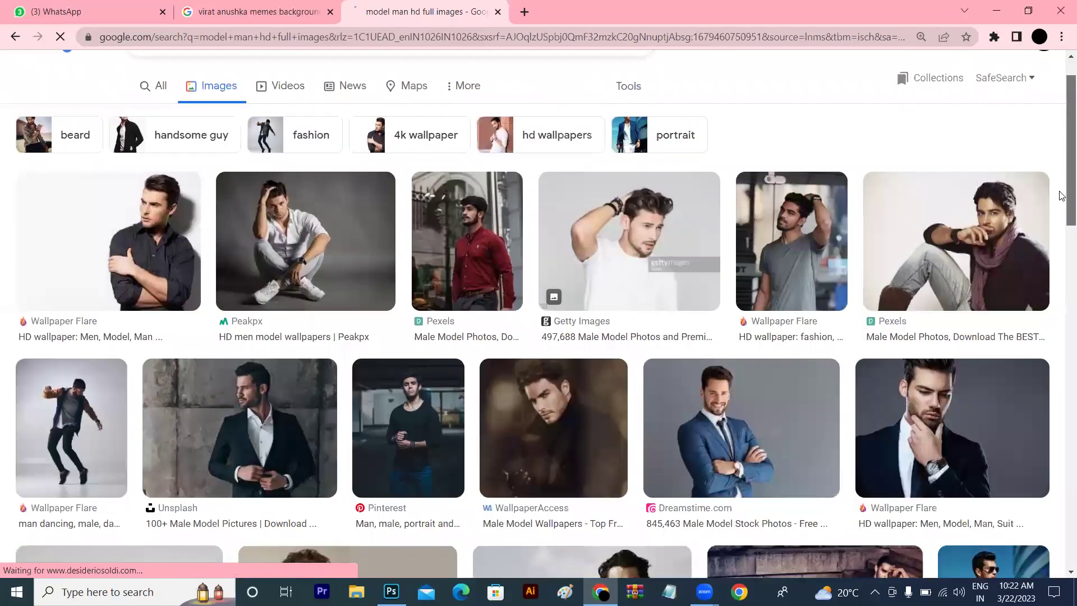
pyautogui.scroll(-2, 1062, 180)
pyautogui.scroll(-1, 1061, 207)
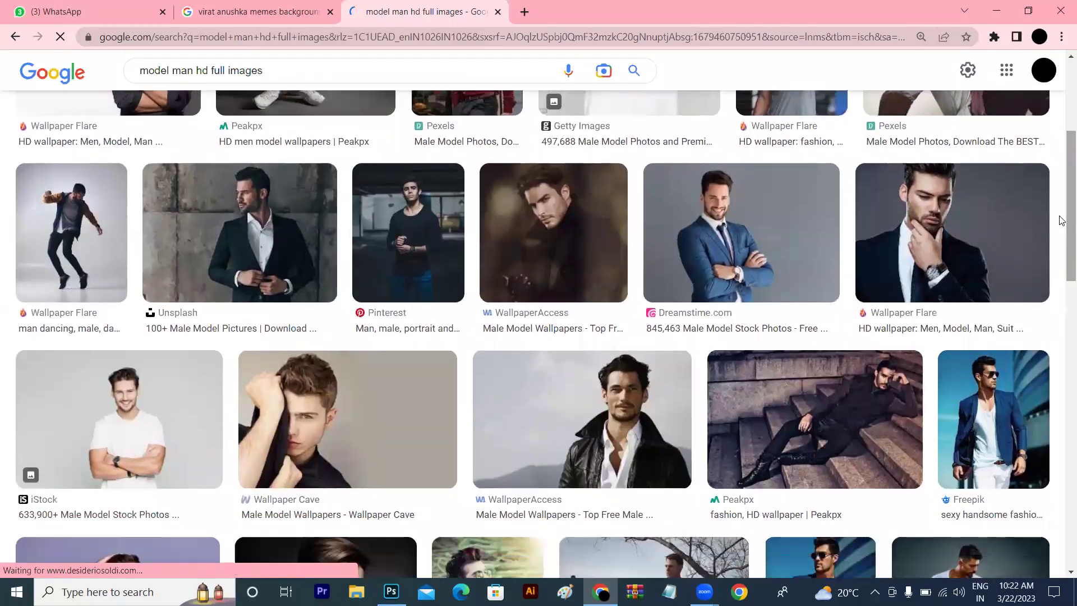
pyautogui.click(104, 246)
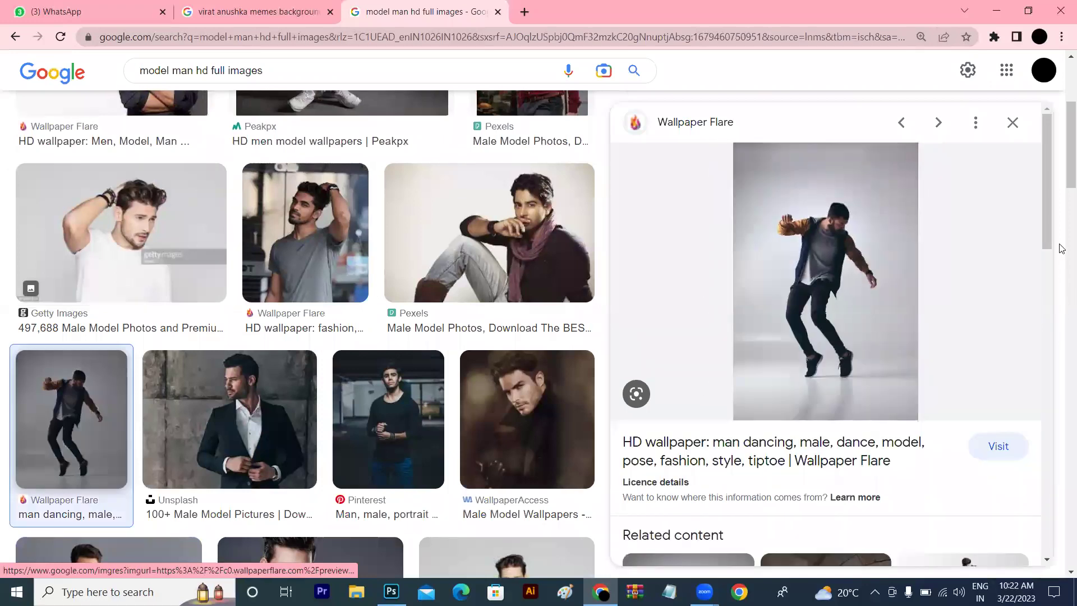
pyautogui.scroll(3, 1063, 194)
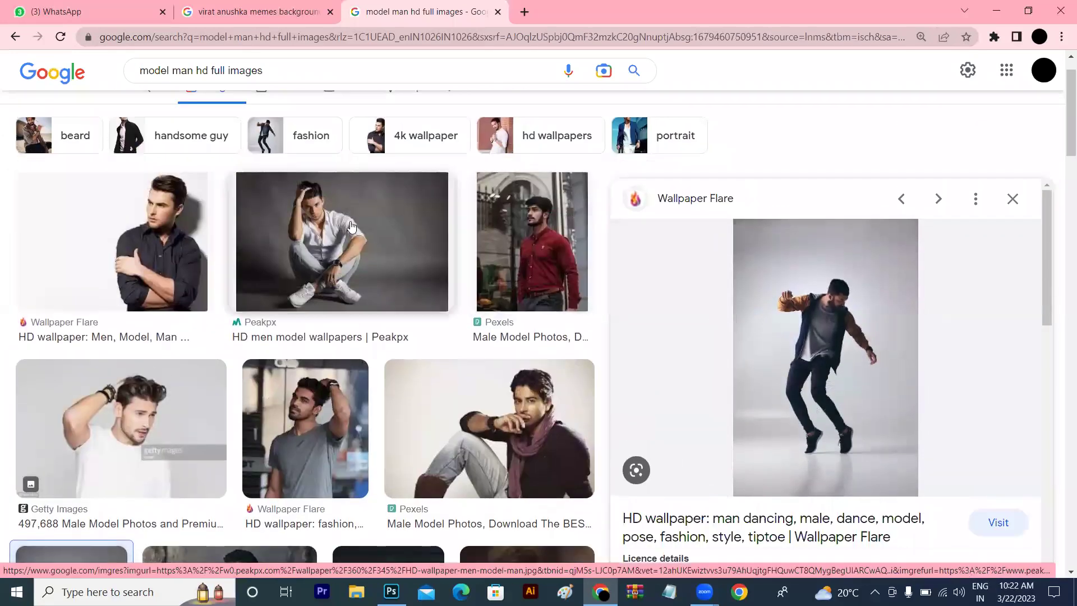
pyautogui.click(403, 224)
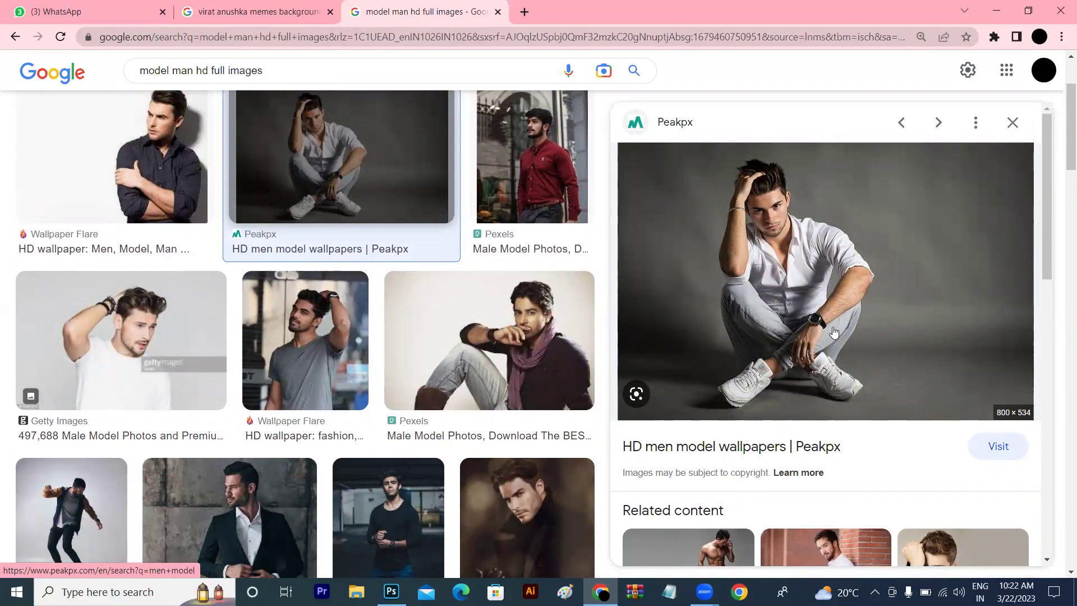
# Save the Peakpx photo as HD-wallpaper-men-model-man.jpg.
pyautogui.rightClick(809, 236)
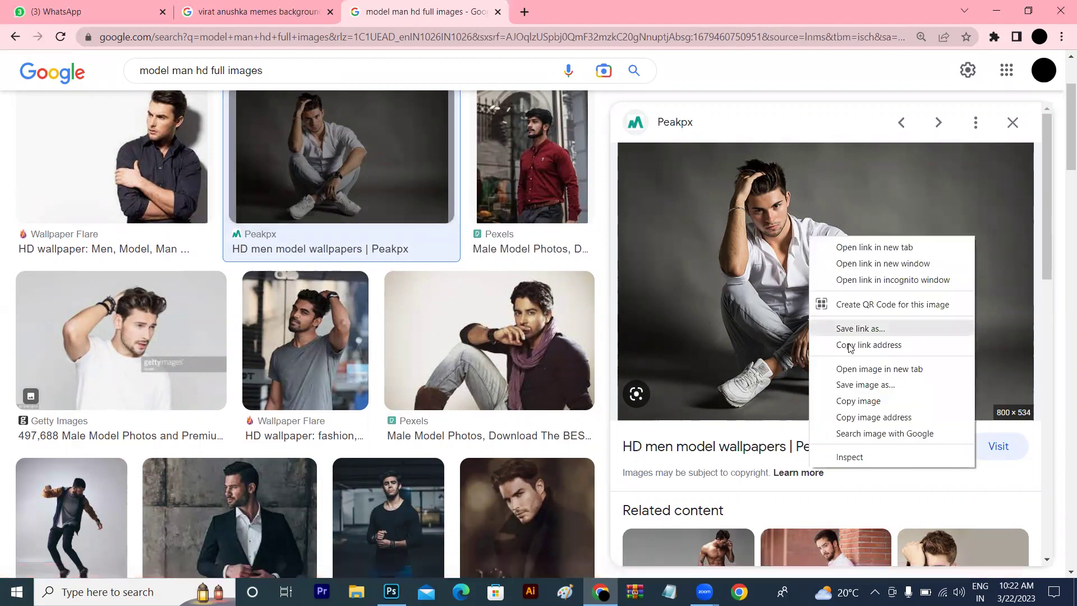
pyautogui.click(862, 384)
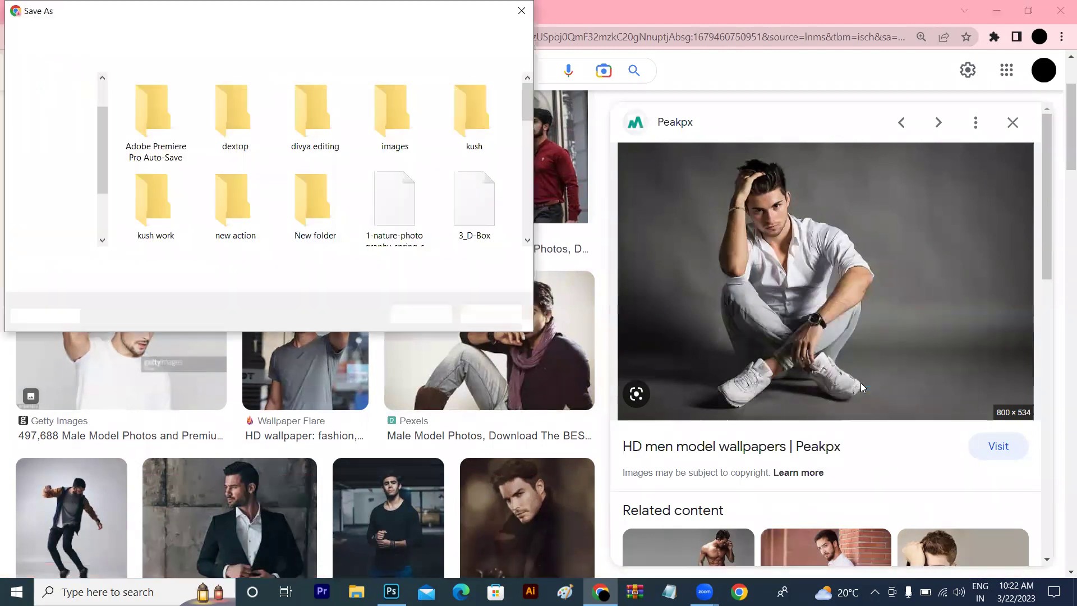
pyautogui.click(434, 313)
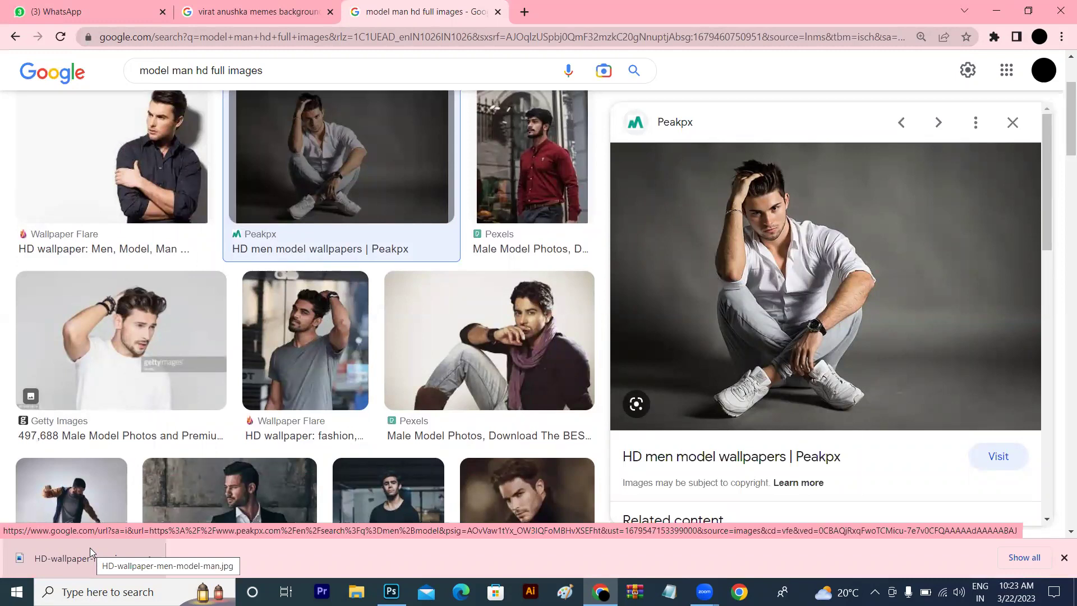
# Open HD-wallpaper-men-model-man.jpg in Photoshop, unlock it as Layer 0, zoom to 200%, select the Pen.
pyautogui.moveTo(89, 548); pyautogui.dragTo(370, 547)
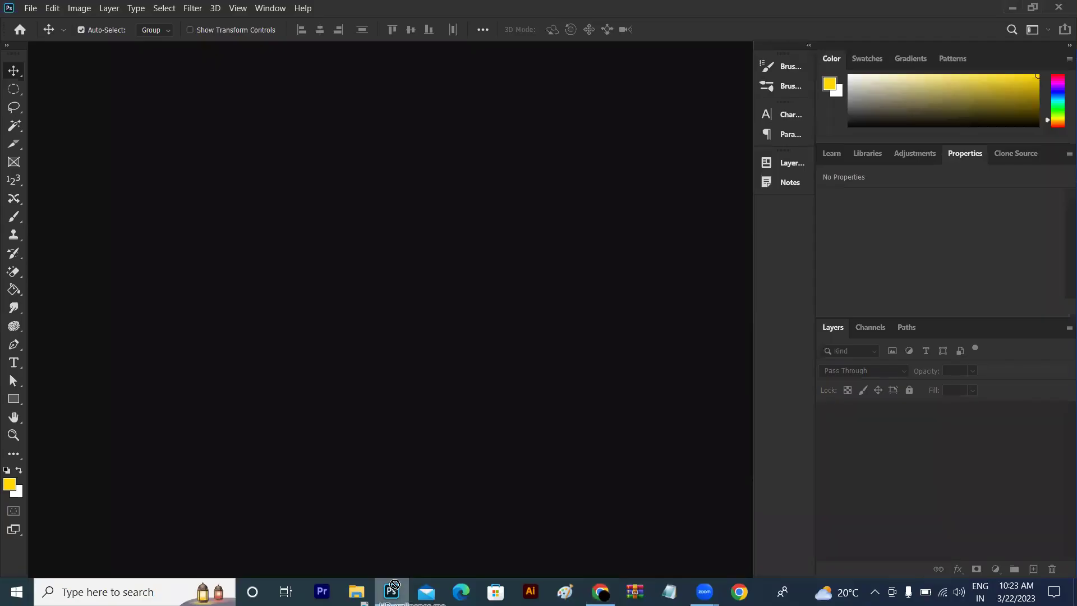
pyautogui.moveTo(371, 548); pyautogui.dragTo(458, 303)
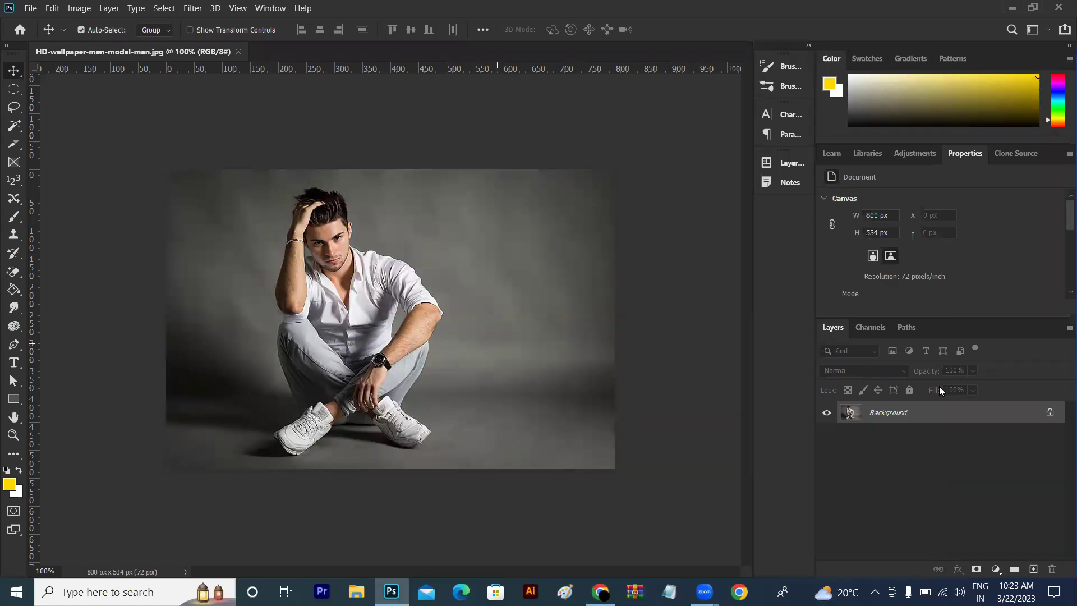
pyautogui.click(1049, 412)
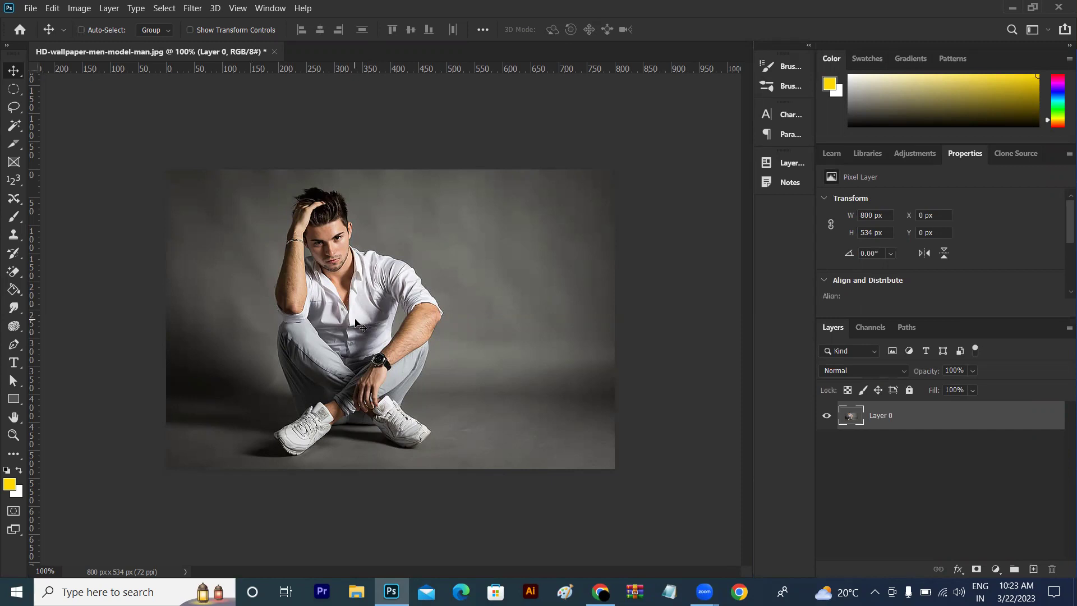
pyautogui.hotkey('ctrl', '+')
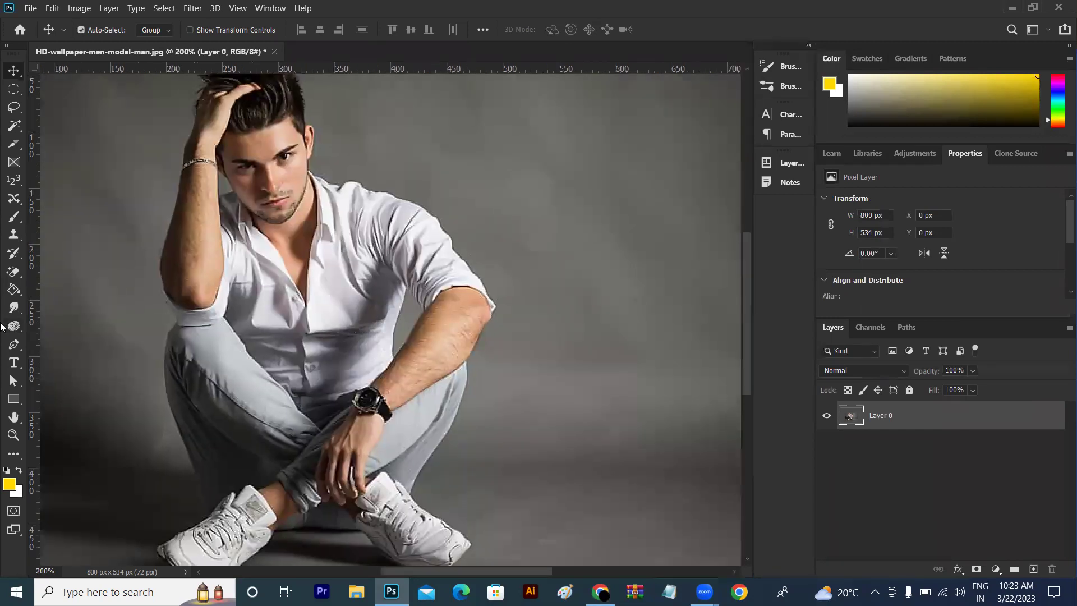
pyautogui.click(12, 348)
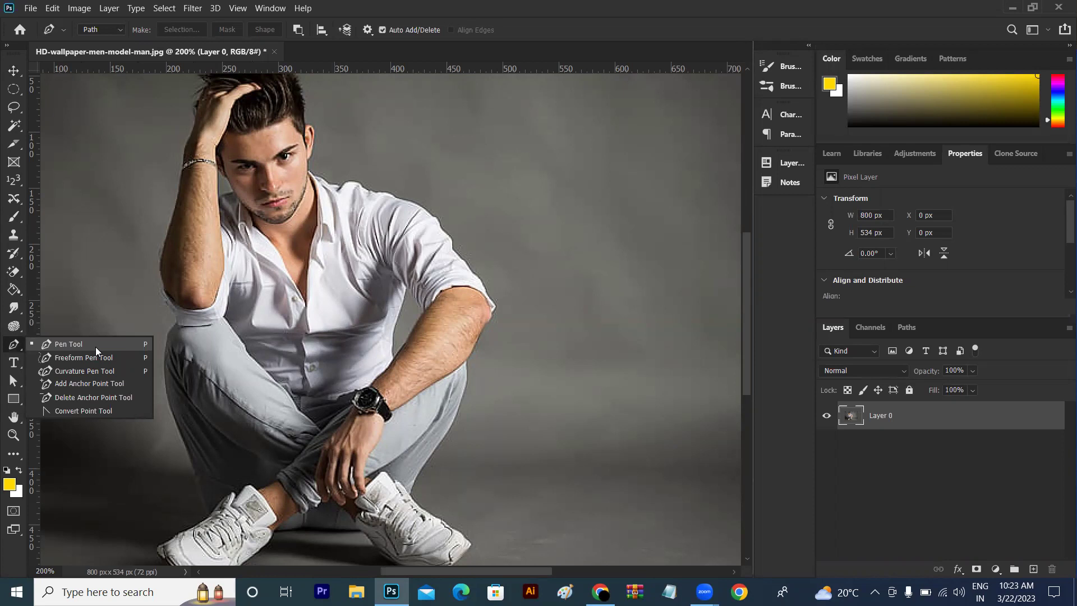
# Choose the standard Pen Tool from the pen flyout.
pyautogui.click(96, 346)
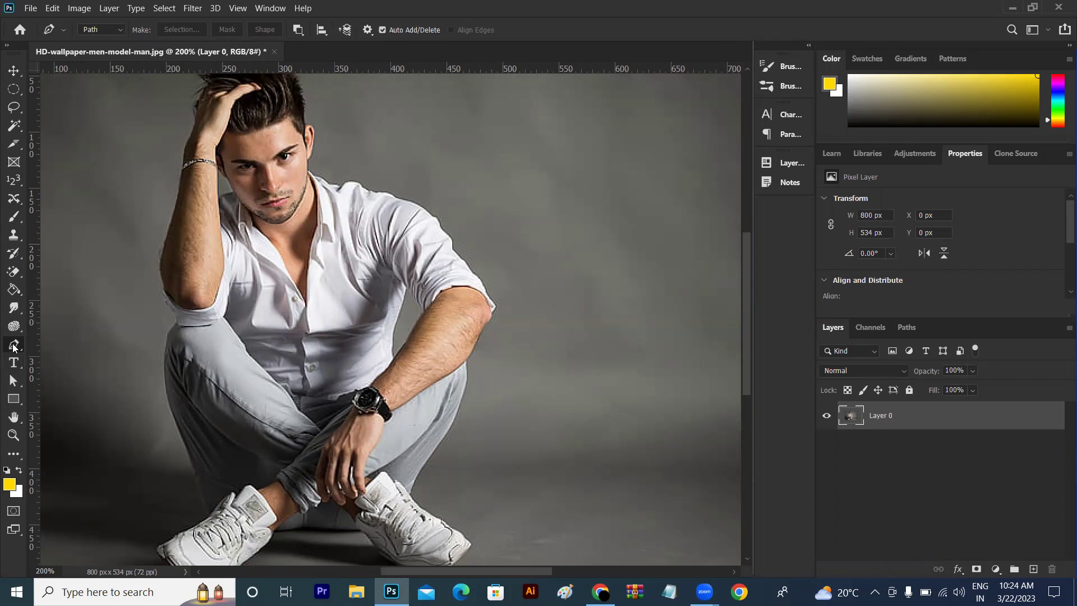
pyautogui.rightClick(13, 347)
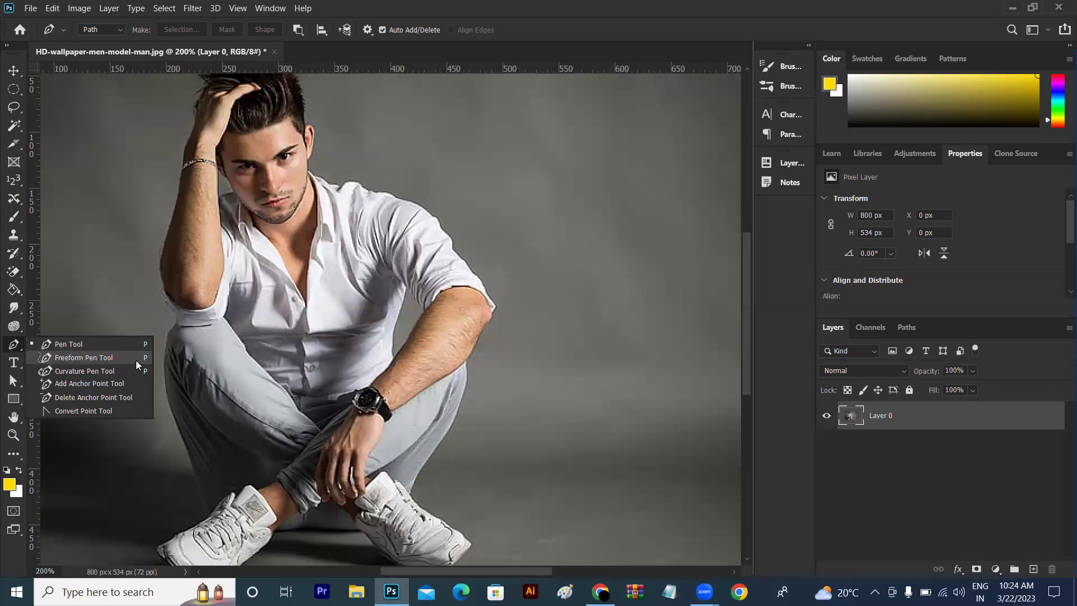
pyautogui.click(135, 343)
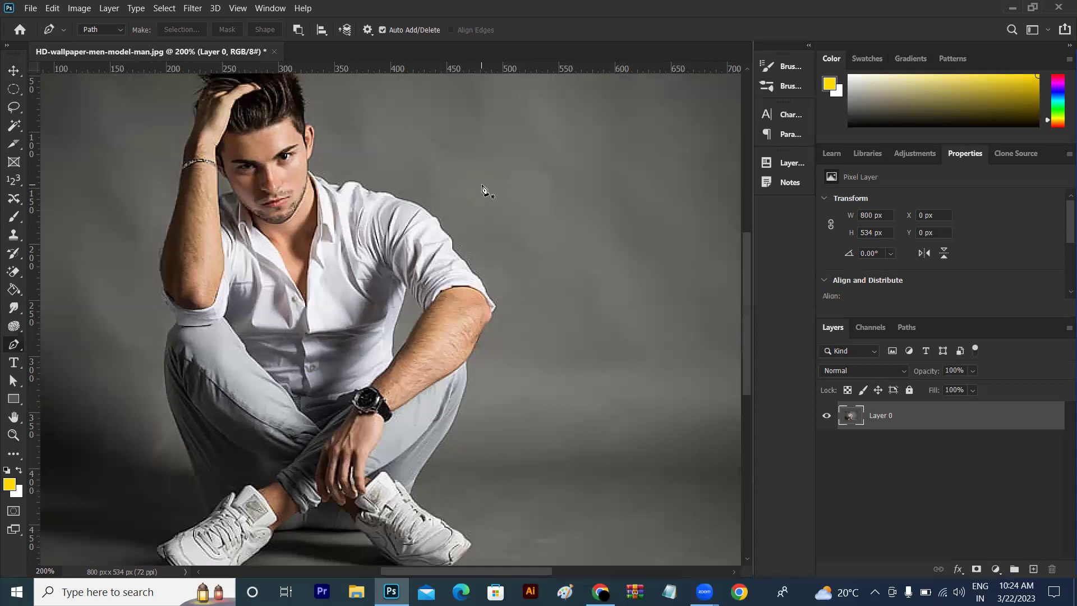
# Draw and discard a trial curve on the background, then start a path beside the elbow.
pyautogui.click(461, 227)
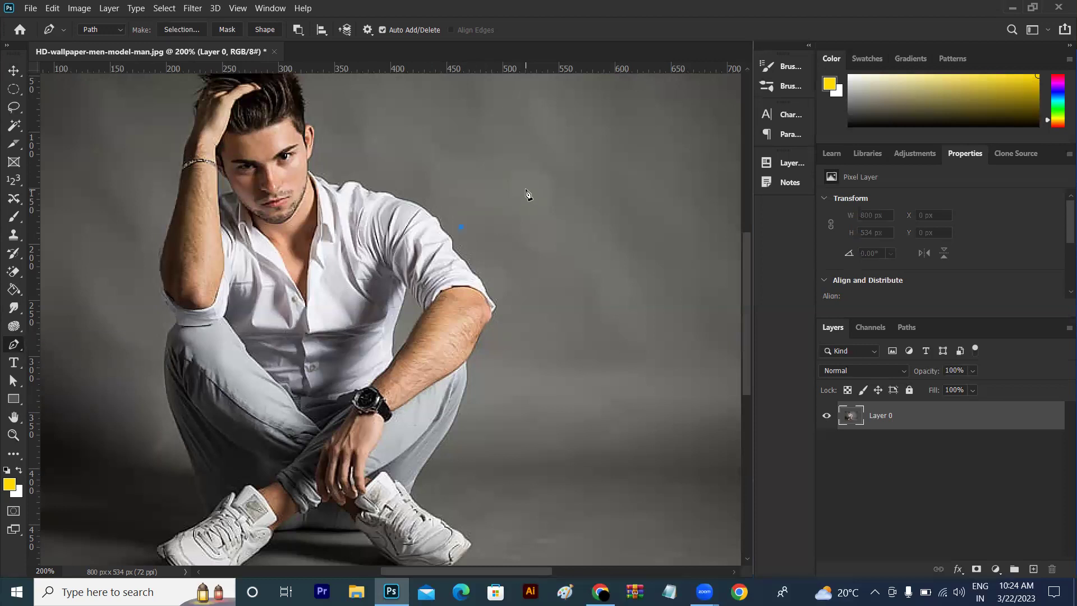
pyautogui.click(567, 162)
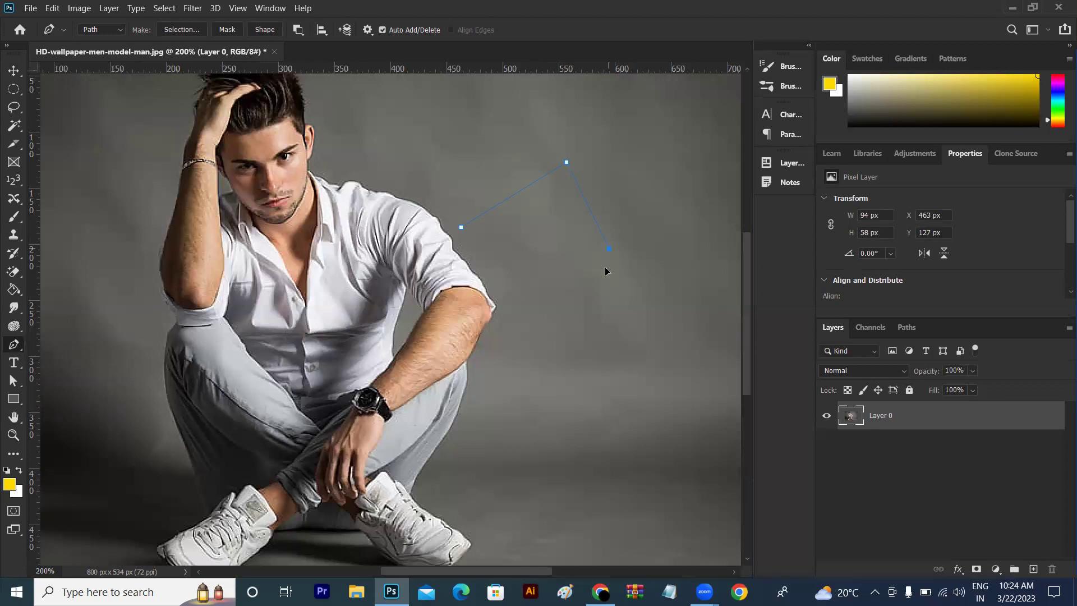
pyautogui.moveTo(582, 331)
pyautogui.mouseDown()
pyautogui.moveTo(552, 352)
pyautogui.moveTo(552, 333)
pyautogui.moveTo(572, 330)
pyautogui.mouseUp()
pyautogui.press('Escape')
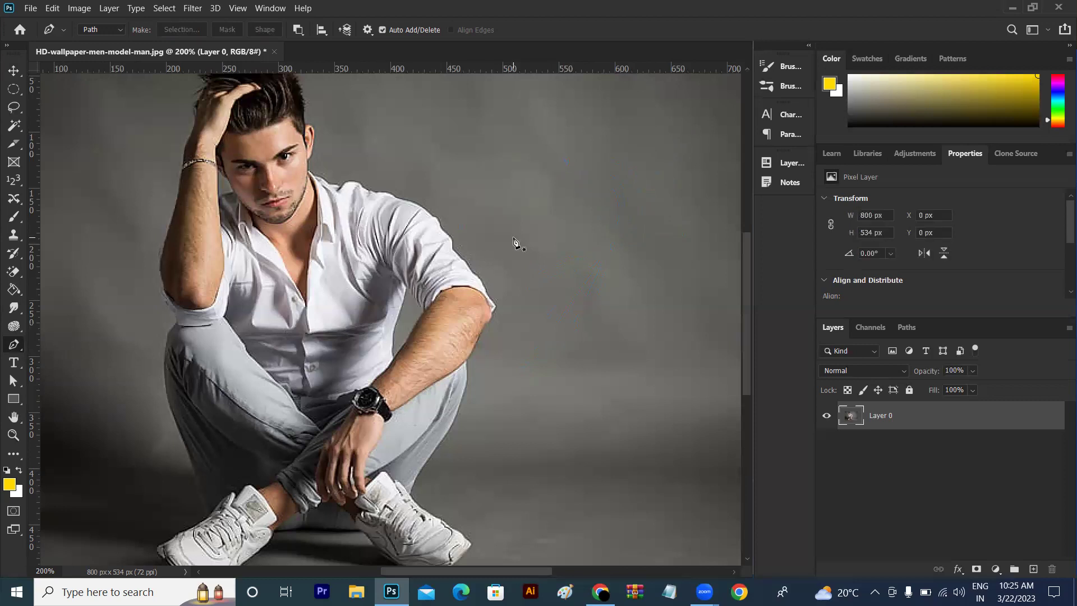
pyautogui.click(496, 270)
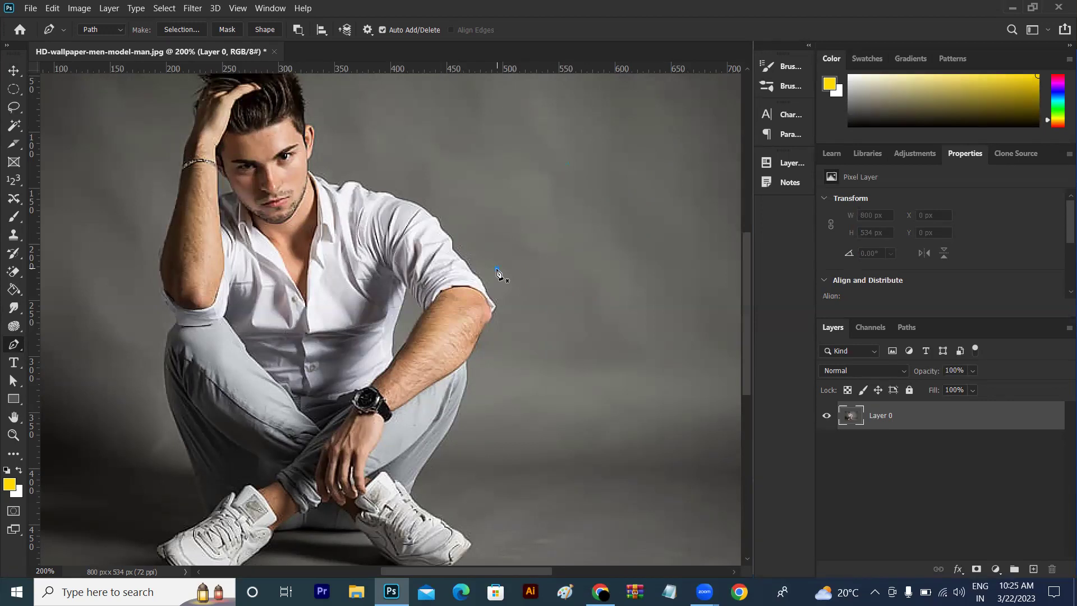
# Add curved anchors on the background and make the middle anchor a sharp corner.
pyautogui.click(578, 204)
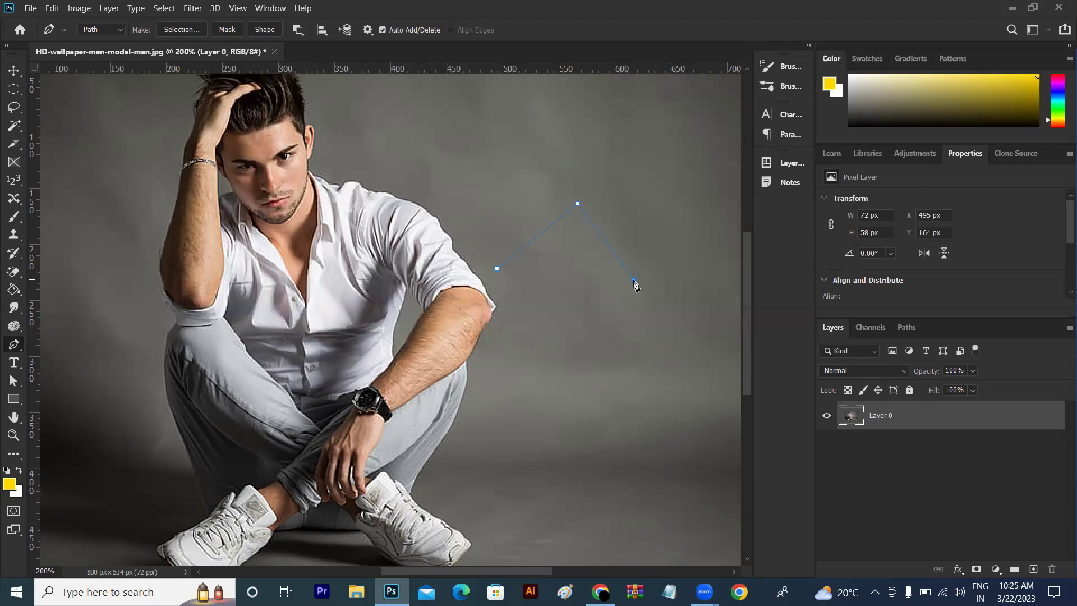
pyautogui.moveTo(634, 283); pyautogui.dragTo(620, 324)
pyautogui.moveTo(607, 385)
pyautogui.mouseDown()
pyautogui.moveTo(619, 356)
pyautogui.moveTo(608, 377)
pyautogui.mouseUp()
pyautogui.moveTo(608, 378); pyautogui.dragTo(582, 365)
pyautogui.moveTo(582, 364); pyautogui.dragTo(582, 364)
pyautogui.keyDown('ctrl'); pyautogui.click(633, 280); pyautogui.keyUp('ctrl')
pyautogui.keyDown('alt'); pyautogui.click(634, 280); pyautogui.keyUp('alt')
# Extend the practice path, close it at its first anchor, and delete it.
pyautogui.click(541, 339)
pyautogui.moveTo(474, 352); pyautogui.dragTo(447, 308)
pyautogui.click(475, 352)
pyautogui.click(497, 270)
pyautogui.press('Return')
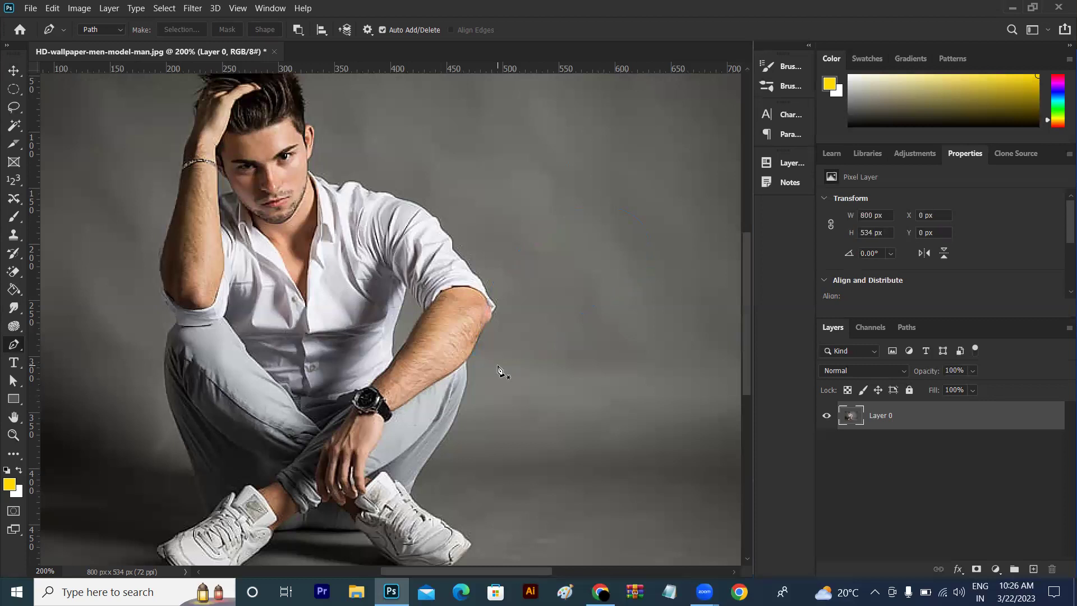
# Zoom in and start the Pen path at the right forearm edge, undoing a misplaced curve.
pyautogui.hotkey('ctrl', '+')
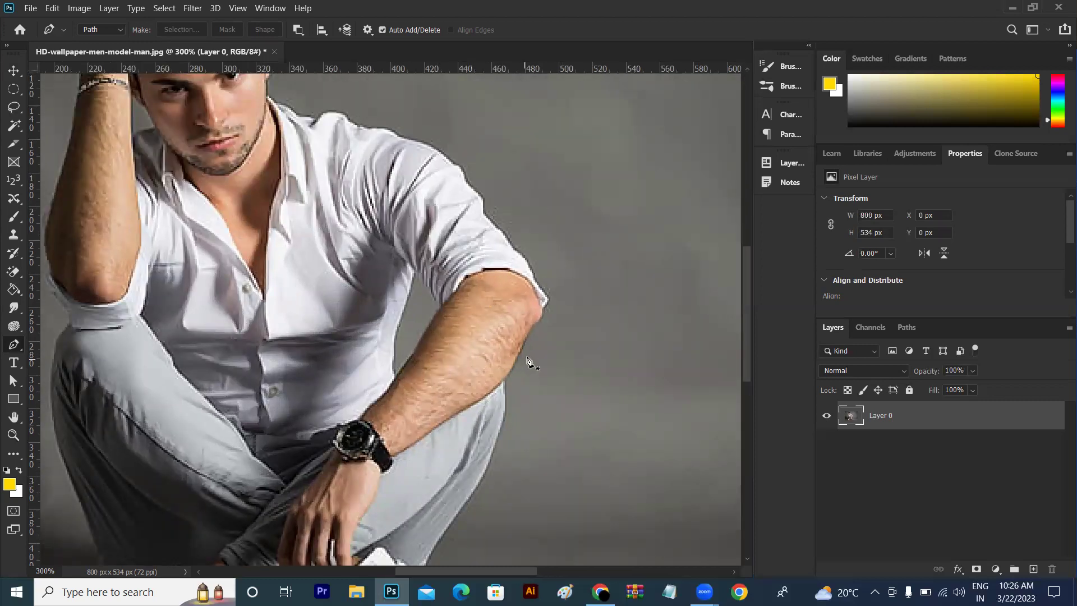
pyautogui.click(504, 382)
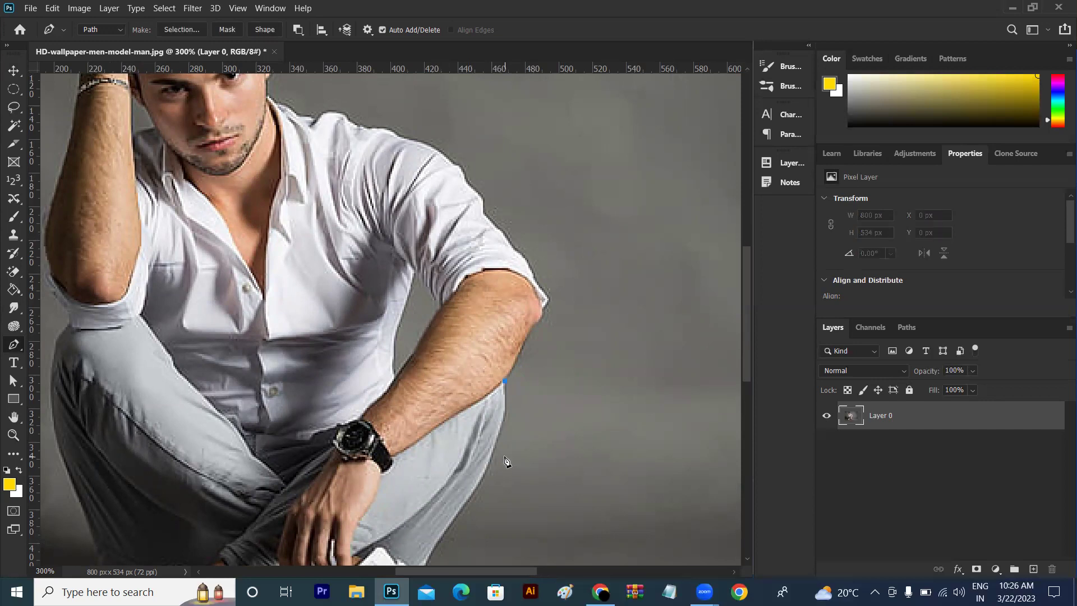
pyautogui.moveTo(747, 327); pyautogui.dragTo(748, 369)
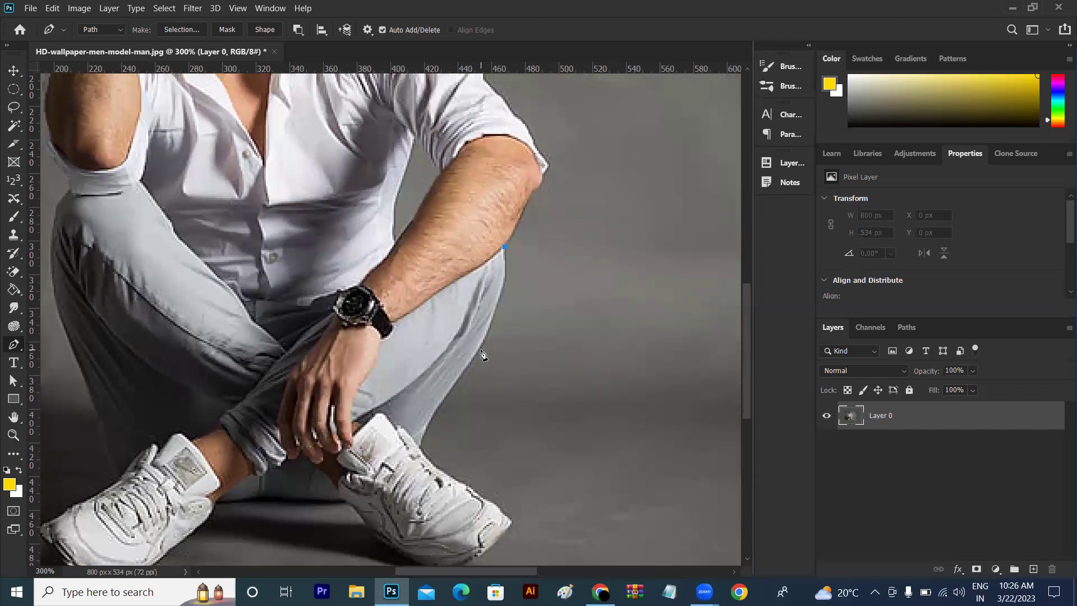
pyautogui.moveTo(481, 350); pyautogui.dragTo(452, 396)
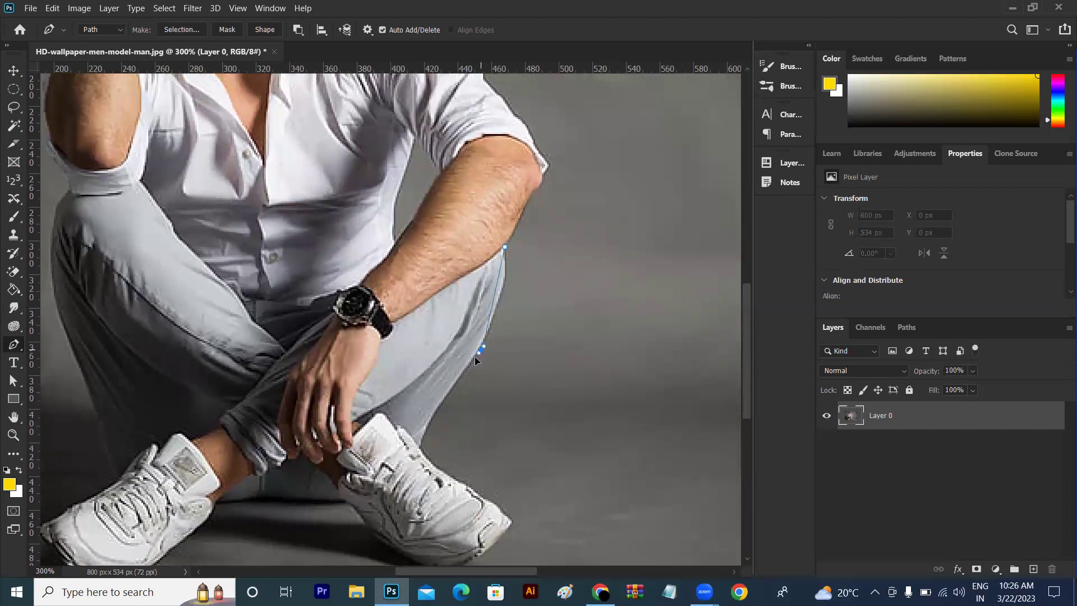
pyautogui.keyDown('ctrl'); pyautogui.click(475, 399); pyautogui.keyUp('ctrl')
pyautogui.hotkey('ctrl', 'z')
# Trace curved anchors down the trouser leg to the shoe top, removing outgoing handles.
pyautogui.moveTo(475, 354); pyautogui.dragTo(441, 396)
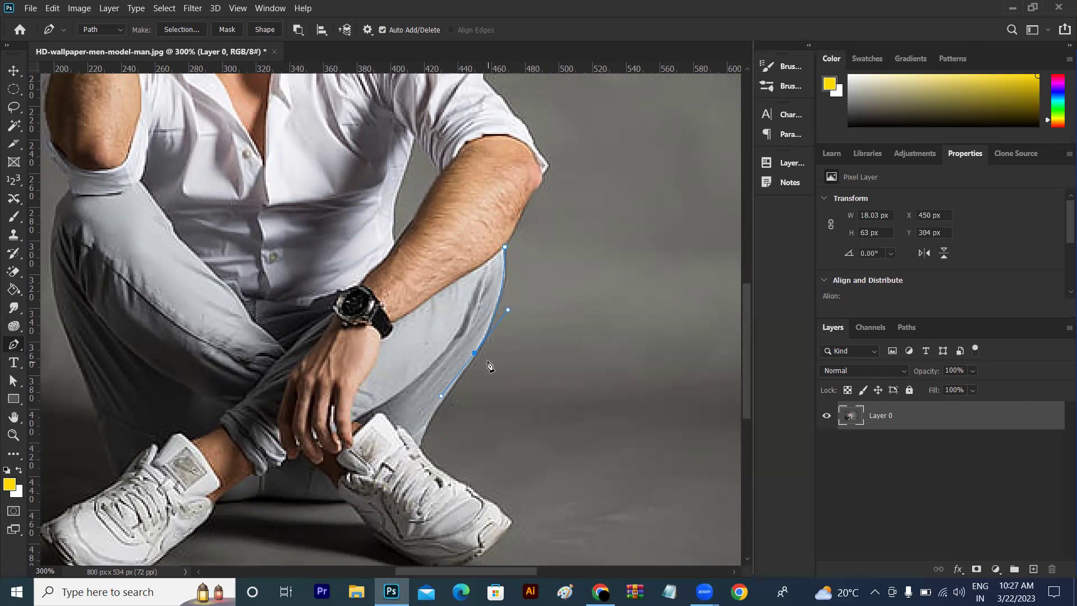
pyautogui.keyDown('alt'); pyautogui.click(474, 353); pyautogui.keyUp('alt')
pyautogui.moveTo(426, 433)
pyautogui.mouseDown()
pyautogui.moveTo(416, 463)
pyautogui.moveTo(421, 452)
pyautogui.mouseUp()
pyautogui.click(430, 476)
pyautogui.click(419, 449)
pyautogui.moveTo(495, 504); pyautogui.dragTo(542, 526)
pyautogui.keyDown('alt'); pyautogui.click(495, 502); pyautogui.keyUp('alt')
# Trace the path around the right shoe's tip, underside and sole to the heel.
pyautogui.scroll(-3, 746, 402)
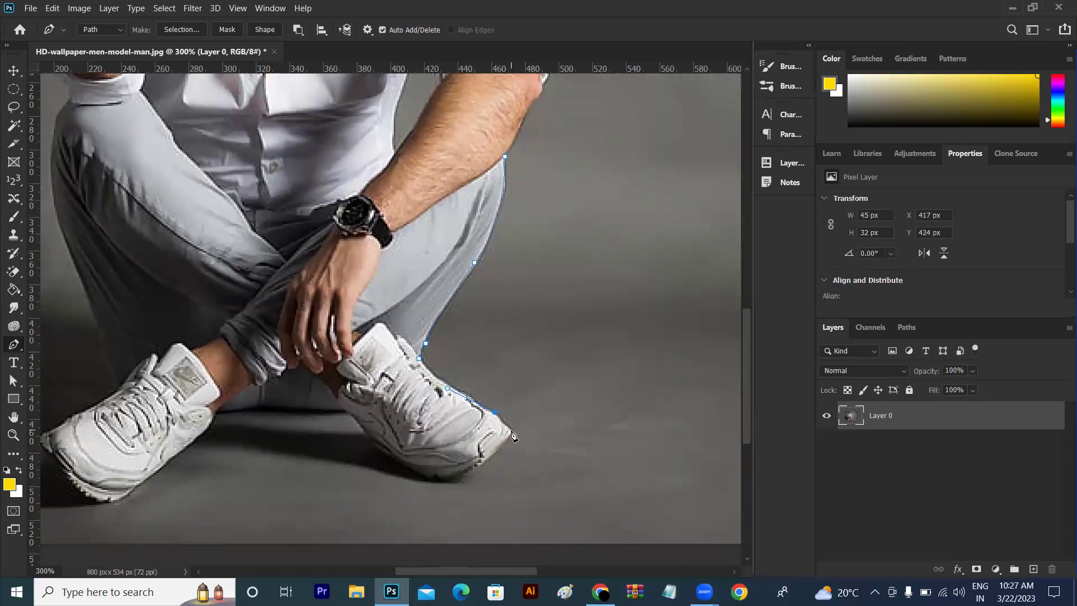
pyautogui.moveTo(511, 425); pyautogui.dragTo(512, 440)
pyautogui.keyDown('alt'); pyautogui.click(511, 430); pyautogui.keyUp('alt')
pyautogui.moveTo(442, 481); pyautogui.dragTo(388, 491)
pyautogui.keyDown('alt'); pyautogui.click(443, 482); pyautogui.keyUp('alt')
pyautogui.moveTo(372, 445); pyautogui.dragTo(348, 418)
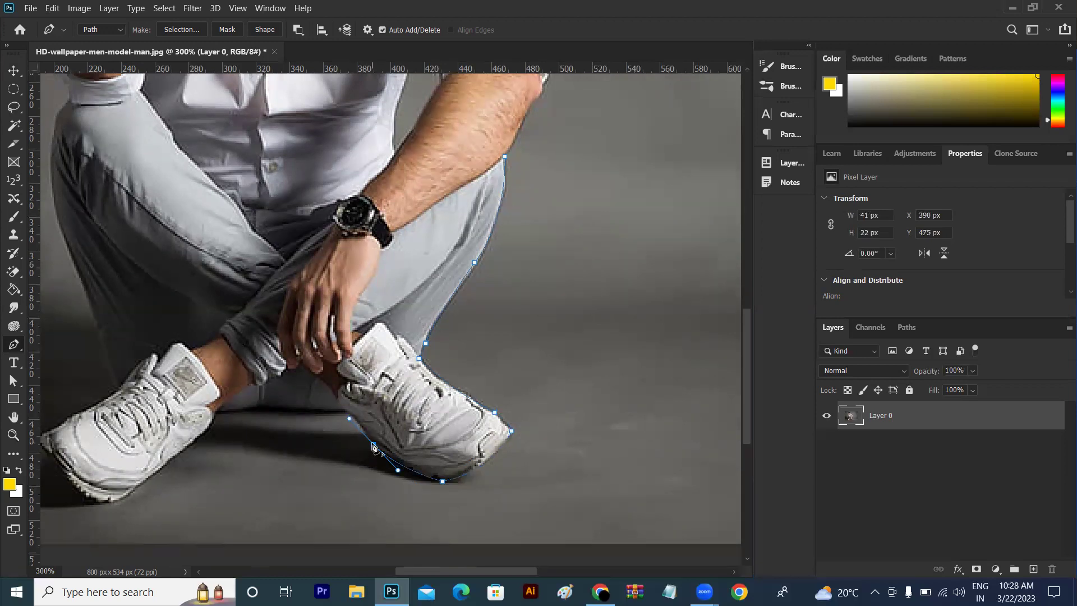
pyautogui.click(346, 410)
# Run the outline across the gap and around the left shoe to its toe and top.
pyautogui.click(264, 406)
pyautogui.moveTo(183, 447); pyautogui.dragTo(162, 455)
pyautogui.click(183, 447)
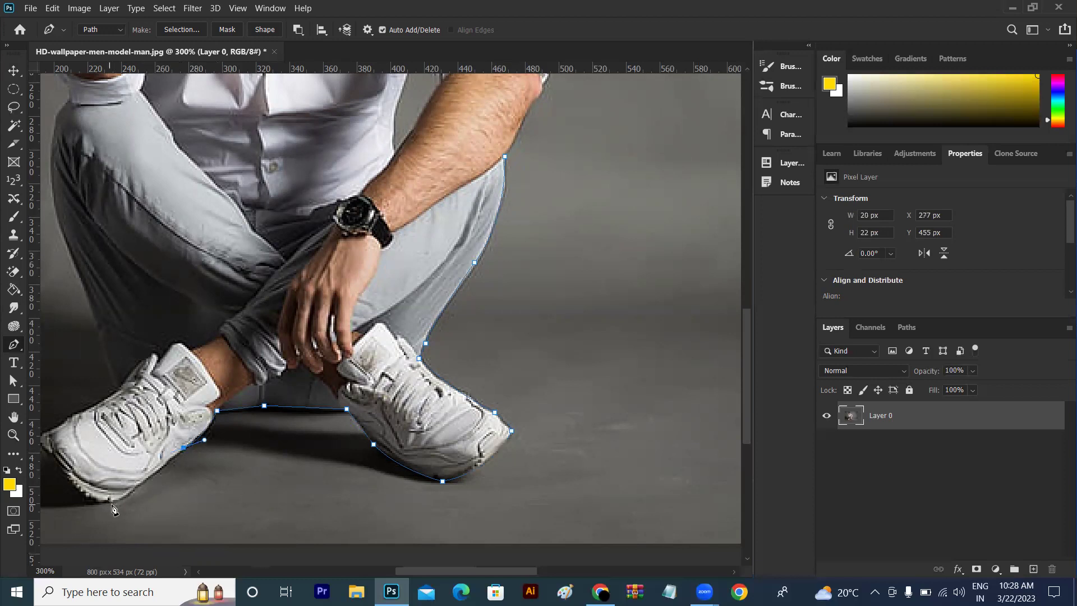
pyautogui.moveTo(108, 501); pyautogui.dragTo(71, 501)
pyautogui.click(108, 501)
pyautogui.moveTo(92, 449); pyautogui.dragTo(275, 447)
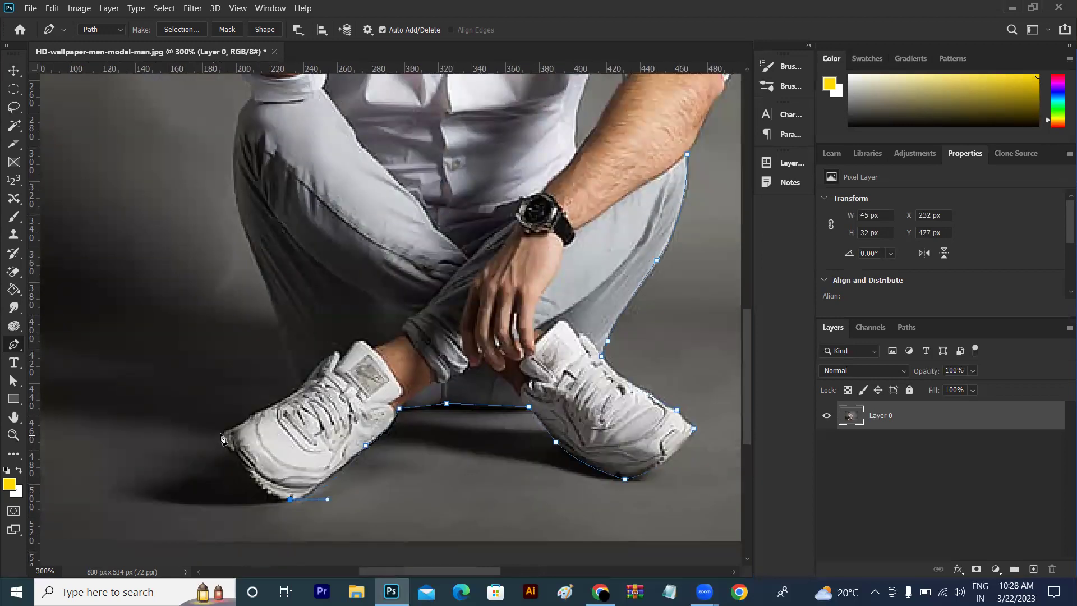
pyautogui.moveTo(224, 430); pyautogui.dragTo(214, 371)
pyautogui.keyDown('alt'); pyautogui.click(225, 431); pyautogui.keyUp('alt')
pyautogui.click(298, 388)
pyautogui.moveTo(305, 383); pyautogui.dragTo(306, 379)
pyautogui.moveTo(746, 405); pyautogui.dragTo(745, 385)
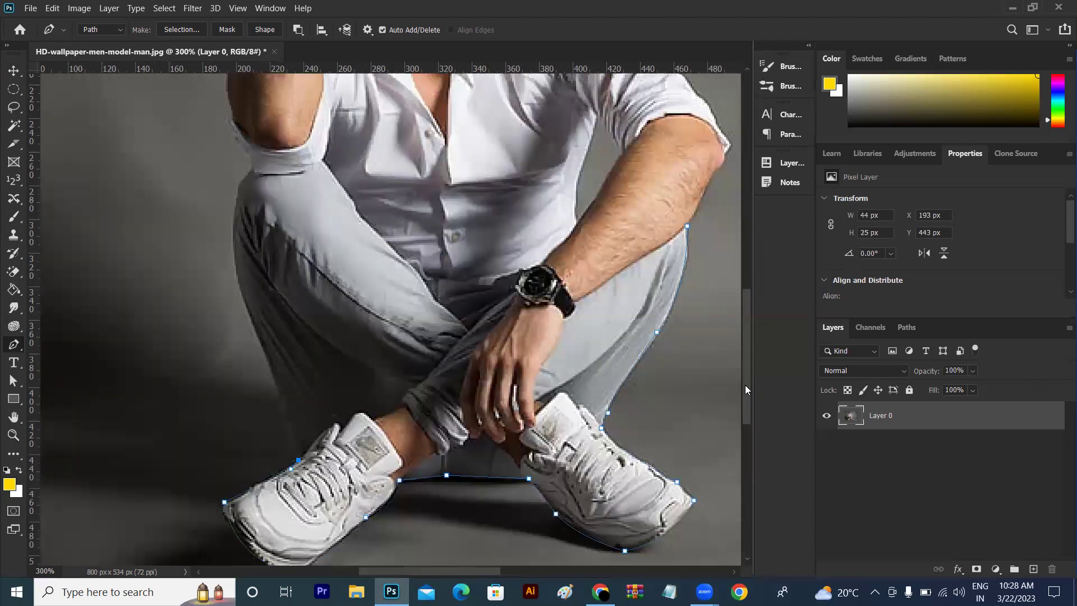
# Extend the outline up the left side of the legs to the raised elbow.
pyautogui.click(256, 330)
pyautogui.moveTo(238, 197); pyautogui.dragTo(255, 132)
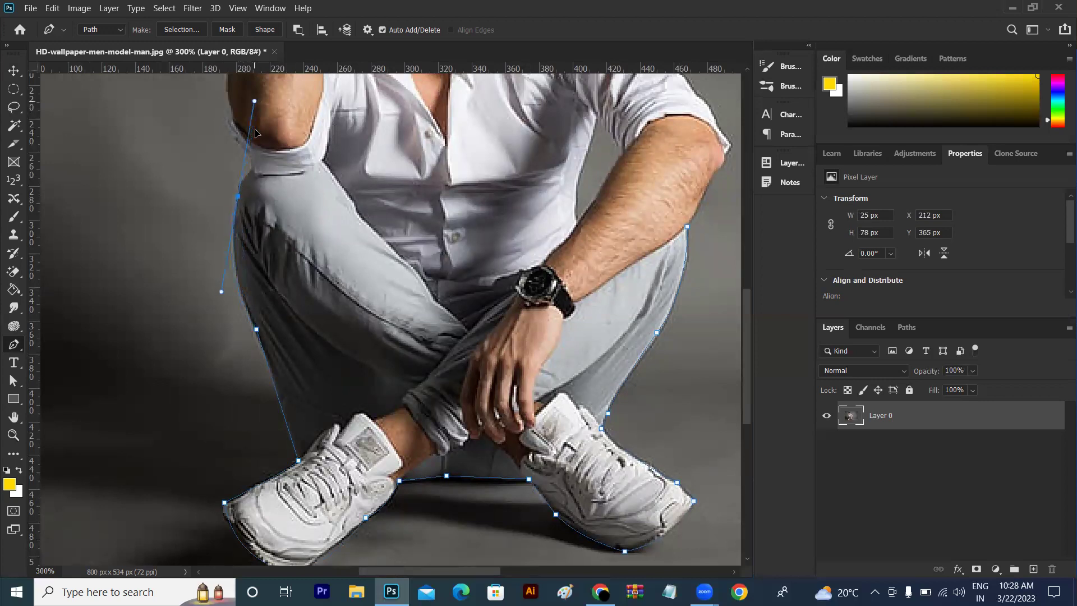
pyautogui.click(238, 197)
pyautogui.click(253, 169)
pyautogui.moveTo(264, 203)
pyautogui.mouseDown()
pyautogui.moveTo(269, 214)
pyautogui.moveTo(251, 167)
pyautogui.mouseUp()
pyautogui.click(259, 187)
pyautogui.hotkey('ctrl', 'z')
pyautogui.moveTo(267, 187); pyautogui.dragTo(270, 166)
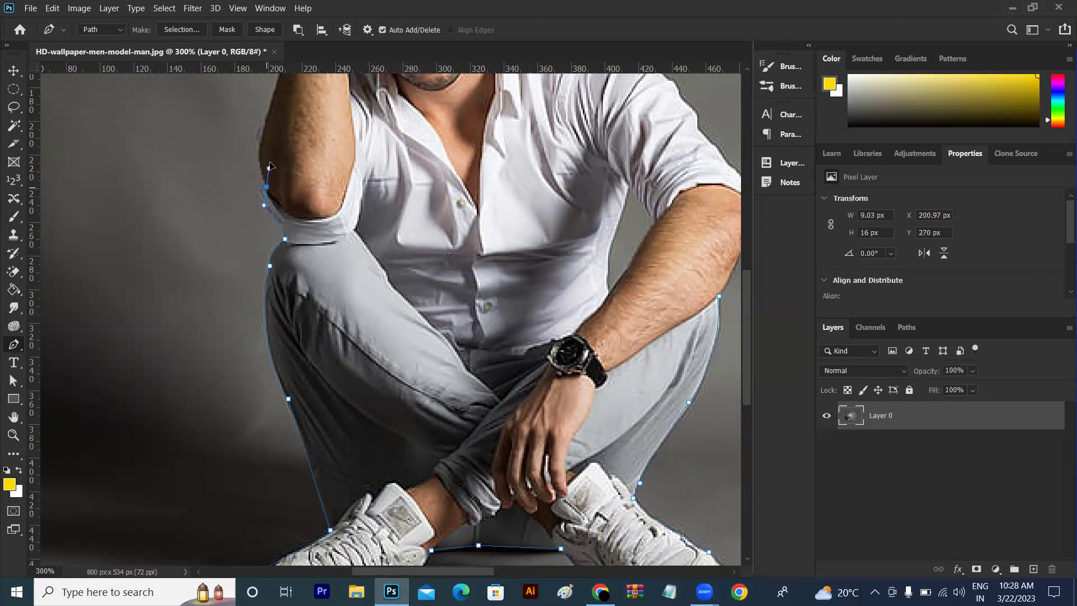
pyautogui.keyDown('alt'); pyautogui.click(266, 186); pyautogui.keyUp('alt')
# Curve the outline up the raised forearm to a corner anchor at the wrist.
pyautogui.scroll(5, 269, 259)
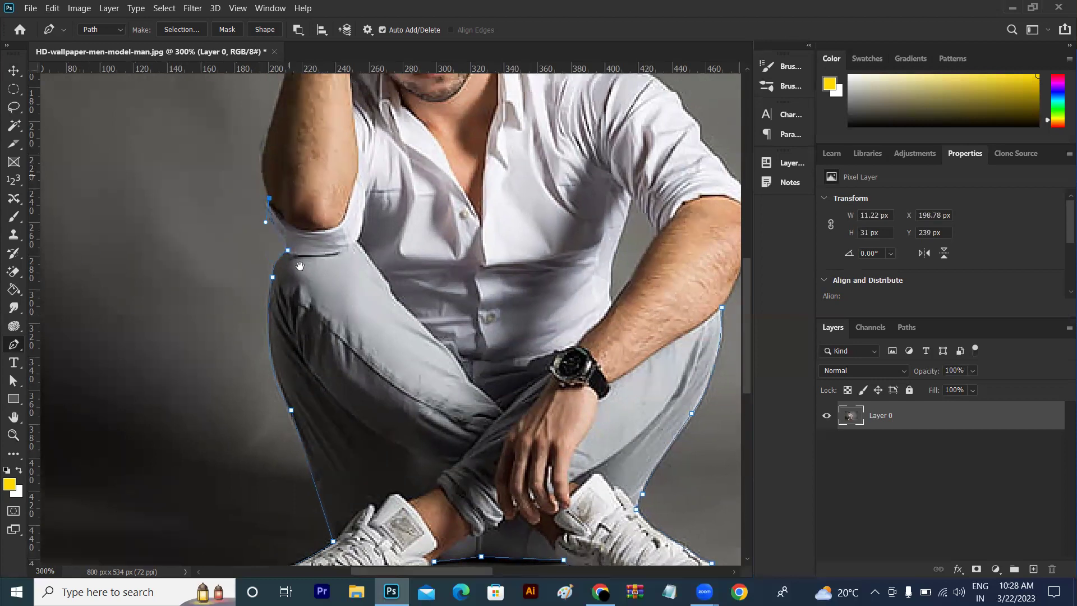
pyautogui.moveTo(280, 248); pyautogui.dragTo(292, 188)
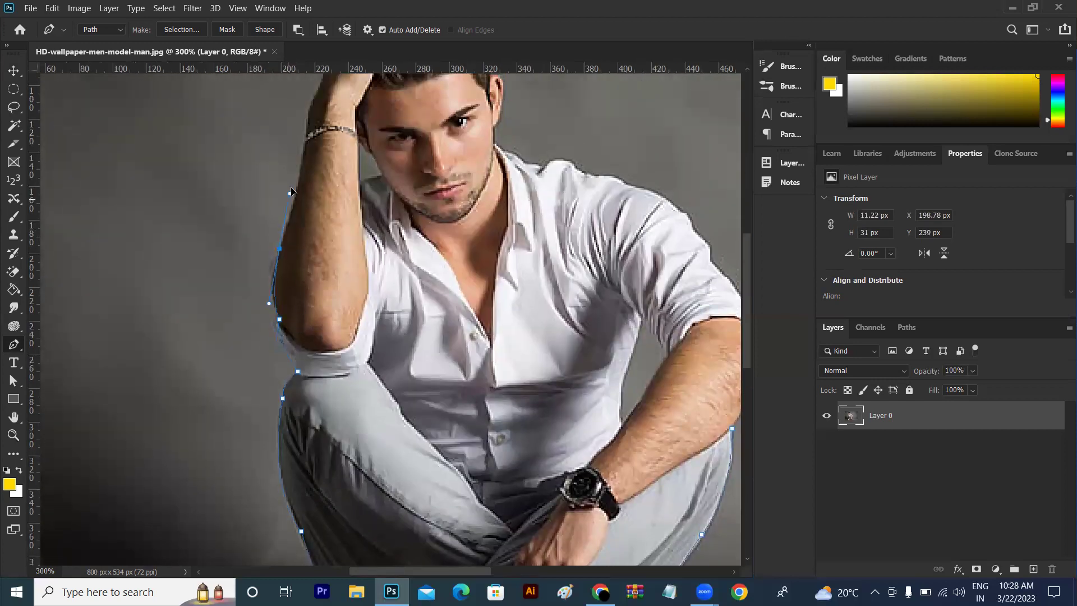
pyautogui.keyDown('alt'); pyautogui.click(280, 249); pyautogui.keyUp('alt')
pyautogui.scroll(3, 290, 257)
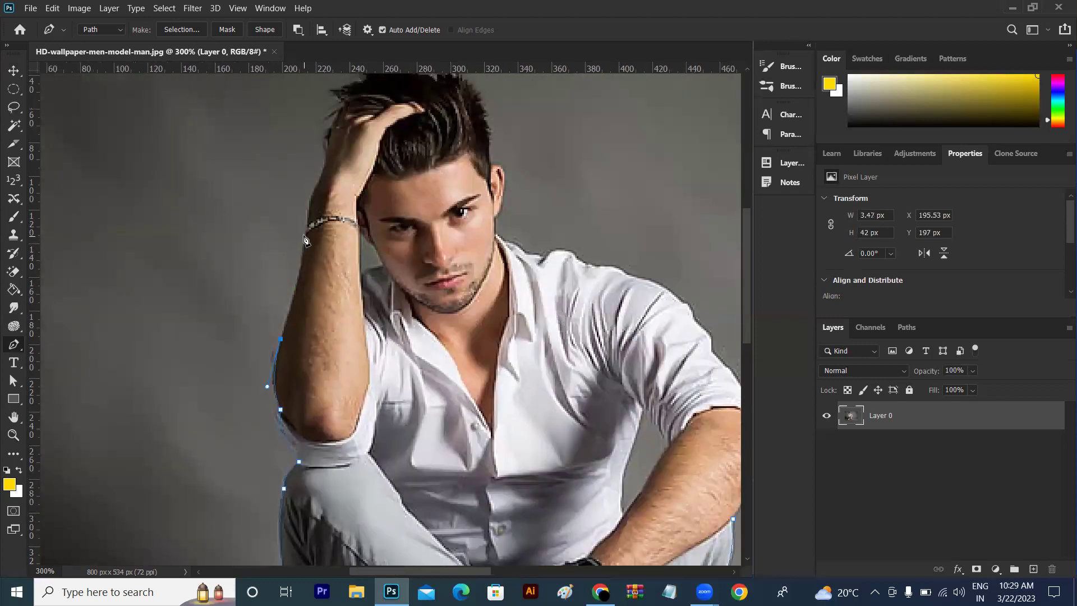
pyautogui.moveTo(302, 229); pyautogui.dragTo(303, 196)
pyautogui.scroll(3, 326, 241)
pyautogui.moveTo(314, 277); pyautogui.dragTo(329, 245)
pyautogui.keyDown('alt'); pyautogui.click(314, 278); pyautogui.keyUp('alt')
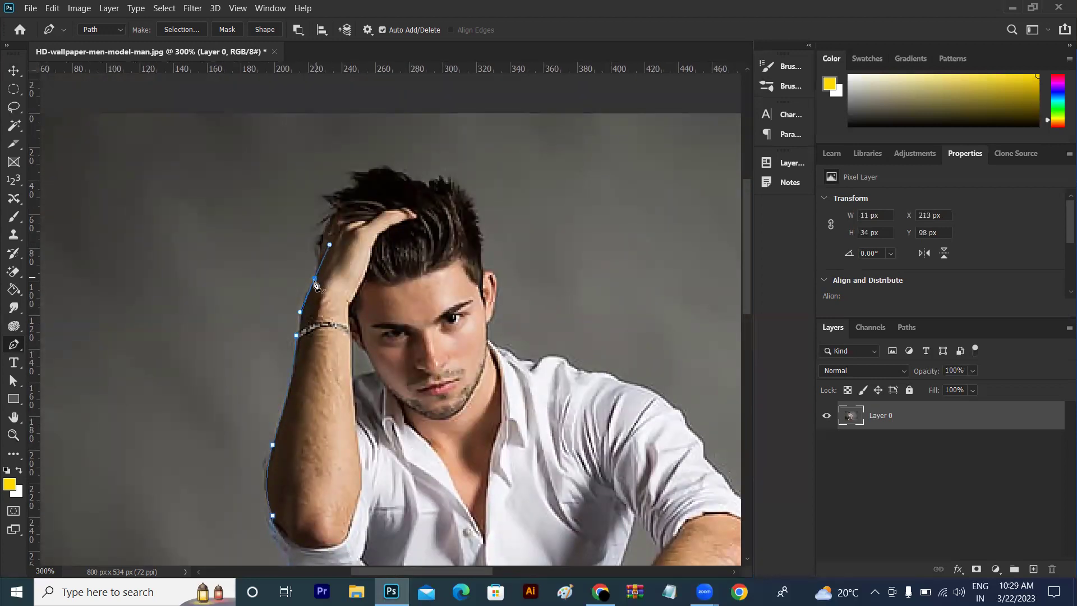
# Trace the outline up the hand to the fingertips and onto the hair.
pyautogui.click(321, 240)
pyautogui.moveTo(334, 216)
pyautogui.mouseDown()
pyautogui.moveTo(333, 198)
pyautogui.moveTo(380, 194)
pyautogui.mouseUp()
pyautogui.keyDown('alt'); pyautogui.click(357, 189); pyautogui.keyUp('alt')
pyautogui.click(355, 172)
pyautogui.moveTo(370, 174); pyautogui.dragTo(380, 177)
pyautogui.keyDown('alt'); pyautogui.click(370, 174); pyautogui.keyUp('alt')
# Trace anchors across the hair spikes and down the right side of the hair.
pyautogui.moveTo(414, 178); pyautogui.dragTo(457, 207)
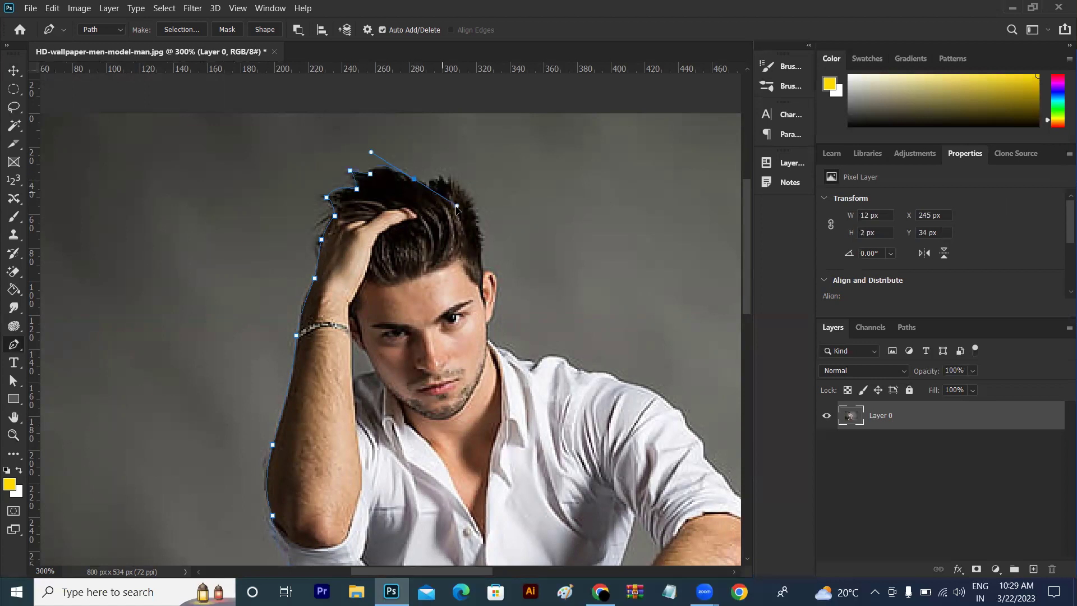
pyautogui.click(427, 188)
pyautogui.click(428, 189)
pyautogui.click(438, 180)
pyautogui.click(439, 174)
pyautogui.click(446, 181)
pyautogui.click(474, 193)
pyautogui.click(481, 243)
pyautogui.moveTo(486, 268); pyautogui.dragTo(486, 250)
pyautogui.scroll(-2, 486, 274)
pyautogui.hscroll(2, 486, 274)
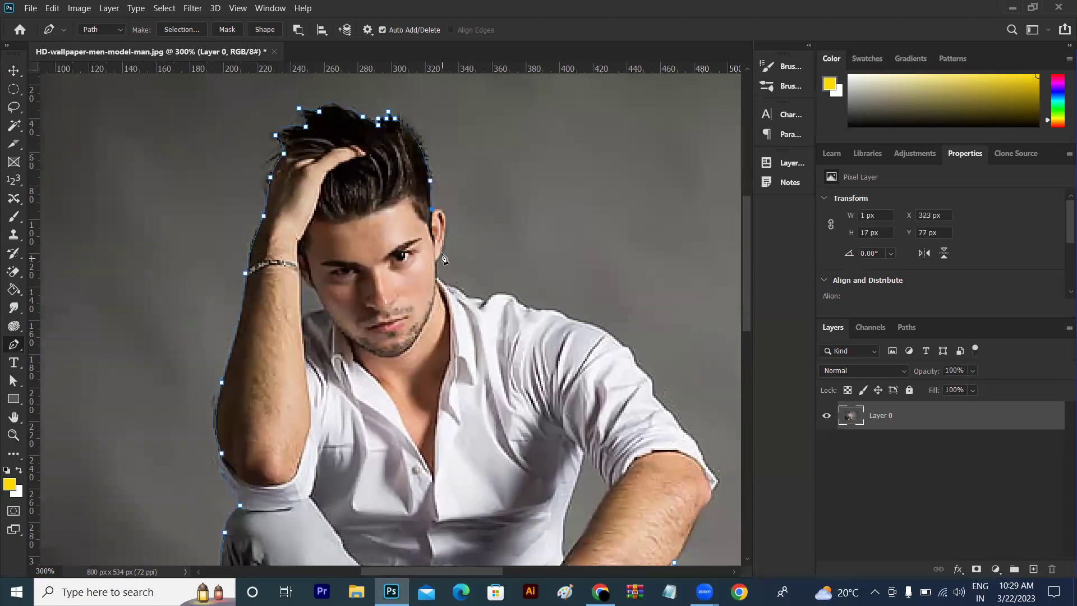
# Outline the ear, neck and shirt collar, re-placing a misplaced point.
pyautogui.moveTo(442, 254); pyautogui.dragTo(435, 302)
pyautogui.click(436, 262)
pyautogui.click(437, 275)
pyautogui.click(467, 298)
pyautogui.moveTo(499, 302)
pyautogui.mouseDown()
pyautogui.moveTo(434, 288)
pyautogui.moveTo(463, 306)
pyautogui.moveTo(430, 264)
pyautogui.mouseUp()
pyautogui.click(453, 287)
pyautogui.hotkey('ctrl', 'z')
pyautogui.moveTo(424, 254); pyautogui.dragTo(424, 260)
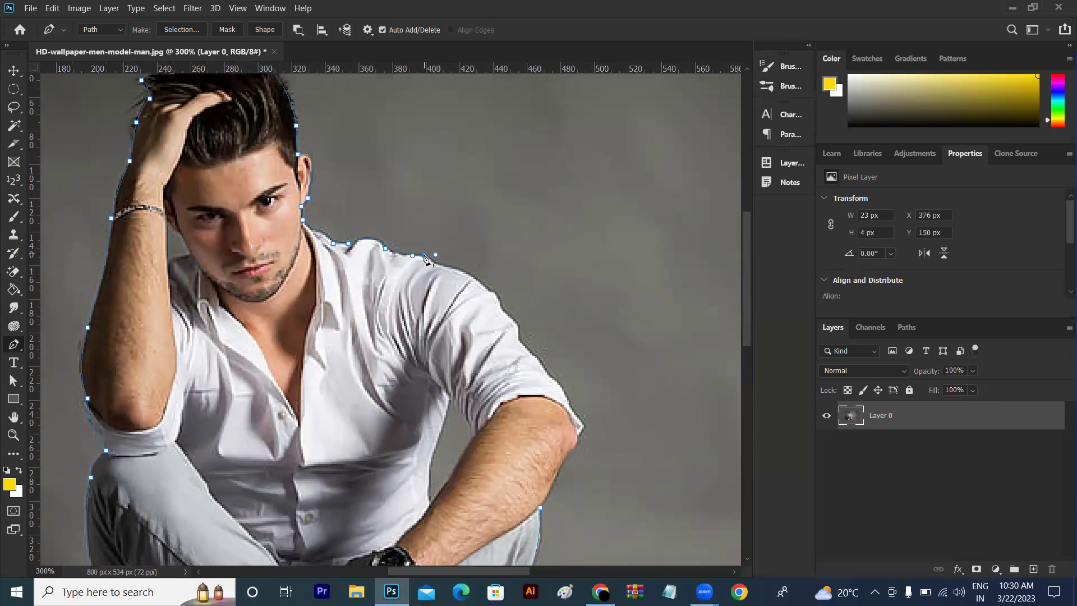
# Continue the outline along the shoulder, down the sleeve and along the forearm.
pyautogui.click(466, 272)
pyautogui.moveTo(470, 275); pyautogui.dragTo(479, 275)
pyautogui.keyDown('alt'); pyautogui.click(465, 272); pyautogui.keyUp('alt')
pyautogui.click(488, 292)
pyautogui.moveTo(499, 315); pyautogui.dragTo(517, 337)
pyautogui.click(535, 357)
pyautogui.moveTo(545, 372); pyautogui.dragTo(490, 272)
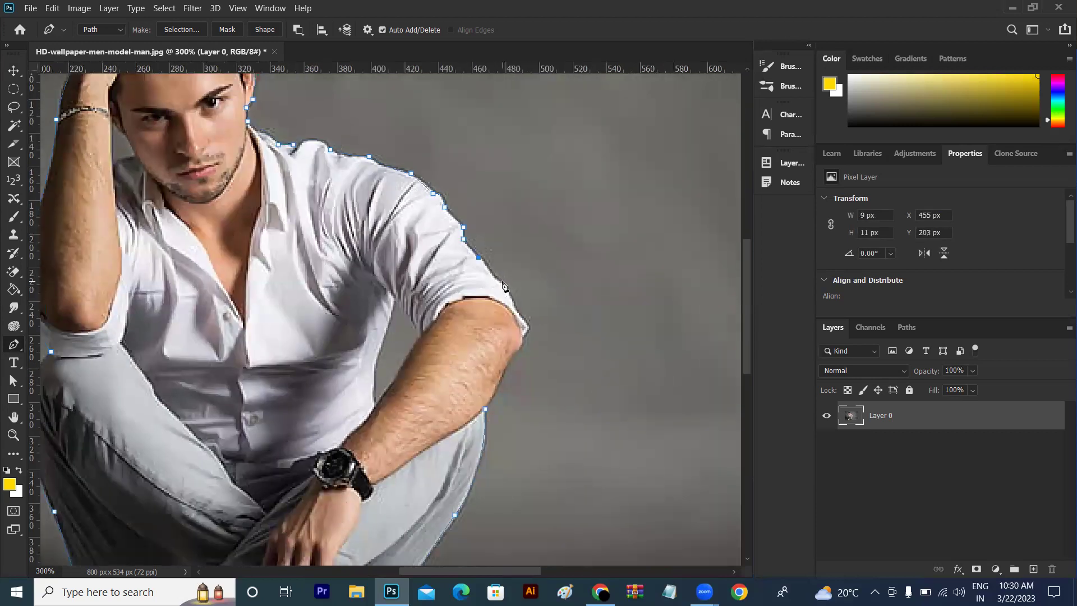
pyautogui.click(500, 281)
pyautogui.click(518, 311)
pyautogui.click(527, 326)
pyautogui.moveTo(484, 413); pyautogui.dragTo(471, 425)
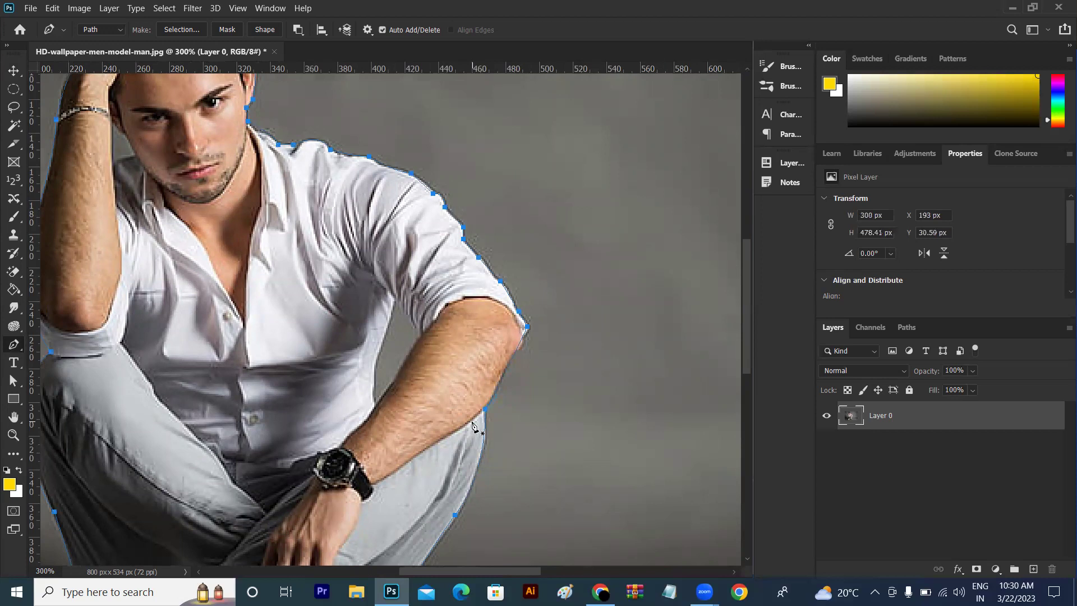
# Zoom out, close the outline at its first anchor and load it as a selection.
pyautogui.hotkey('ctrl', '-')
pyautogui.hotkey('ctrl', '-')
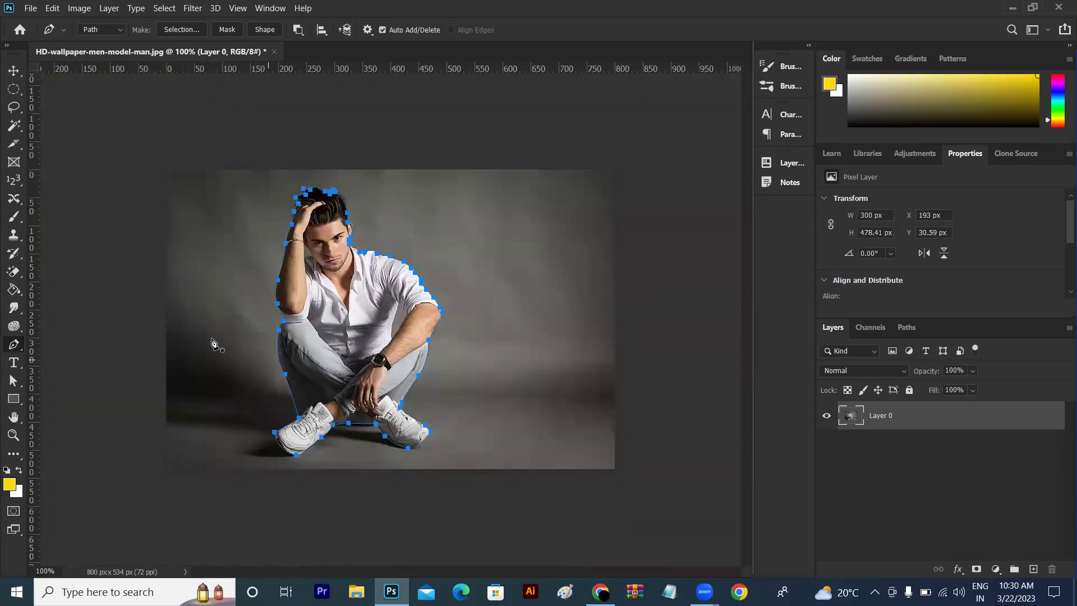
pyautogui.click(304, 186)
pyautogui.hotkey('ctrl', 'Return')
pyautogui.hotkey('ctrl', 'shift', 'i')
pyautogui.hotkey('ctrl', 'shift', 'i')
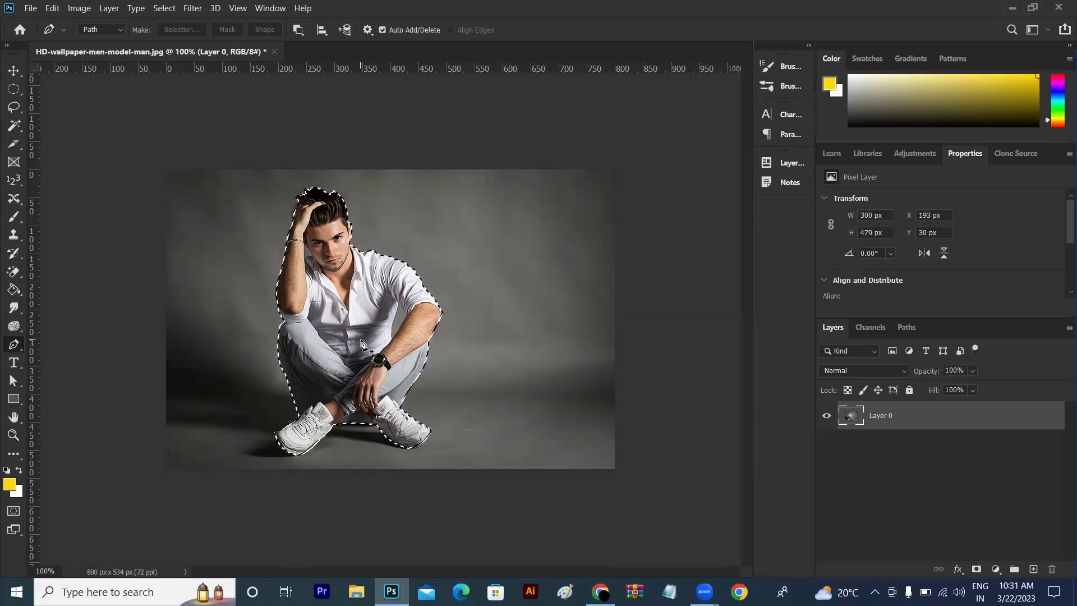
# Copy the man to Layer 1 and toggle Layer 0's visibility to check the cut-out.
pyautogui.hotkey('ctrl', 'j')
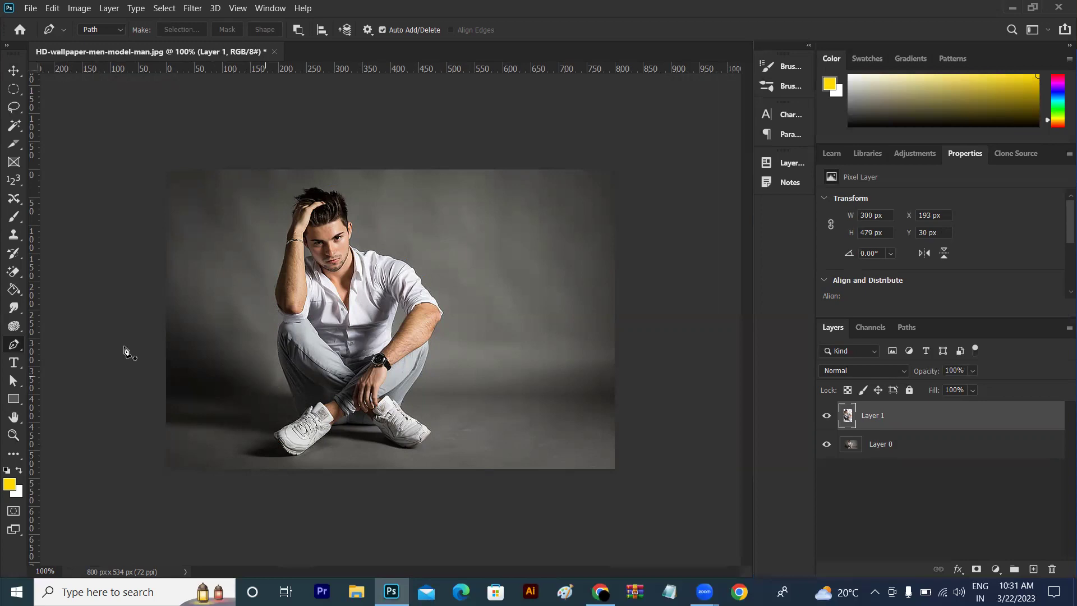
pyautogui.click(13, 71)
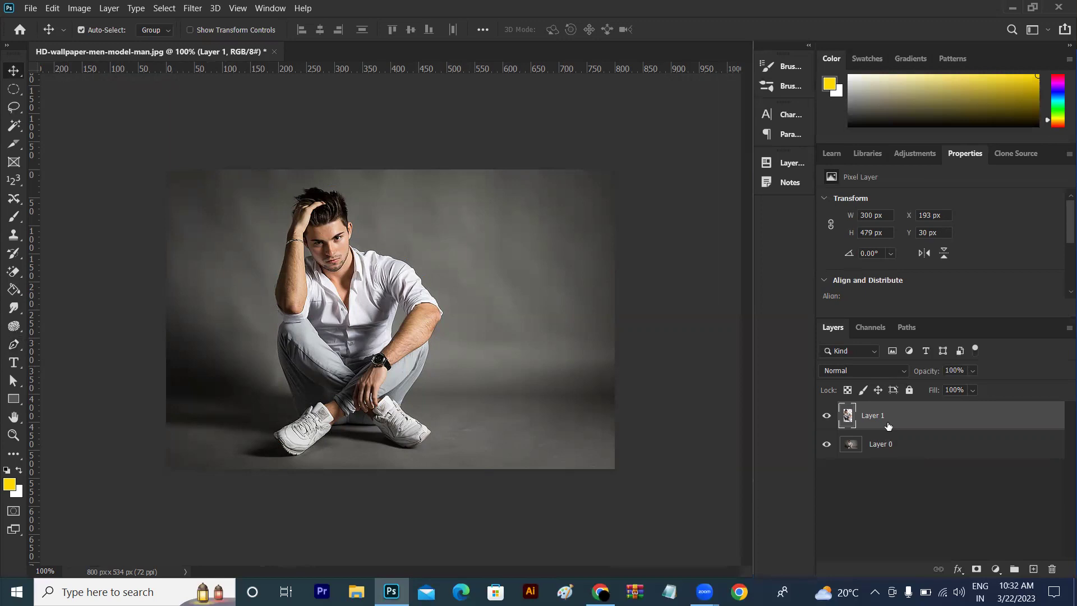
pyautogui.click(827, 445)
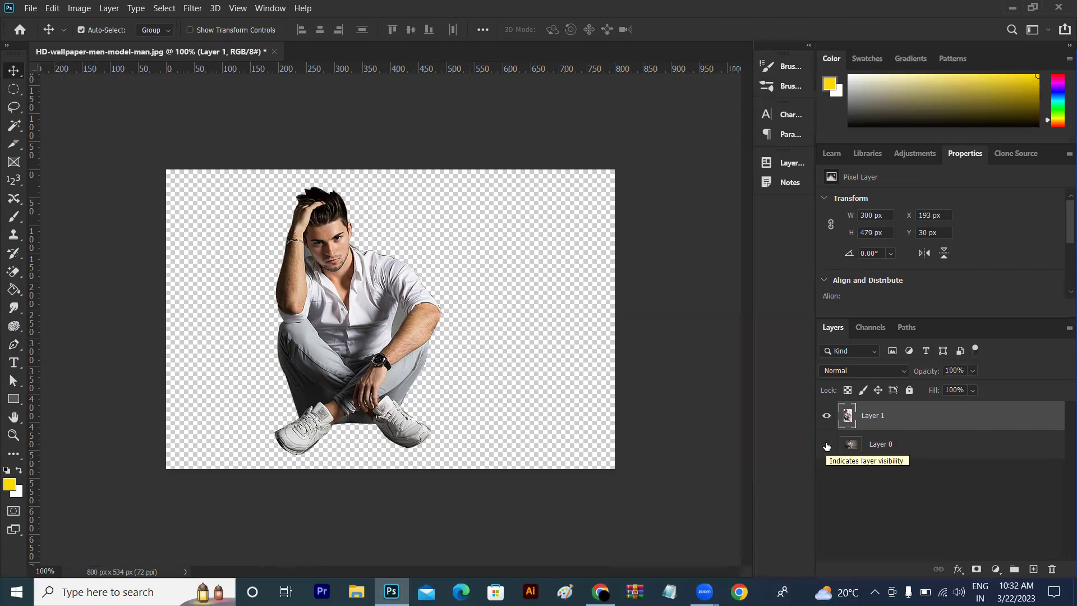
pyautogui.click(914, 448)
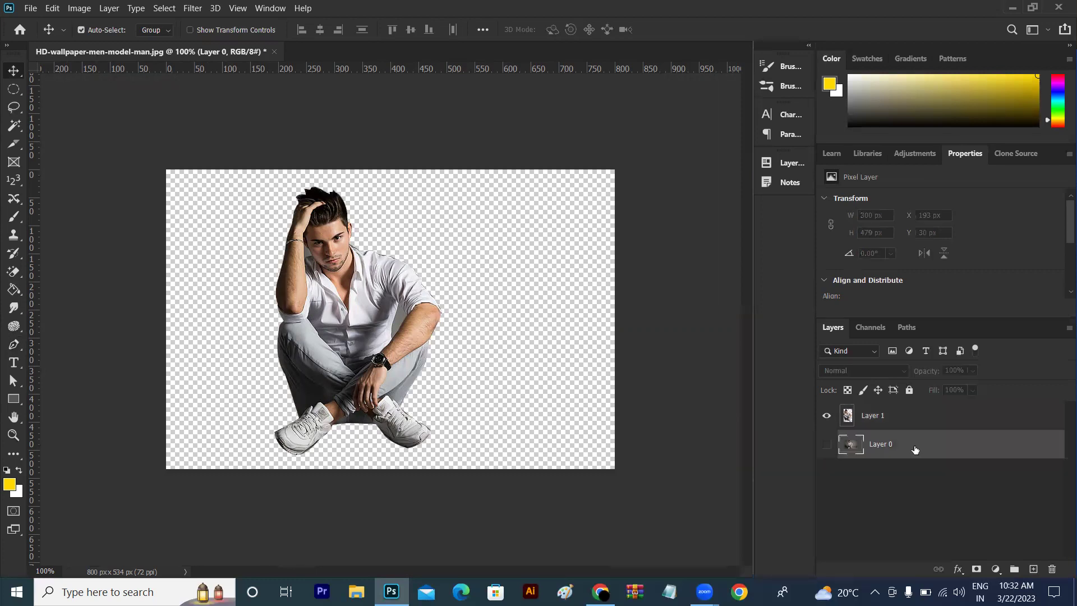
pyautogui.click(827, 445)
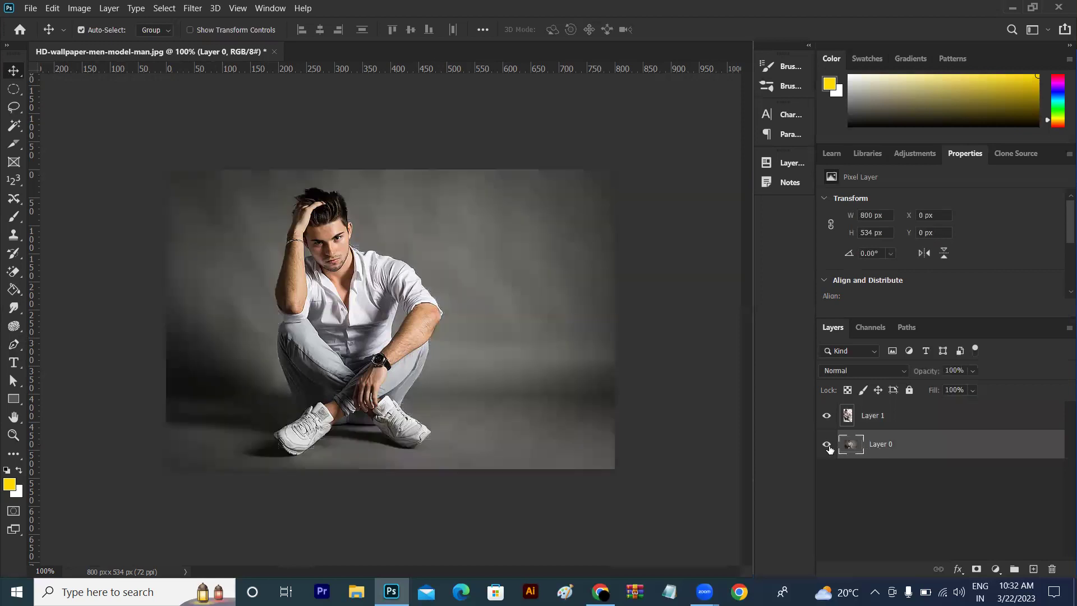
# Undo the layer copy, invert the selection, delete the grey background and deselect.
pyautogui.hotkey('ctrl', 'z')
pyautogui.hotkey('ctrl', 'z')
pyautogui.hotkey('ctrl', 'z')
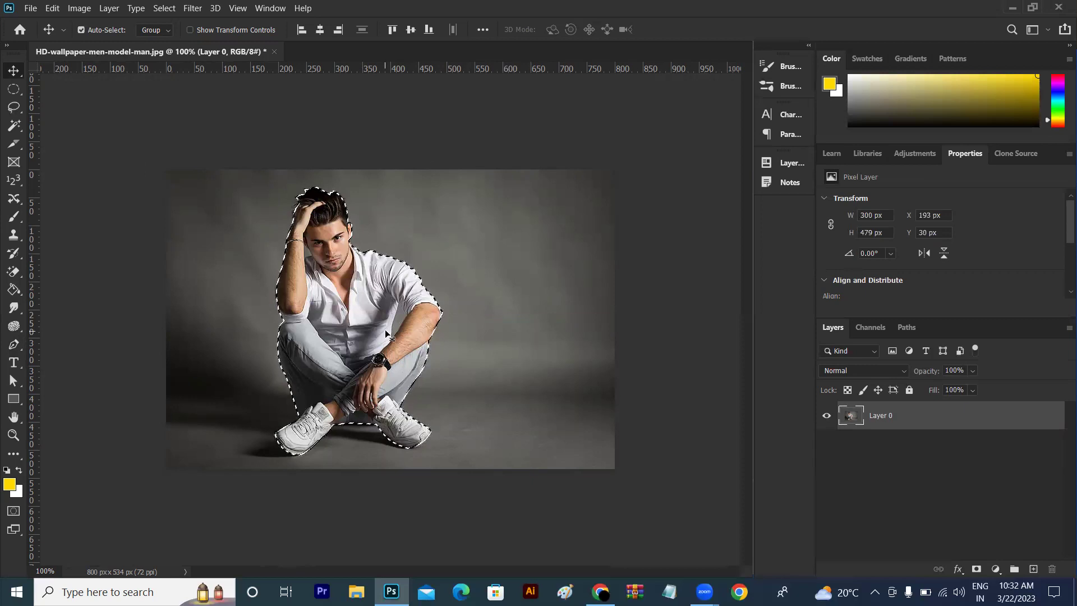
pyautogui.hotkey('ctrl', 'shift', 'i')
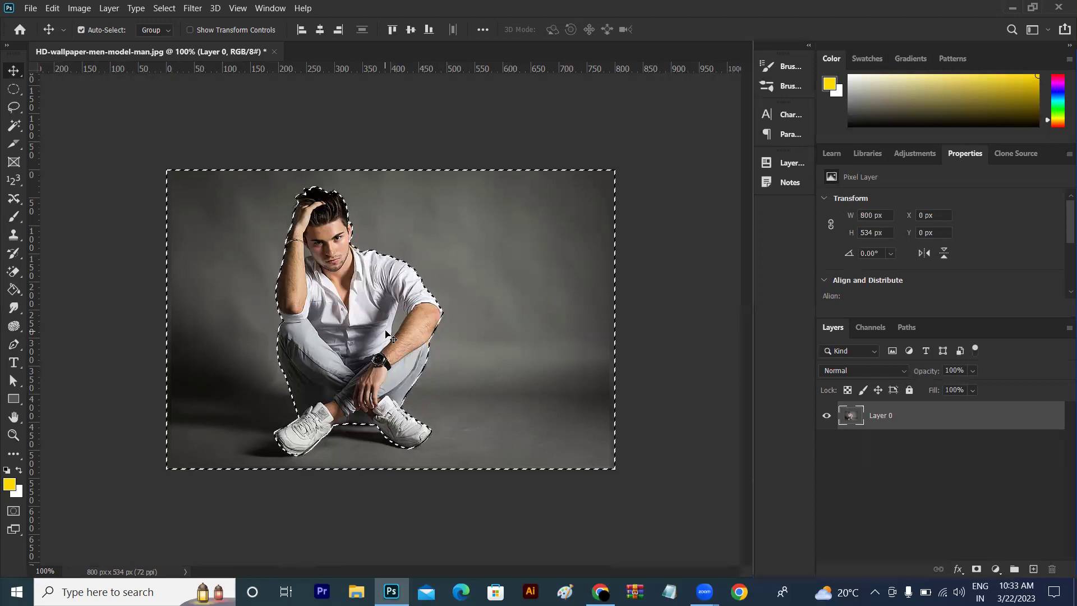
pyautogui.press('Delete')
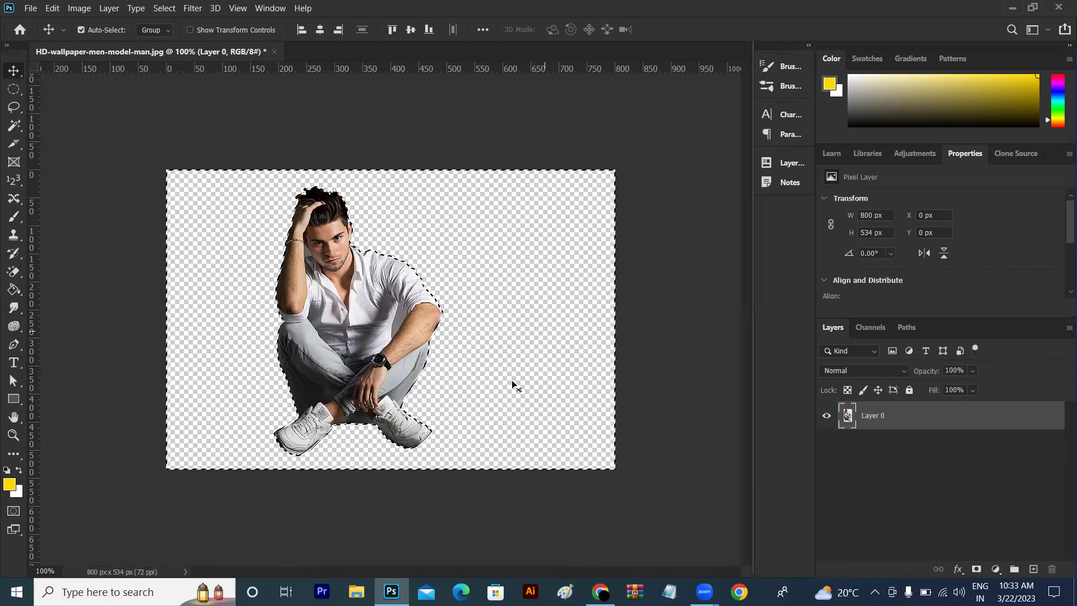
pyautogui.press('ctrl')
pyautogui.hotkey('ctrl', 'd')
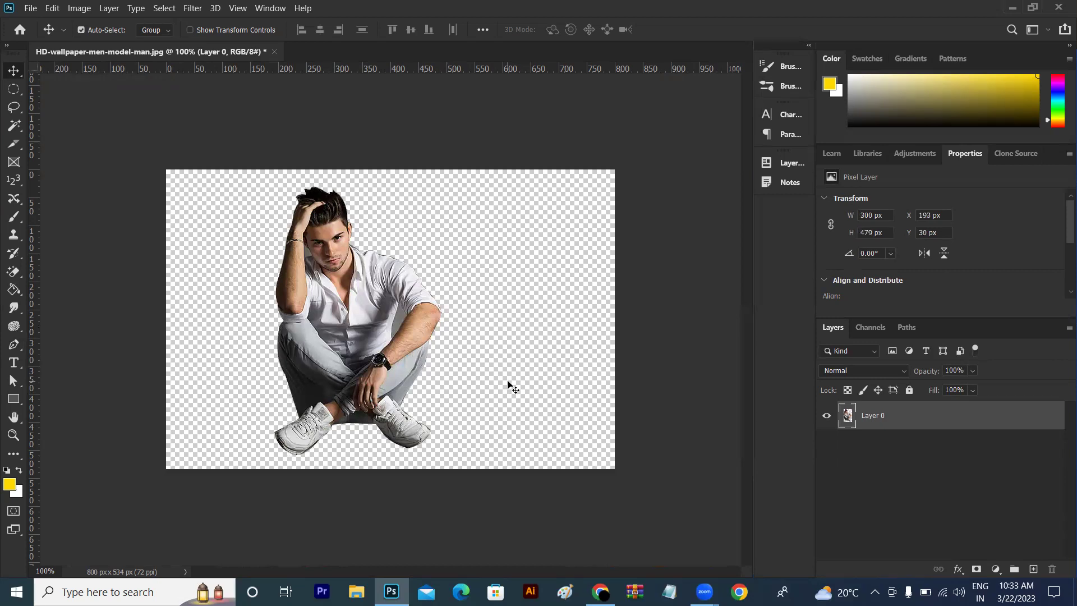
pyautogui.hotkey('ctrl', '+')
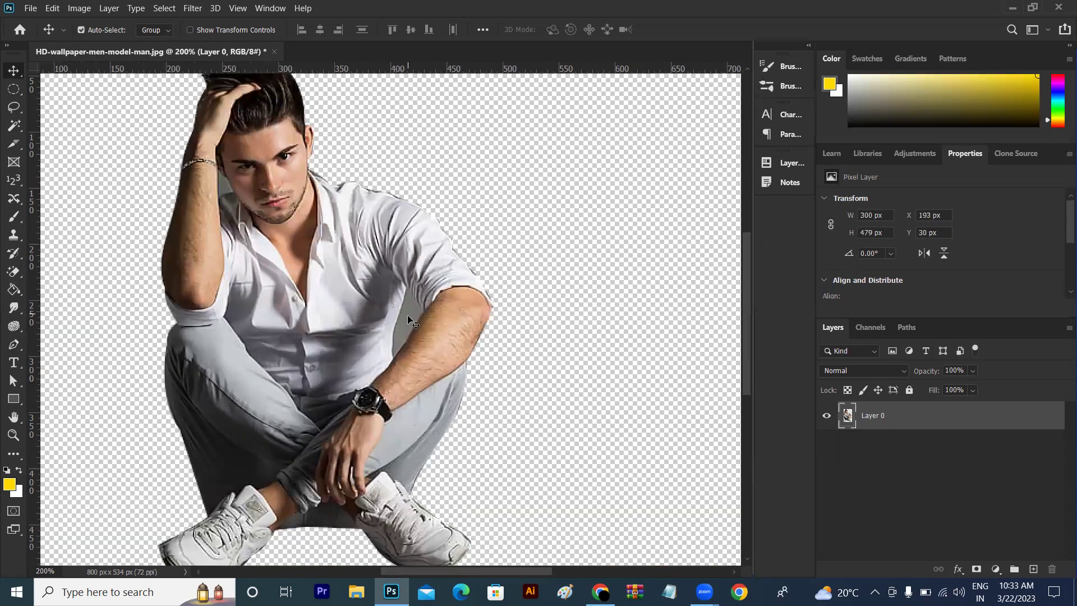
# Pen-trace the gap between the arm and body, delete it, and deselect.
pyautogui.click(13, 344)
pyautogui.click(127, 346)
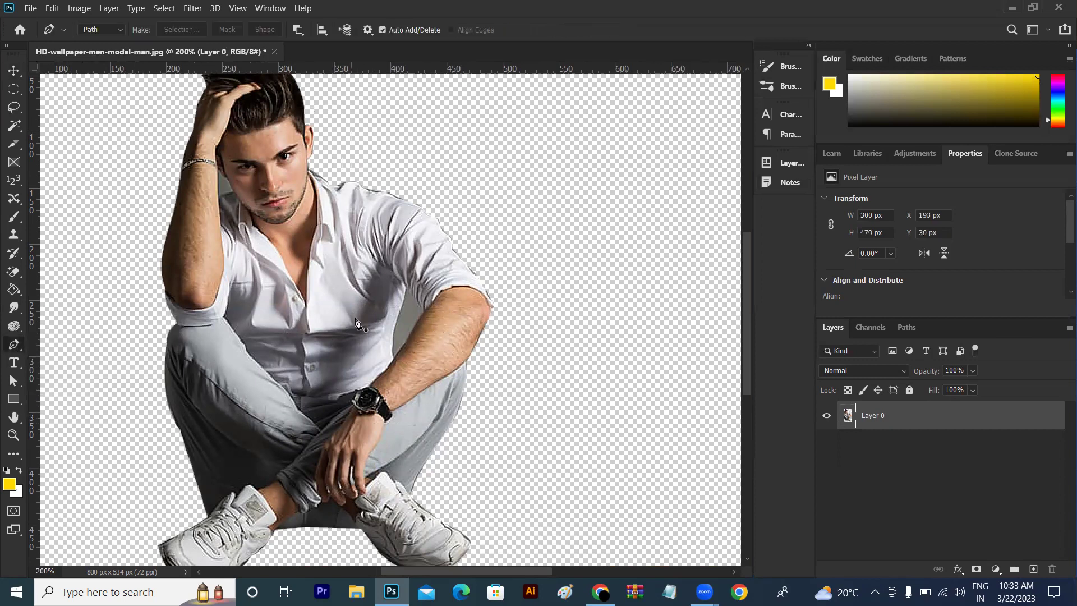
pyautogui.click(408, 287)
pyautogui.click(426, 310)
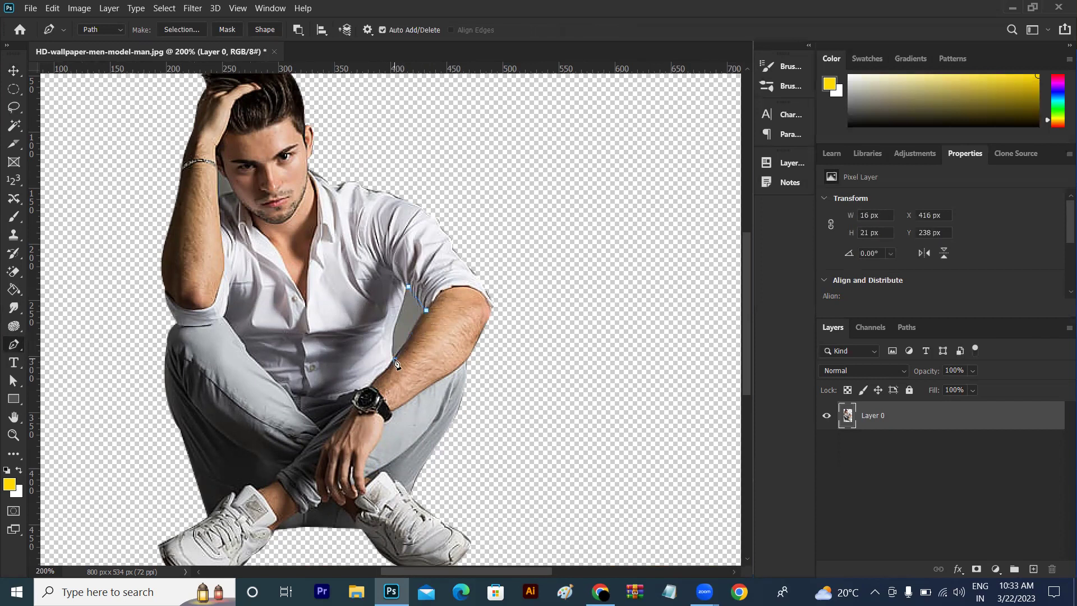
pyautogui.moveTo(391, 368); pyautogui.dragTo(393, 369)
pyautogui.keyDown('alt'); pyautogui.click(395, 360); pyautogui.keyUp('alt')
pyautogui.moveTo(408, 287); pyautogui.dragTo(432, 230)
pyautogui.hotkey('ctrl', 'Return')
pyautogui.press('Delete')
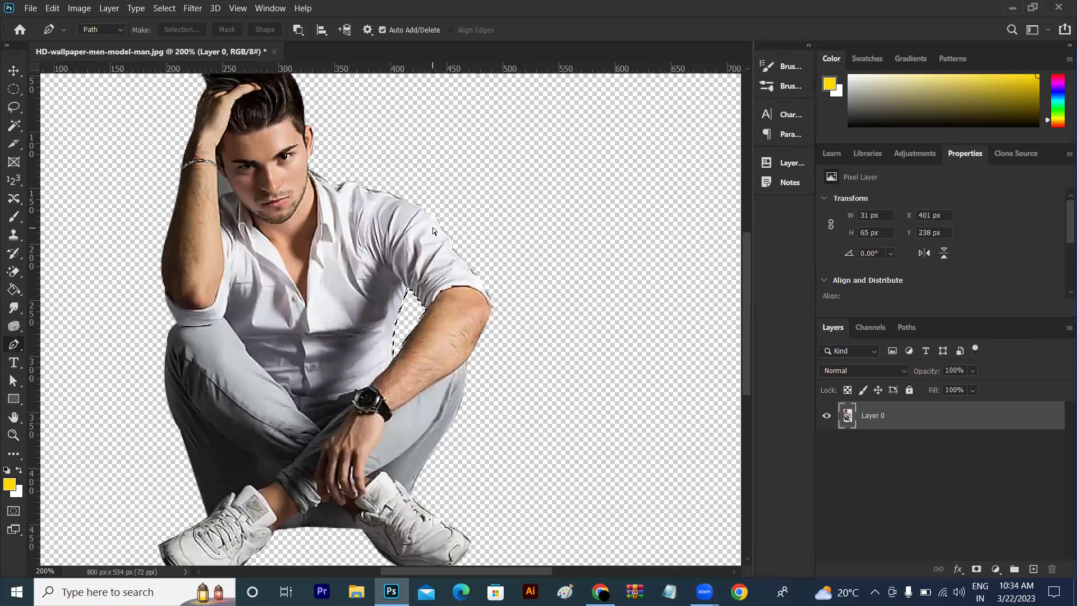
pyautogui.hotkey('ctrl', '-')
pyautogui.hotkey('ctrl', 'd')
# Pen-trace the grey gap beside the face and load it as a selection.
pyautogui.hotkey('ctrl', '+')
pyautogui.hotkey('ctrl', '+')
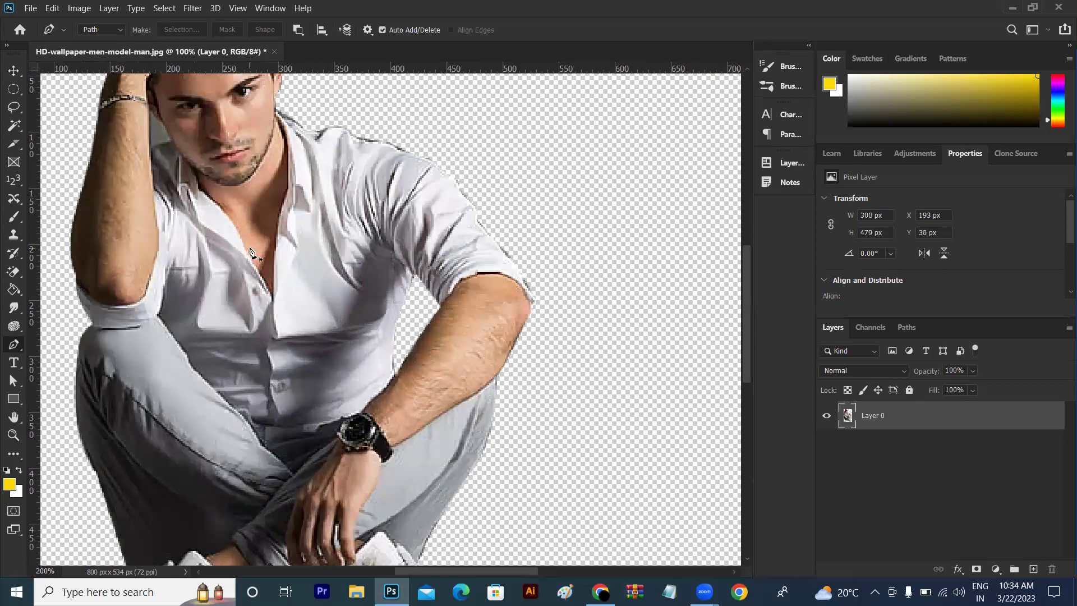
pyautogui.scroll(2, 332, 330)
pyautogui.scroll(2, 333, 330)
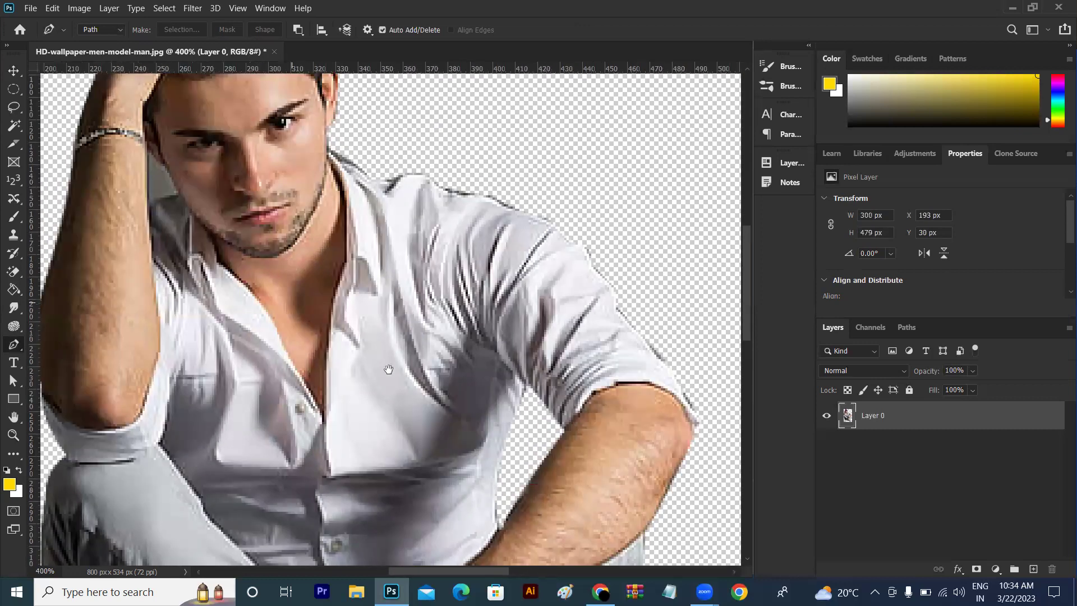
pyautogui.scroll(1, 245, 257)
pyautogui.click(245, 249)
pyautogui.click(275, 295)
pyautogui.moveTo(275, 297); pyautogui.dragTo(281, 313)
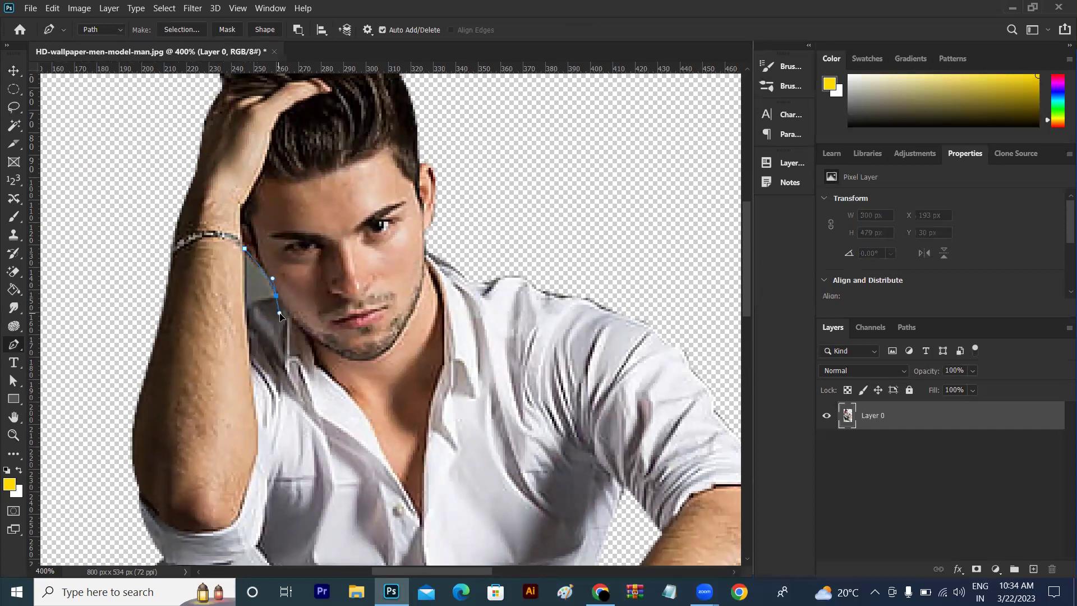
pyautogui.keyDown('alt'); pyautogui.click(276, 296); pyautogui.keyUp('alt')
pyautogui.moveTo(245, 305); pyautogui.dragTo(245, 310)
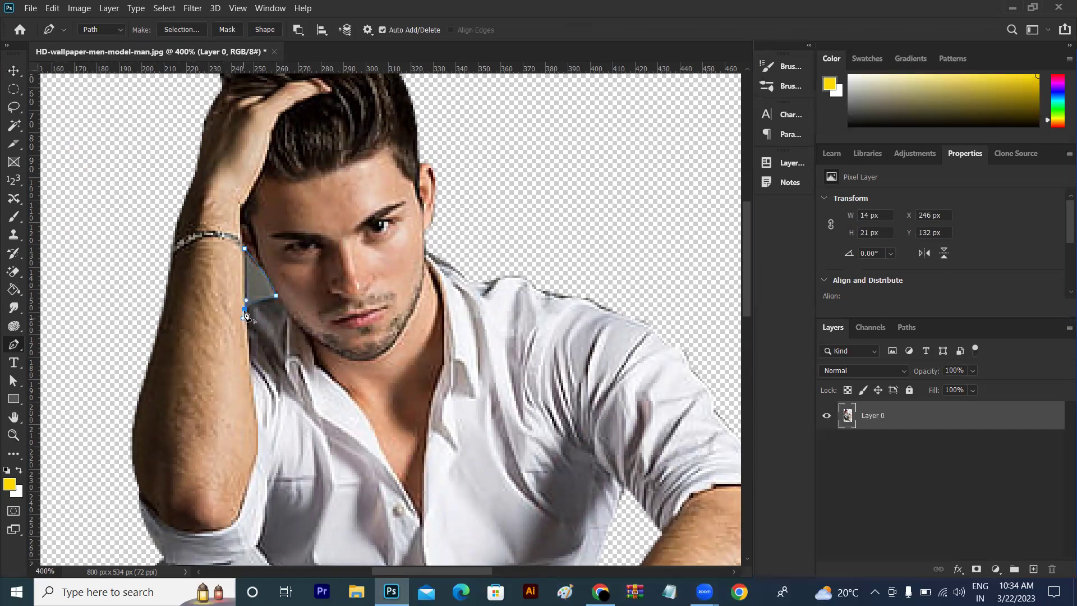
pyautogui.moveTo(246, 248); pyautogui.dragTo(247, 236)
pyautogui.hotkey('ctrl', 'Return')
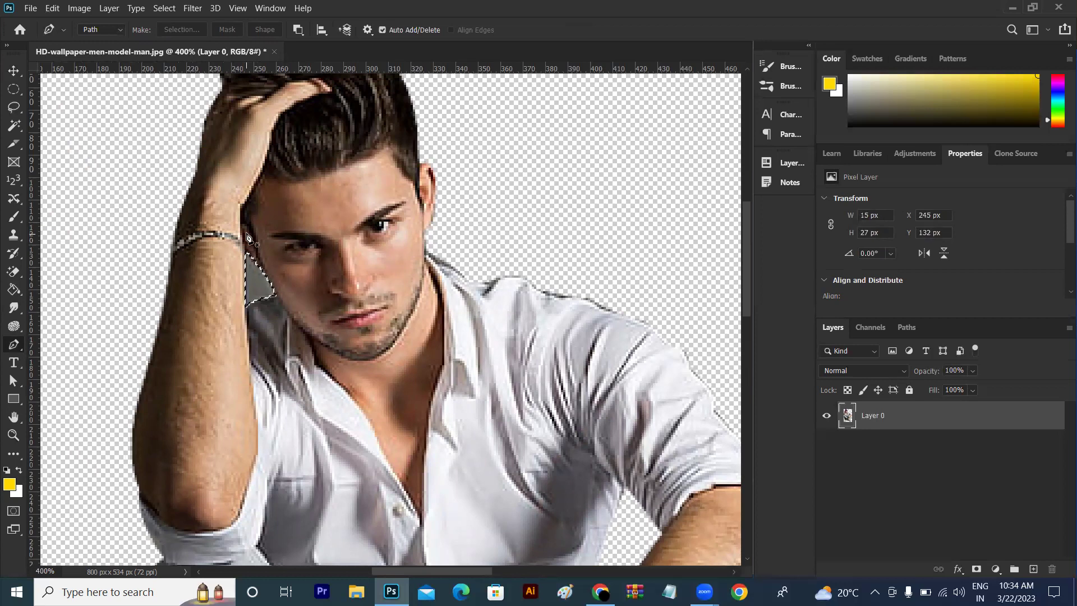
pyautogui.hotkey('ctrl', '-')
pyautogui.hotkey('ctrl', '-')
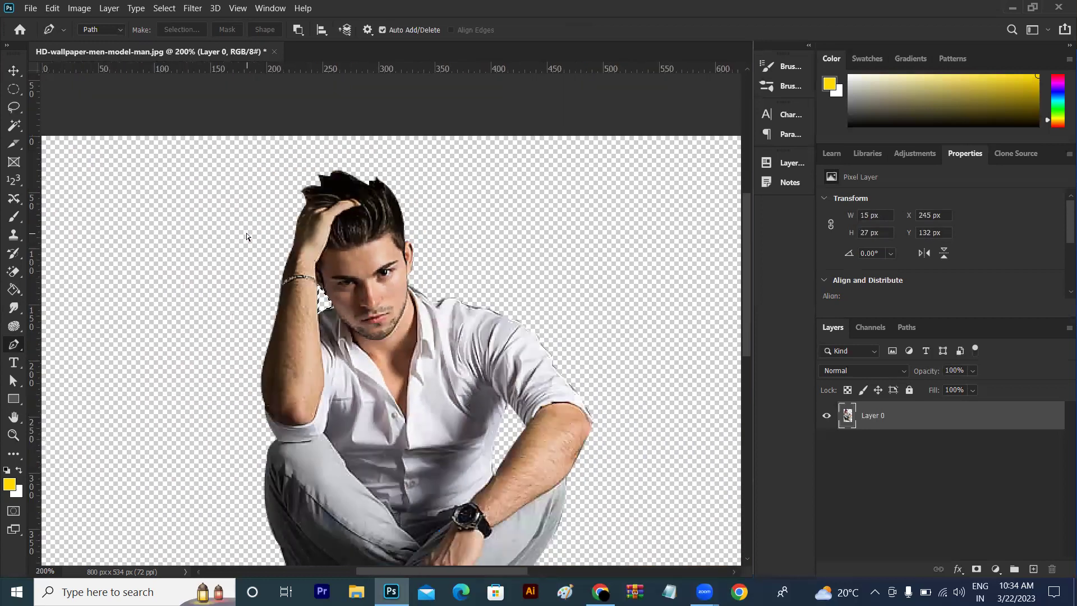
pyautogui.hotkey('ctrl', '-')
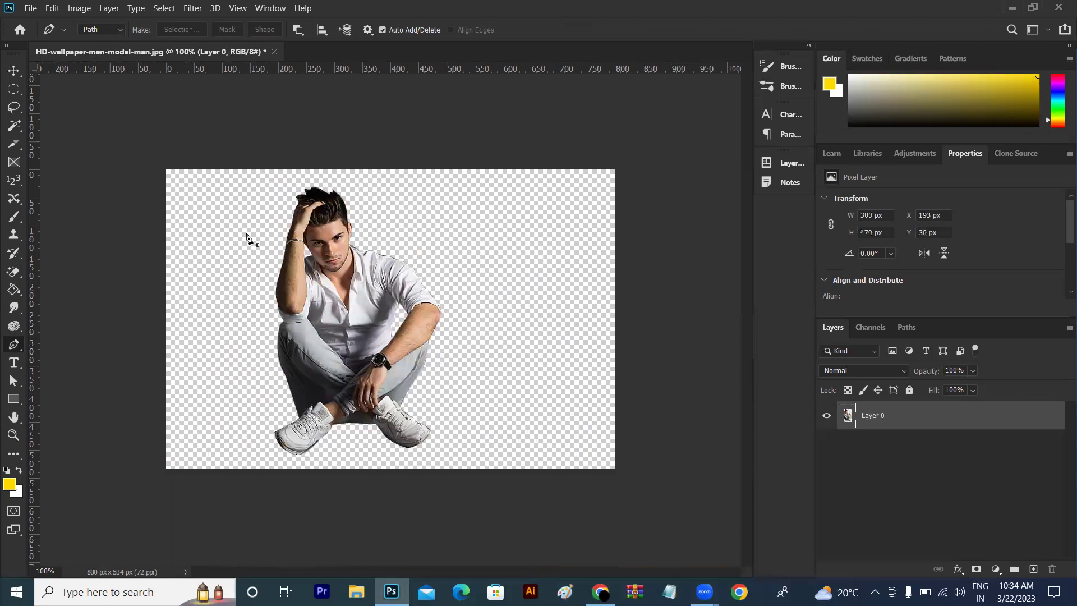
pyautogui.click(14, 72)
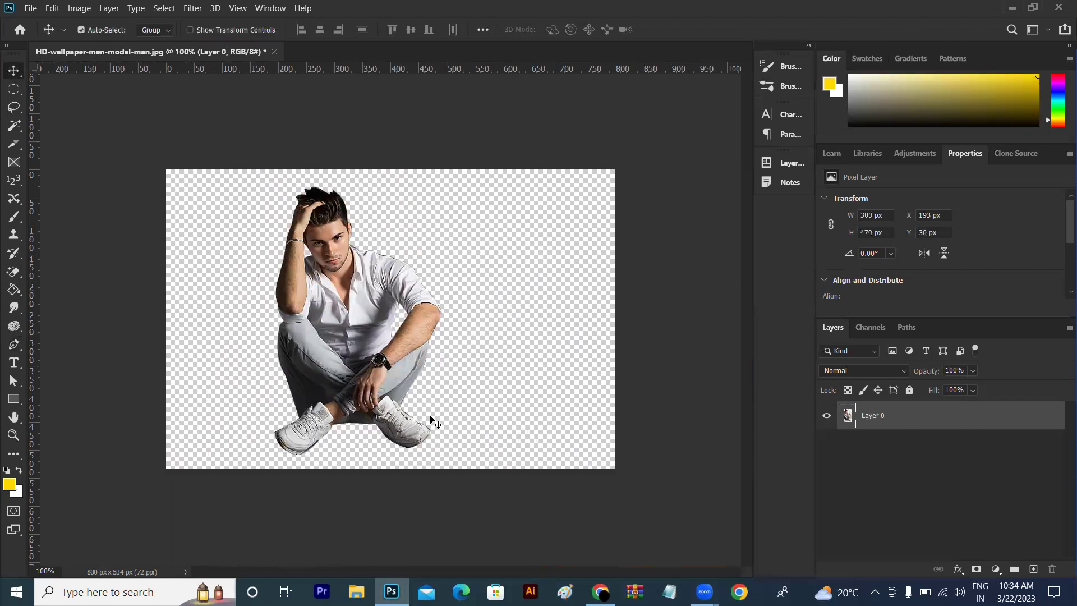
# Shift the man 24 px right and choose PNG as the Save As format.
pyautogui.moveTo(400, 397)
pyautogui.mouseDown()
pyautogui.moveTo(422, 397)
pyautogui.moveTo(408, 397)
pyautogui.moveTo(426, 362)
pyautogui.mouseUp()
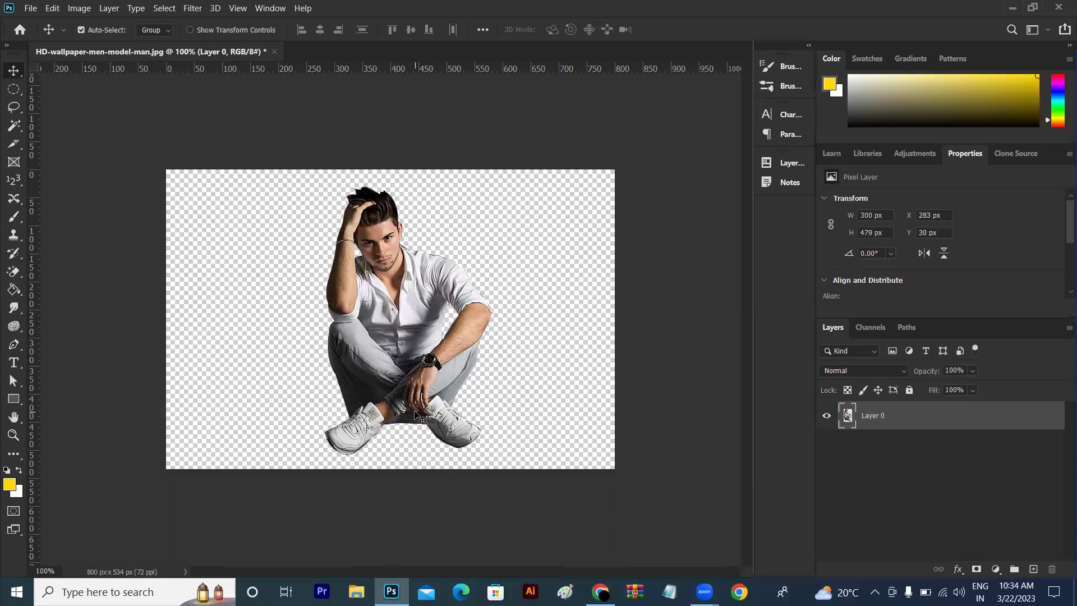
pyautogui.click(30, 8)
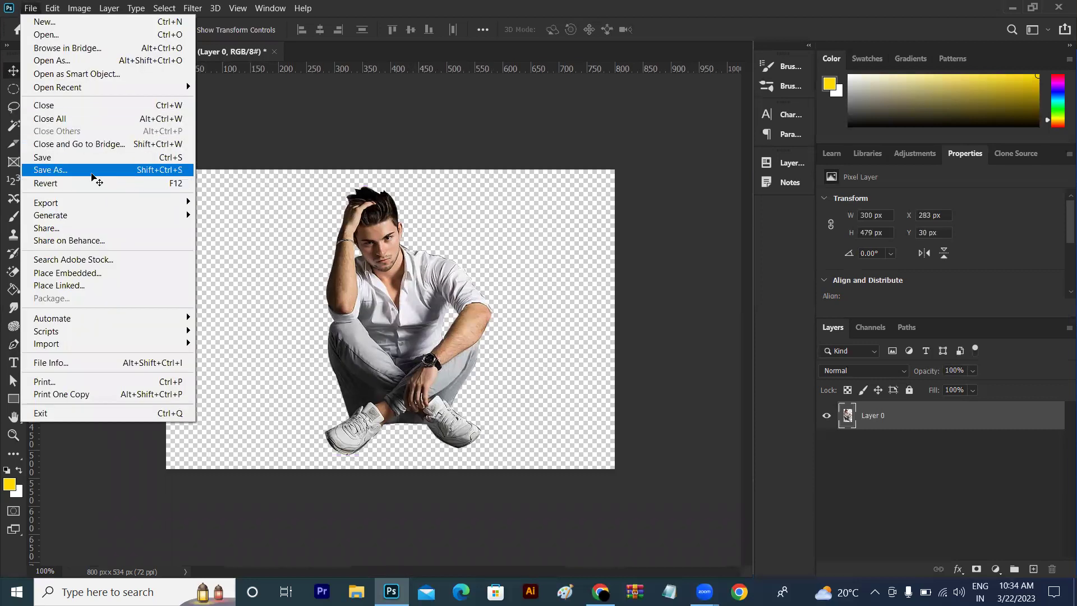
pyautogui.click(93, 176)
pyautogui.click(605, 402)
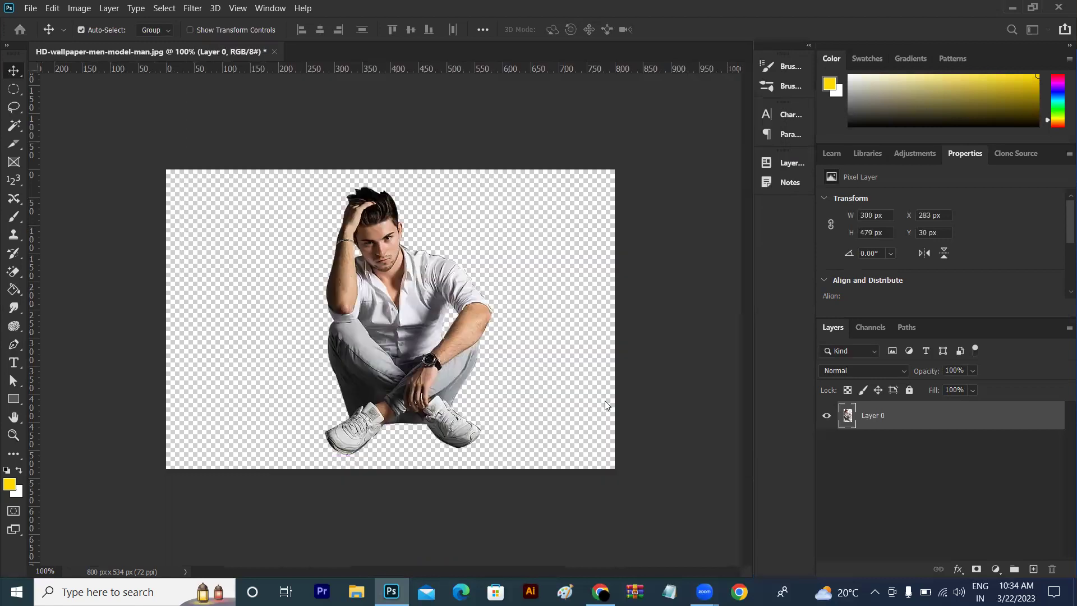
pyautogui.click(291, 322)
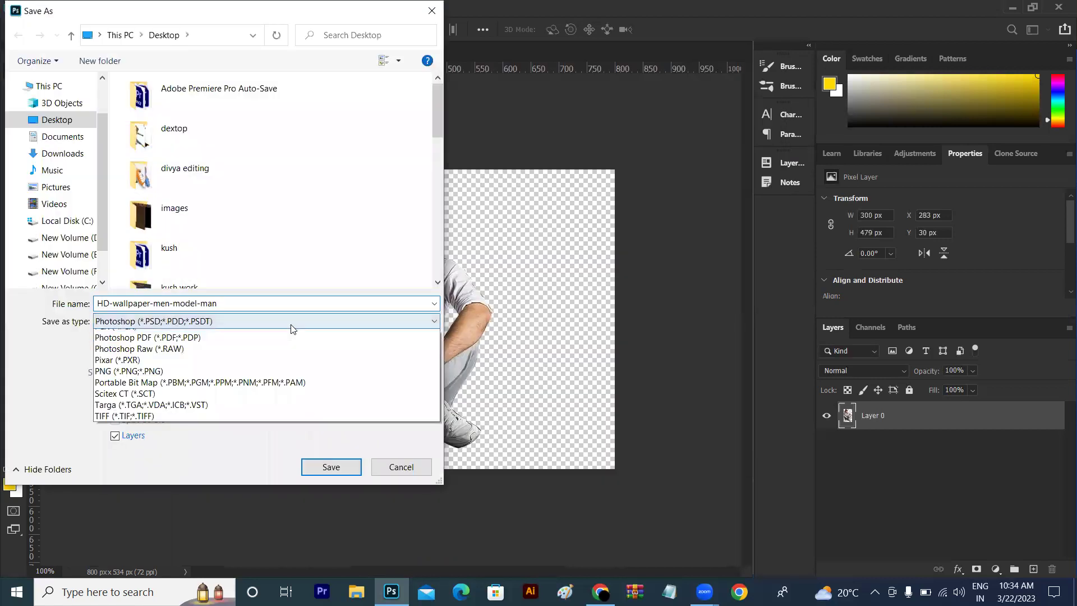
pyautogui.click(128, 525)
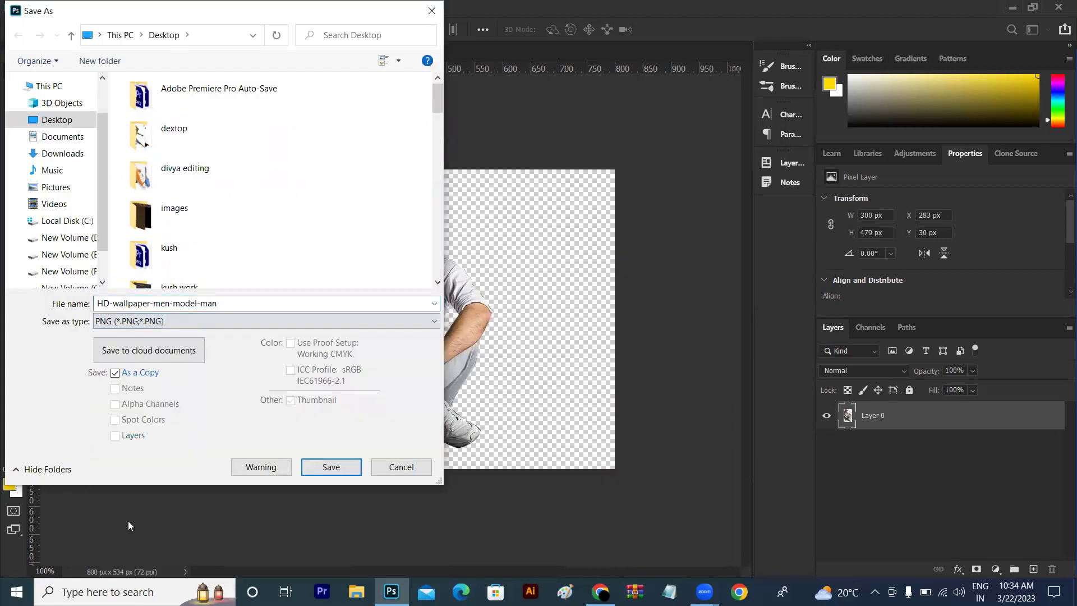
# Save the PNG as 'man' on the Desktop and minimize the windows.
pyautogui.hotkey('shift', 'Tab')
pyautogui.write('m')
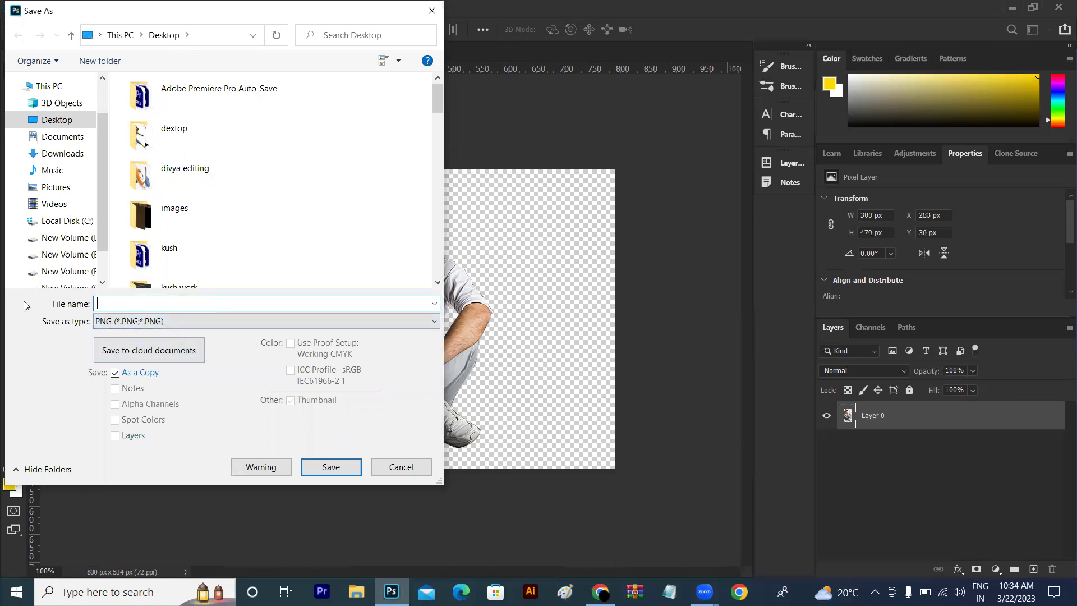
pyautogui.write('an')
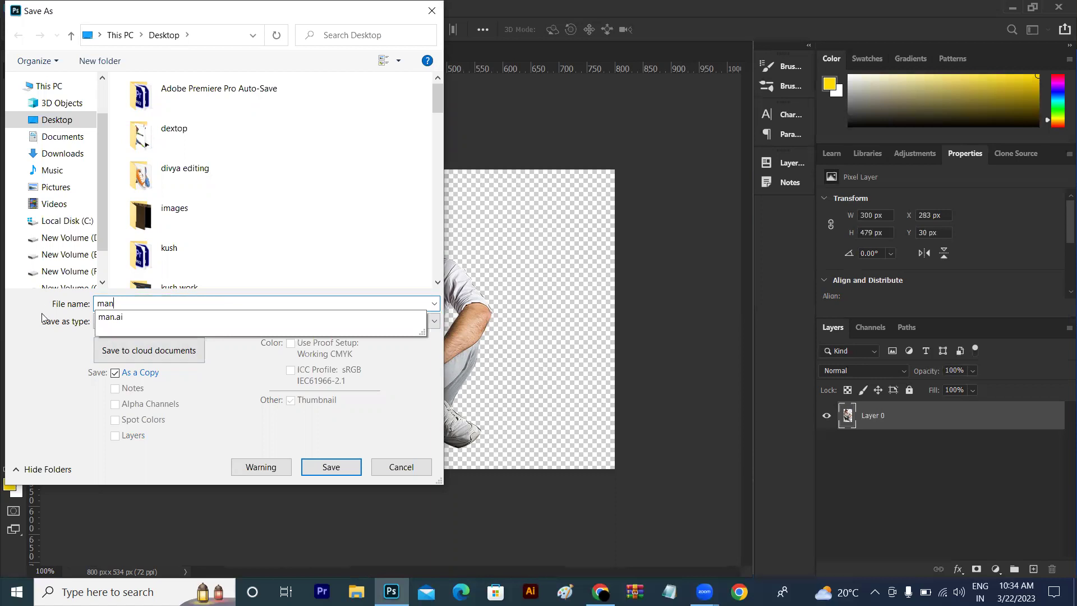
pyautogui.click(51, 355)
pyautogui.click(70, 104)
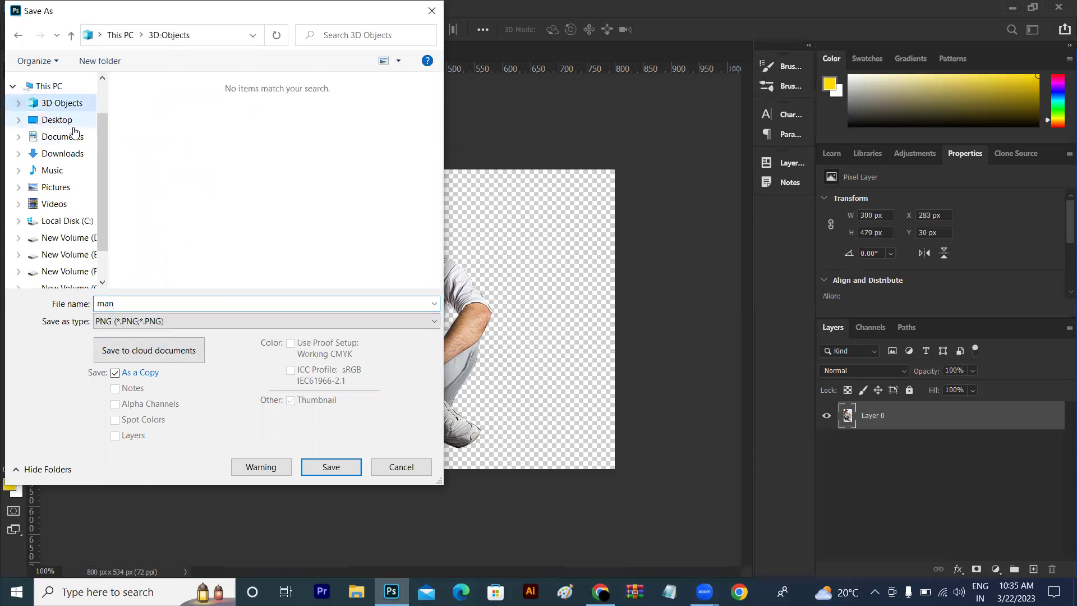
pyautogui.click(332, 467)
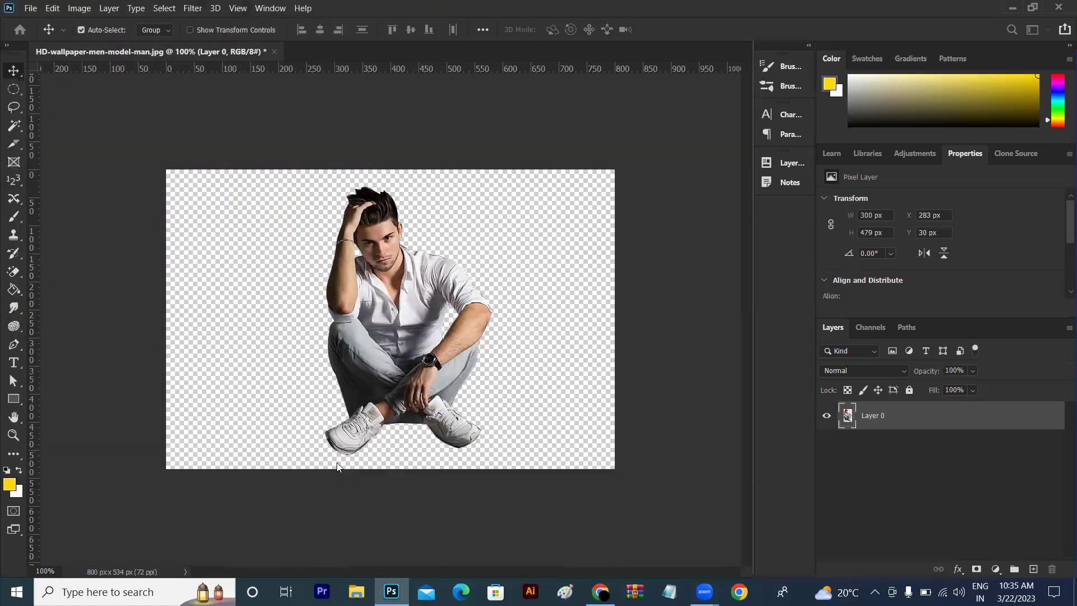
pyautogui.click(617, 170)
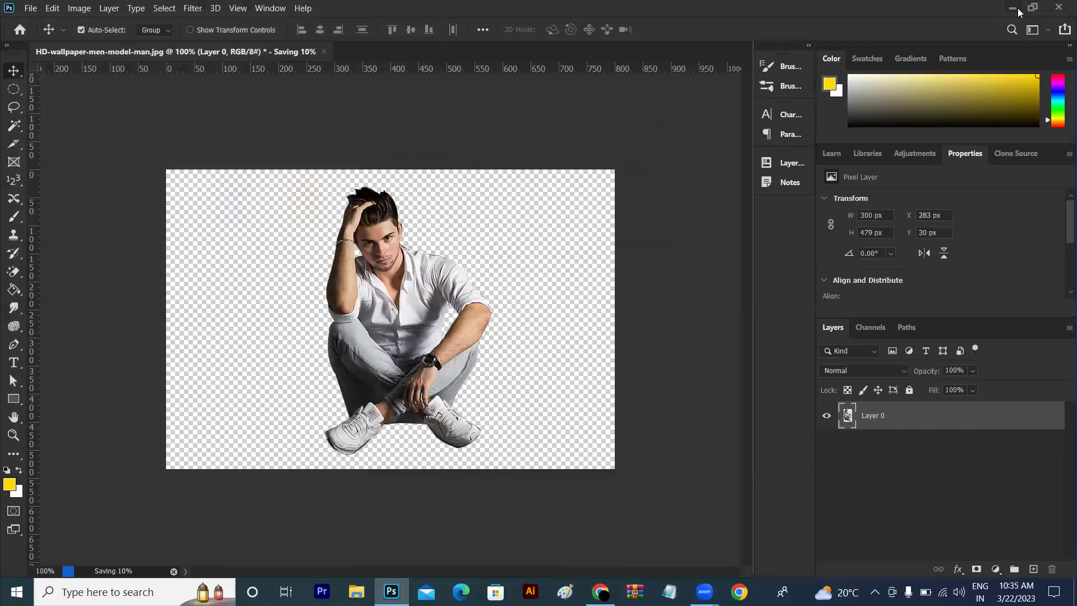
pyautogui.click(1013, 7)
pyautogui.click(1009, 9)
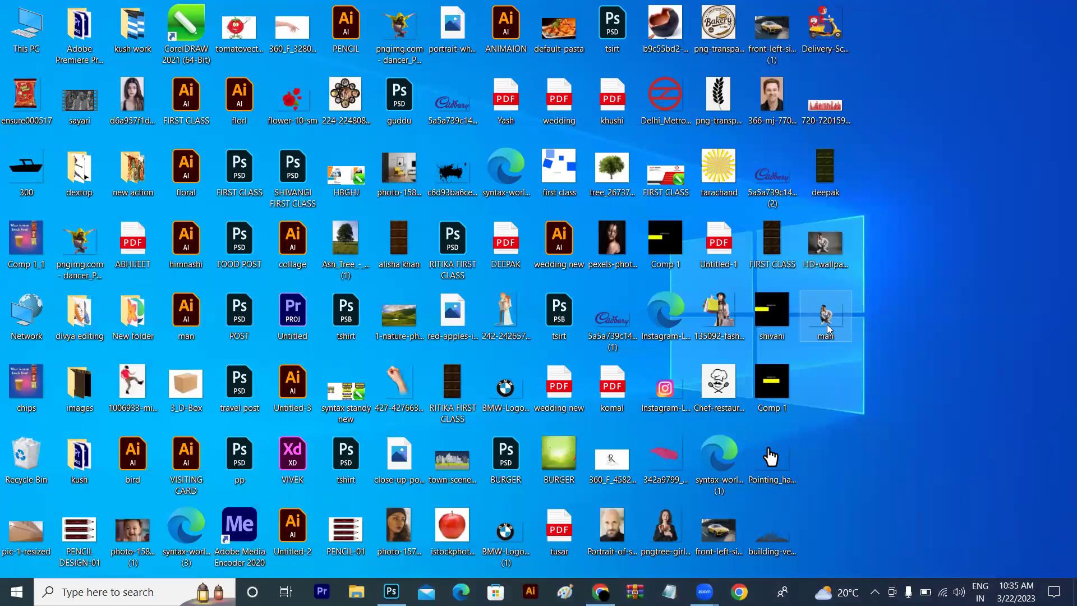
pyautogui.moveTo(825, 316)
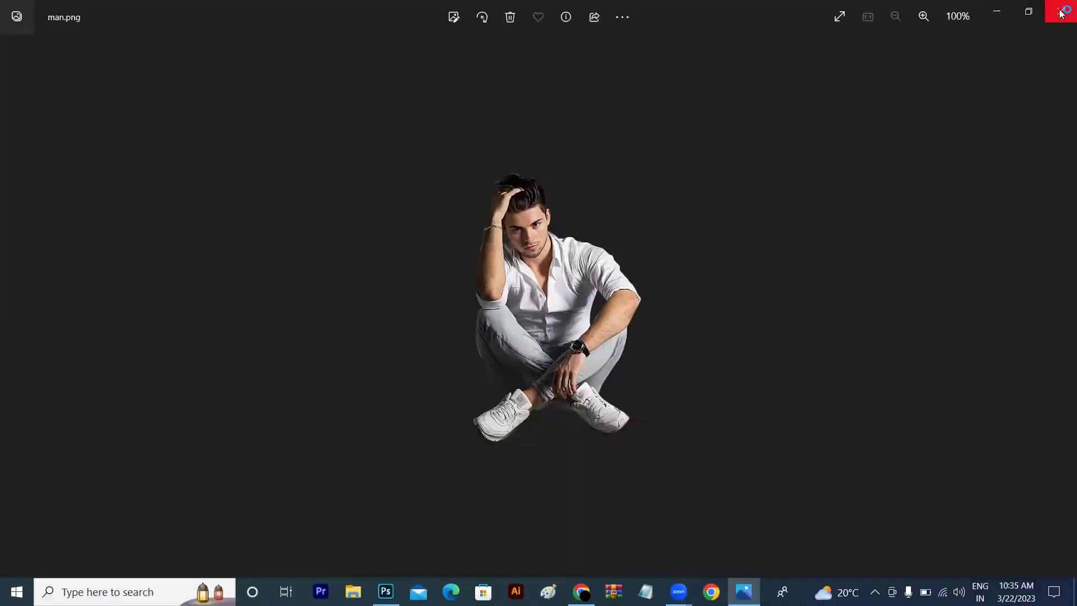
# Preview the saved man PNG image from the desktop.
pyautogui.click(1061, 6)
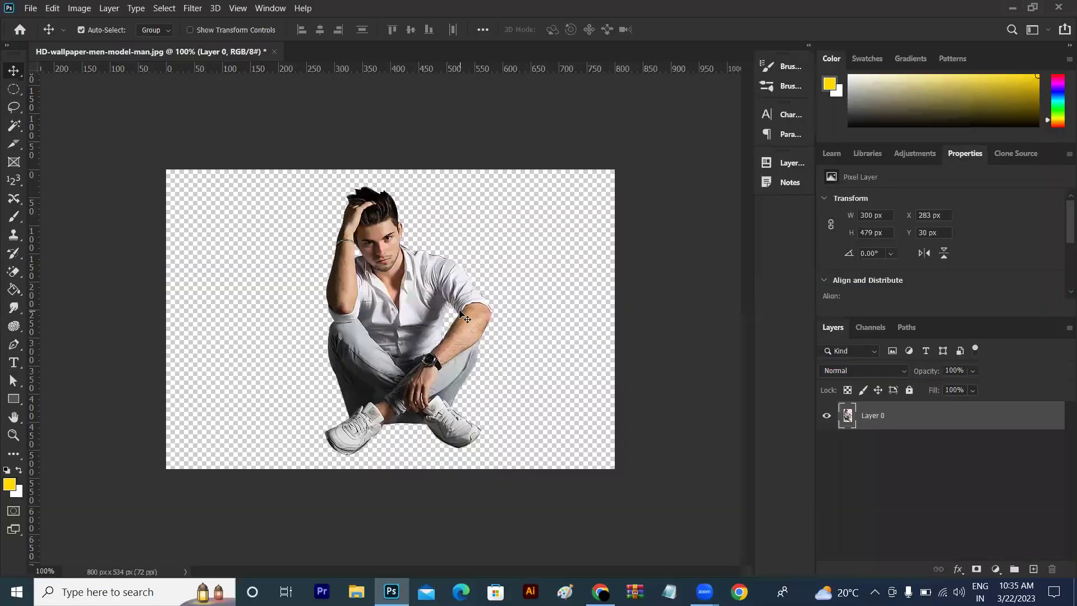
# Run a Google image search for 'photoshop background hd'.
pyautogui.click(601, 592)
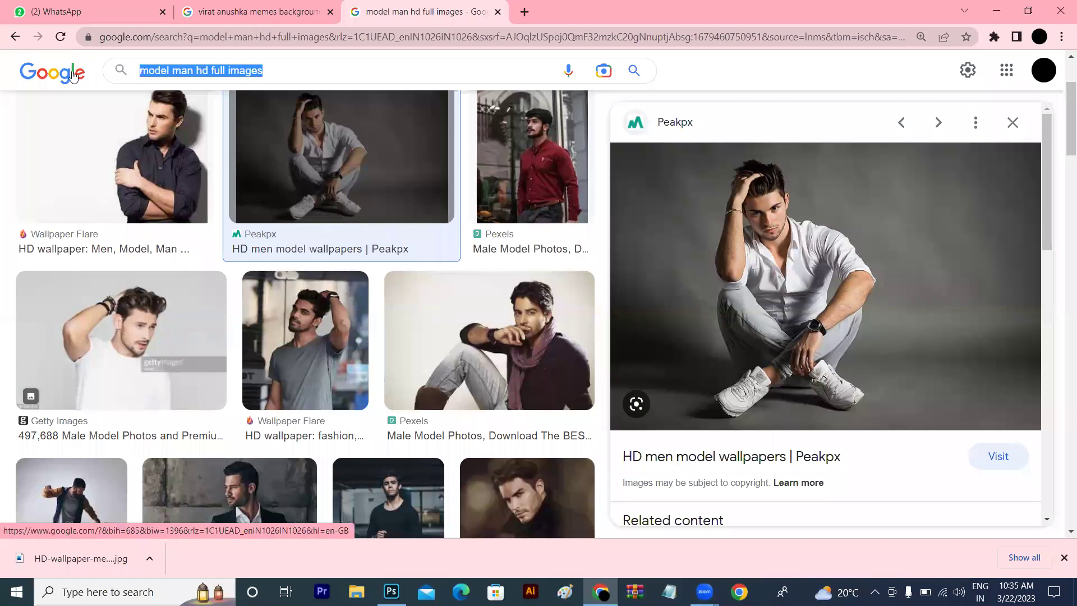
pyautogui.write('photoshop')
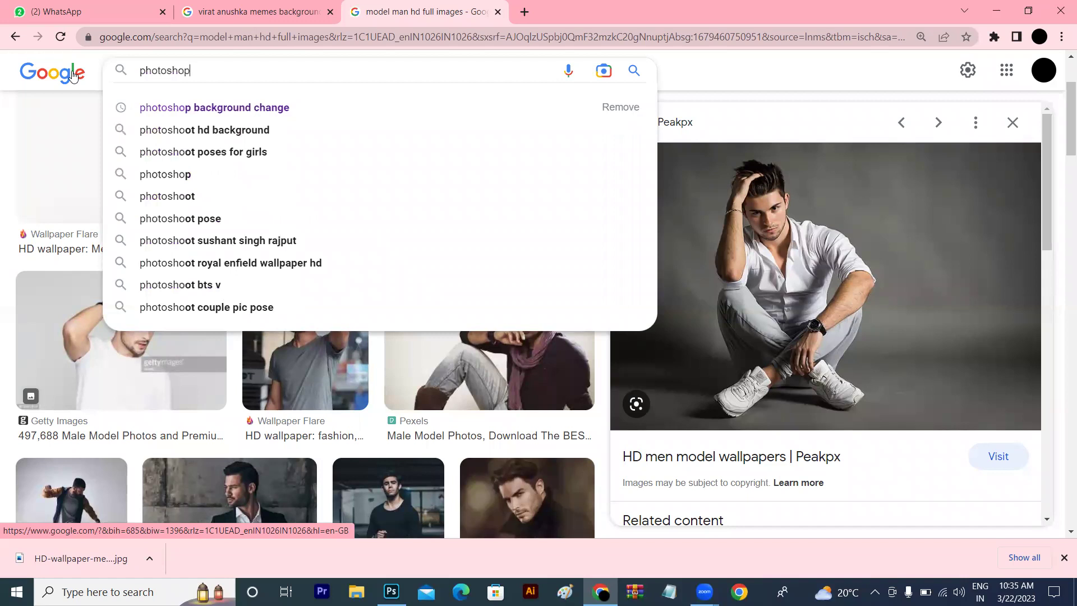
pyautogui.write(' bac')
pyautogui.press('Down')
pyautogui.press('Down')
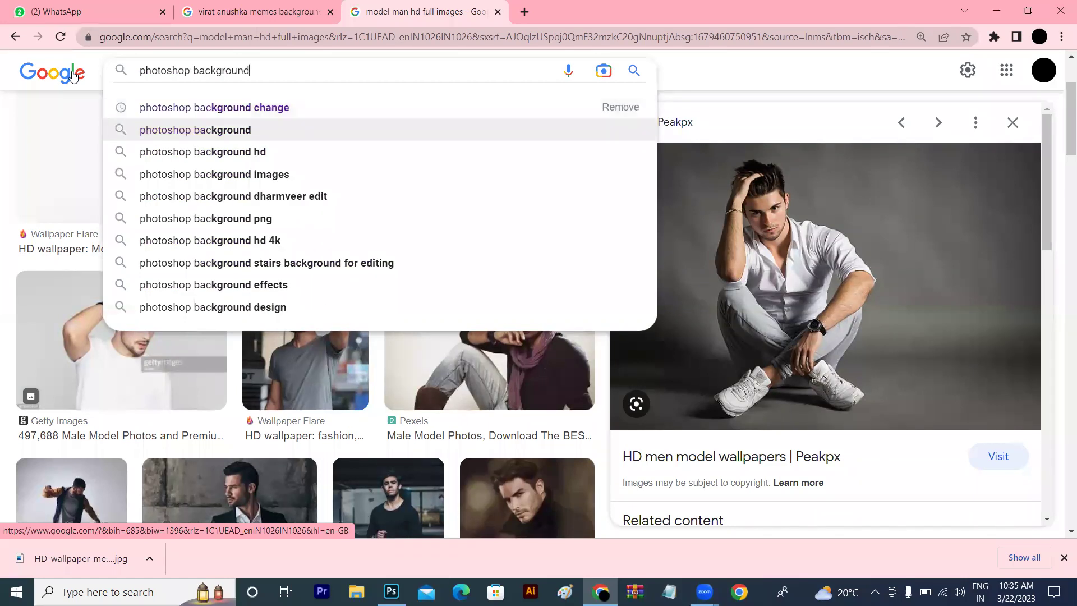
pyautogui.press('Down')
pyautogui.press('Return')
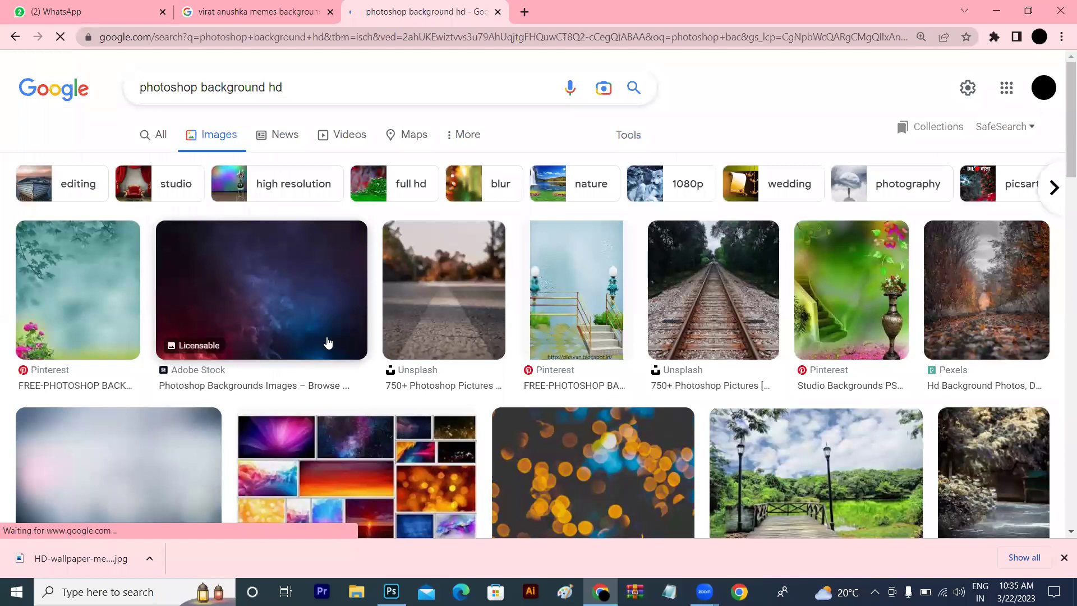
# Preview the blurred road and flower backgrounds, then scroll through more results.
pyautogui.click(412, 330)
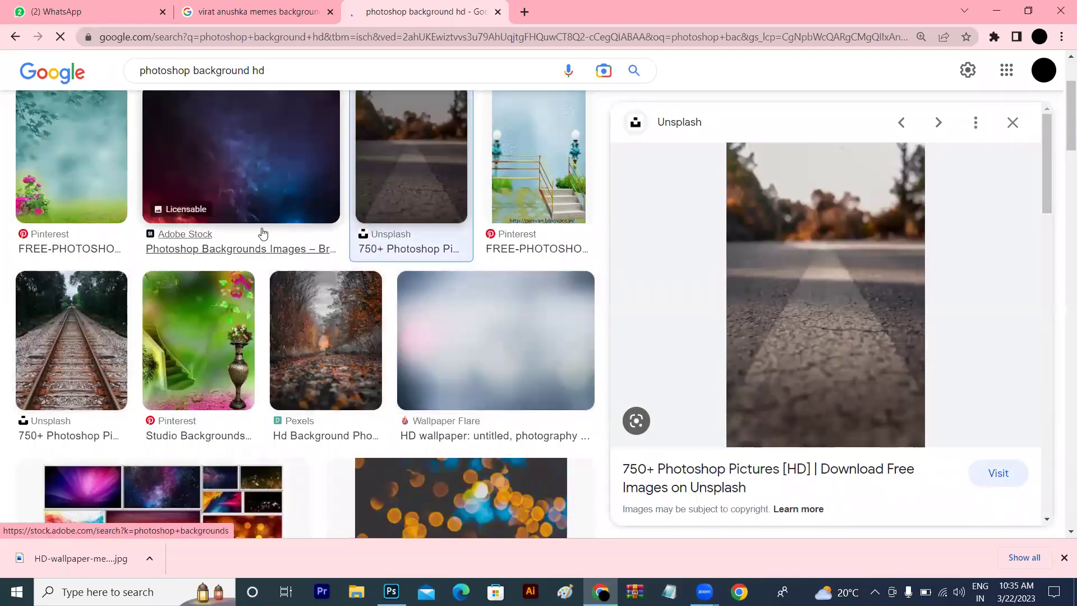
pyautogui.click(56, 194)
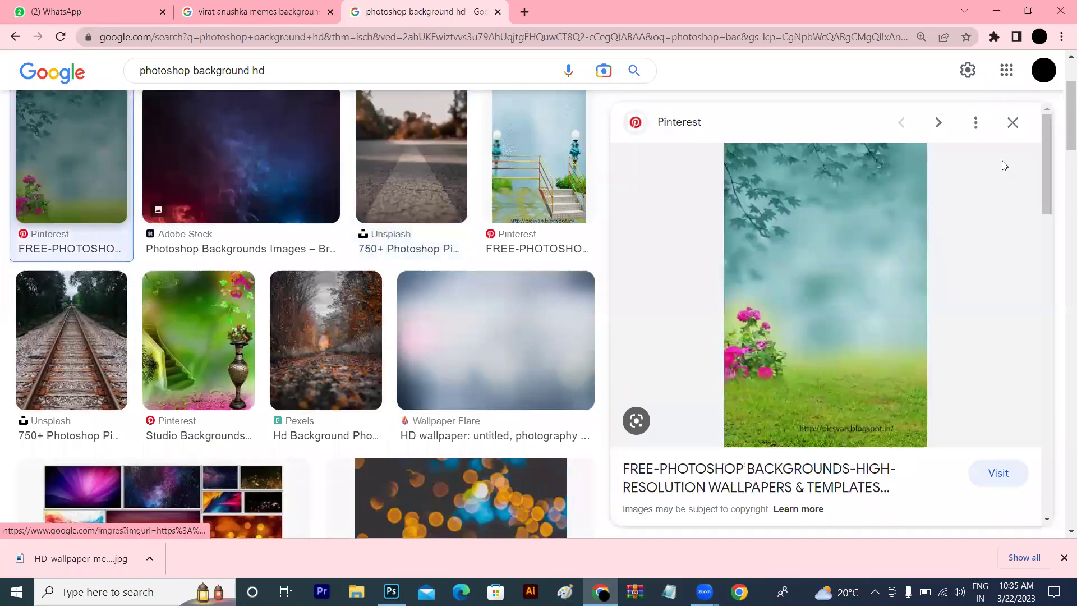
pyautogui.scroll(-2, 1061, 145)
pyautogui.scroll(-5, 1062, 144)
pyautogui.scroll(-3, 1063, 207)
pyautogui.scroll(-6, 1061, 223)
pyautogui.scroll(-4, 1062, 249)
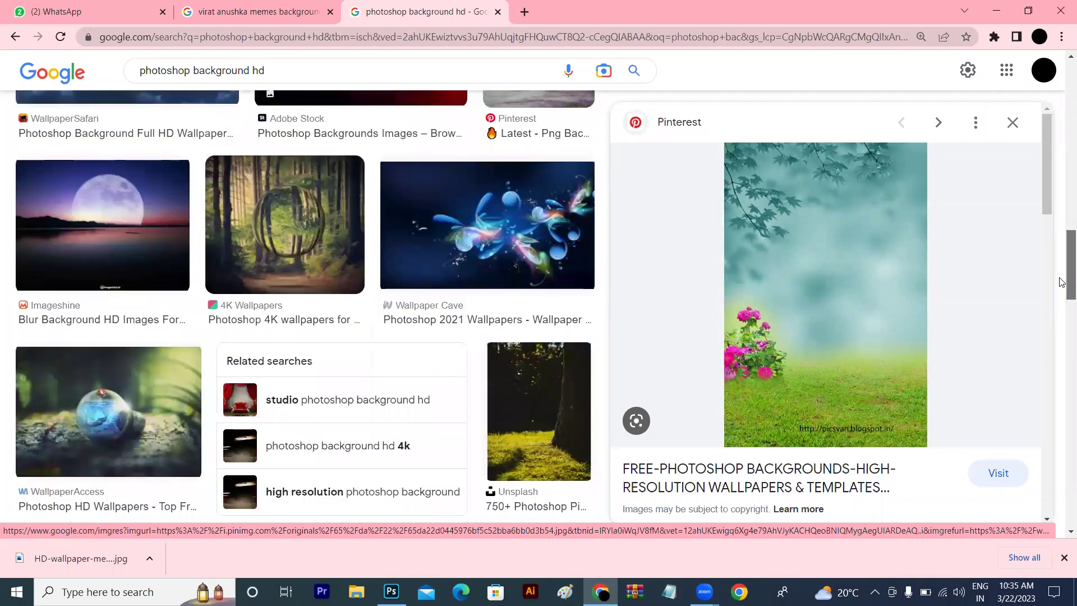
pyautogui.scroll(-2, 1060, 284)
pyautogui.scroll(-3, 1062, 303)
pyautogui.scroll(-3, 1062, 327)
pyautogui.scroll(-2, 1062, 344)
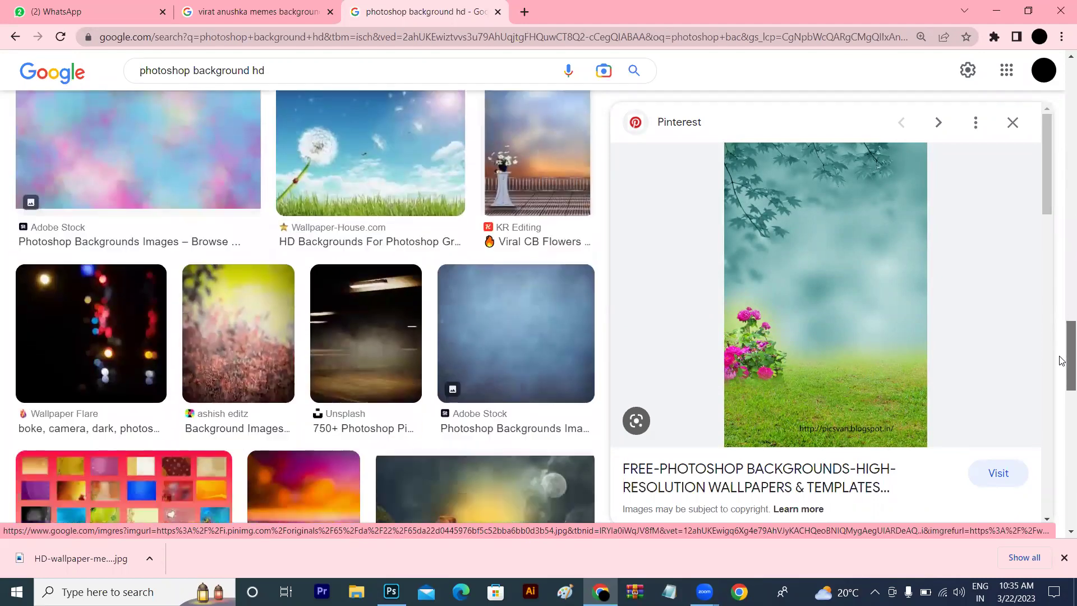
pyautogui.scroll(-5, 1062, 381)
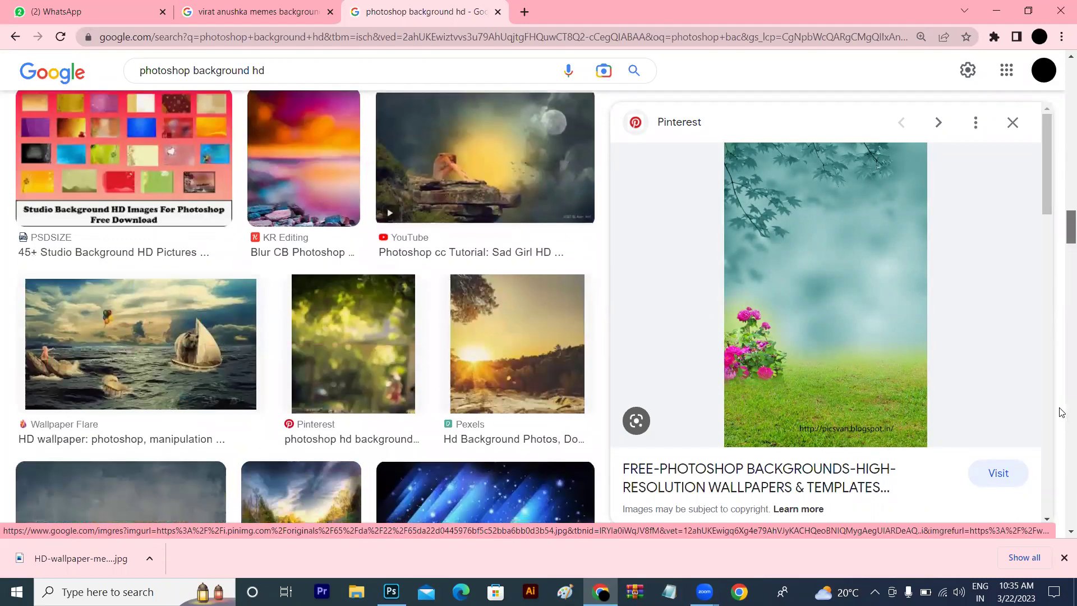
pyautogui.scroll(-3, 1061, 415)
pyautogui.scroll(-4, 1062, 424)
pyautogui.scroll(-5, 1061, 435)
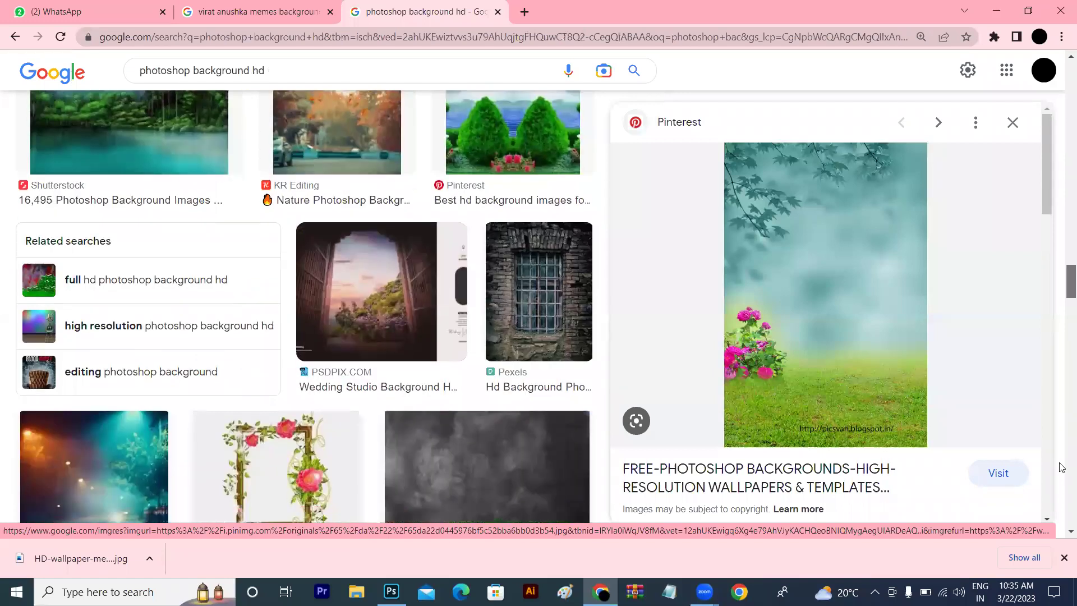
pyautogui.scroll(2, 1062, 446)
pyautogui.scroll(-4, 1061, 450)
pyautogui.scroll(6, 1061, 450)
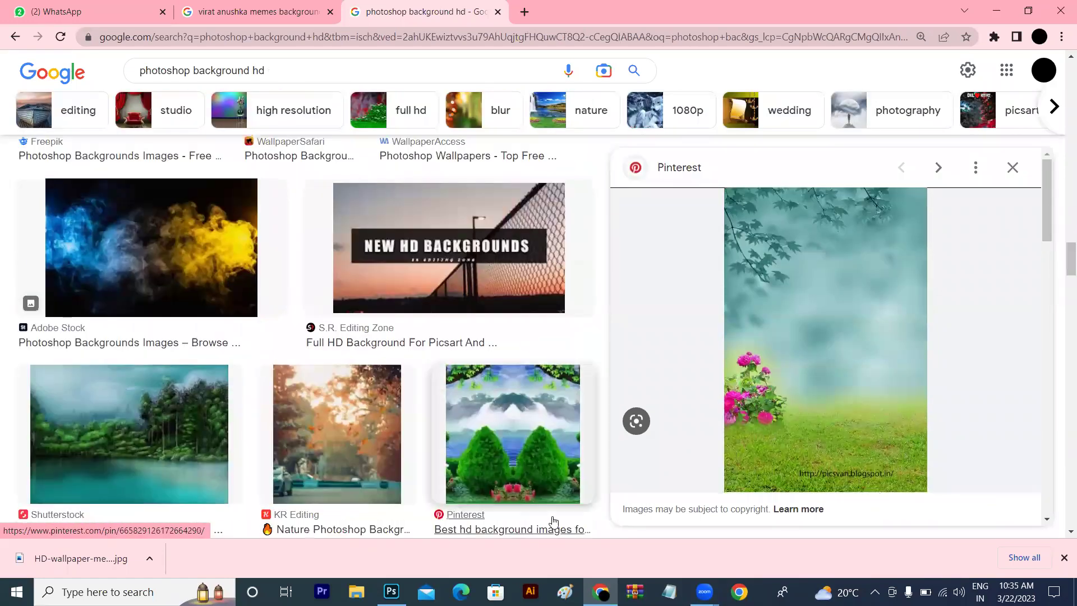
# Preview the autumn trees image, then the sunset road background from related content.
pyautogui.click(339, 476)
pyautogui.moveTo(1047, 209); pyautogui.dragTo(1053, 298)
pyautogui.click(874, 362)
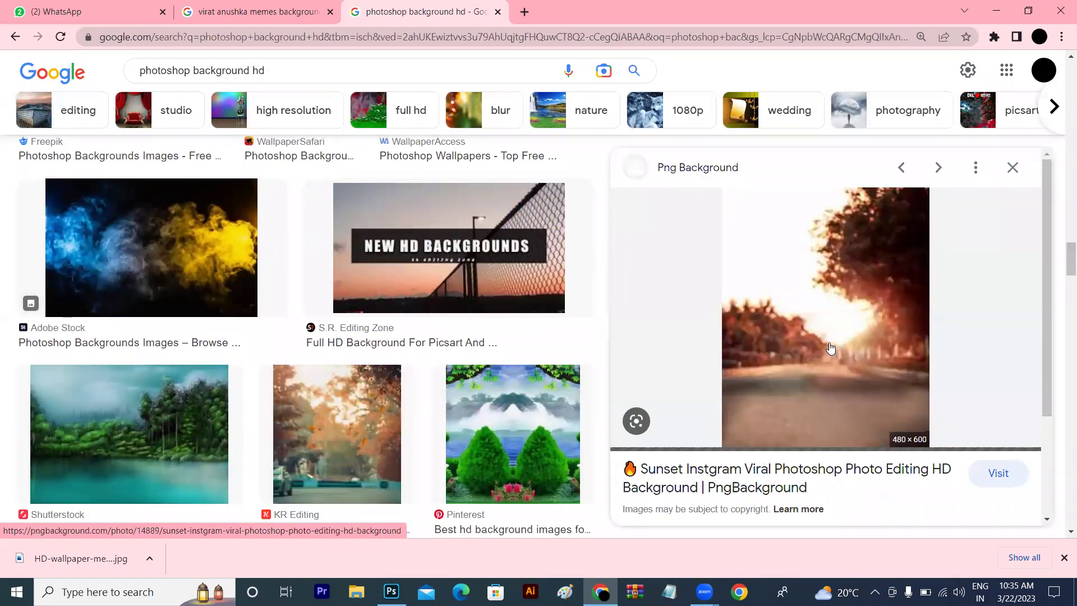
pyautogui.moveTo(1069, 258); pyautogui.dragTo(1065, 387)
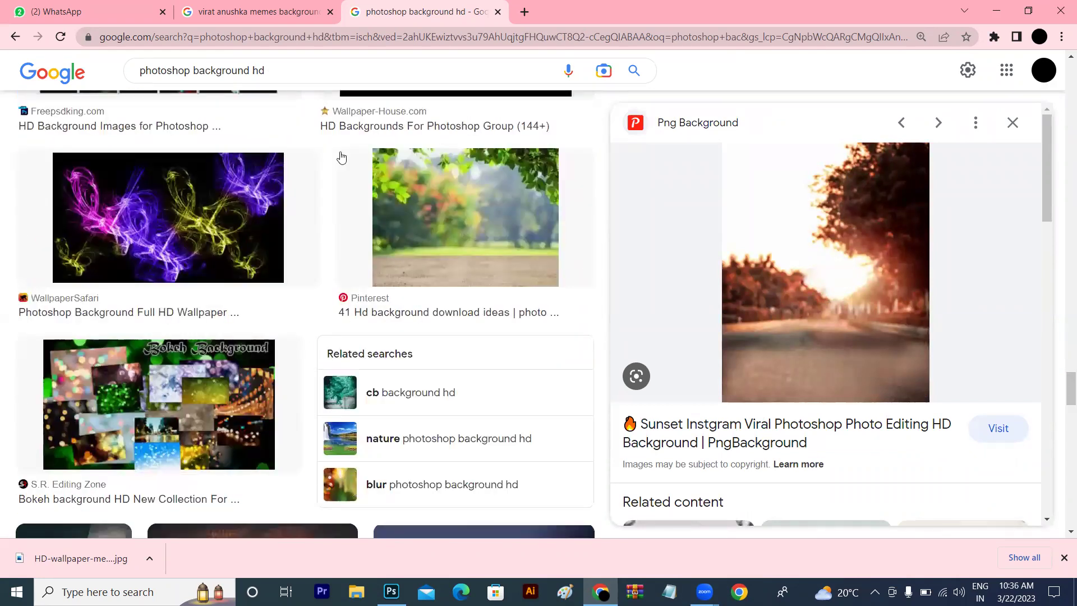
# Search Google Images for 'car background hd' and preview the black car on the road.
pyautogui.press('/')
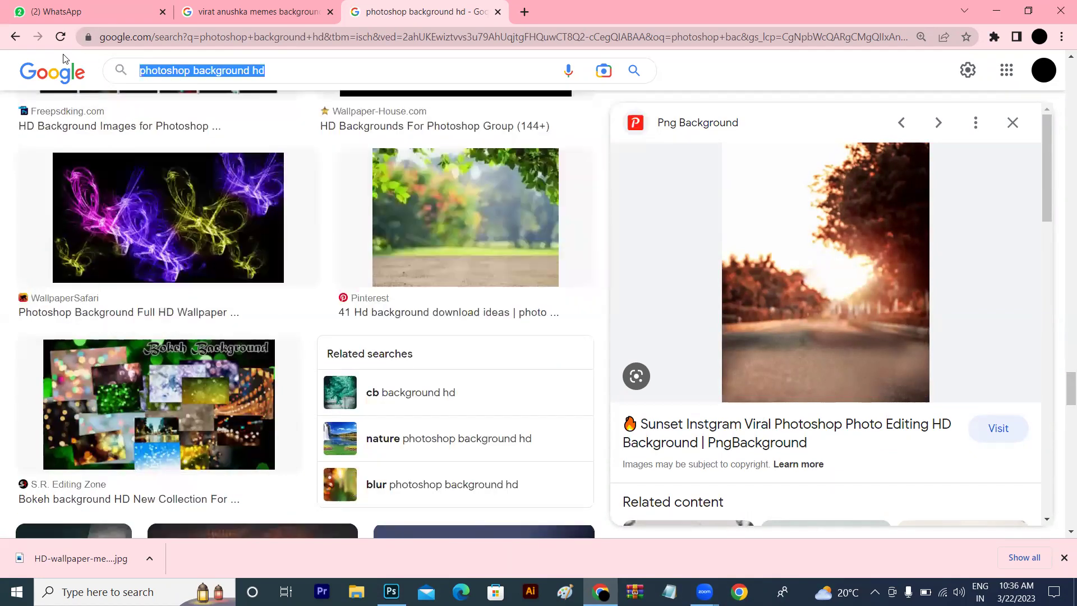
pyautogui.press('BackSpace')
pyautogui.write('car bac')
pyautogui.press('Down')
pyautogui.press('Return')
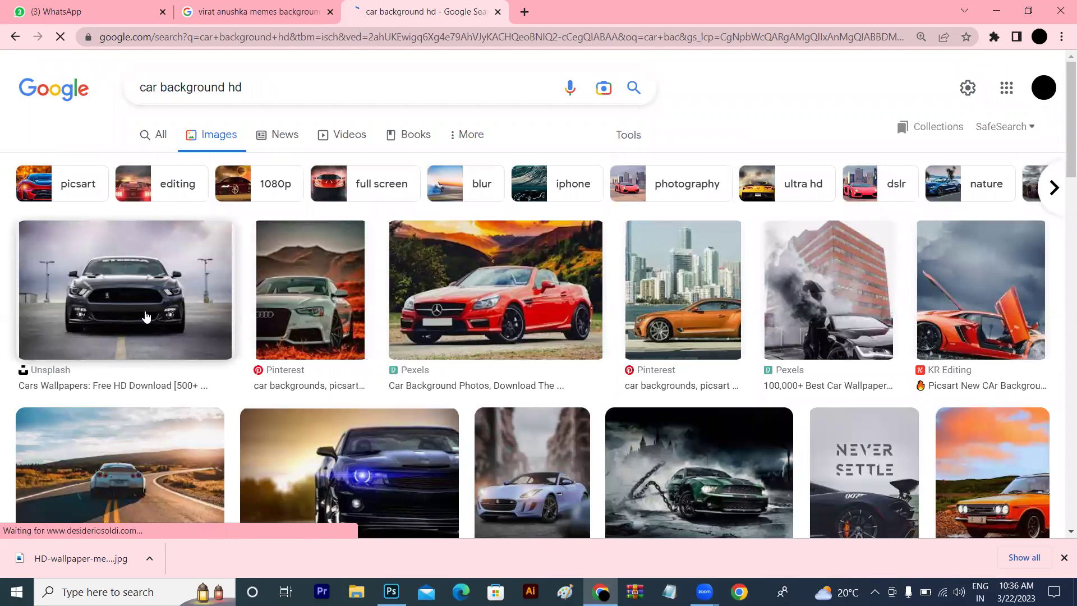
pyautogui.click(38, 301)
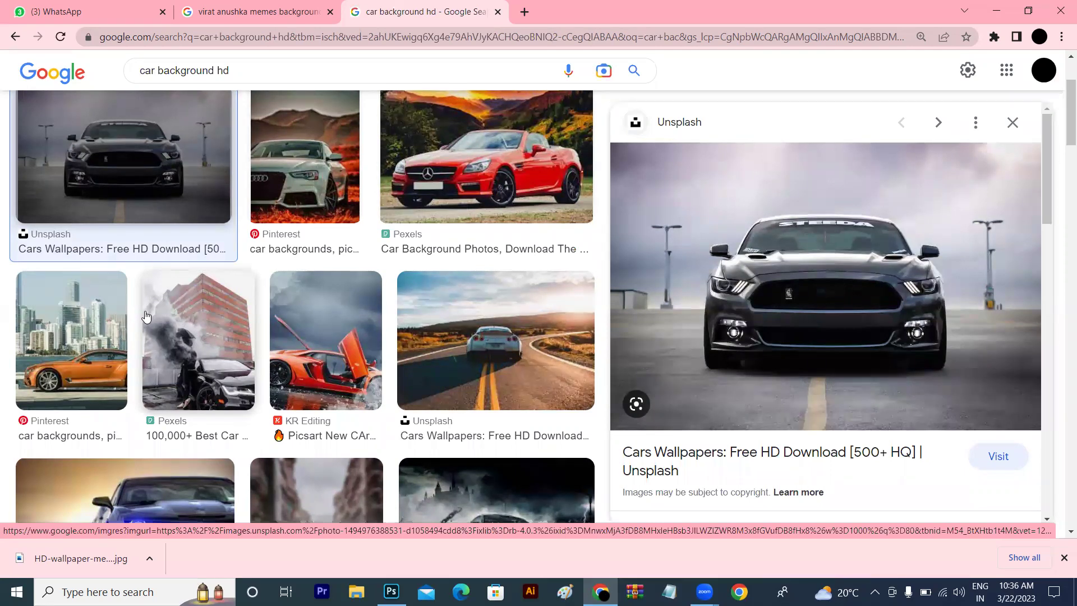
# Save the black car photo to the Desktop and drag it into Photoshop.
pyautogui.rightClick(785, 258)
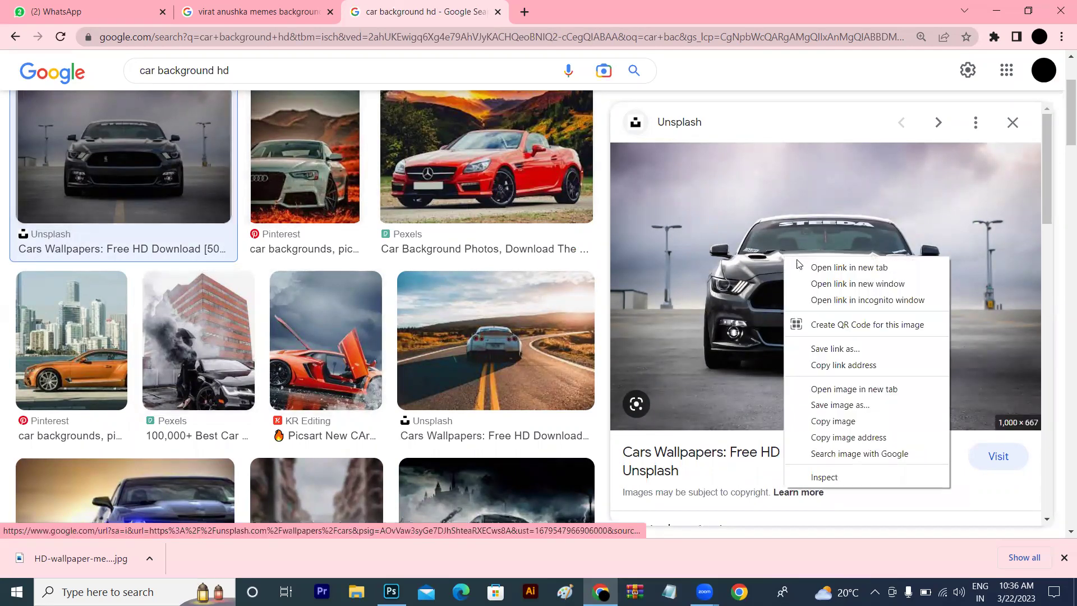
pyautogui.click(856, 405)
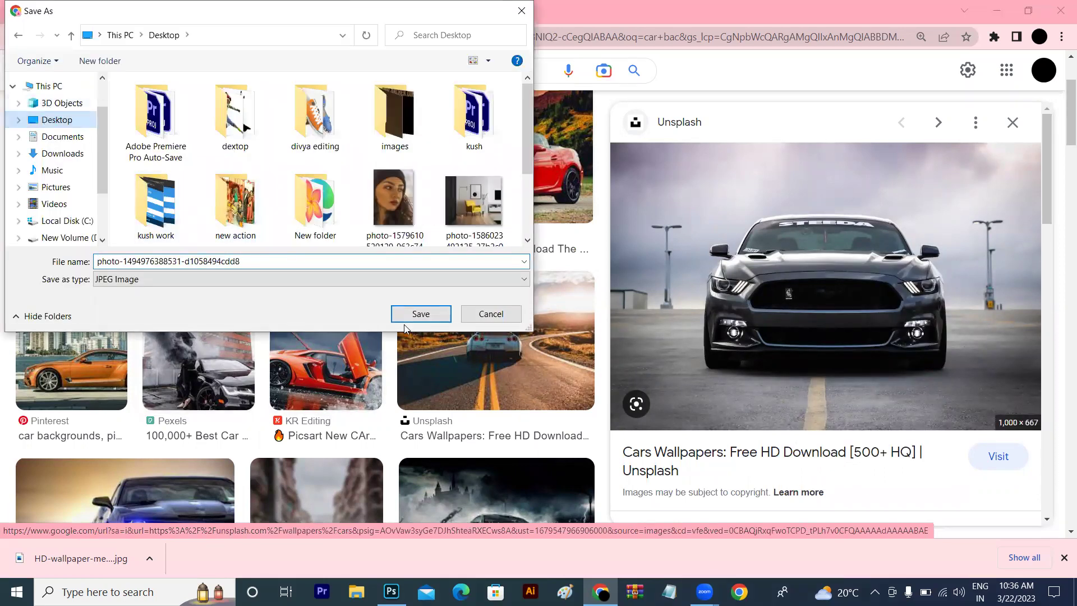
pyautogui.click(410, 317)
pyautogui.moveTo(78, 558)
pyautogui.mouseDown()
pyautogui.moveTo(393, 589)
pyautogui.moveTo(457, 49)
pyautogui.moveTo(413, 336)
pyautogui.mouseUp()
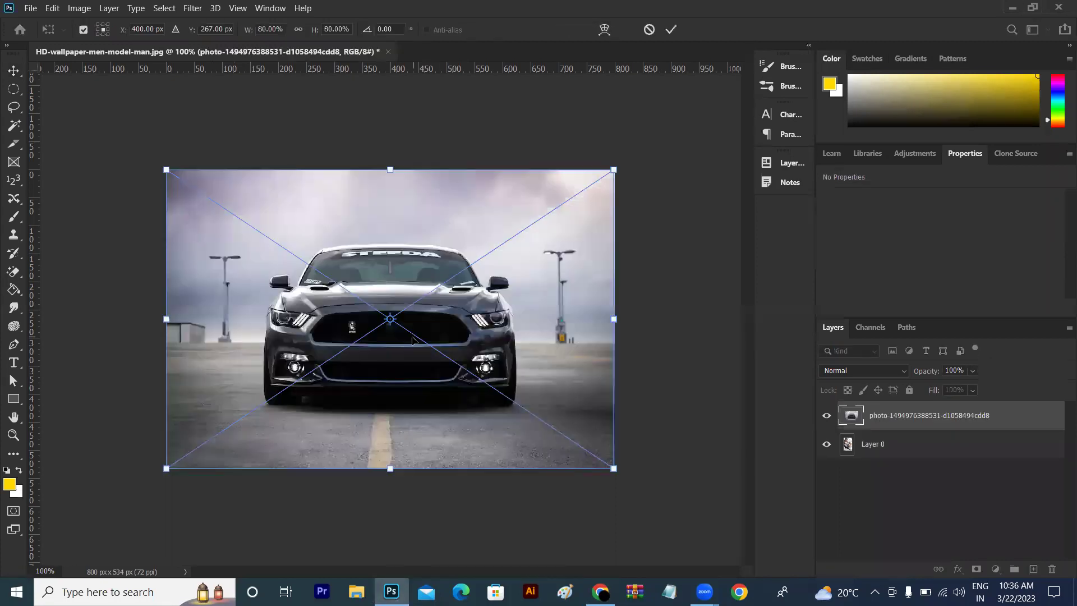
# Commit the placed car photo and drag the man's layer above it.
pyautogui.click(15, 73)
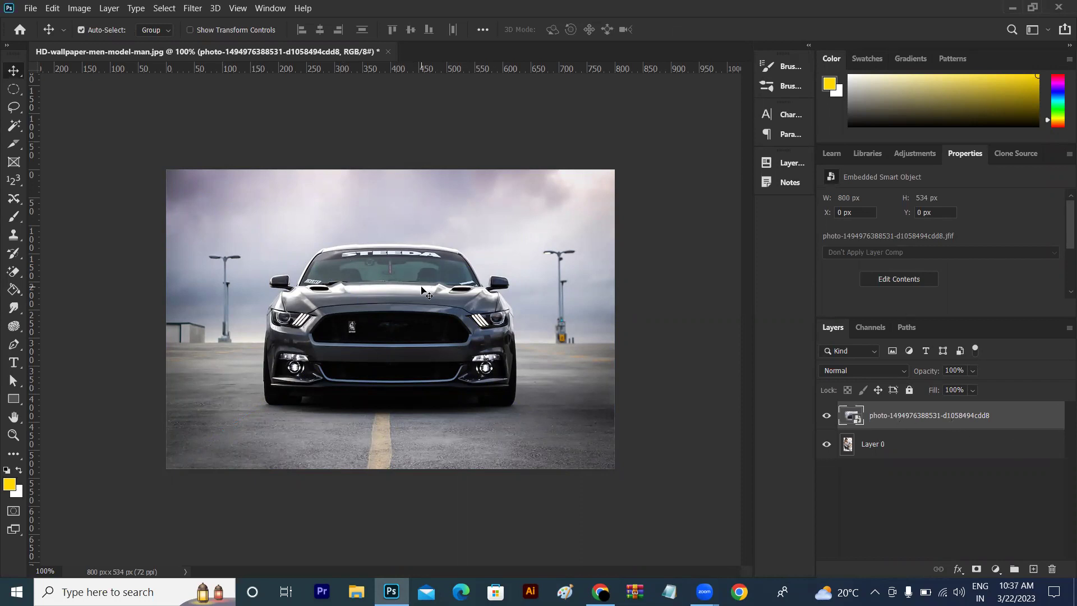
pyautogui.moveTo(906, 449); pyautogui.dragTo(906, 419)
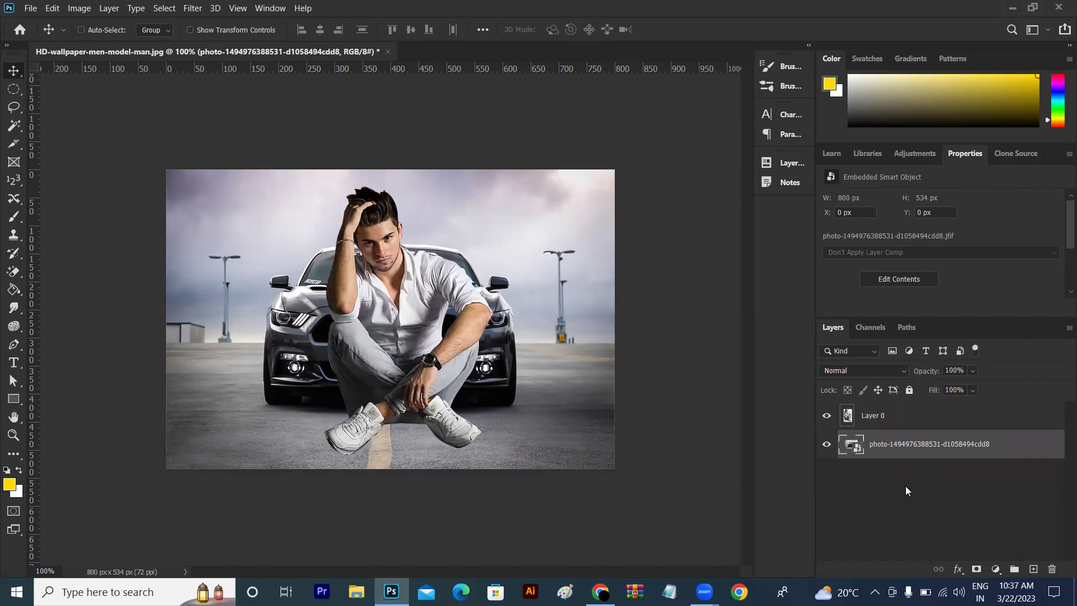
# Move the car photo above, then back beneath the man, and select Layer 0.
pyautogui.hotkey('ctrl', ']')
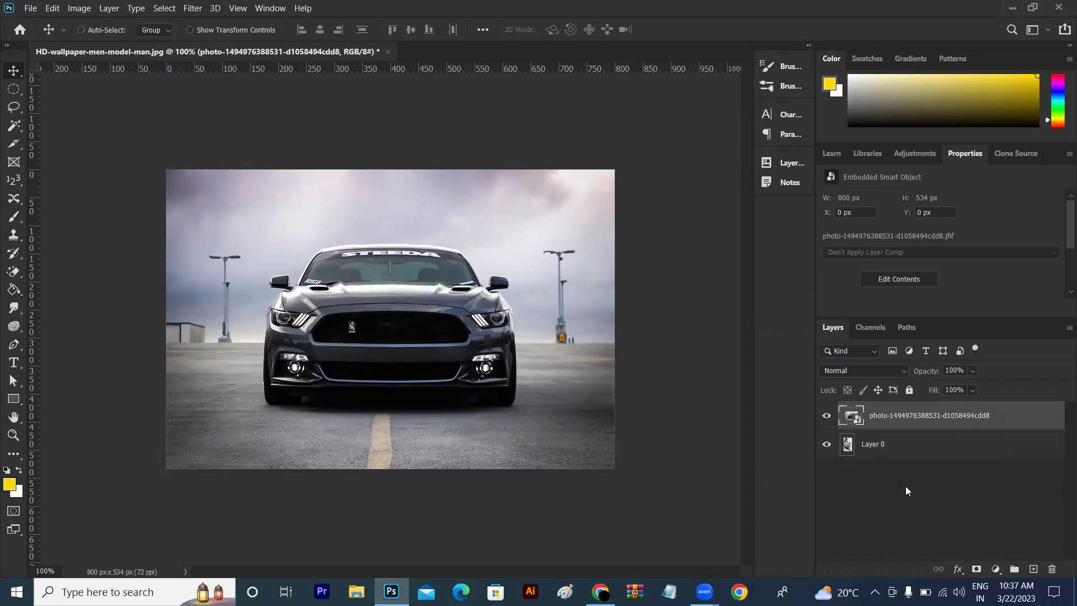
pyautogui.hotkey('ctrl', '[')
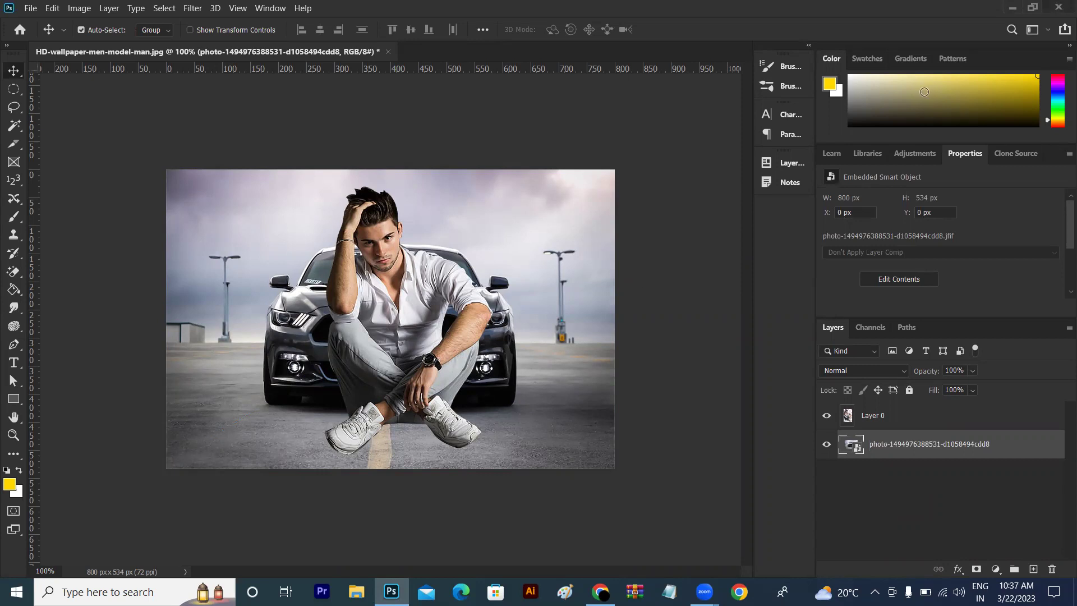
pyautogui.click(419, 315)
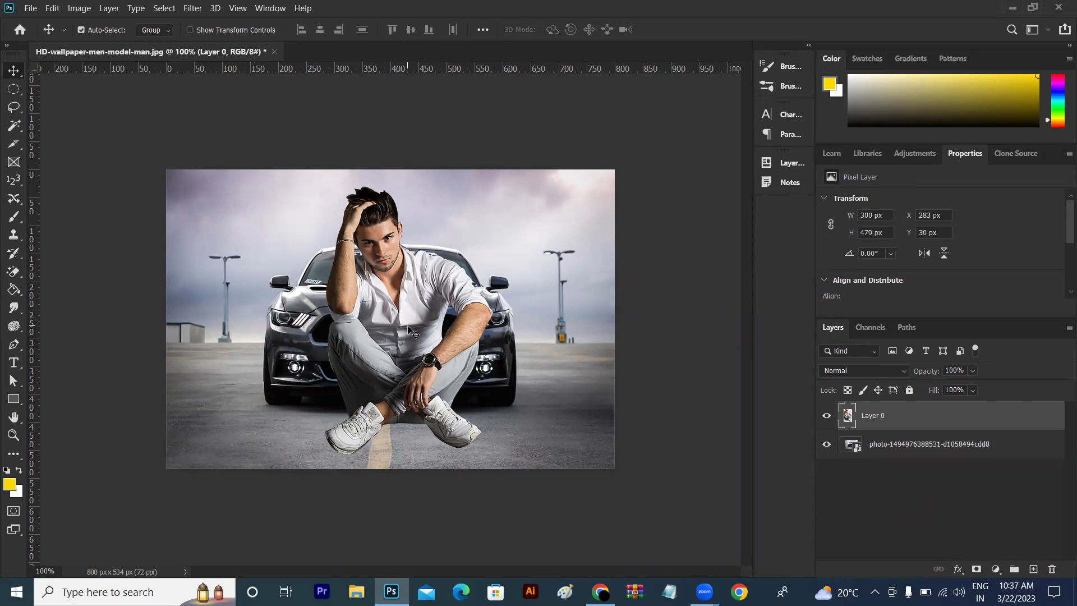
# Scale the man proportionally to 201 x 321 px and move him down onto the road.
pyautogui.press('ctrl')
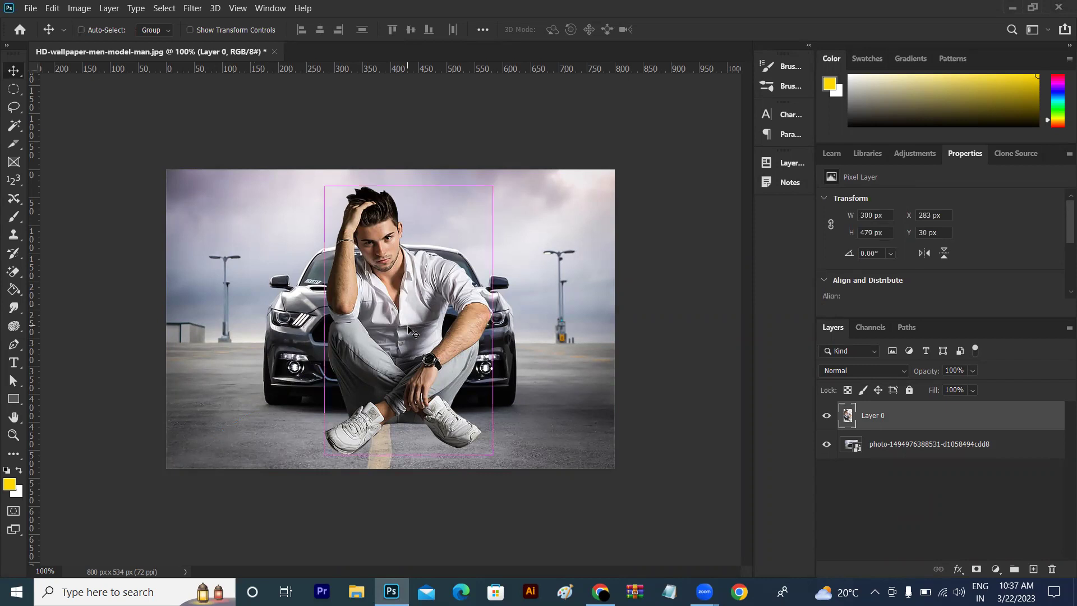
pyautogui.hotkey('ctrl', 't')
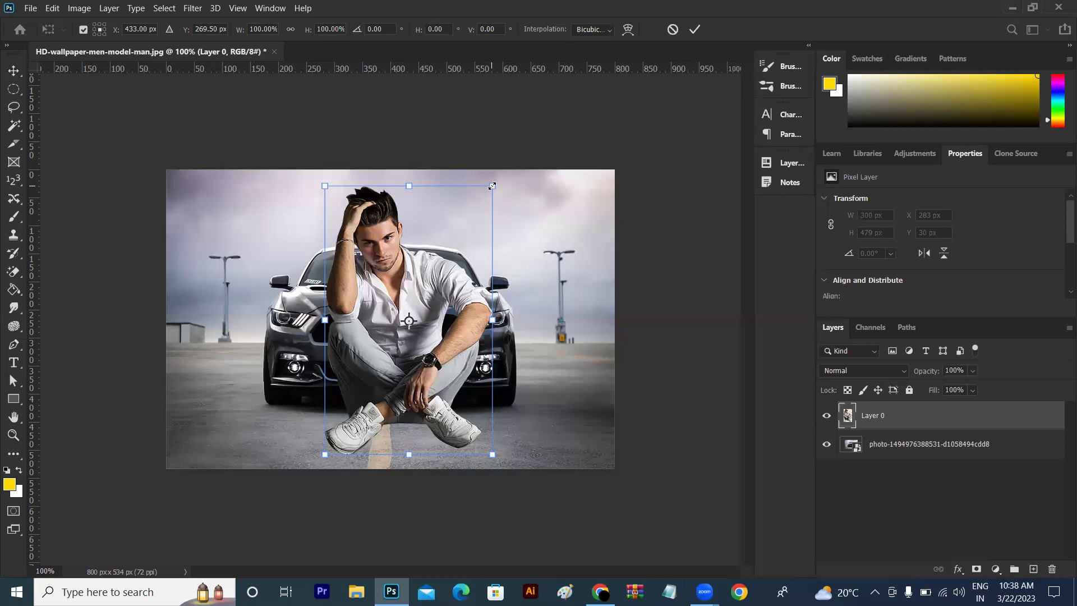
pyautogui.moveTo(492, 186); pyautogui.dragTo(368, 225)
pyautogui.hotkey('ctrl', 'z')
pyautogui.moveTo(494, 185); pyautogui.dragTo(481, 239)
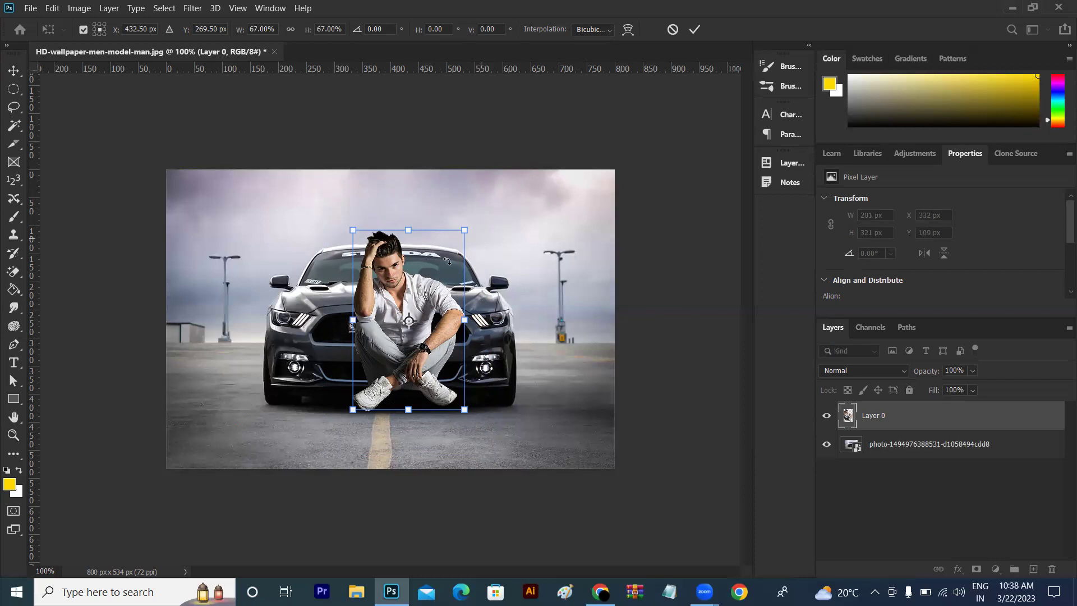
pyautogui.press('Return')
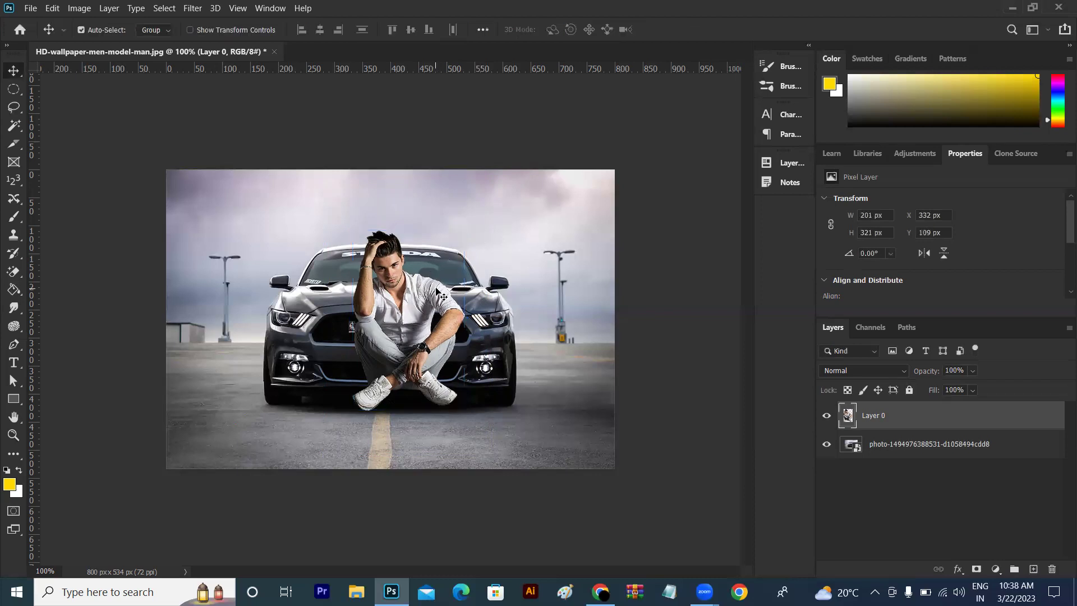
pyautogui.moveTo(420, 306); pyautogui.dragTo(402, 353)
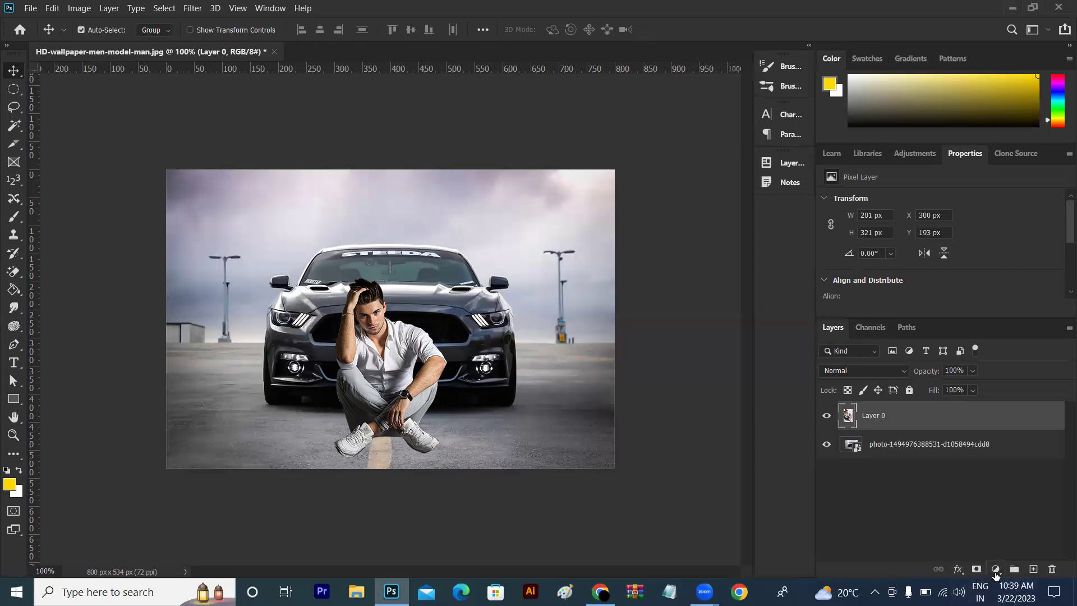
# Add a Brightness/Contrast adjustment layer set to brightness 32 and contrast 10.
pyautogui.click(995, 572)
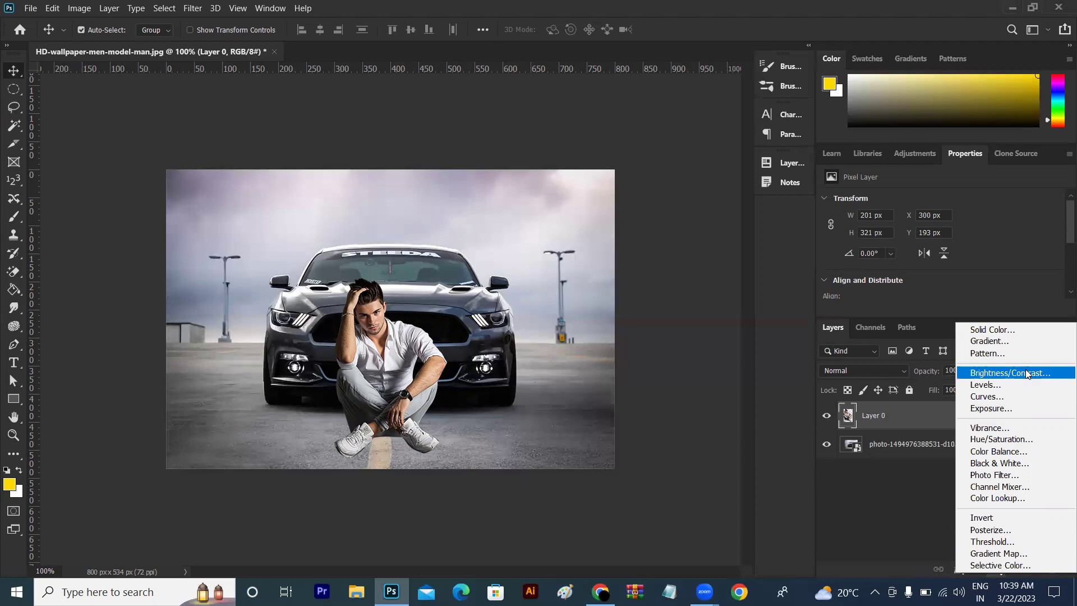
pyautogui.click(1025, 372)
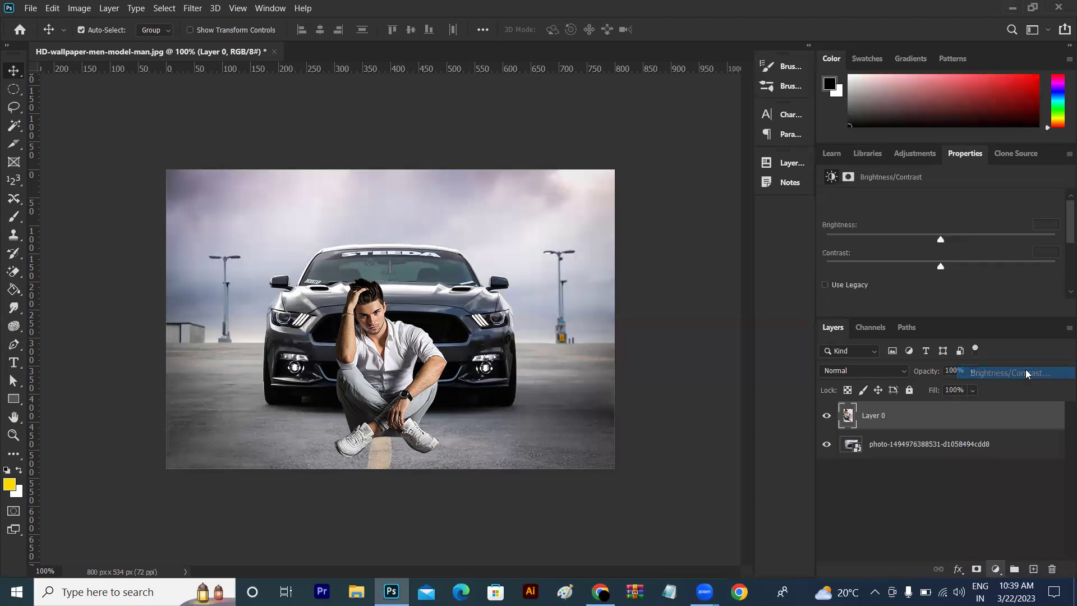
pyautogui.moveTo(941, 240)
pyautogui.mouseDown()
pyautogui.moveTo(969, 240)
pyautogui.moveTo(952, 240)
pyautogui.mouseUp()
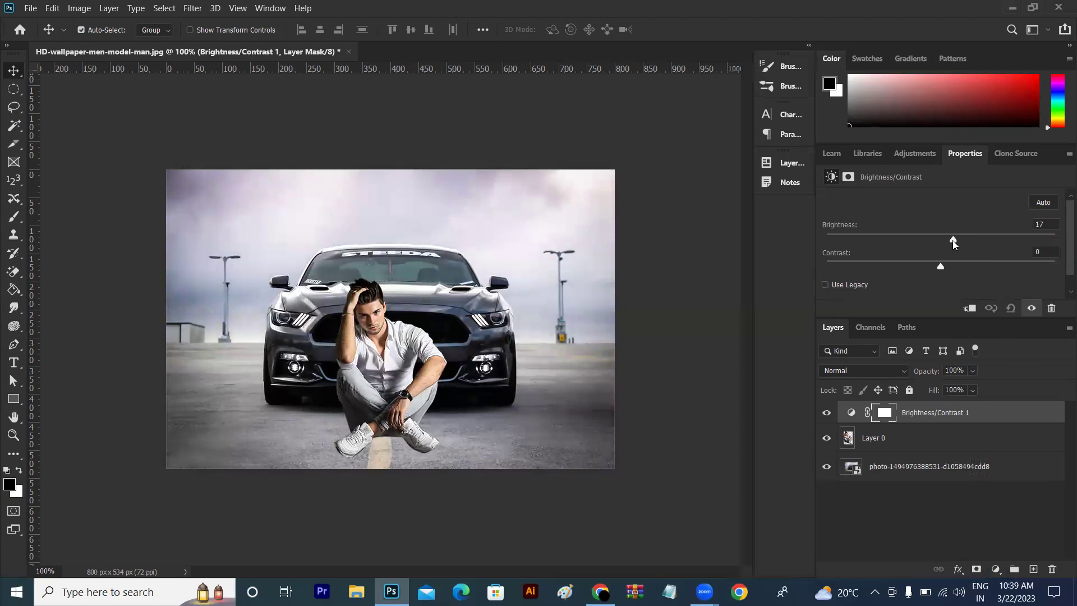
pyautogui.moveTo(954, 240)
pyautogui.mouseDown()
pyautogui.moveTo(965, 242)
pyautogui.moveTo(951, 266)
pyautogui.mouseUp()
# Hide the Brightness/Contrast layer and delete its mask.
pyautogui.click(827, 412)
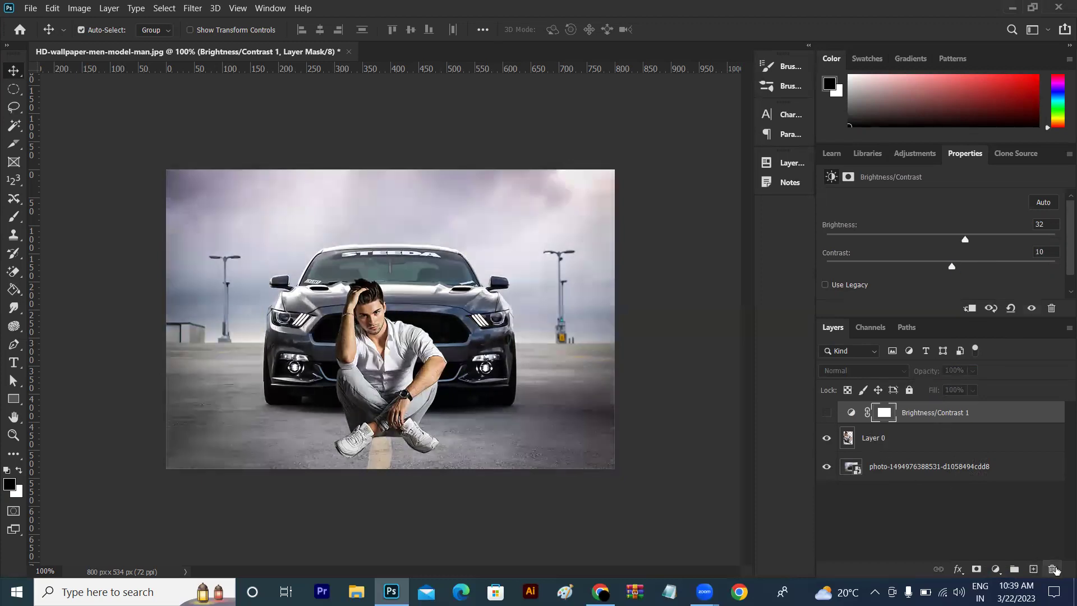
pyautogui.click(1052, 569)
pyautogui.click(538, 231)
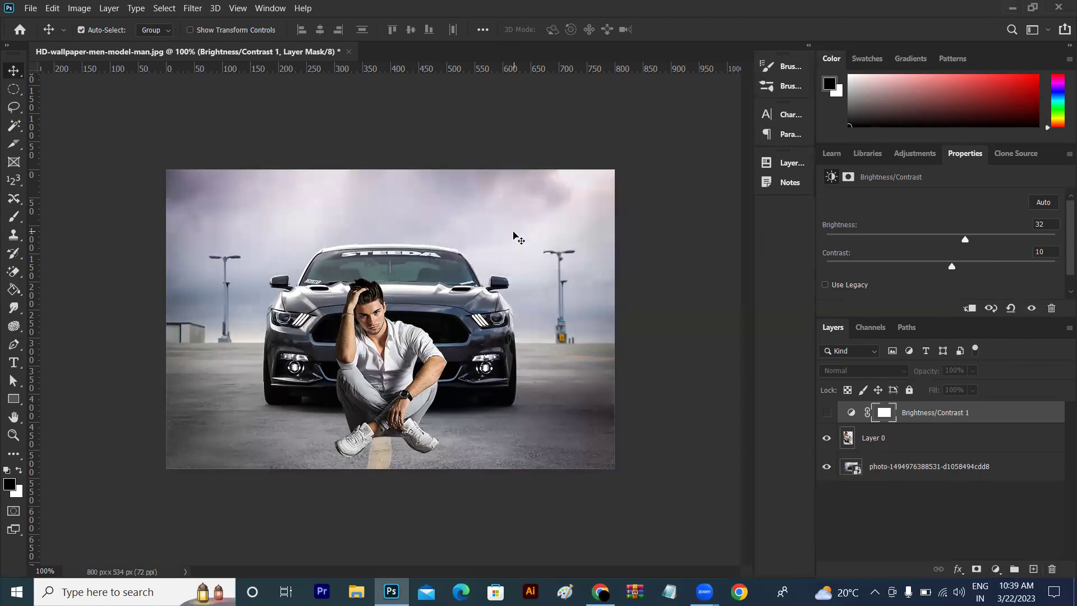
pyautogui.click(1053, 568)
pyautogui.click(490, 232)
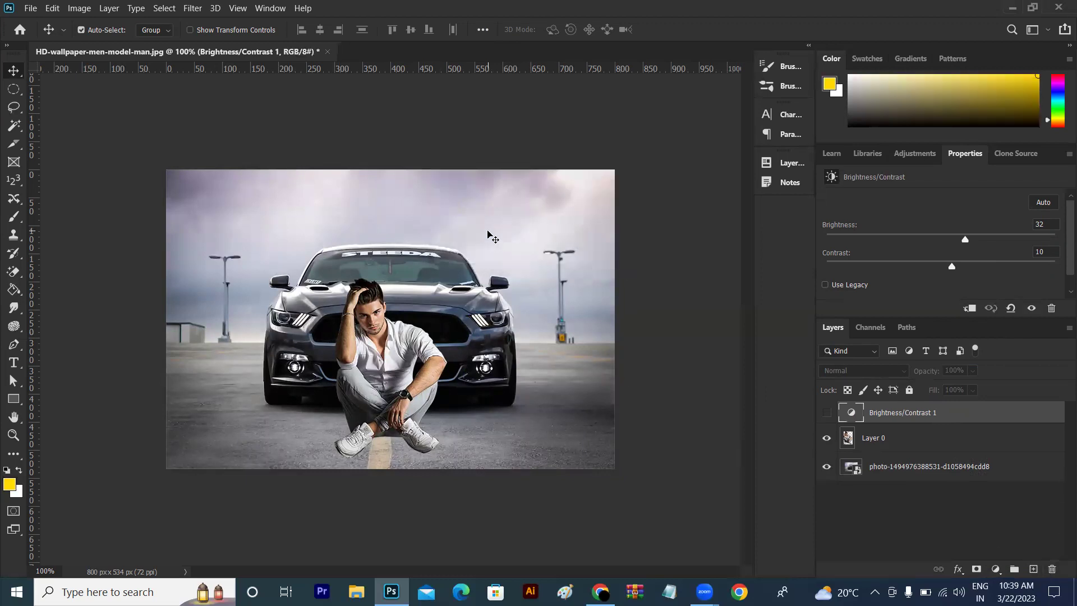
# Delete the Brightness/Contrast layer, then try and clear a rectangular selection over the windshield.
pyautogui.click(1051, 567)
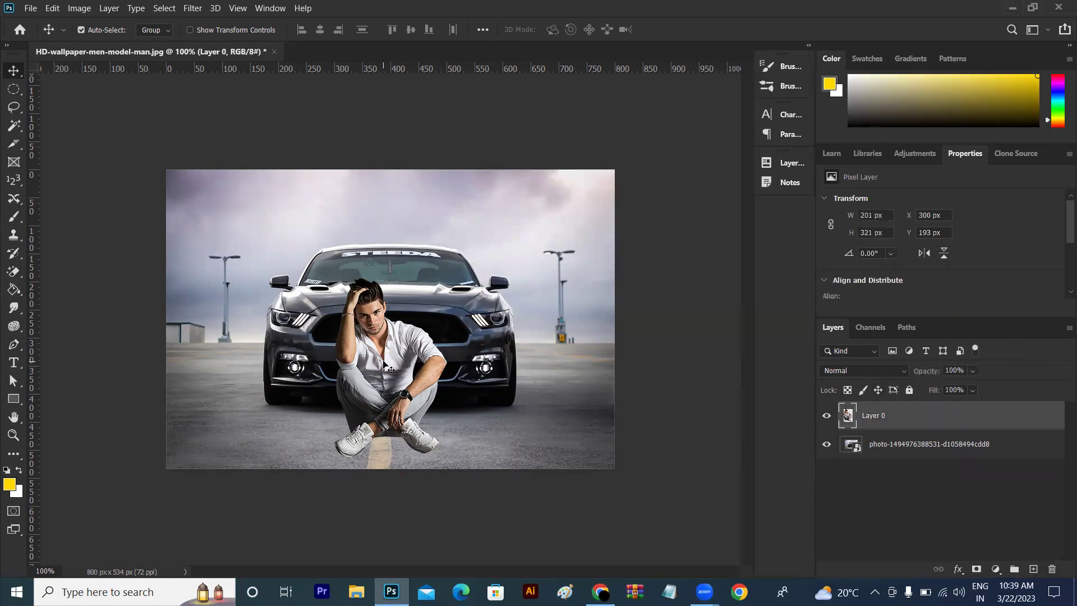
pyautogui.click(14, 88)
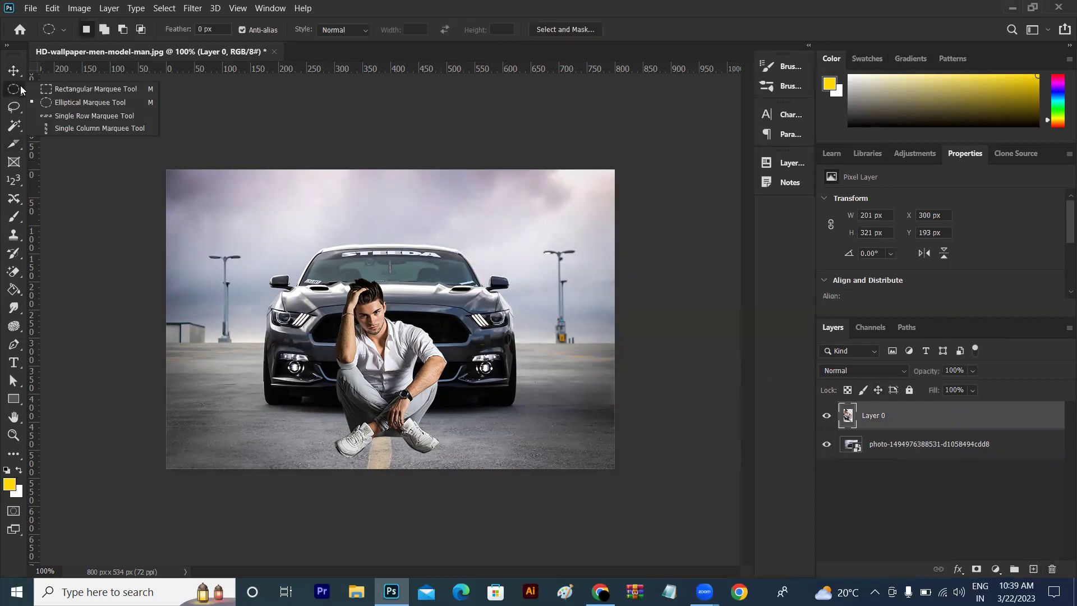
pyautogui.hotkey('shift', 'm')
pyautogui.moveTo(376, 218); pyautogui.dragTo(479, 312)
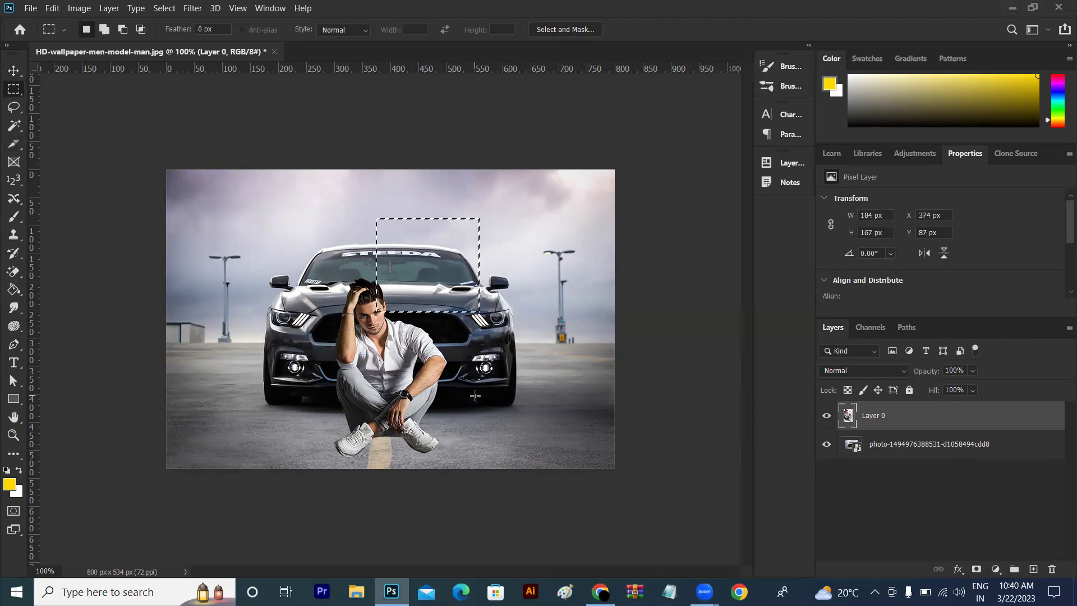
pyautogui.click(473, 396)
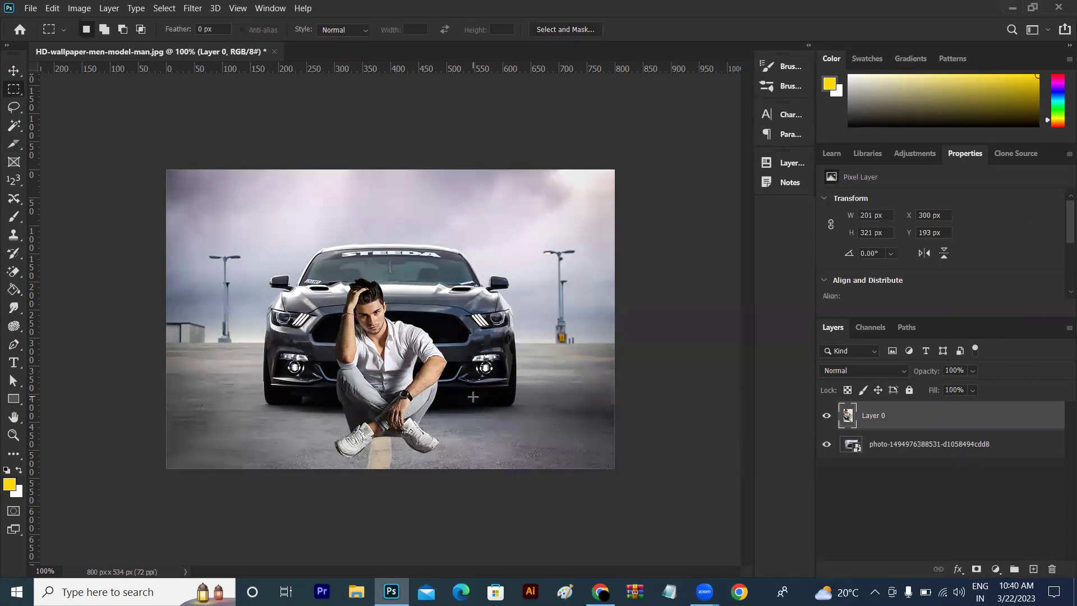
pyautogui.click(14, 70)
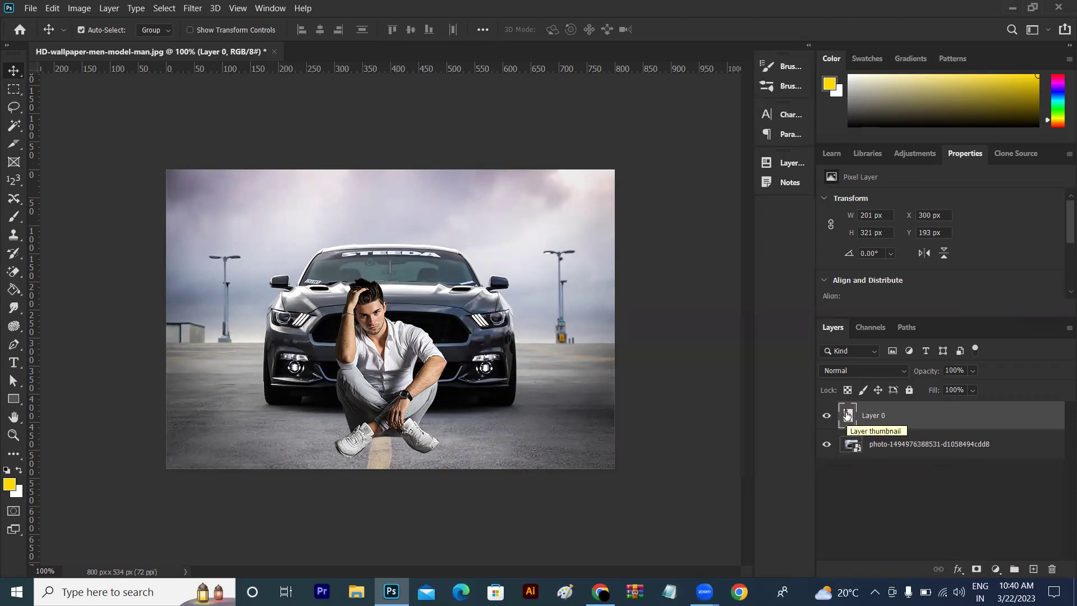
# Load the man's outline as a selection using Select Pixels on Layer 0.
pyautogui.rightClick(847, 415)
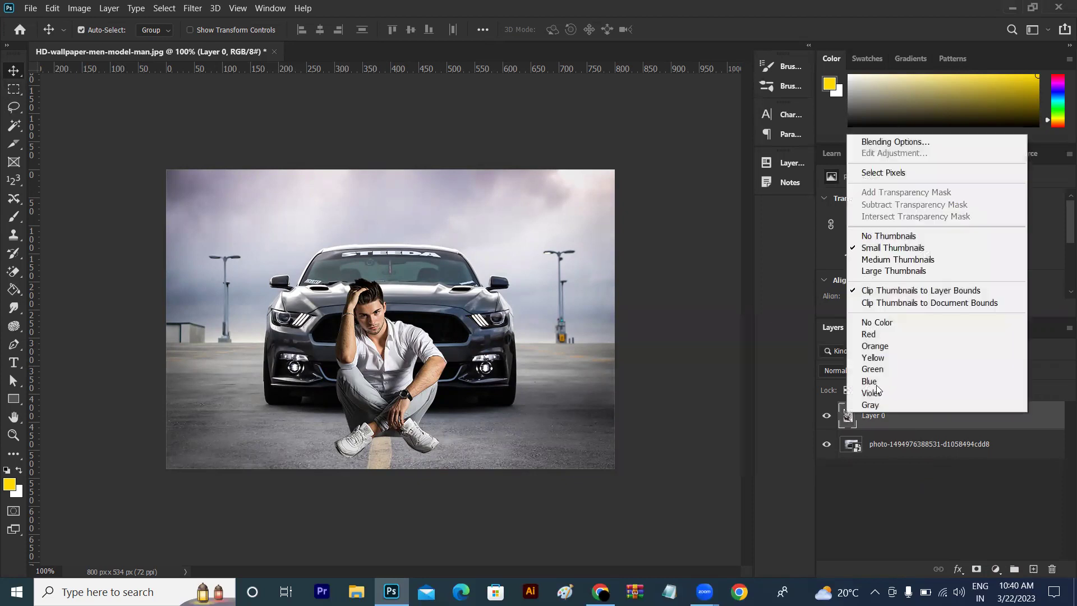
pyautogui.click(918, 176)
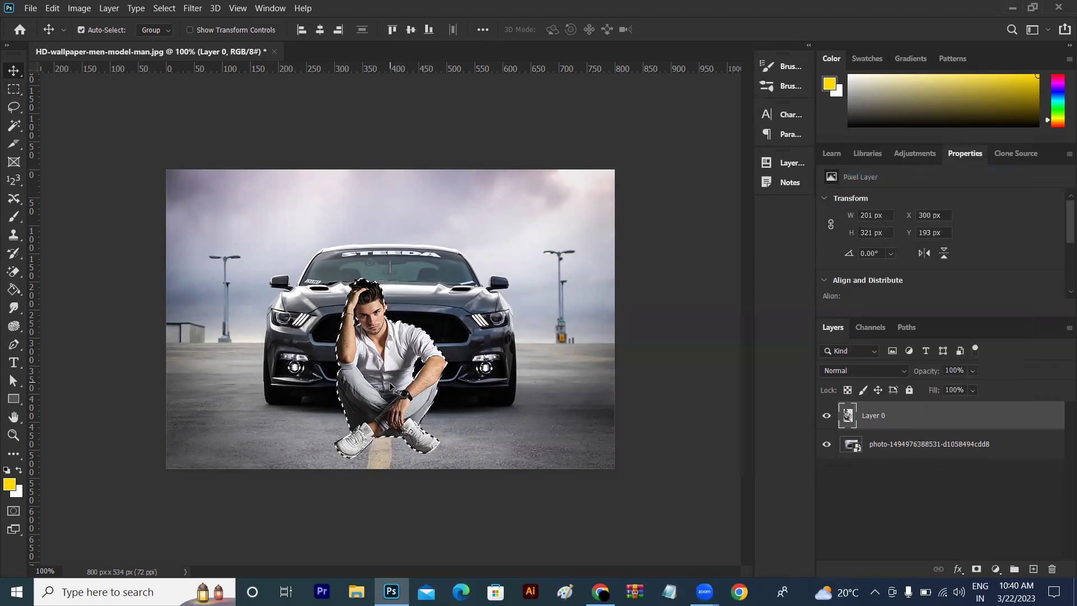
pyautogui.hotkey('ctrl', 'd')
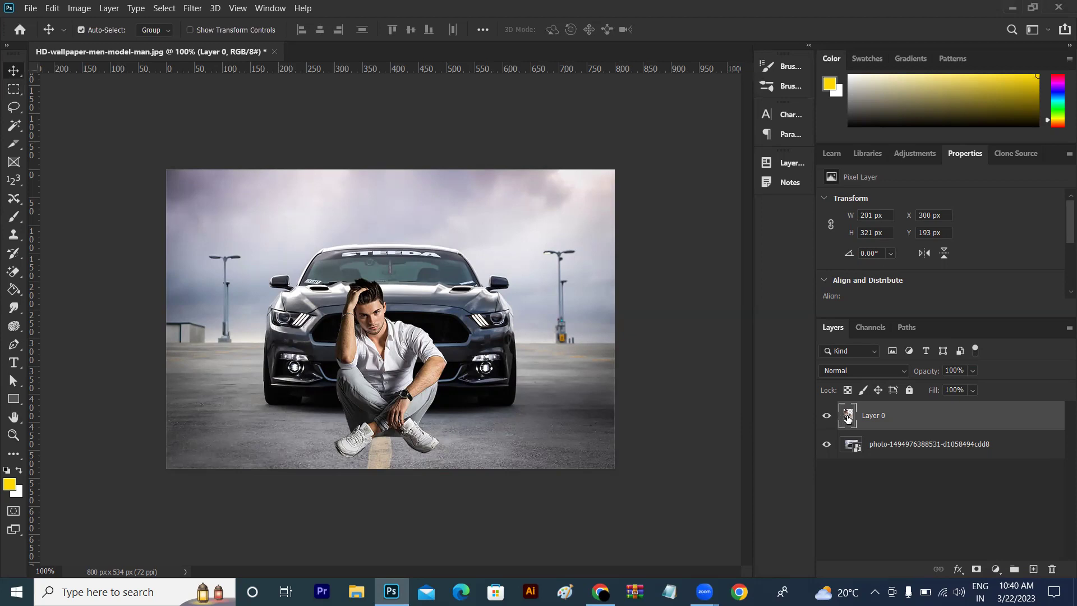
pyautogui.rightClick(848, 418)
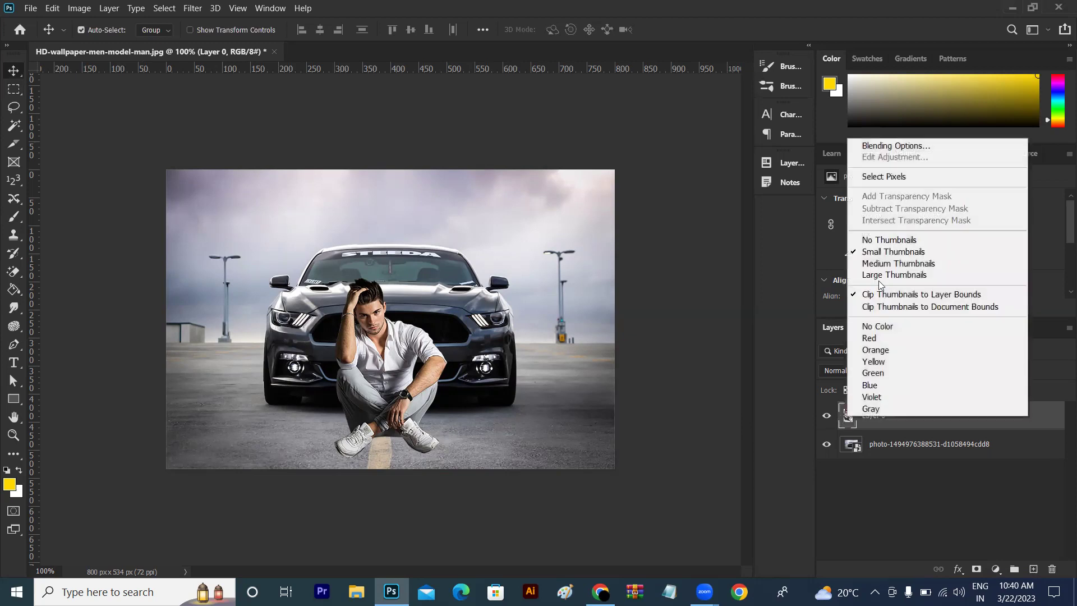
pyautogui.click(897, 177)
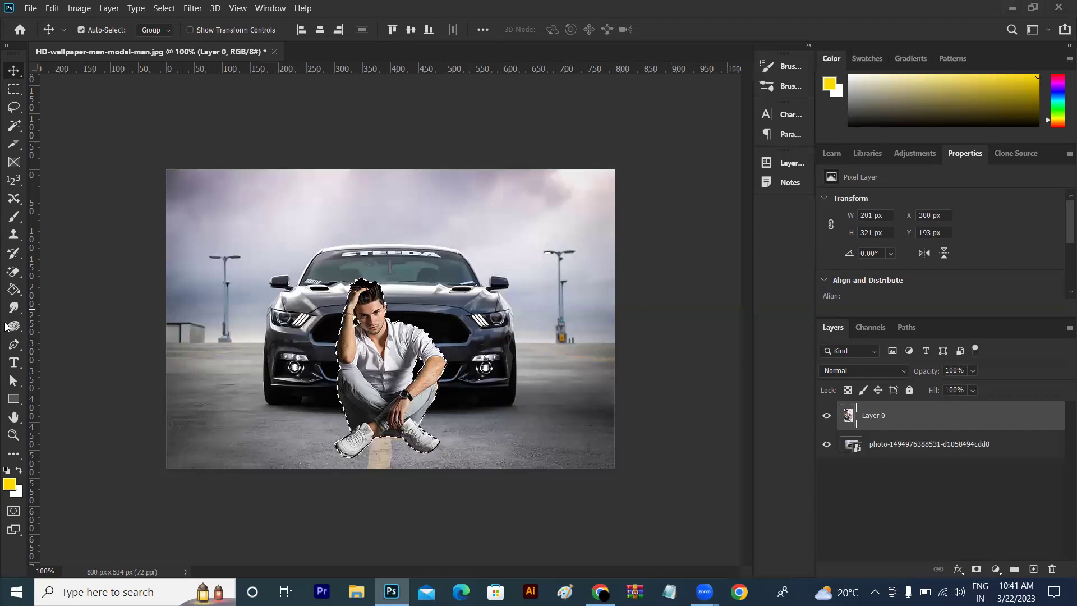
# Add a Brightness/Contrast adjustment layer with brightness raised to 37.
pyautogui.click(997, 568)
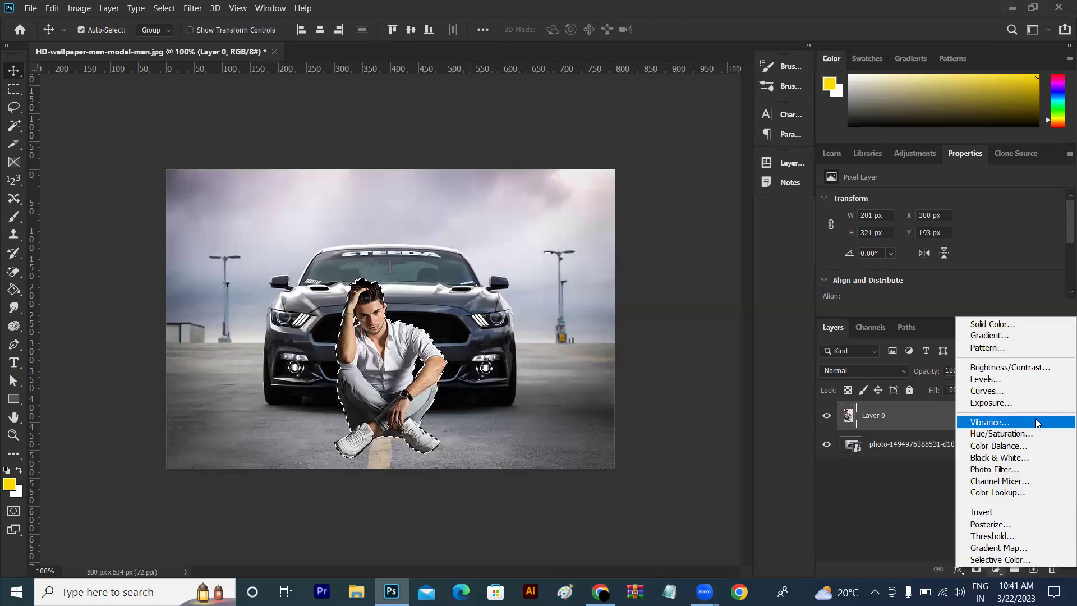
pyautogui.click(1034, 367)
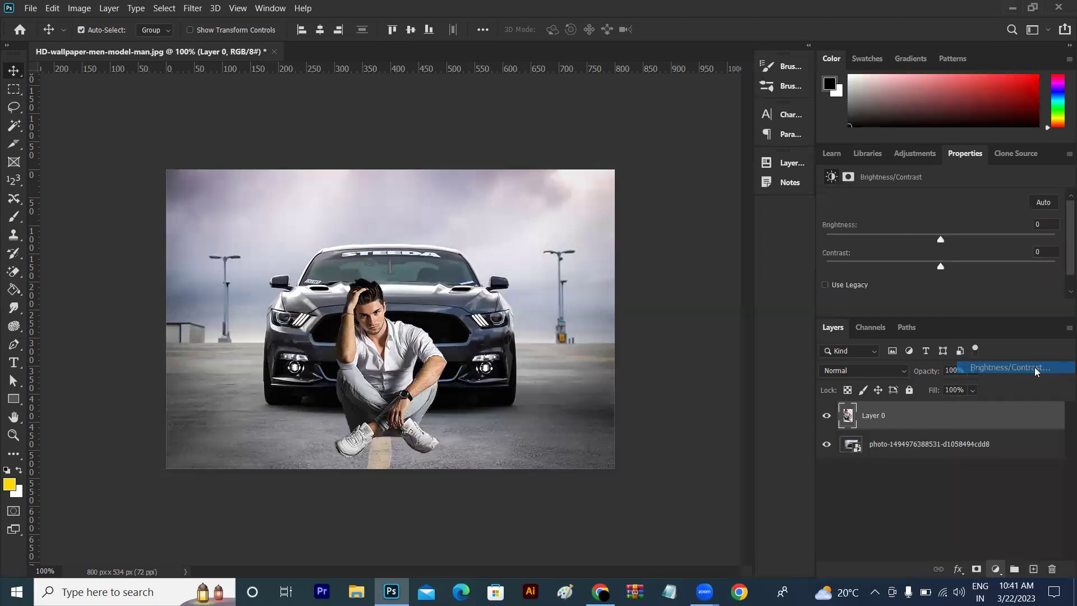
pyautogui.moveTo(942, 238); pyautogui.dragTo(972, 238)
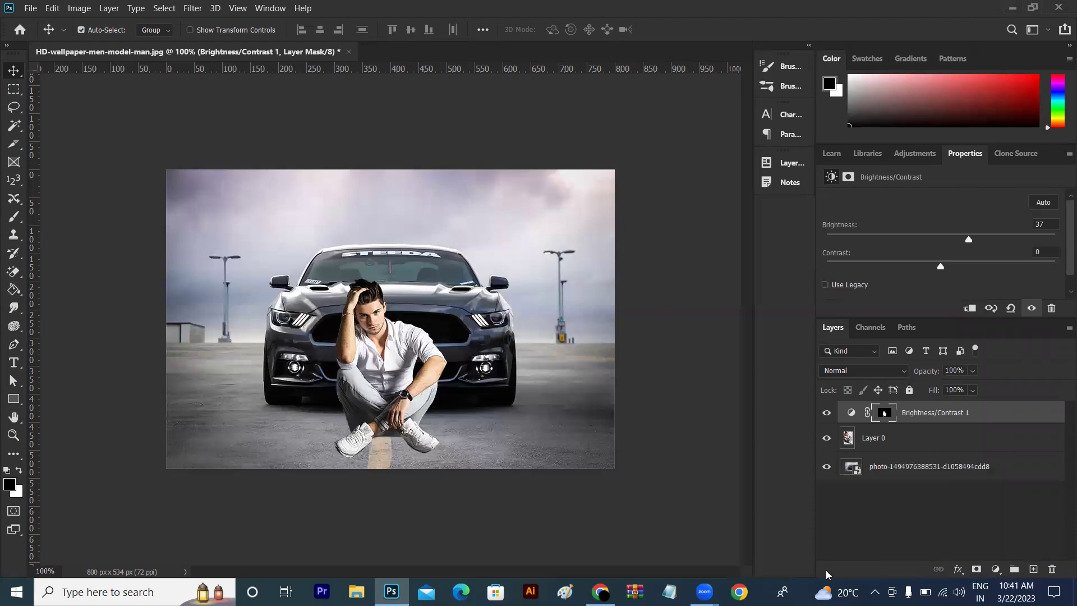
# Browse the car background results, previewing the race cars and Eiffel Tower wallpapers.
pyautogui.click(600, 591)
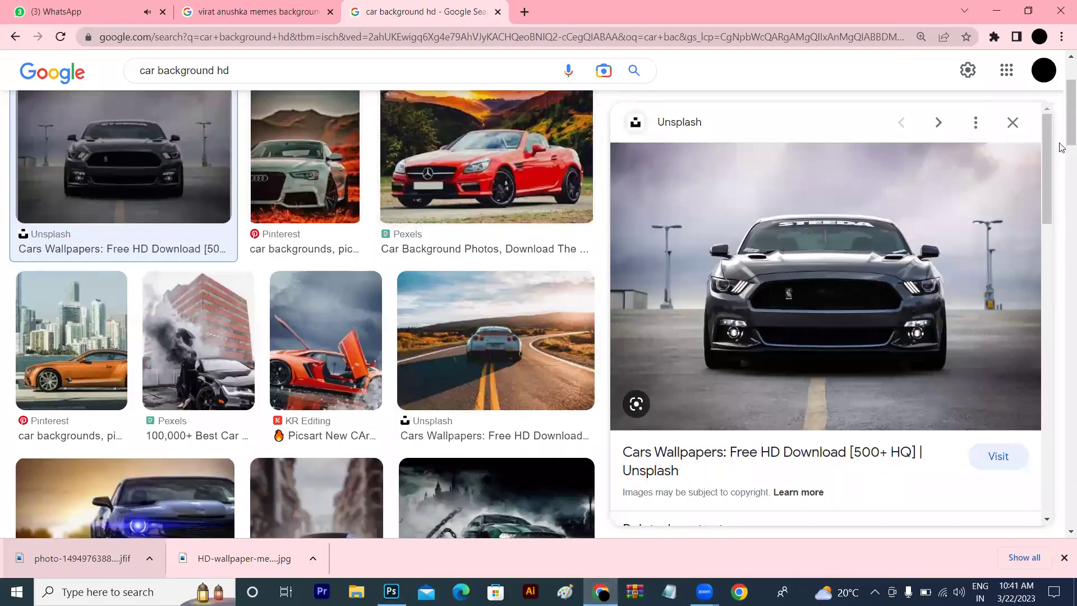
pyautogui.moveTo(1061, 147); pyautogui.dragTo(1062, 260)
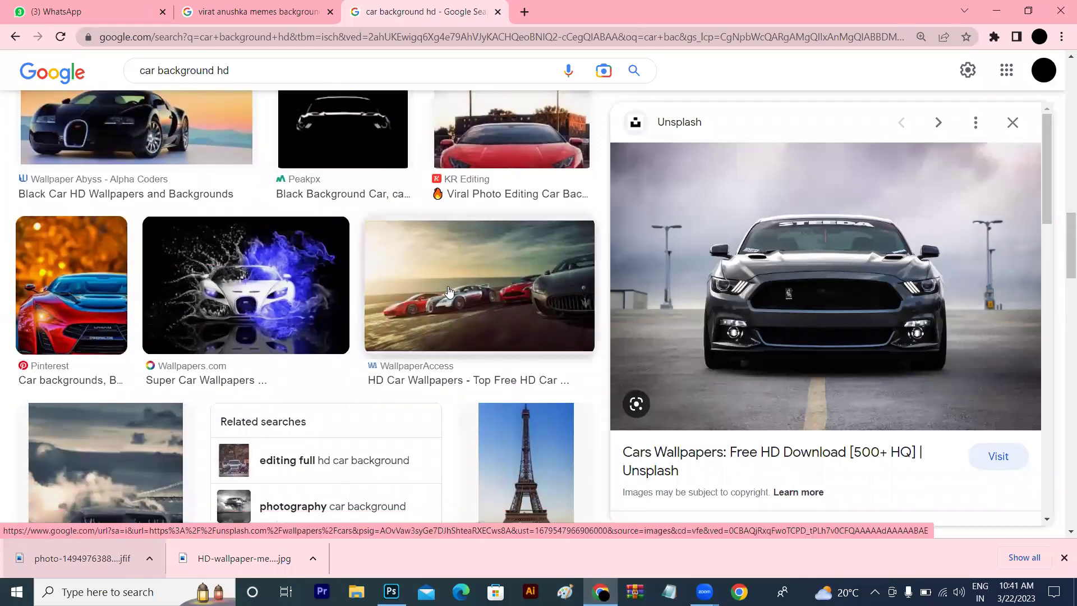
pyautogui.click(444, 288)
pyautogui.moveTo(1062, 234); pyautogui.dragTo(1062, 267)
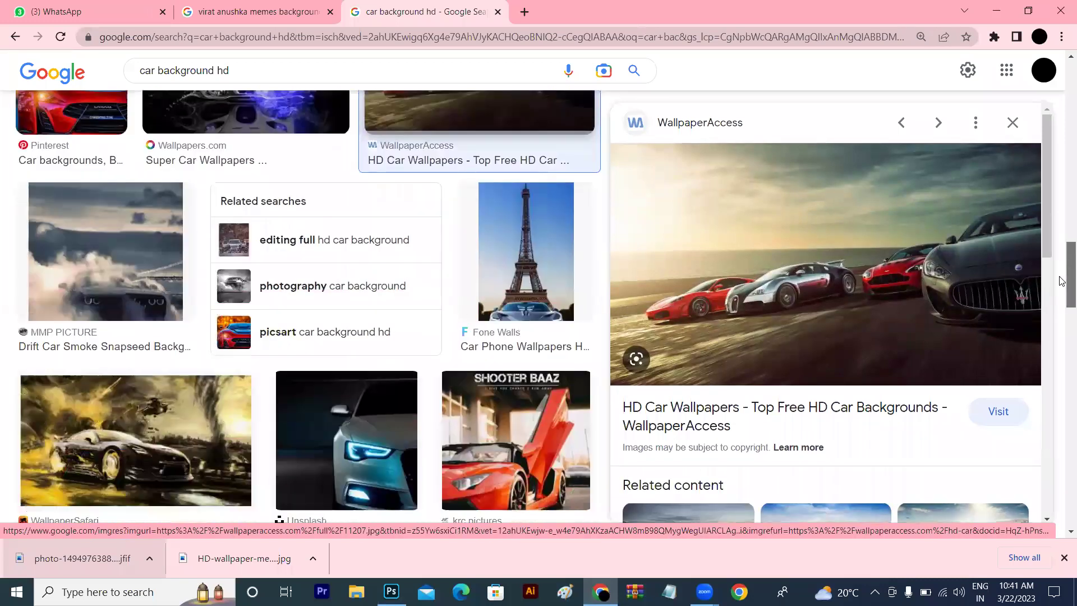
pyautogui.click(547, 247)
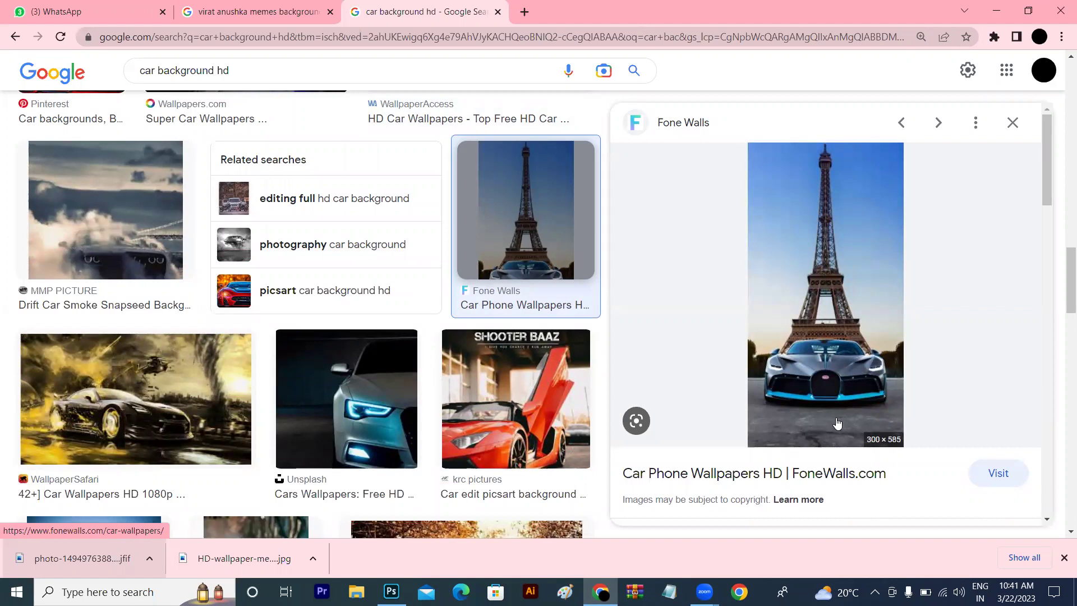
pyautogui.scroll(-1, 1062, 339)
pyautogui.scroll(-5, 1062, 340)
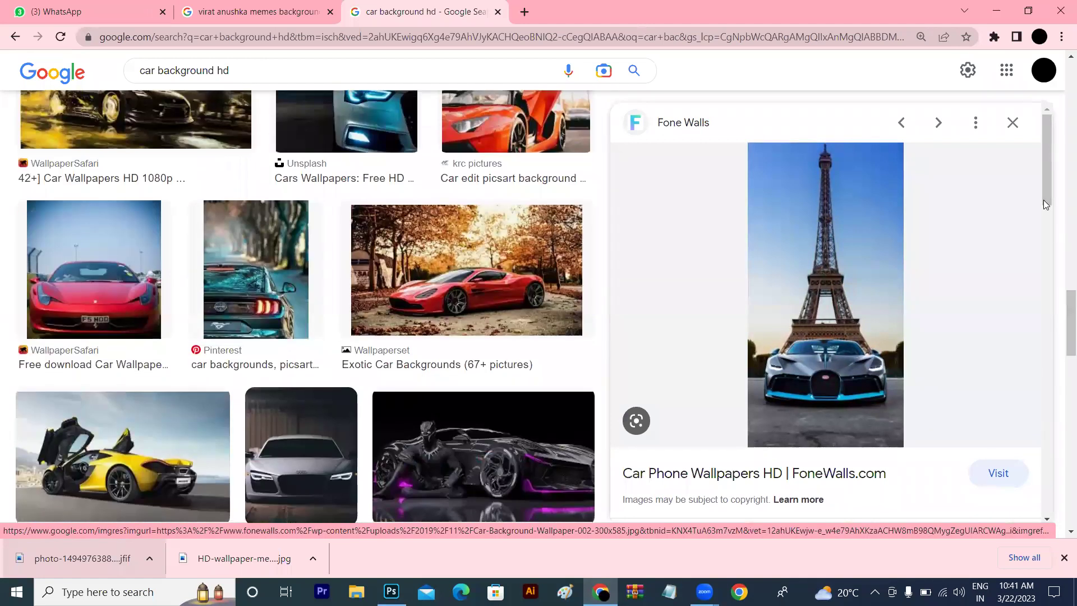
pyautogui.scroll(-2, 1051, 242)
pyautogui.scroll(-2, 1050, 243)
pyautogui.scroll(-2, 1061, 291)
pyautogui.scroll(-1, 1060, 292)
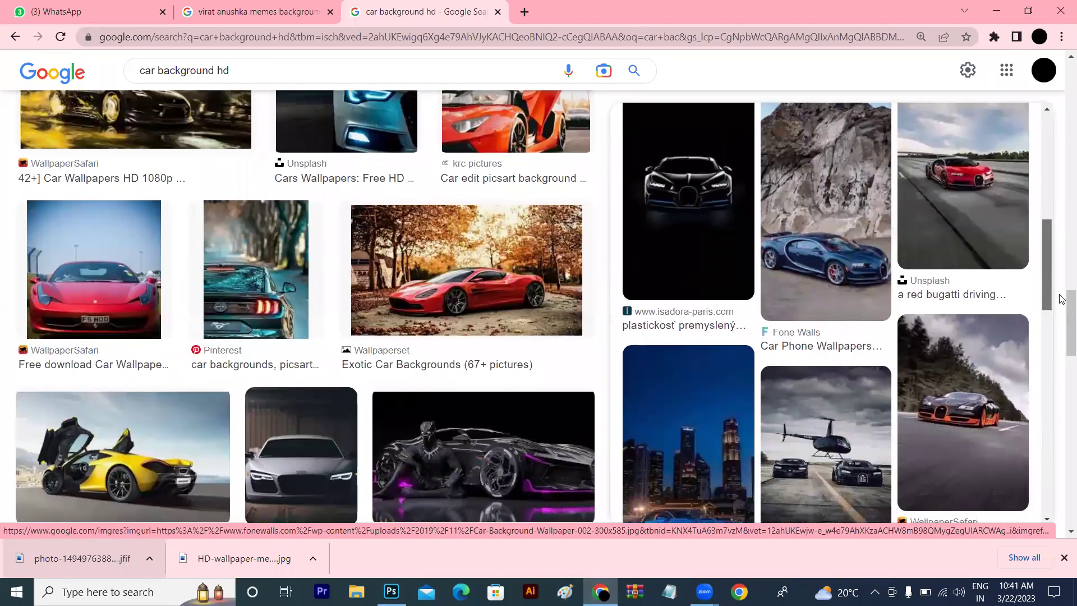
pyautogui.scroll(-2, 1061, 303)
# Save the two-Bugattis-and-helicopter image to the Desktop and drag it toward Photoshop.
pyautogui.click(831, 354)
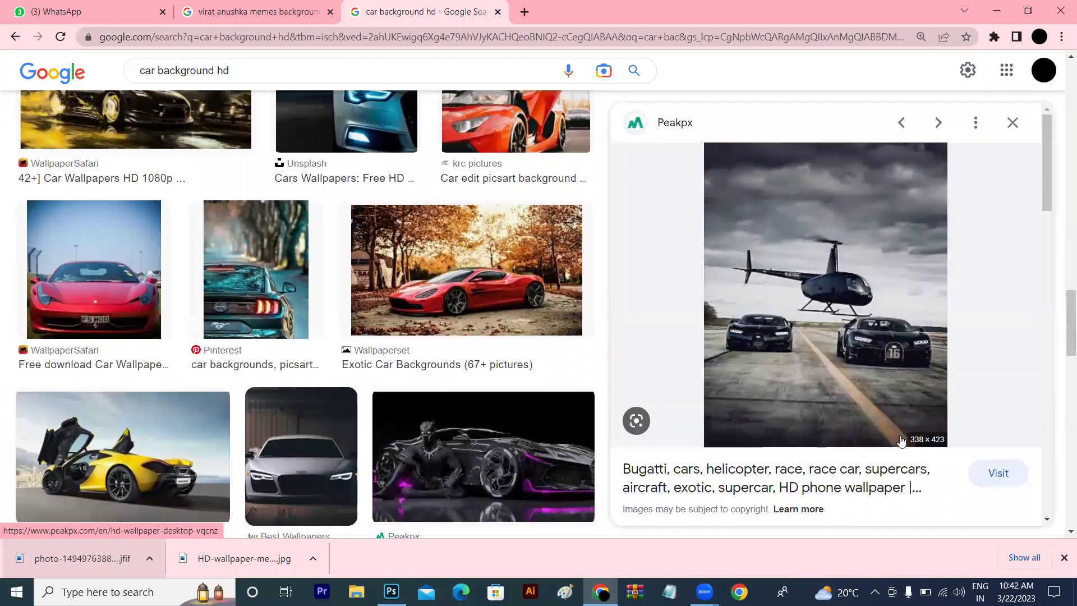
pyautogui.rightClick(885, 295)
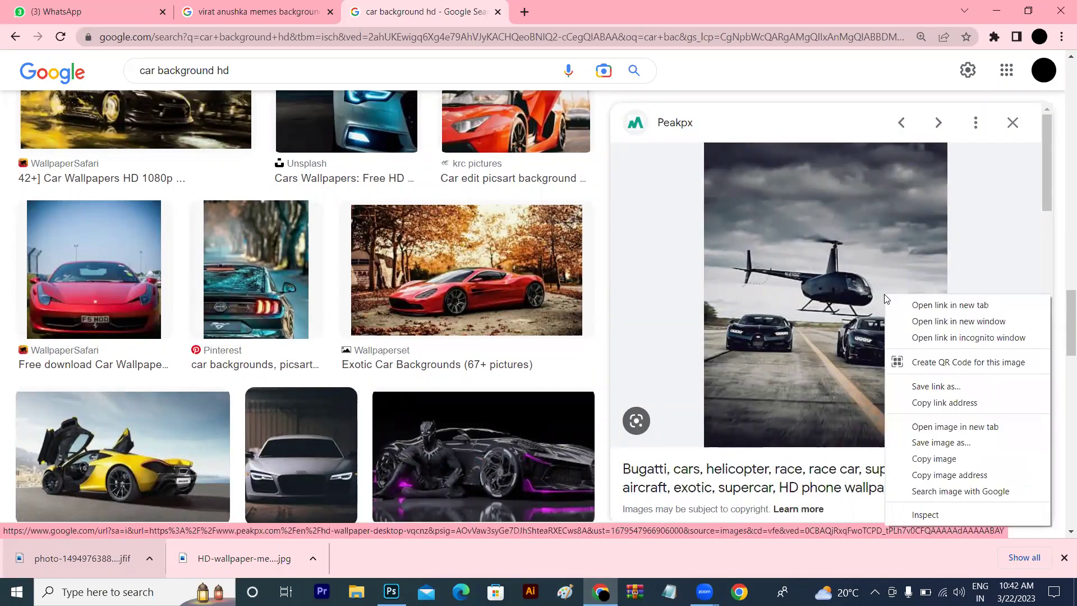
pyautogui.click(938, 443)
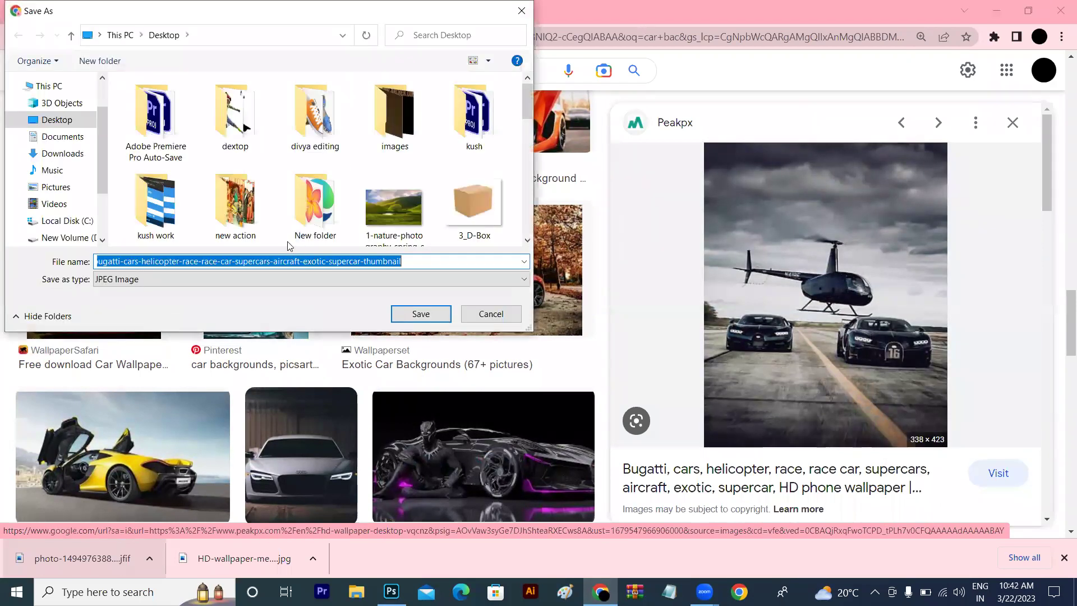
pyautogui.click(407, 313)
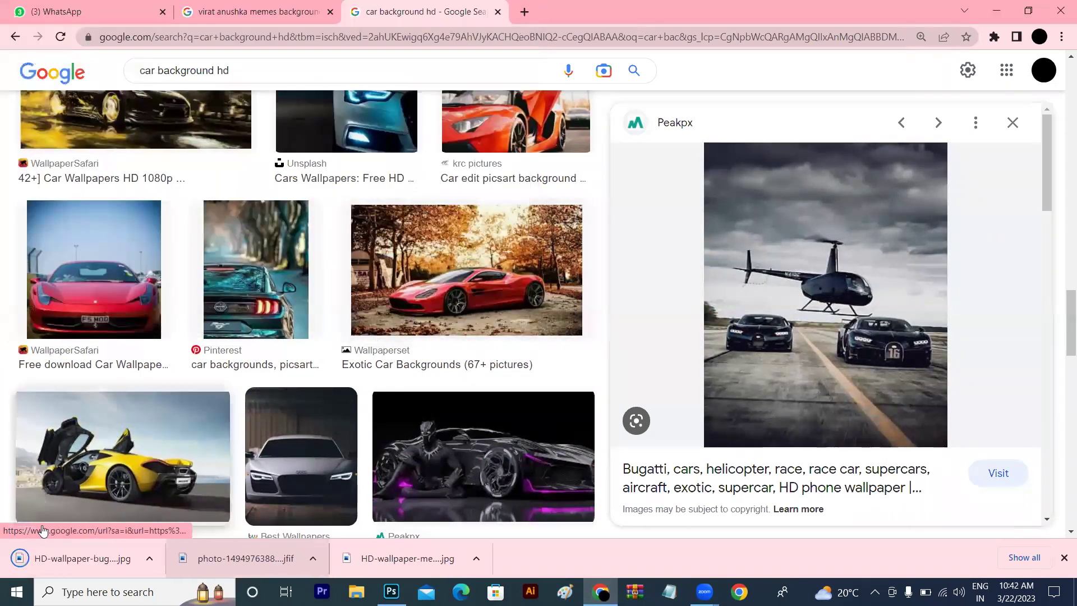
pyautogui.moveTo(20, 559); pyautogui.dragTo(389, 590)
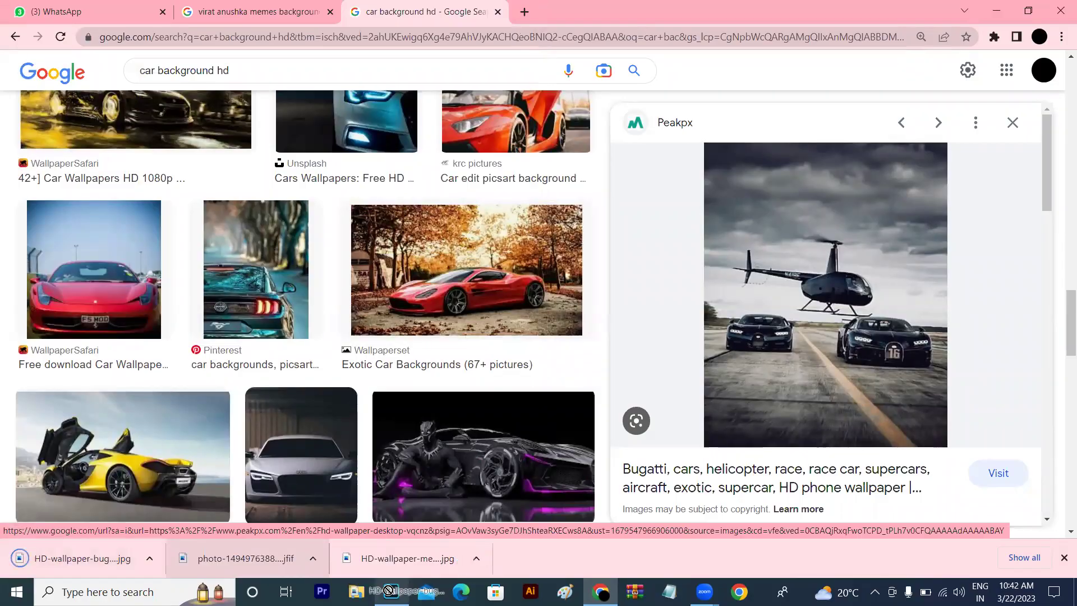
pyautogui.moveTo(388, 590)
pyautogui.mouseDown()
pyautogui.moveTo(466, 54)
pyautogui.moveTo(498, 51)
pyautogui.mouseUp()
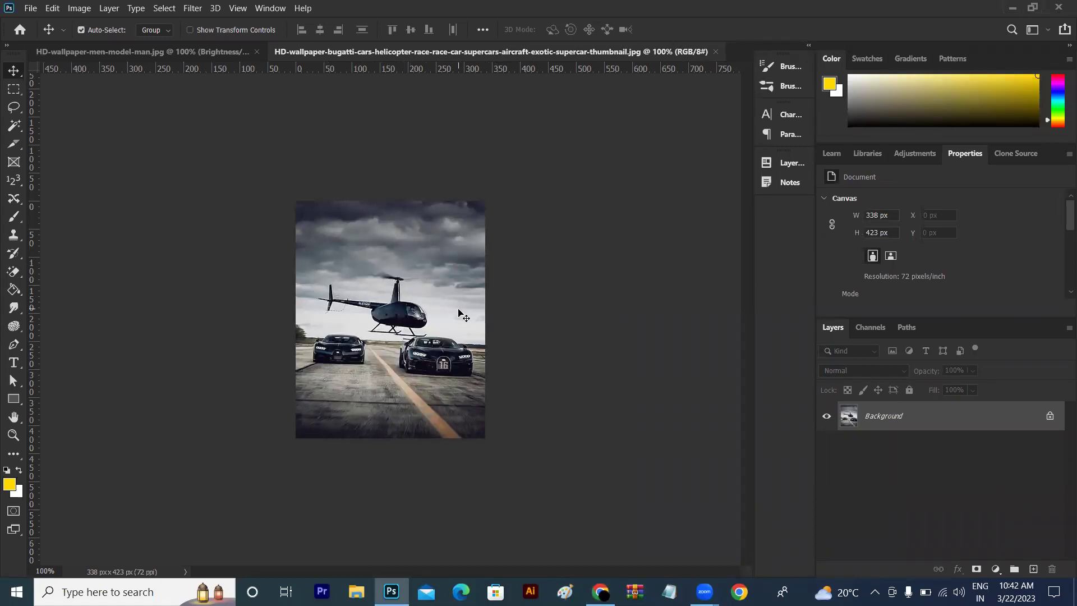
pyautogui.click(202, 52)
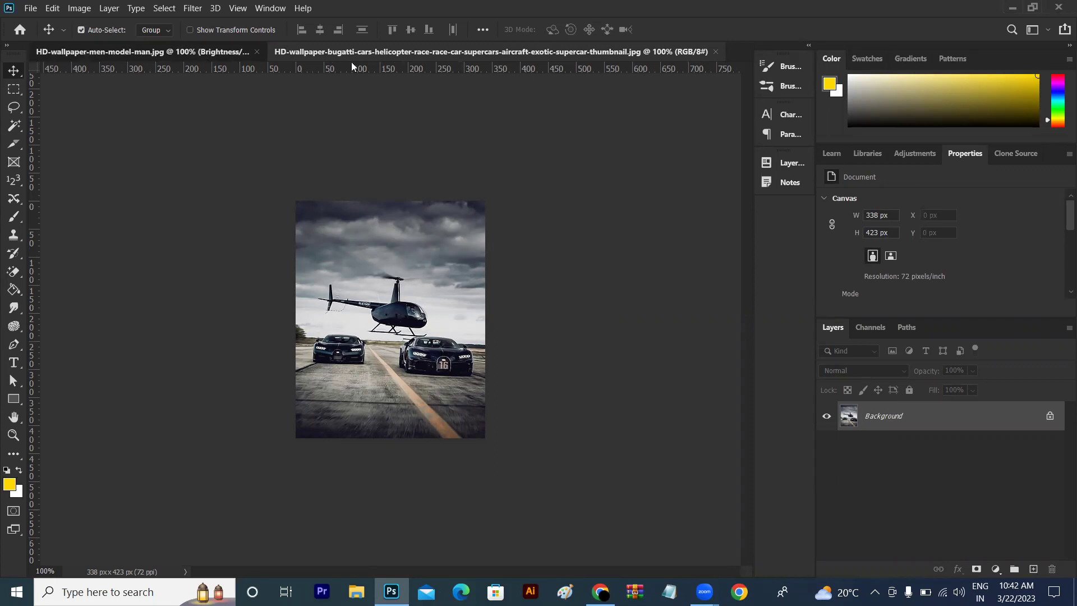
pyautogui.click(703, 51)
pyautogui.click(718, 51)
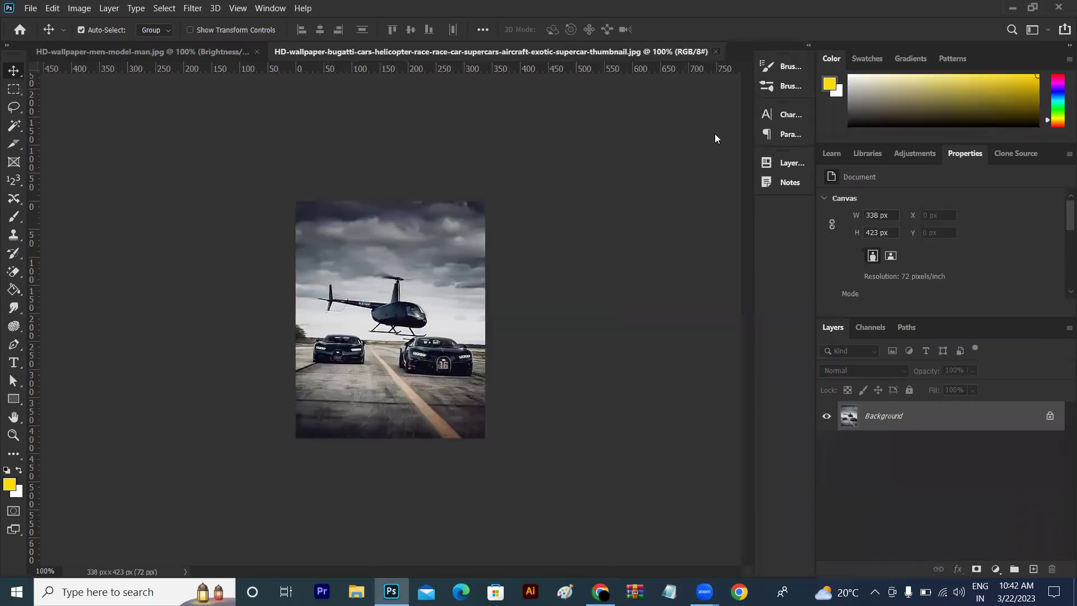
pyautogui.click(1015, 8)
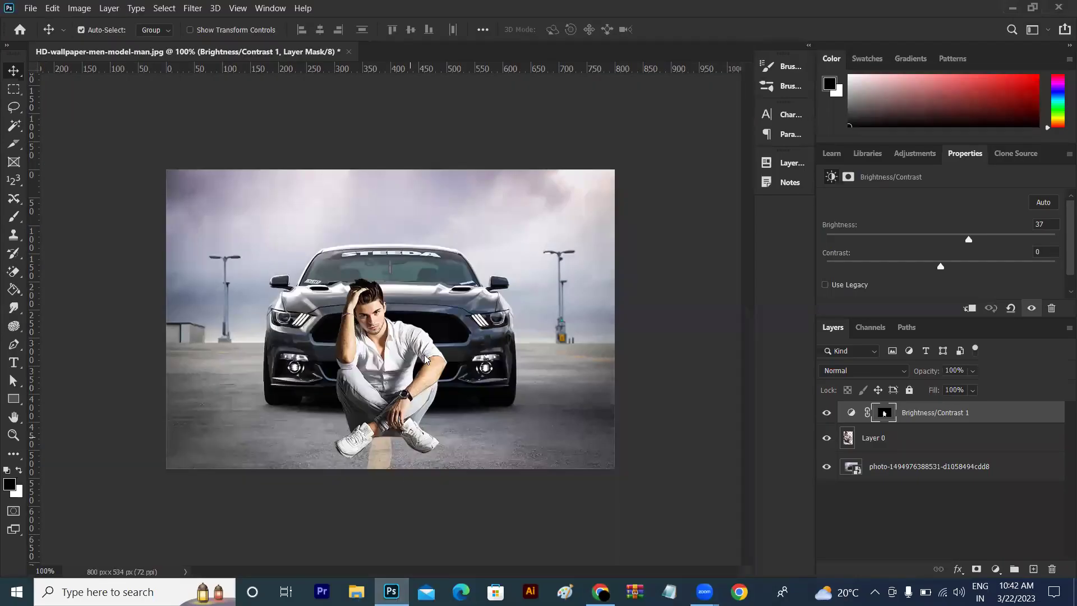
pyautogui.moveTo(386, 590); pyautogui.dragTo(425, 357)
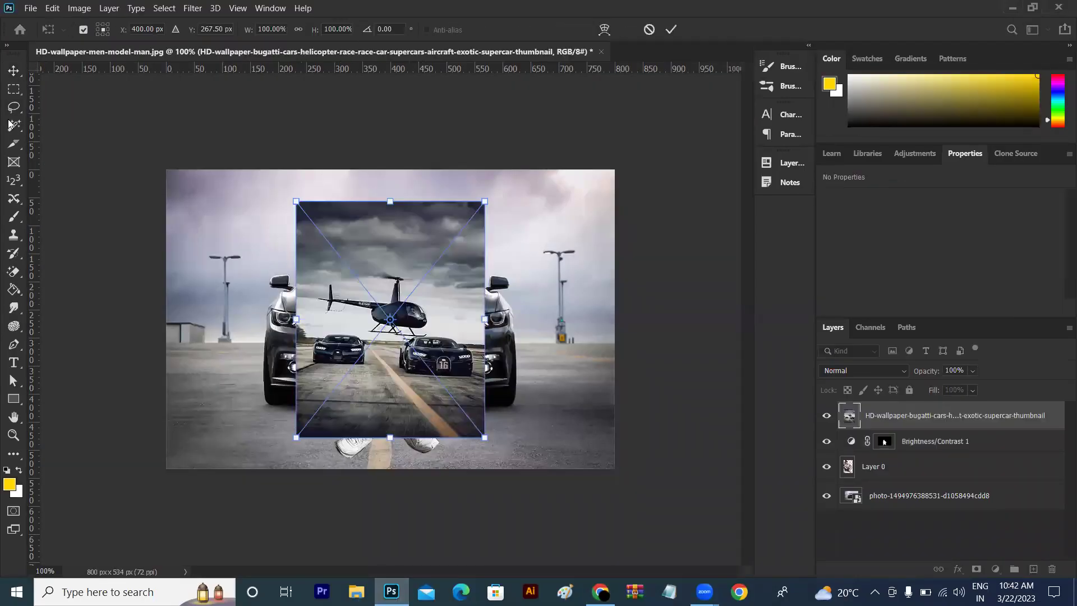
pyautogui.moveTo(485, 201); pyautogui.dragTo(740, 147)
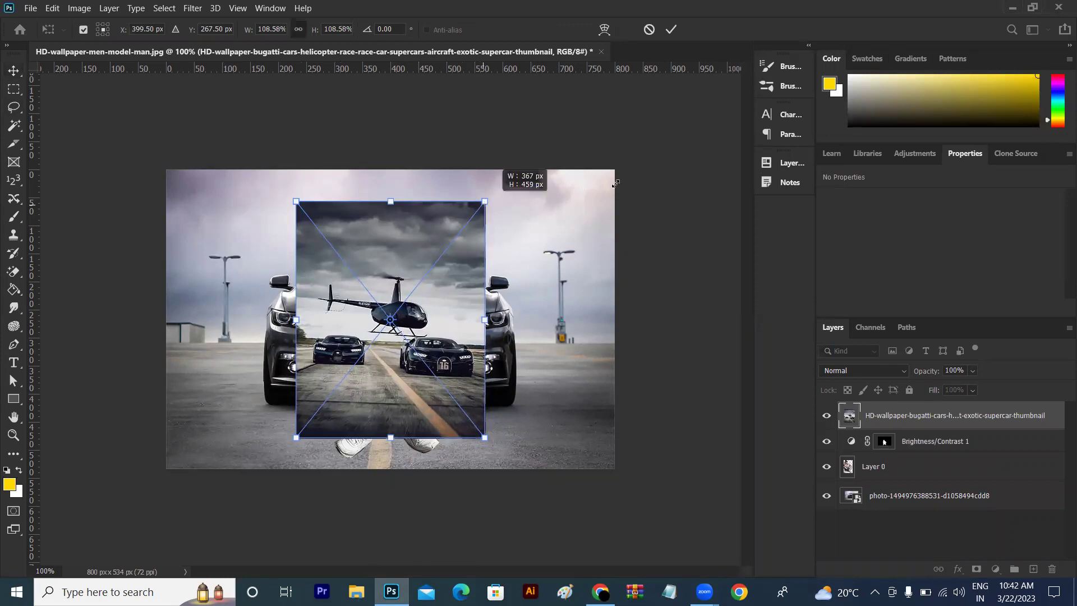
pyautogui.moveTo(326, 460); pyautogui.dragTo(333, 363)
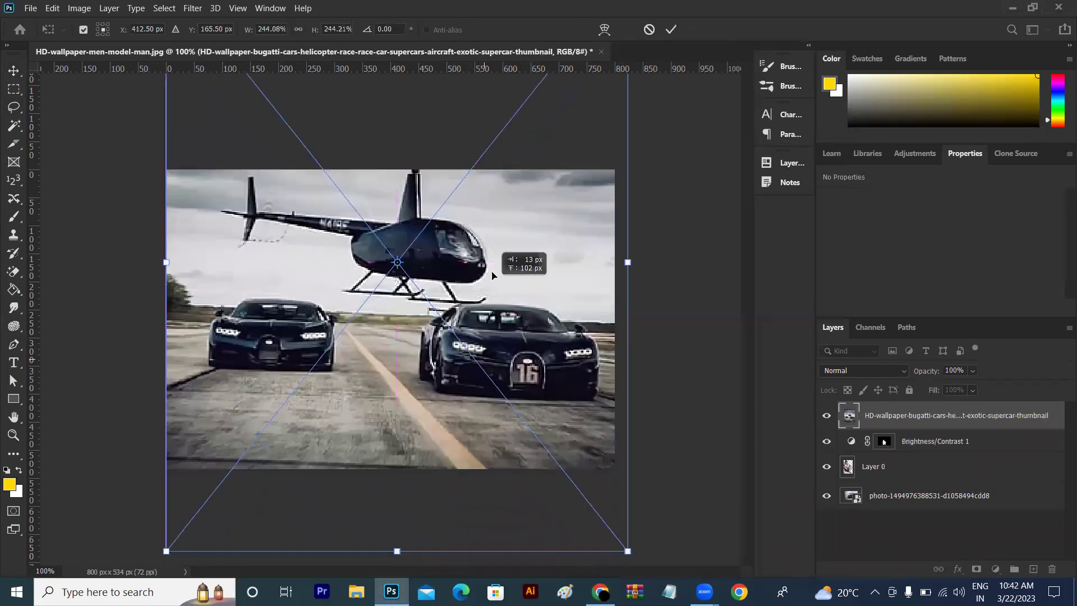
pyautogui.press('Return')
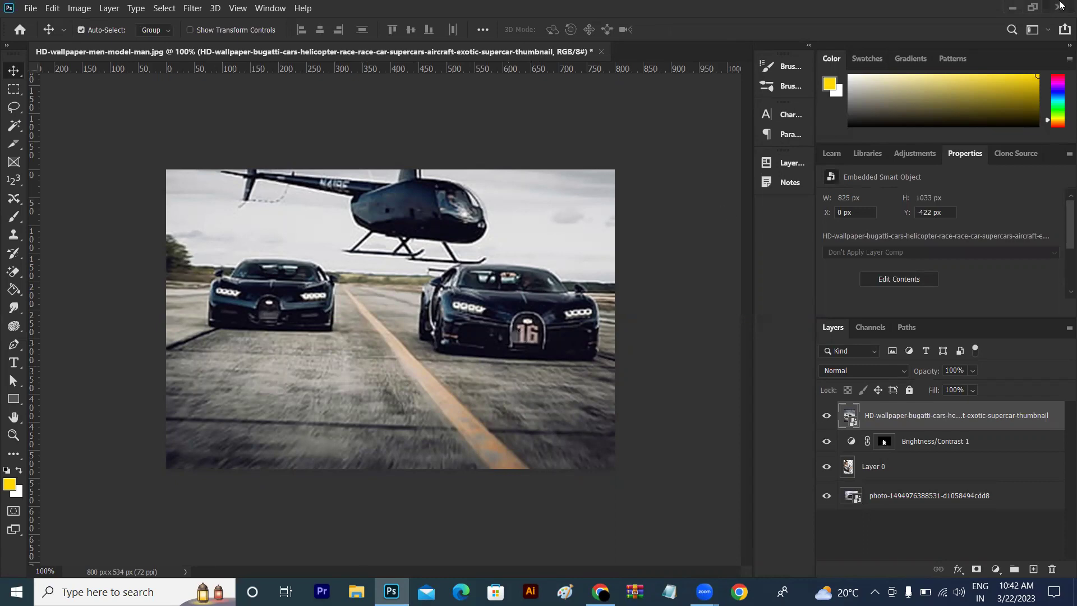
pyautogui.click(1012, 7)
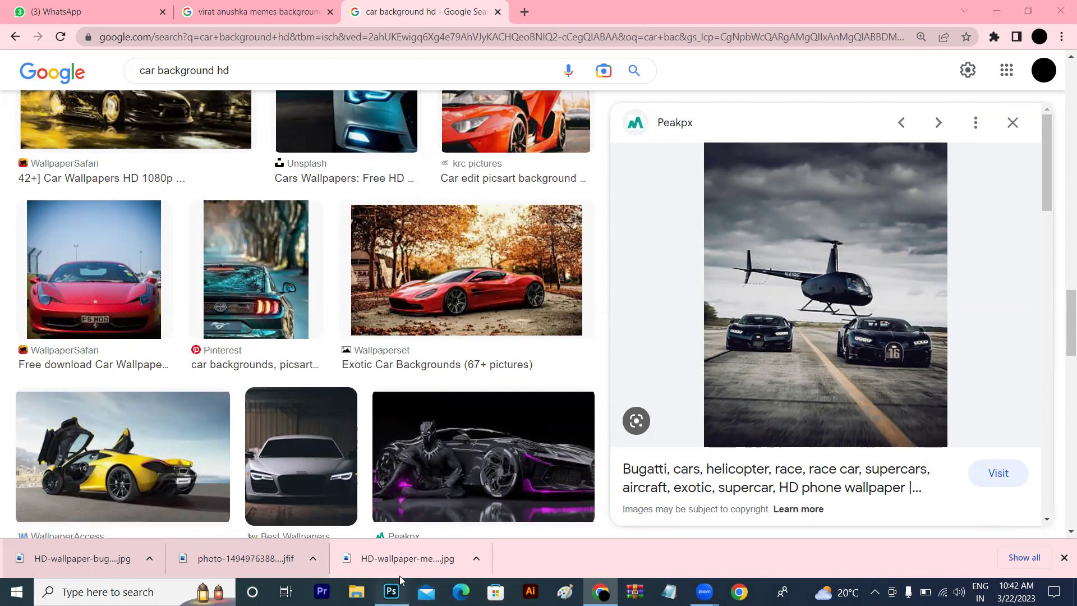
pyautogui.click(391, 592)
pyautogui.hotkey('ctrl', 'z')
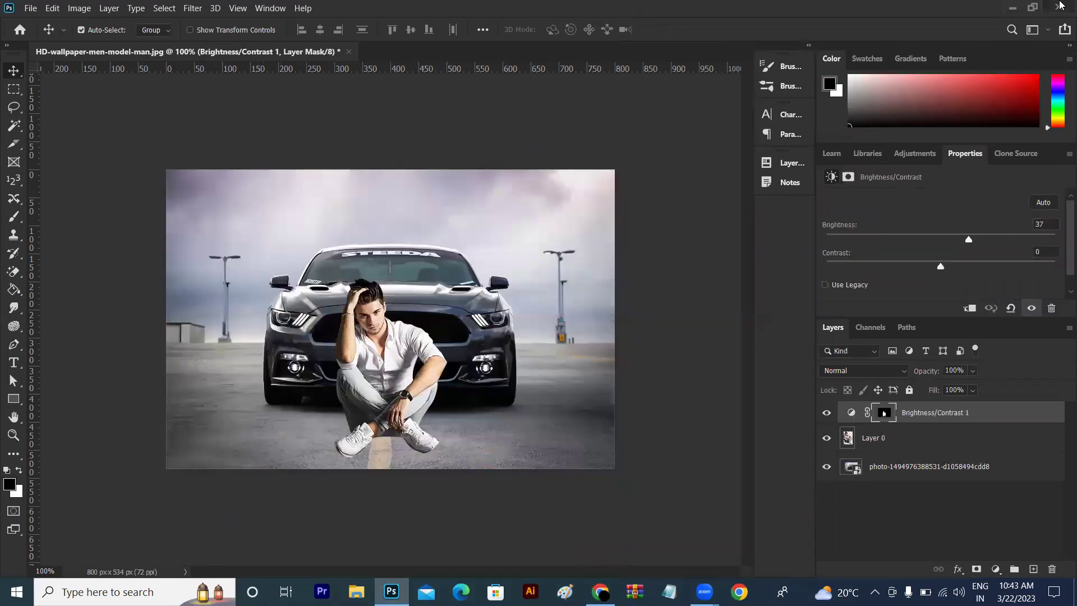
# Open the downloaded Bugatti-and-helicopter image as its own document, zoomed to 200%.
pyautogui.click(1013, 8)
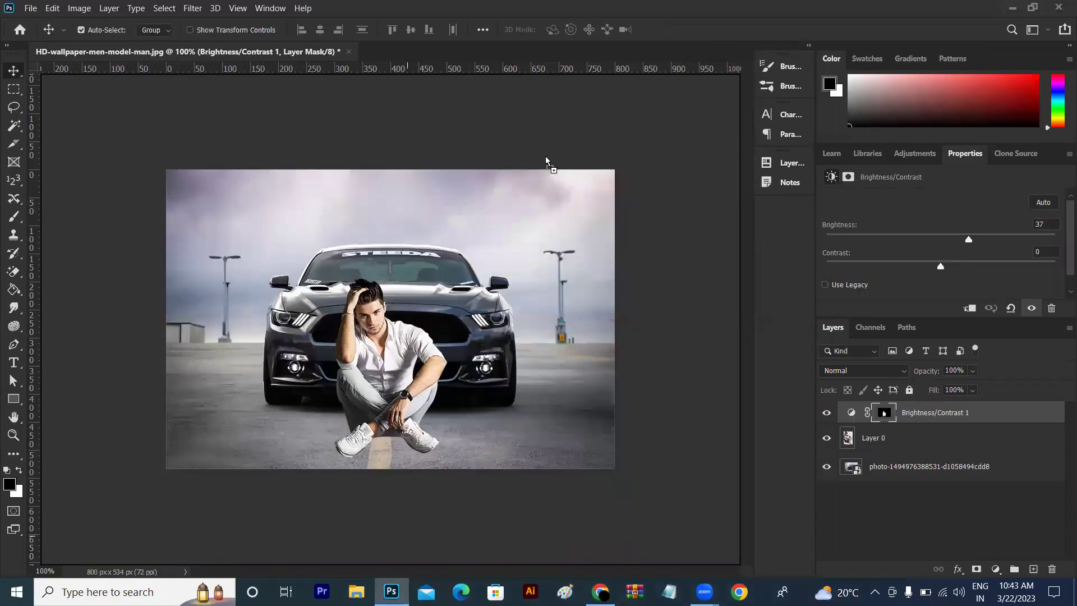
pyautogui.moveTo(82, 558); pyautogui.dragTo(599, 53)
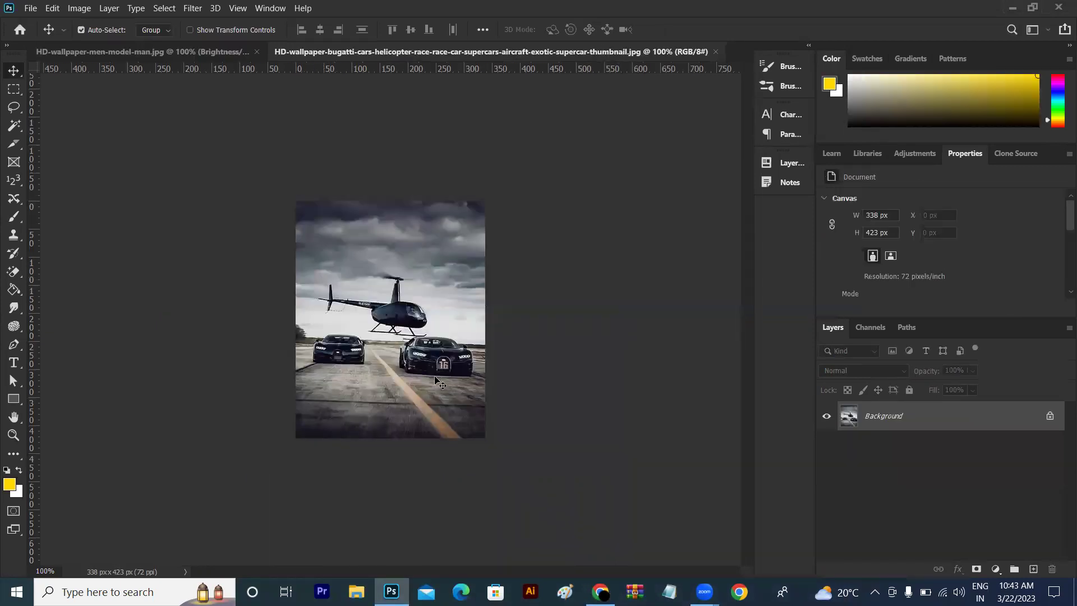
pyautogui.hotkey('ctrl', '+')
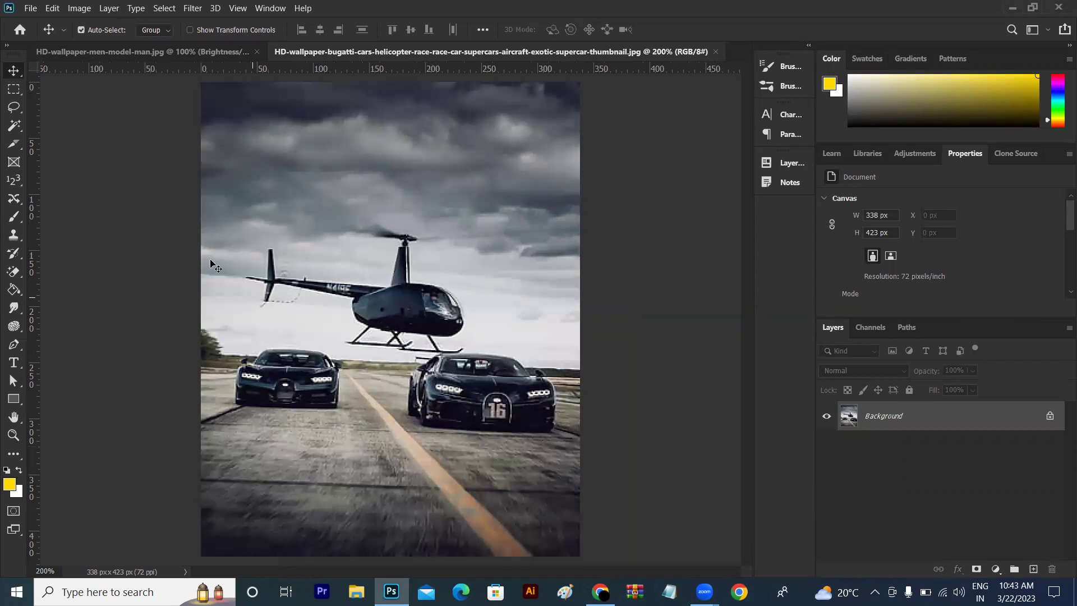
# Hide Brightness/Contrast 1 and drag the cut-out man (Layer 0) into the Bugatti document.
pyautogui.click(168, 50)
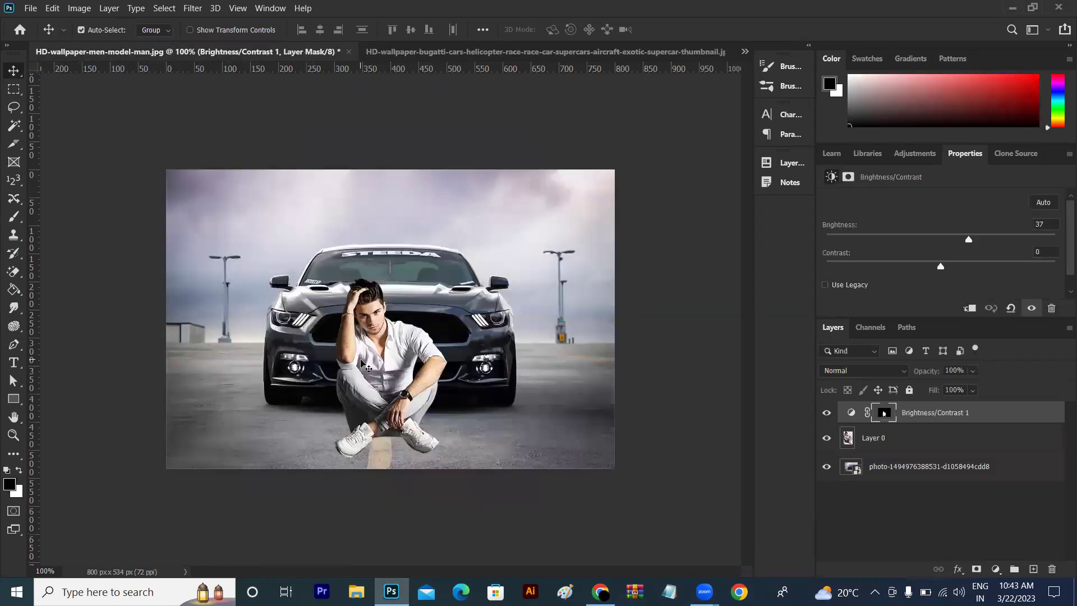
pyautogui.click(827, 414)
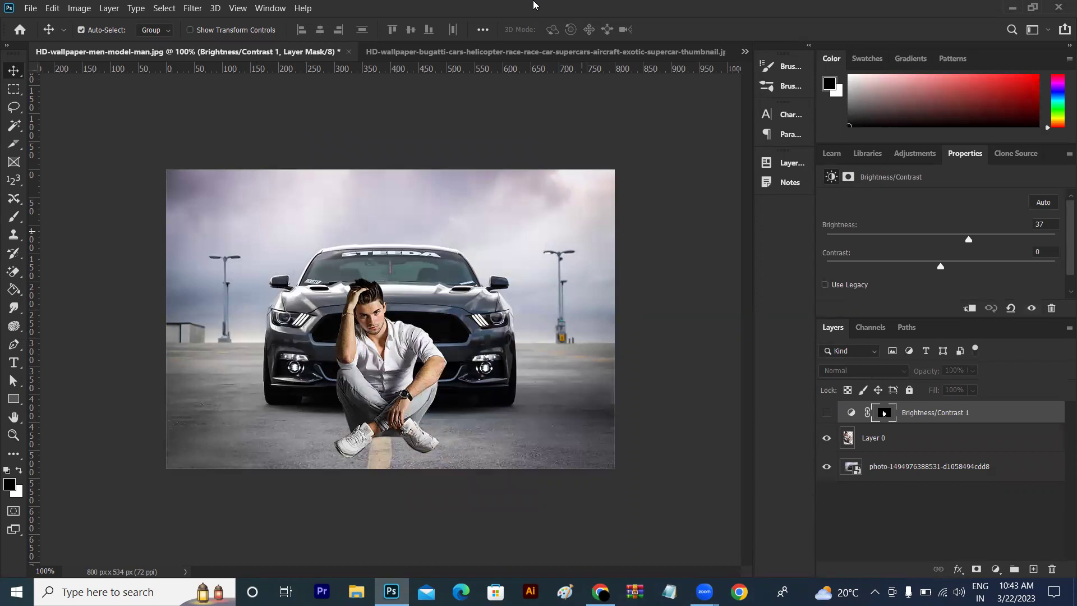
pyautogui.click(382, 380)
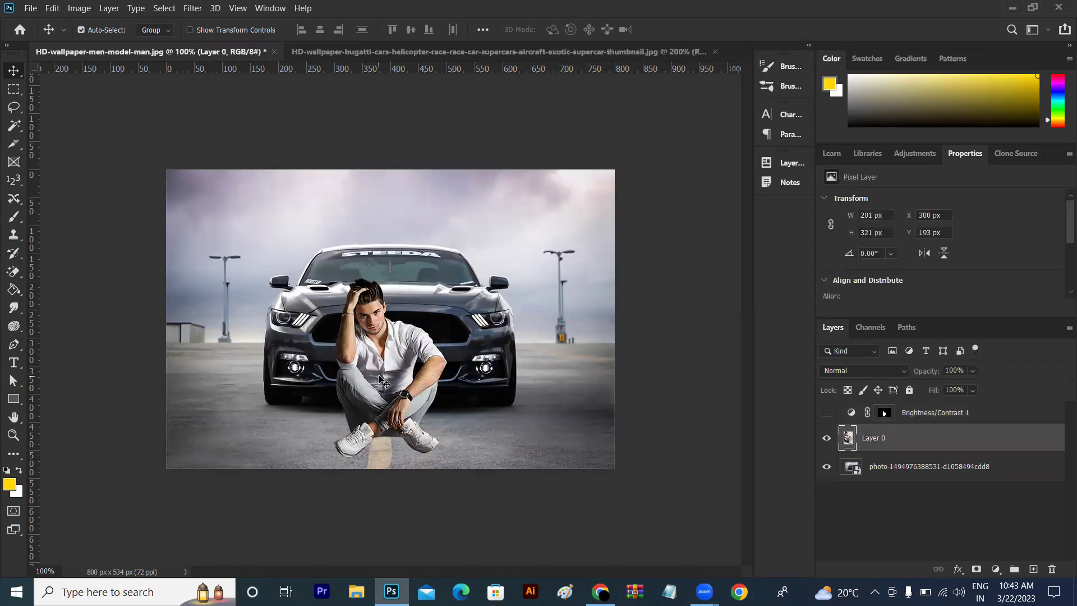
pyautogui.moveTo(383, 381)
pyautogui.mouseDown()
pyautogui.moveTo(540, 56)
pyautogui.moveTo(421, 289)
pyautogui.mouseUp()
pyautogui.moveTo(380, 445); pyautogui.dragTo(391, 381)
pyautogui.hotkey('ctrl', '-')
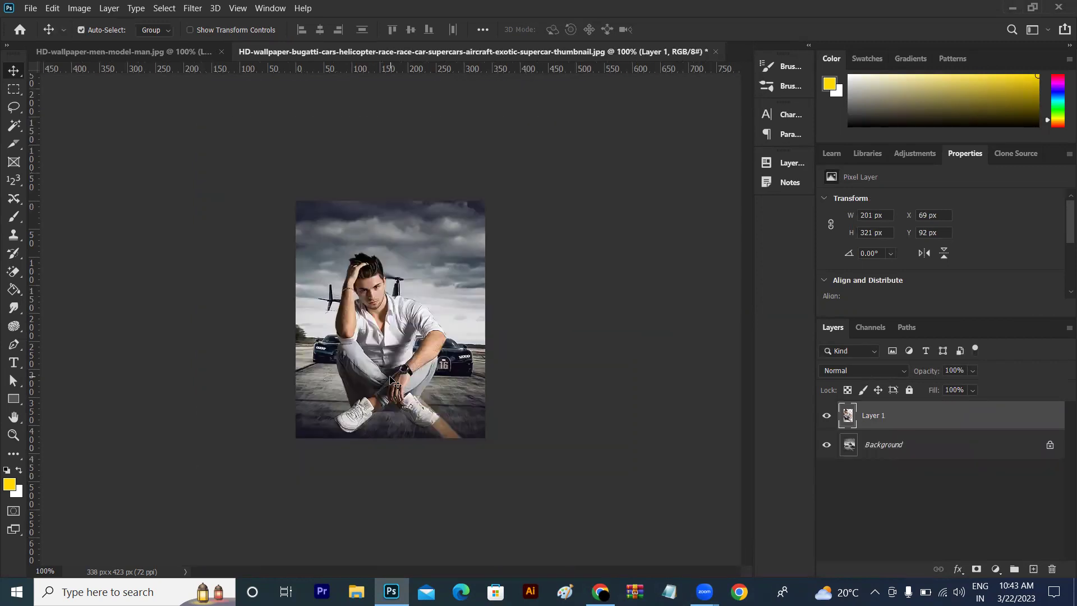
# Scale the man to about 53% (107 x 171 px) and centre him on the road before the Bugattis.
pyautogui.hotkey('ctrl', 't')
pyautogui.moveTo(449, 255); pyautogui.dragTo(406, 316)
pyautogui.moveTo(389, 356); pyautogui.dragTo(389, 367)
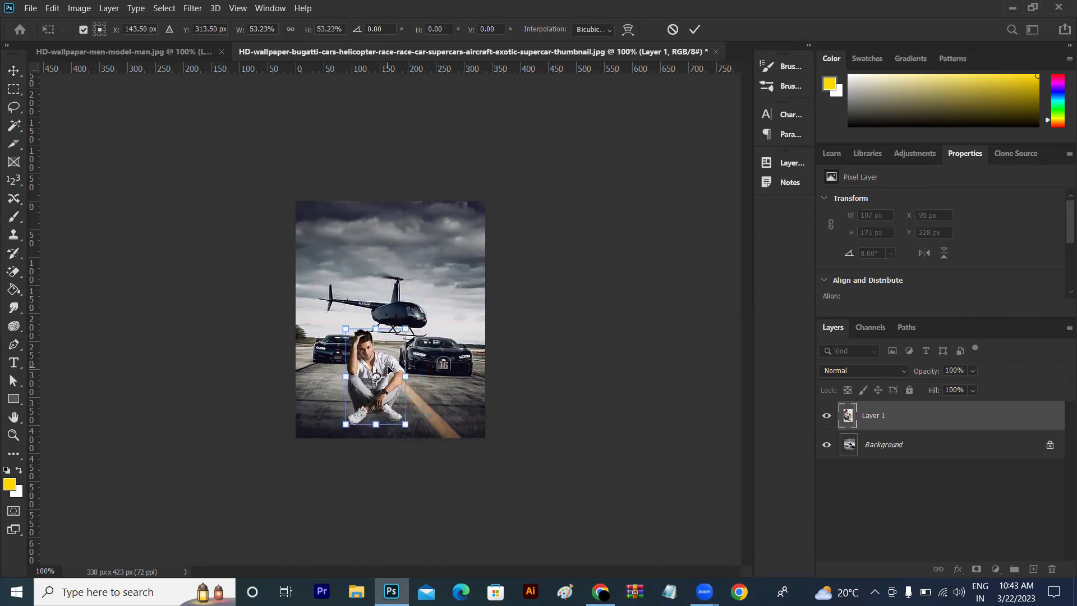
pyautogui.press('Return')
pyautogui.hotkey('ctrl', '+')
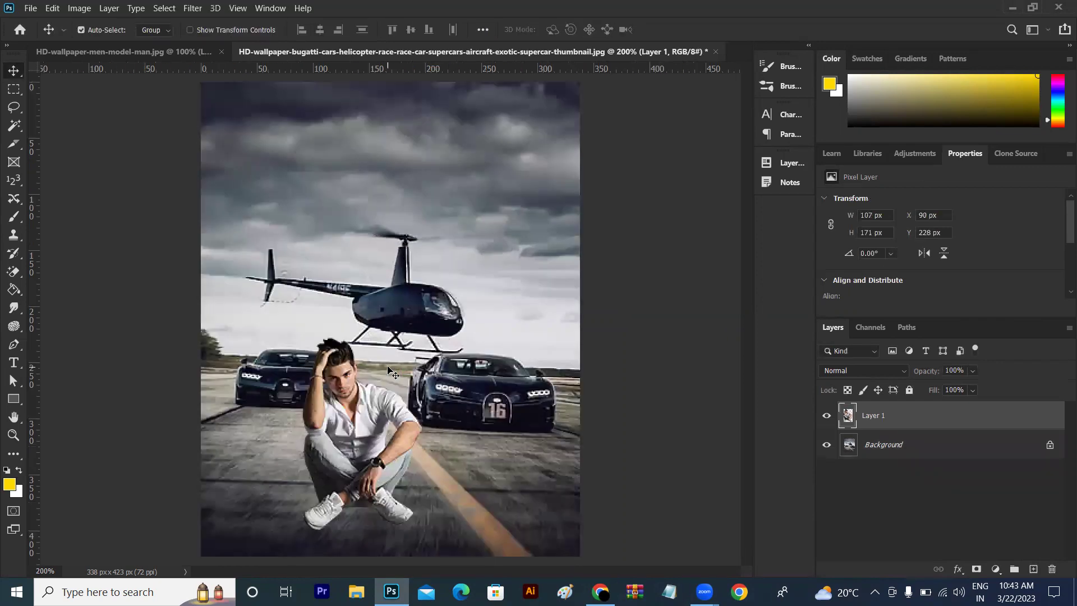
pyautogui.moveTo(355, 423); pyautogui.dragTo(370, 424)
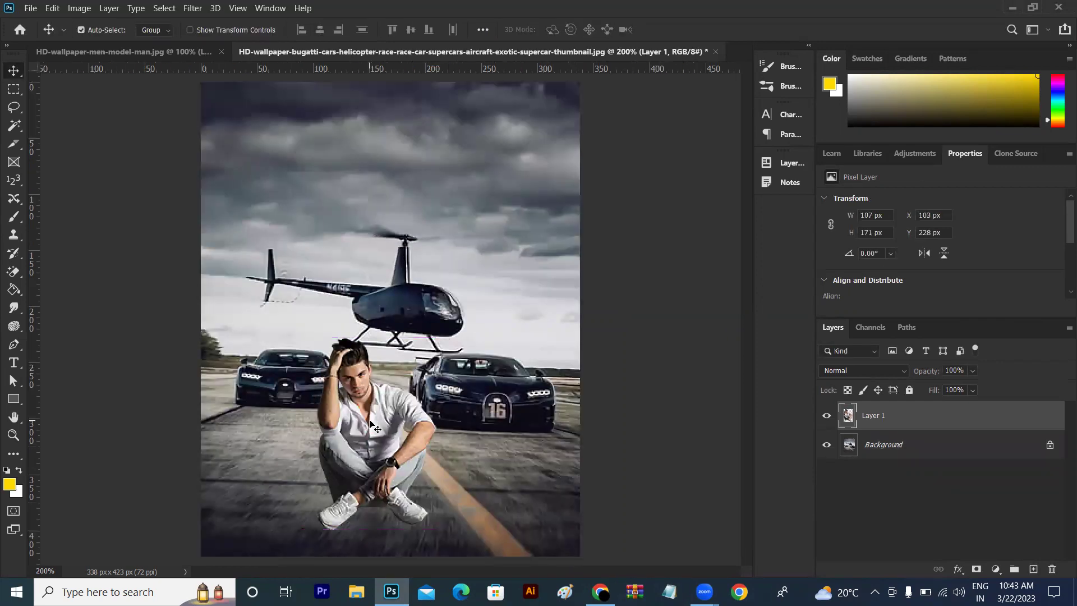
pyautogui.hotkey('ctrl', '-')
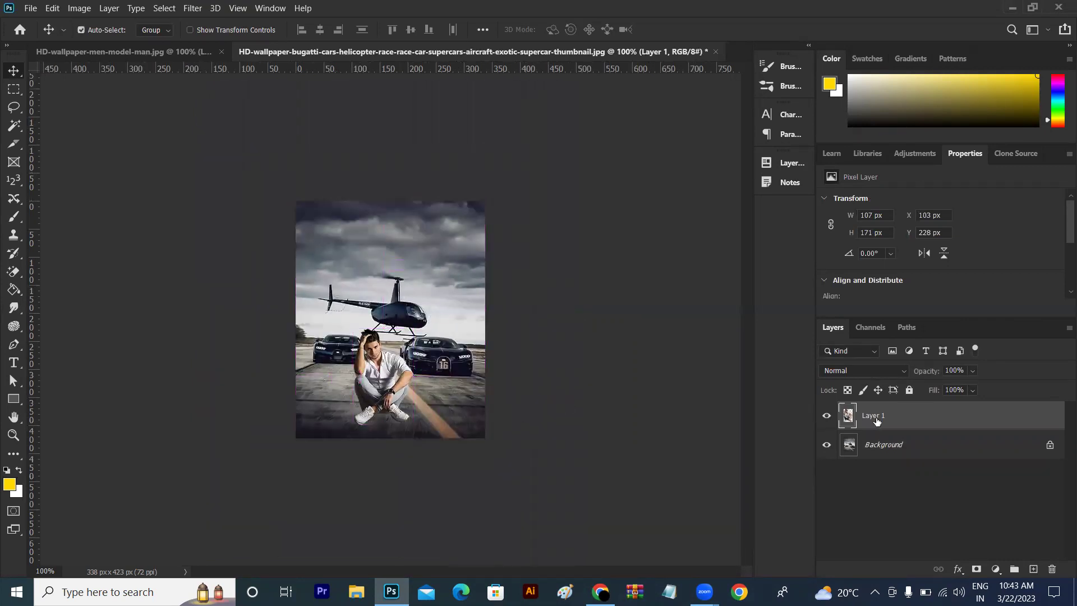
# Add a Color Balance layer masked to the man, with midtones -23, -7, -20, and compare it on and off.
pyautogui.rightClick(846, 416)
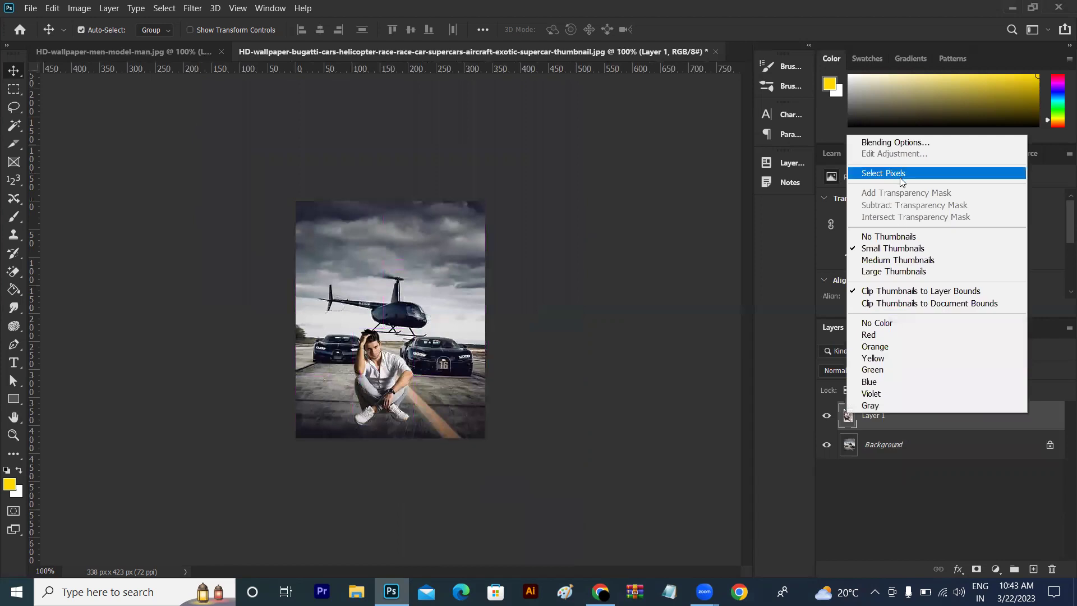
pyautogui.click(903, 173)
pyautogui.click(997, 568)
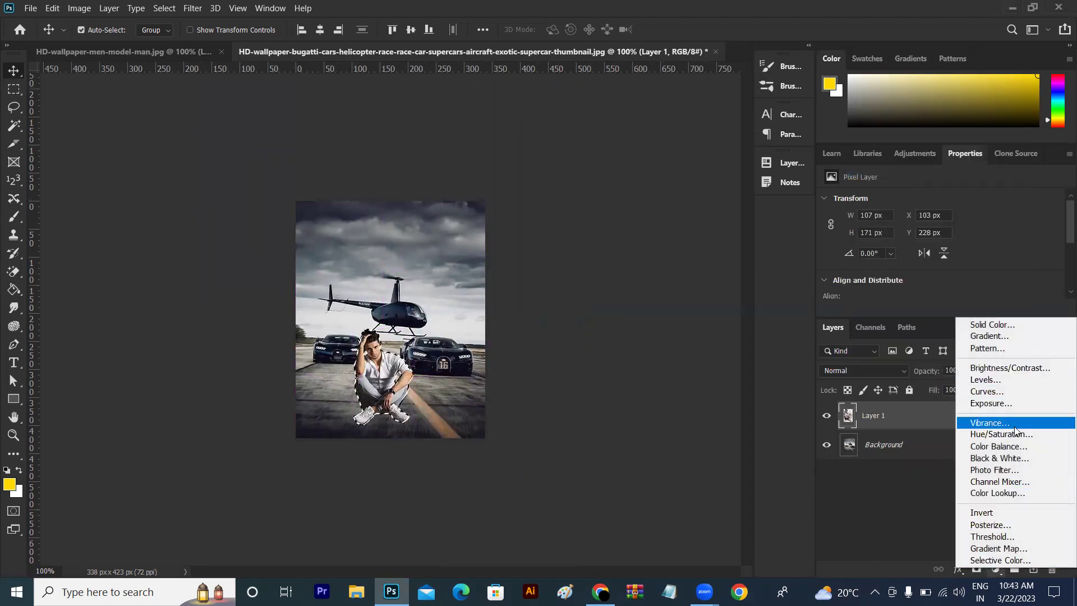
pyautogui.click(1013, 446)
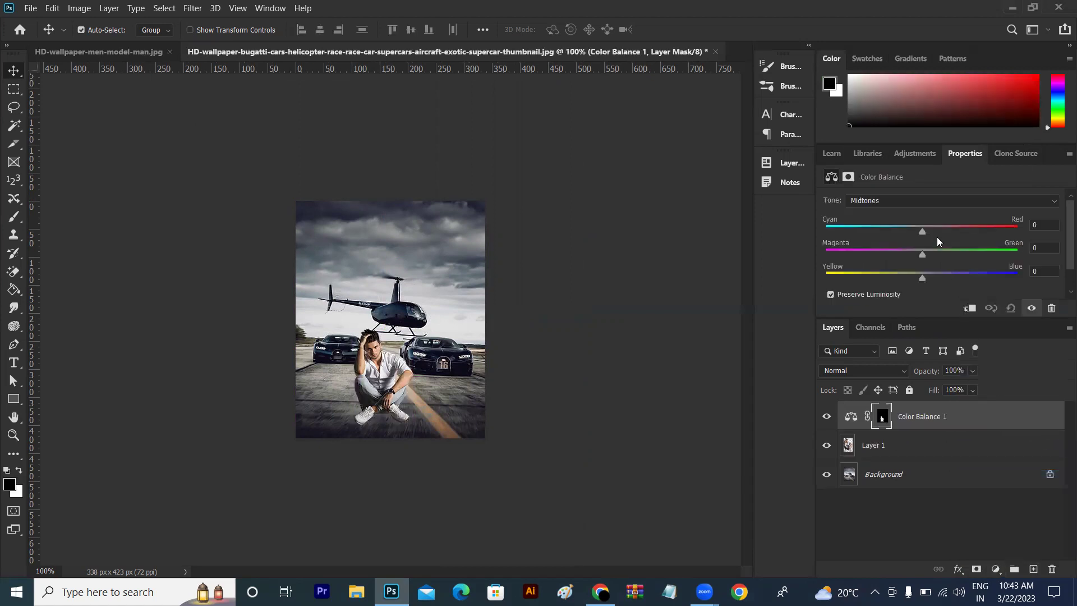
pyautogui.moveTo(930, 234); pyautogui.dragTo(907, 277)
pyautogui.hotkey('ctrl', '+')
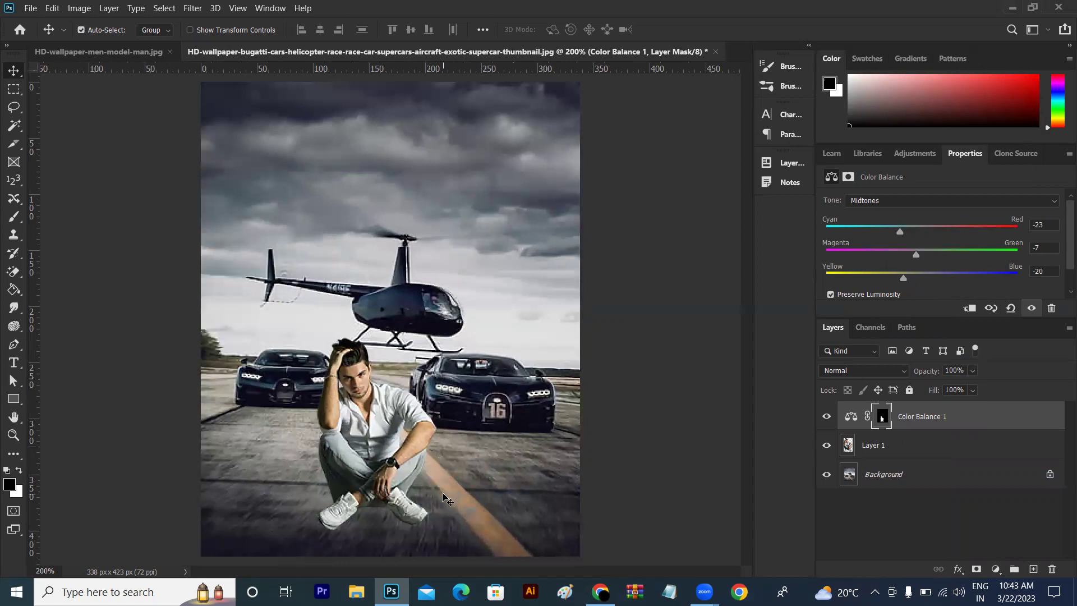
pyautogui.click(827, 416)
pyautogui.click(826, 416)
pyautogui.click(683, 434)
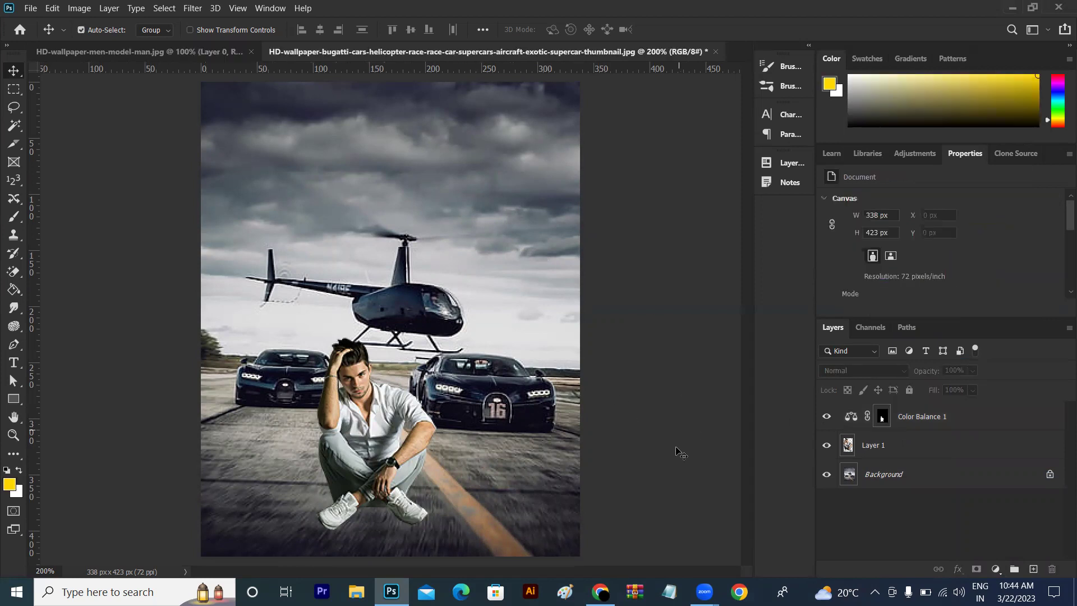
# Close the 'car background hd' results tab in Chrome.
pyautogui.click(600, 592)
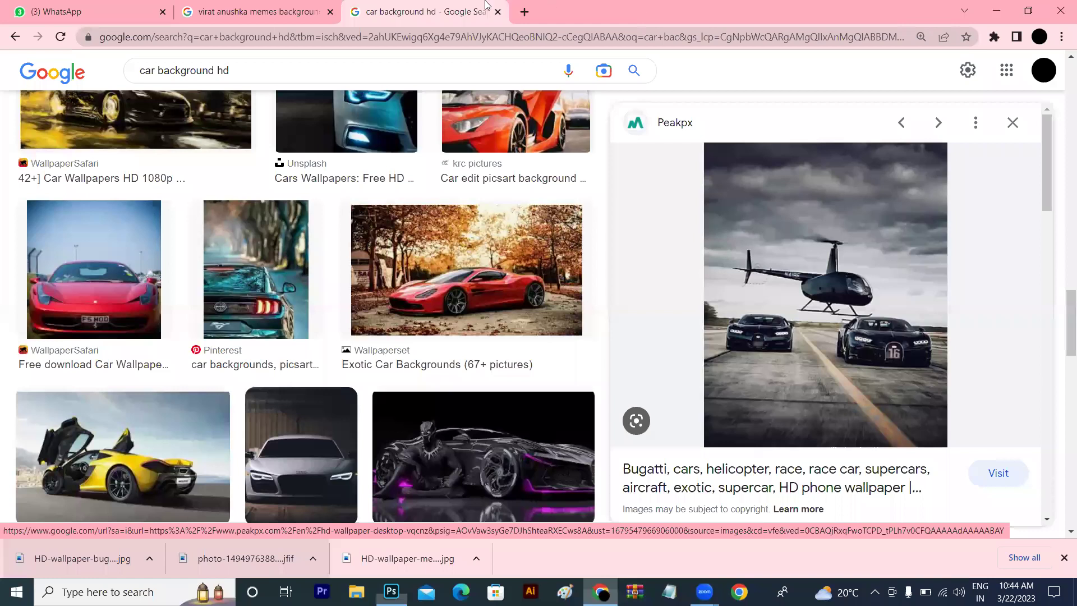
pyautogui.click(270, 10)
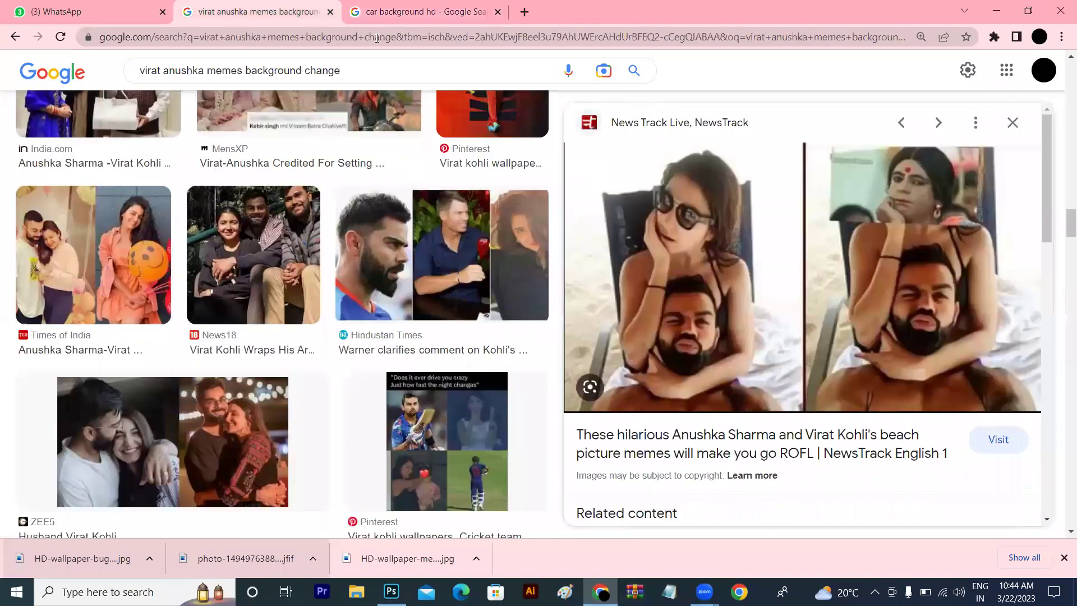
pyautogui.click(460, 11)
pyautogui.click(497, 11)
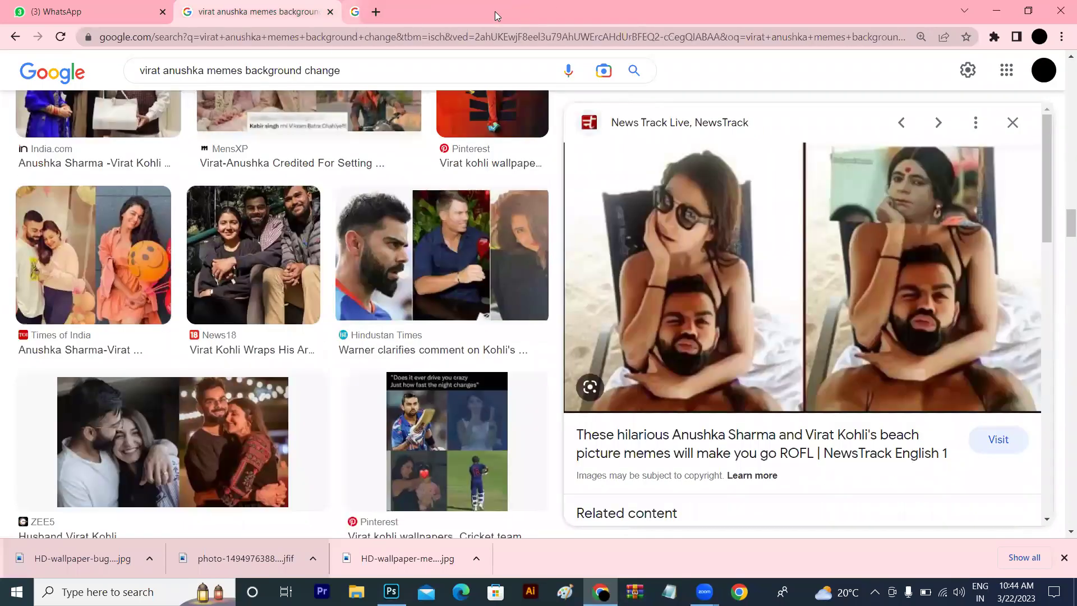
# Search Google in a new tab for 'man model hd full images'.
pyautogui.click(358, 12)
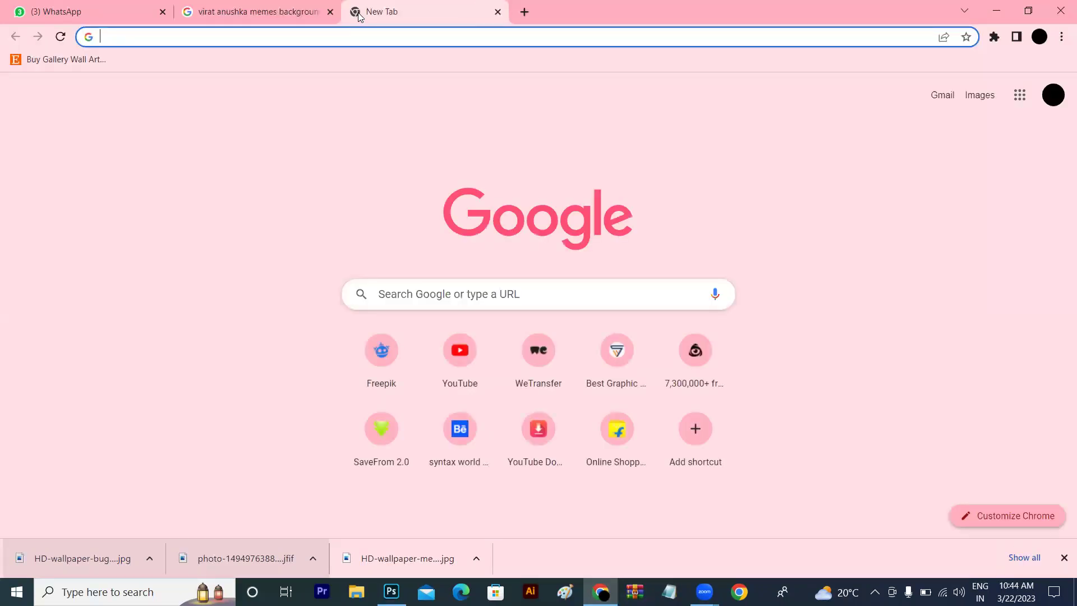
pyautogui.write('ma')
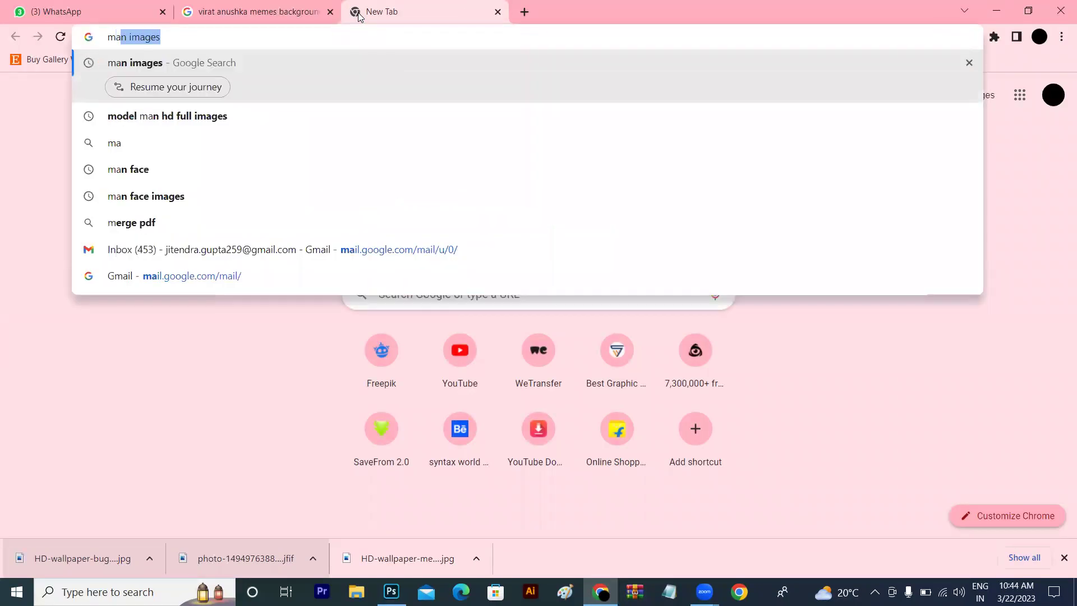
pyautogui.write('n model')
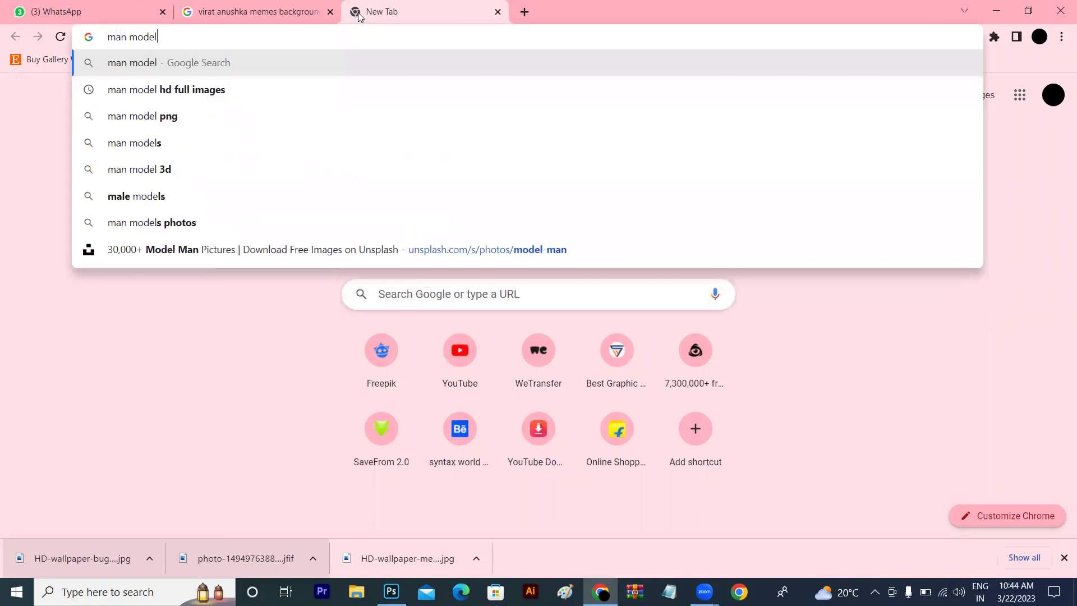
pyautogui.press('Down')
pyautogui.press('Return')
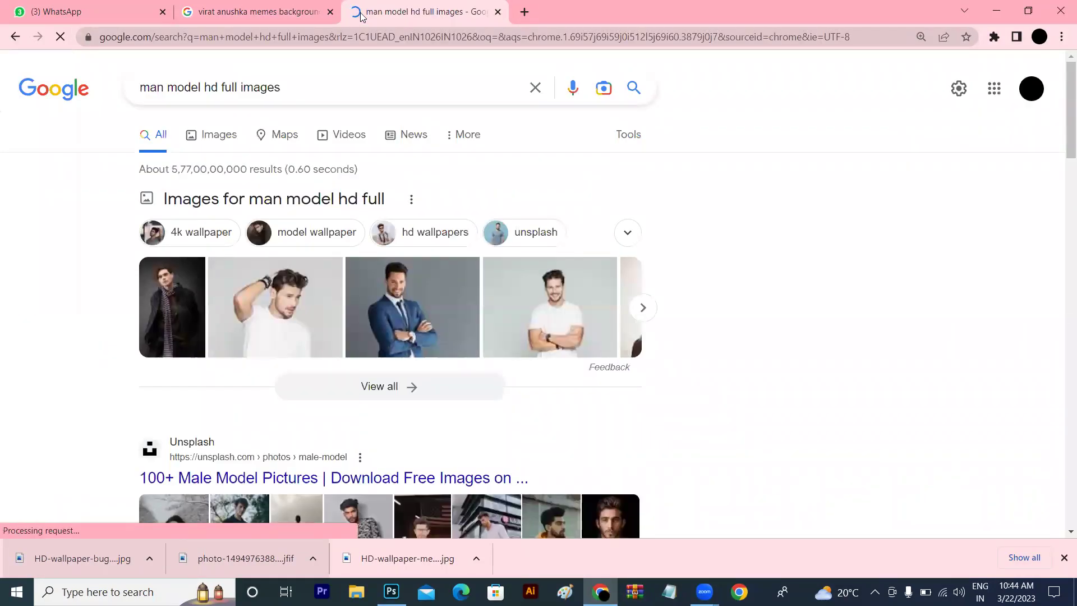
# Switch to image results and scroll down and back up through the male model photos.
pyautogui.click(205, 141)
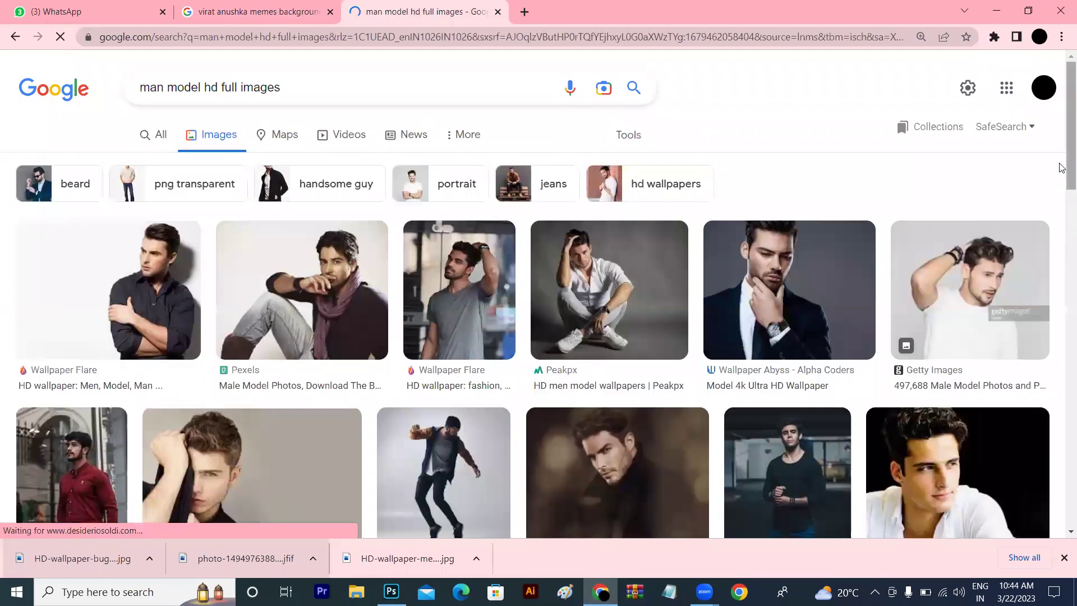
pyautogui.scroll(-2, 1062, 289)
pyautogui.scroll(-3, 1062, 283)
pyautogui.scroll(-2, 1061, 276)
pyautogui.scroll(-3, 1062, 280)
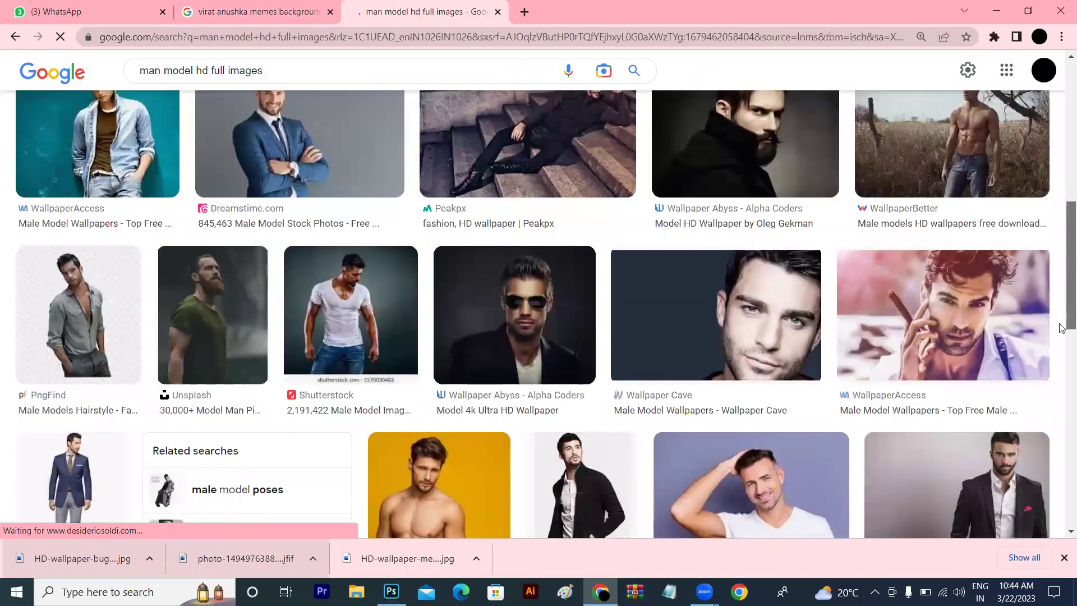
pyautogui.scroll(-4, 1062, 336)
pyautogui.scroll(-4, 1062, 376)
pyautogui.scroll(-3, 1062, 387)
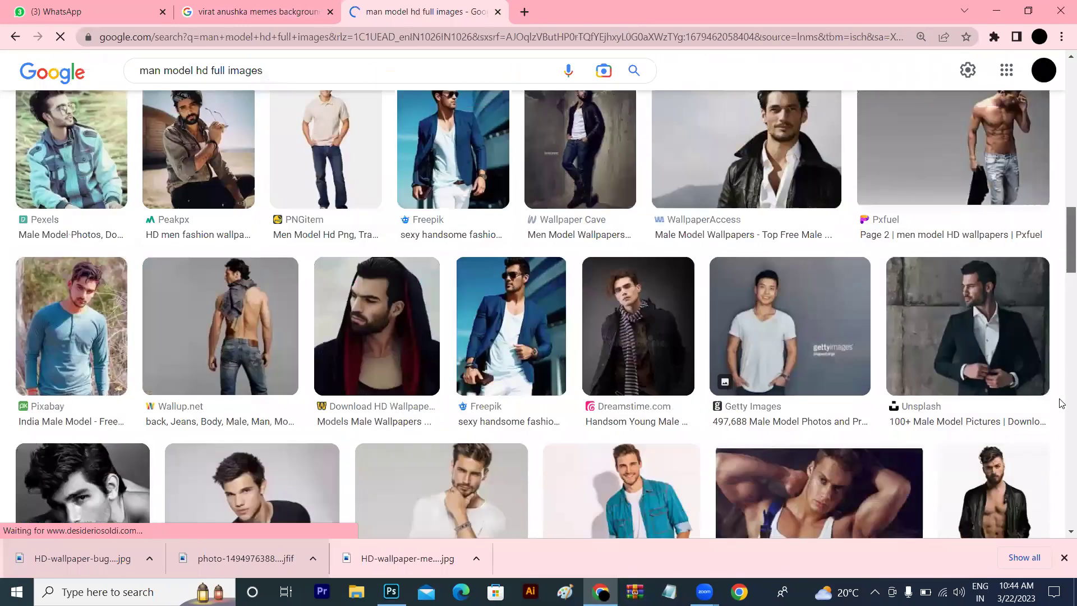
pyautogui.scroll(-5, 1061, 410)
pyautogui.scroll(-2, 1062, 437)
pyautogui.scroll(-1, 1062, 457)
pyautogui.scroll(-2, 1061, 477)
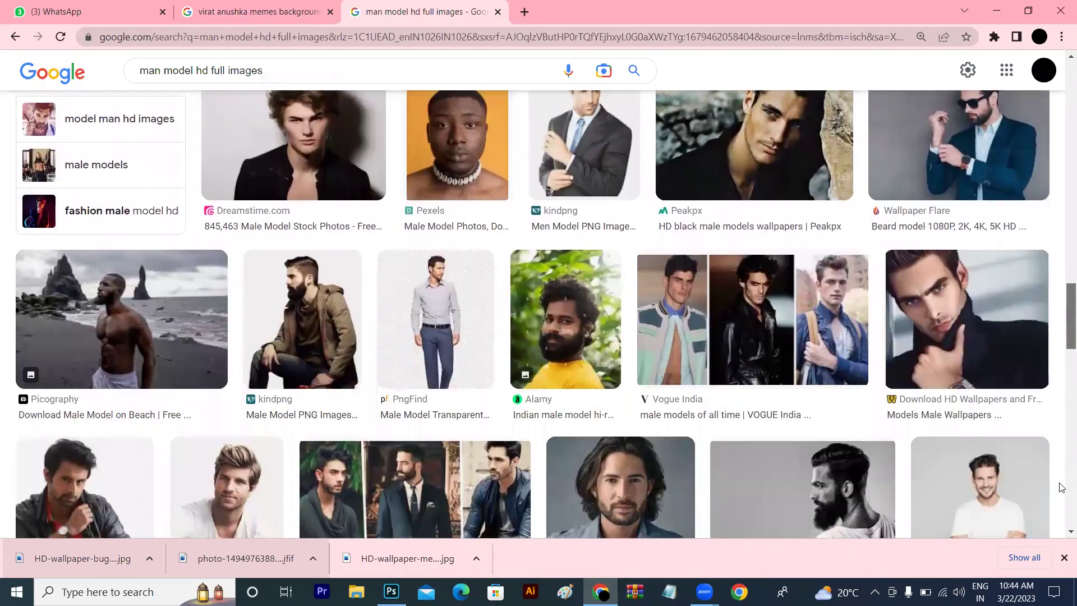
pyautogui.scroll(-2, 1062, 493)
pyautogui.scroll(-5, 1061, 527)
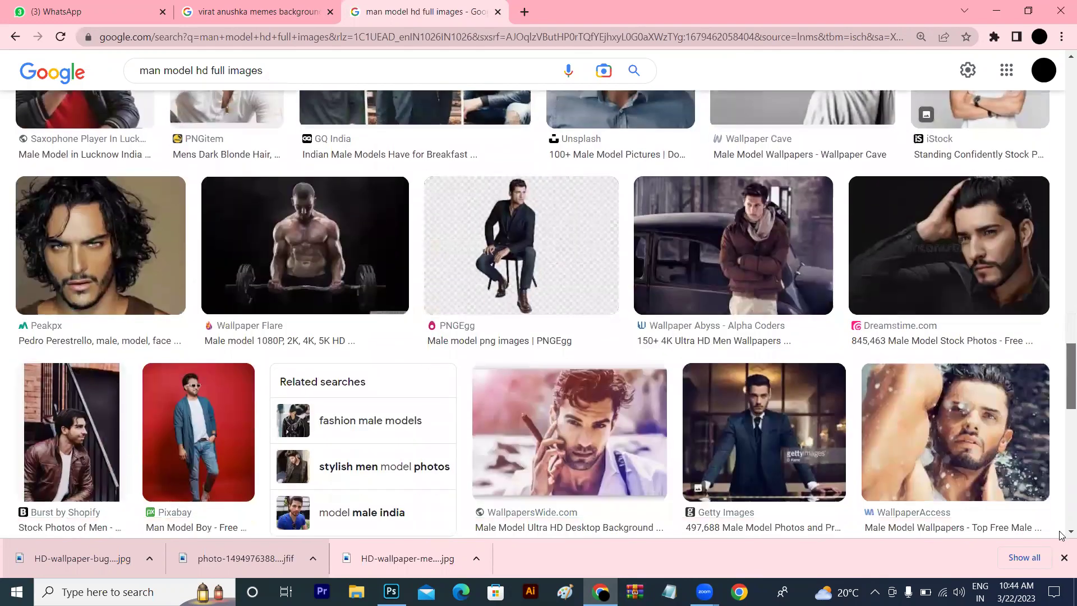
pyautogui.scroll(-6, 1062, 382)
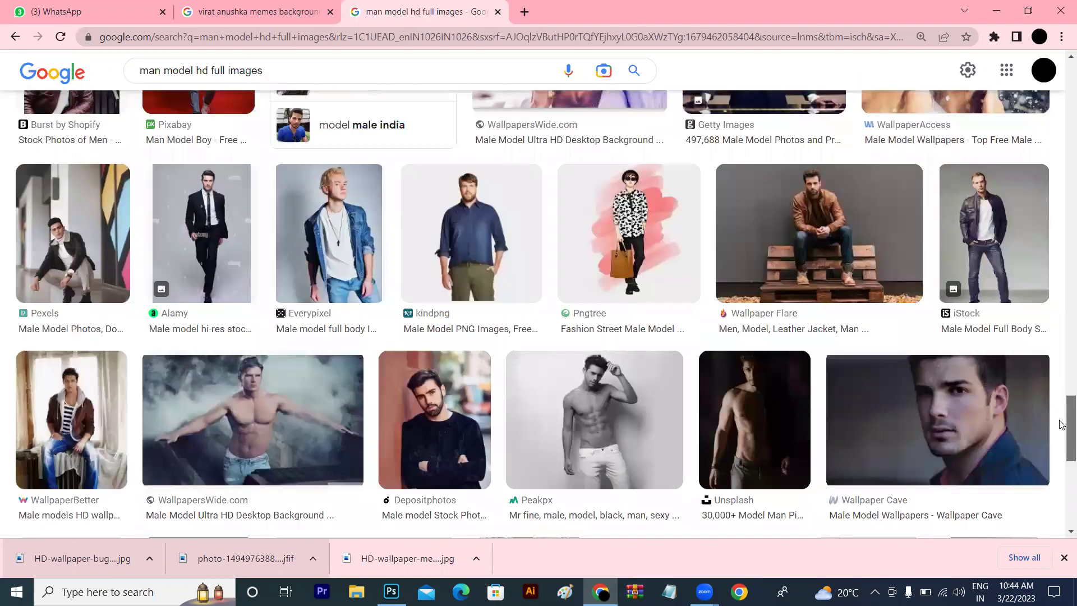
pyautogui.scroll(-1, 1062, 416)
pyautogui.scroll(-2, 1062, 437)
pyautogui.scroll(-4, 1062, 443)
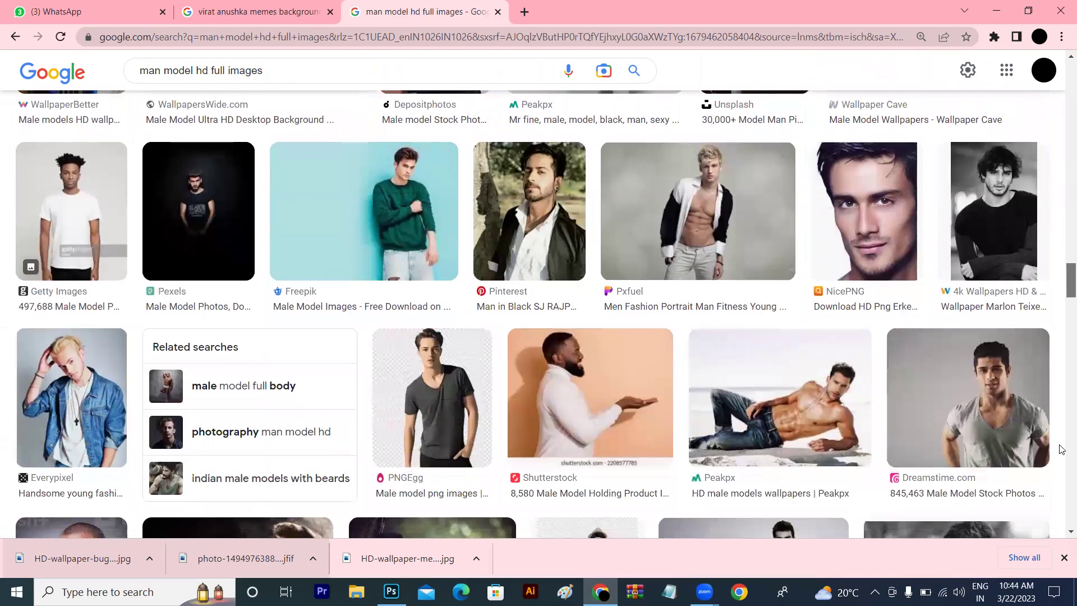
pyautogui.scroll(-4, 1062, 448)
pyautogui.scroll(-3, 1062, 460)
pyautogui.scroll(-2, 1062, 474)
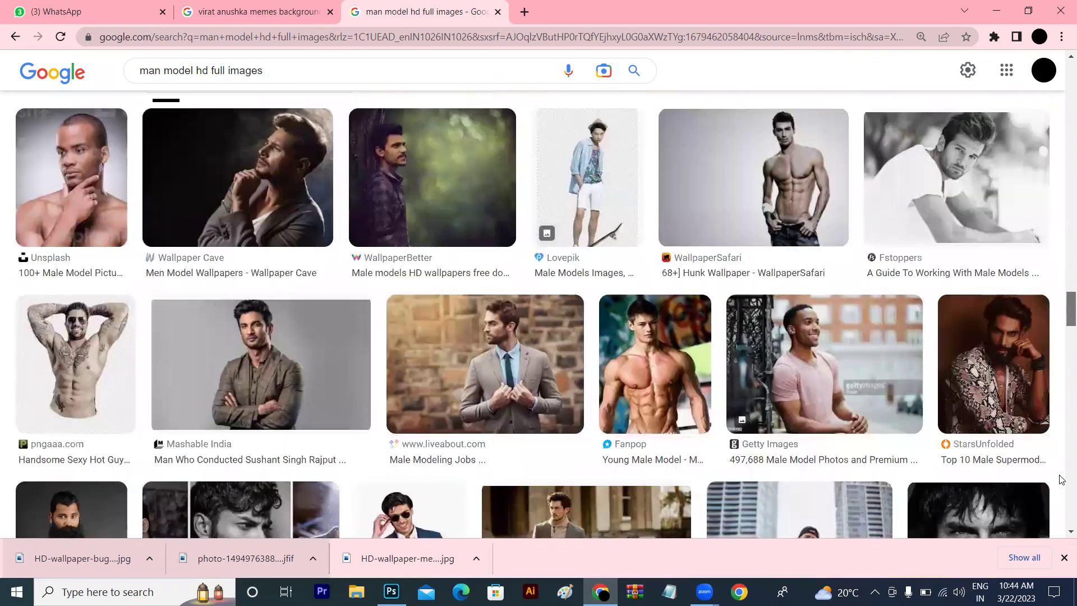
pyautogui.scroll(-3, 1062, 492)
pyautogui.scroll(-6, 1062, 505)
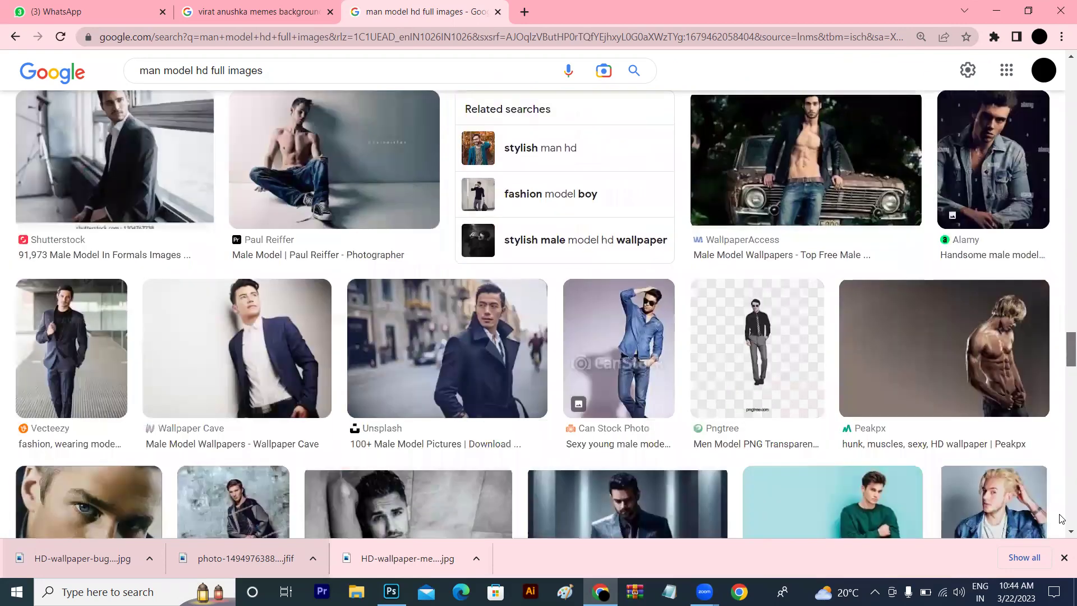
pyautogui.scroll(-2, 1062, 524)
pyautogui.scroll(-2, 1062, 533)
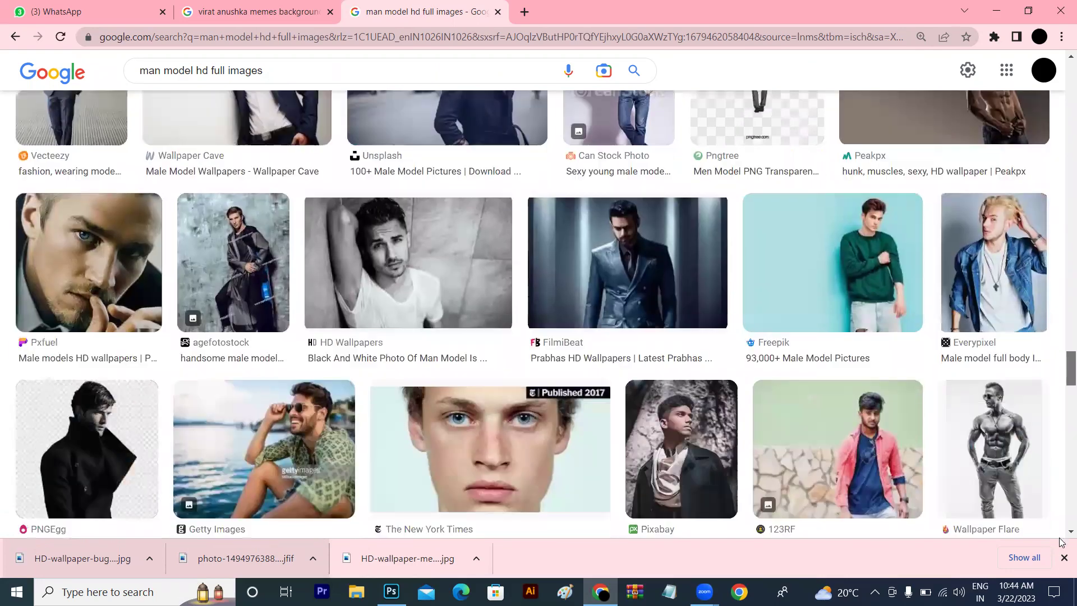
pyautogui.scroll(-1, 1062, 538)
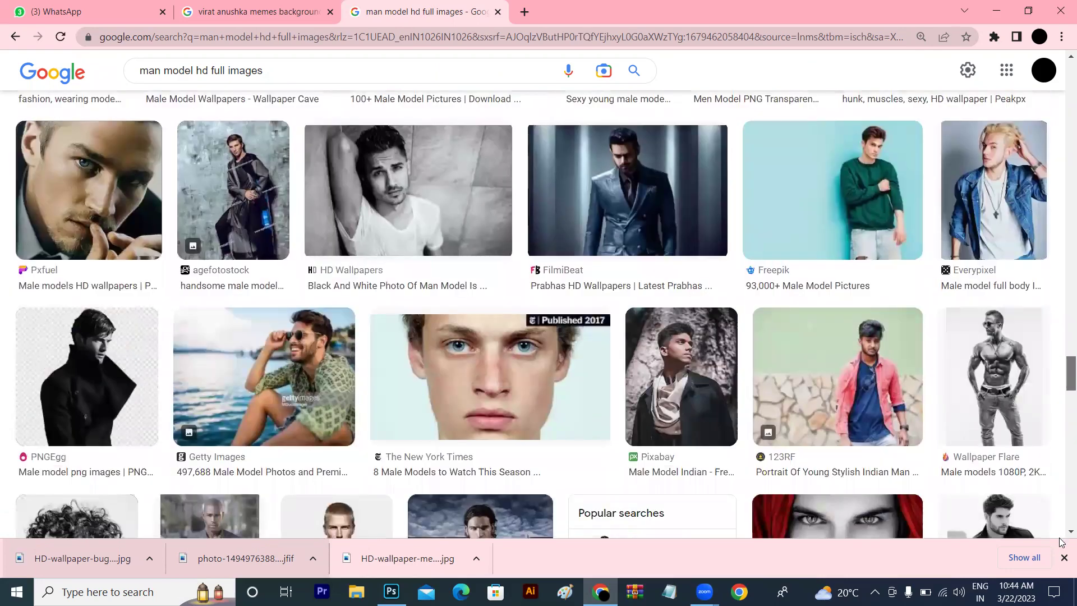
pyautogui.scroll(15, 1060, 393)
pyautogui.scroll(15, 1060, 359)
pyautogui.scroll(5, 1060, 338)
pyautogui.scroll(5, 1059, 326)
pyautogui.scroll(5, 1059, 308)
pyautogui.scroll(5, 1060, 297)
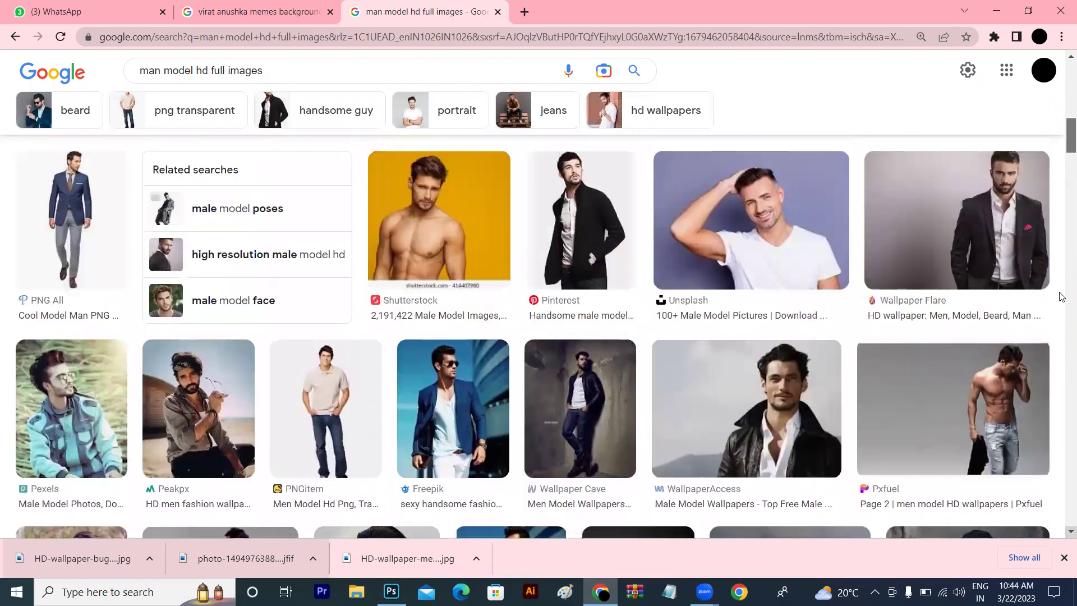
# Preview the Peakpx, standing-man and Delhi model photos, briefly visiting one source page.
pyautogui.click(216, 415)
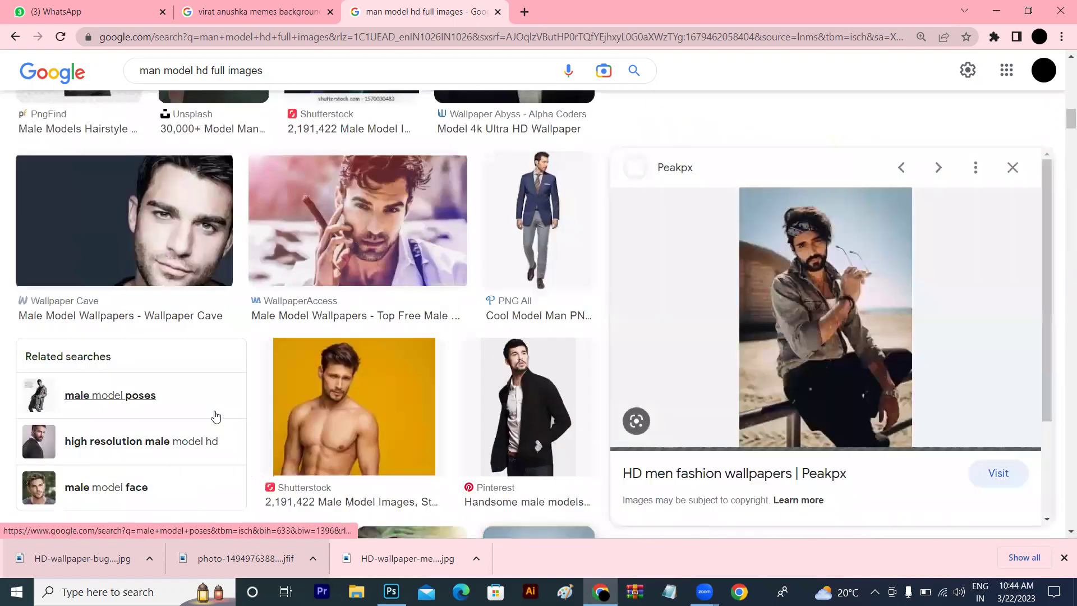
pyautogui.moveTo(1047, 168); pyautogui.dragTo(1043, 290)
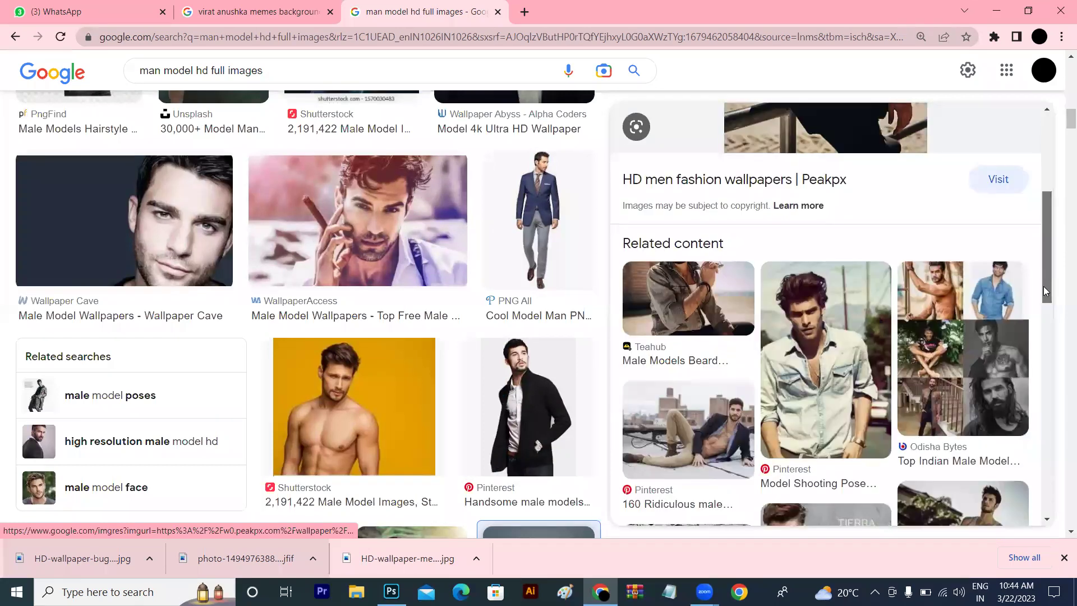
pyautogui.scroll(-2, 1043, 290)
pyautogui.click(955, 424)
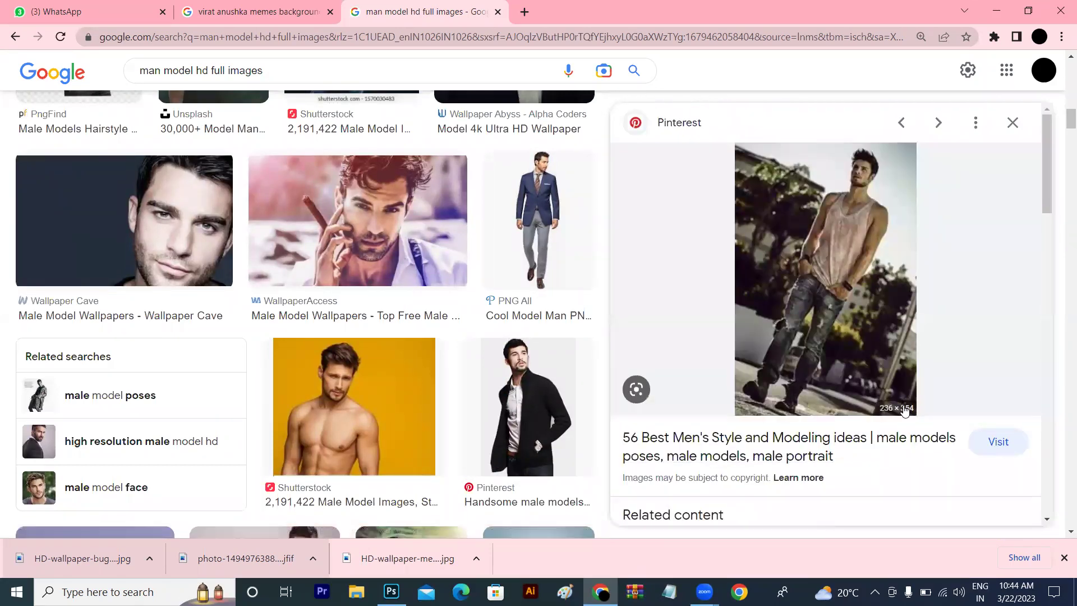
pyautogui.moveTo(1048, 178); pyautogui.dragTo(1045, 300)
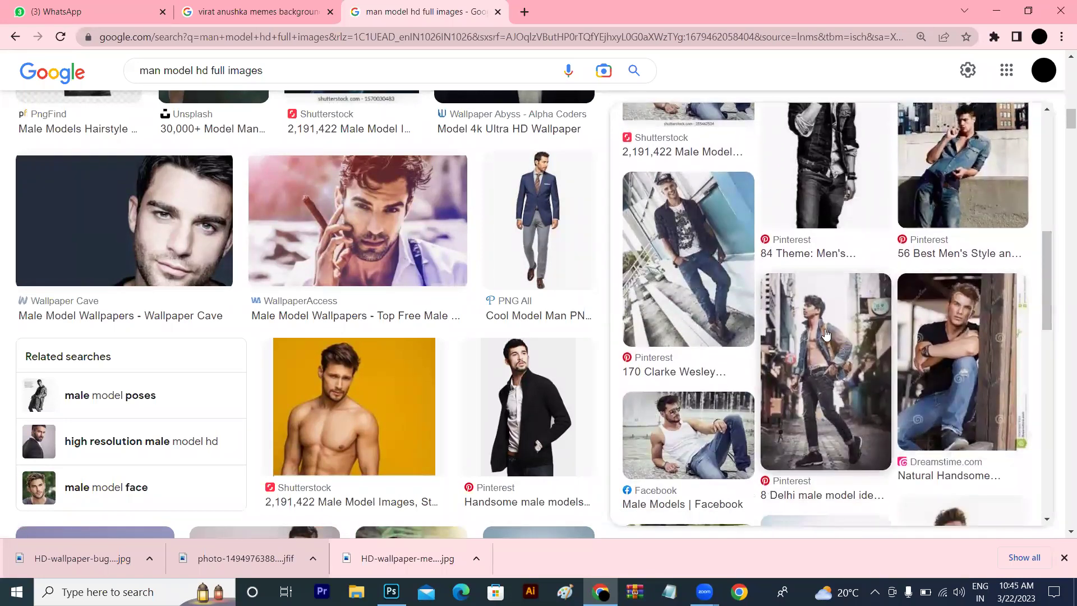
pyautogui.click(879, 286)
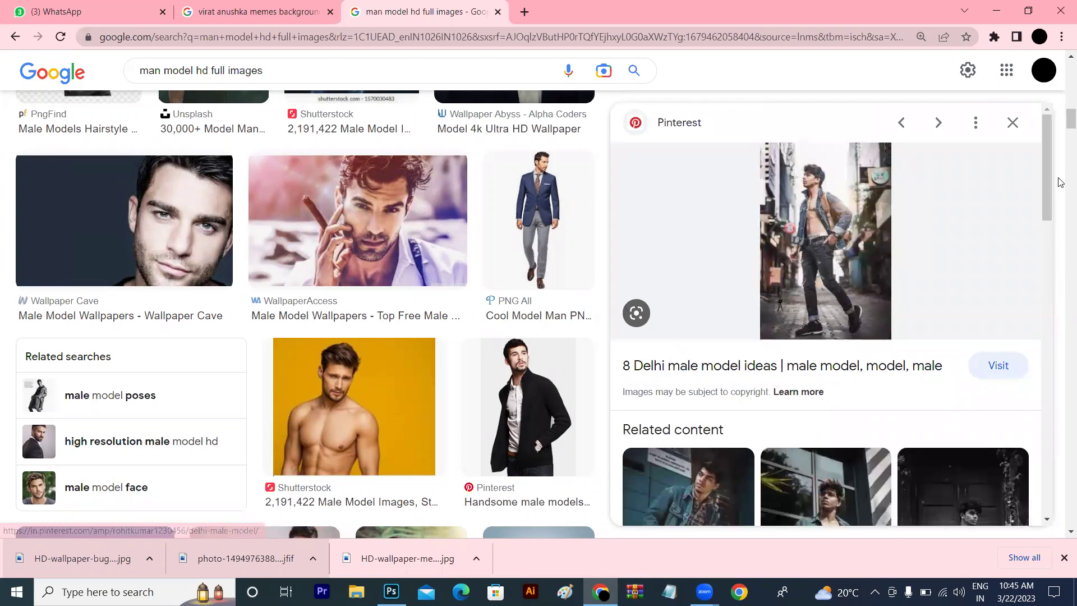
pyautogui.moveTo(1046, 129); pyautogui.dragTo(1048, 246)
pyautogui.click(639, 295)
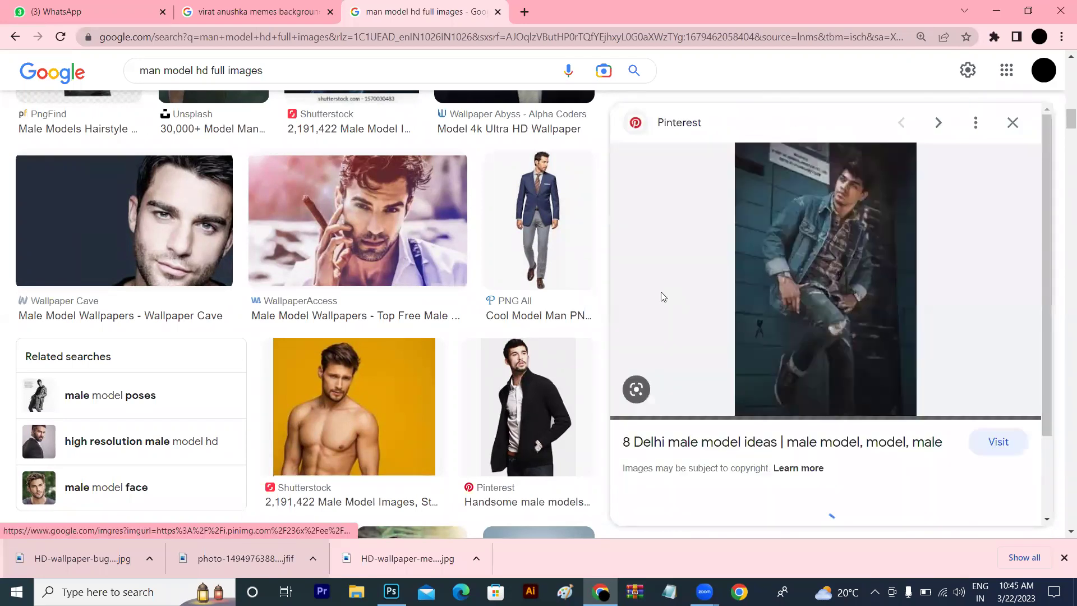
pyautogui.click(686, 442)
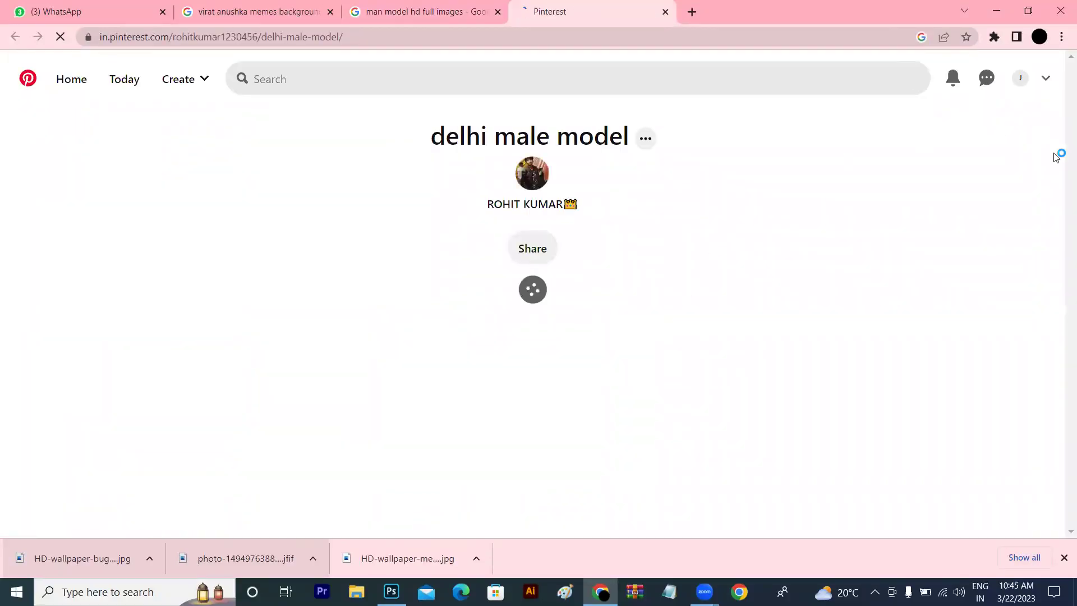
pyautogui.click(414, 7)
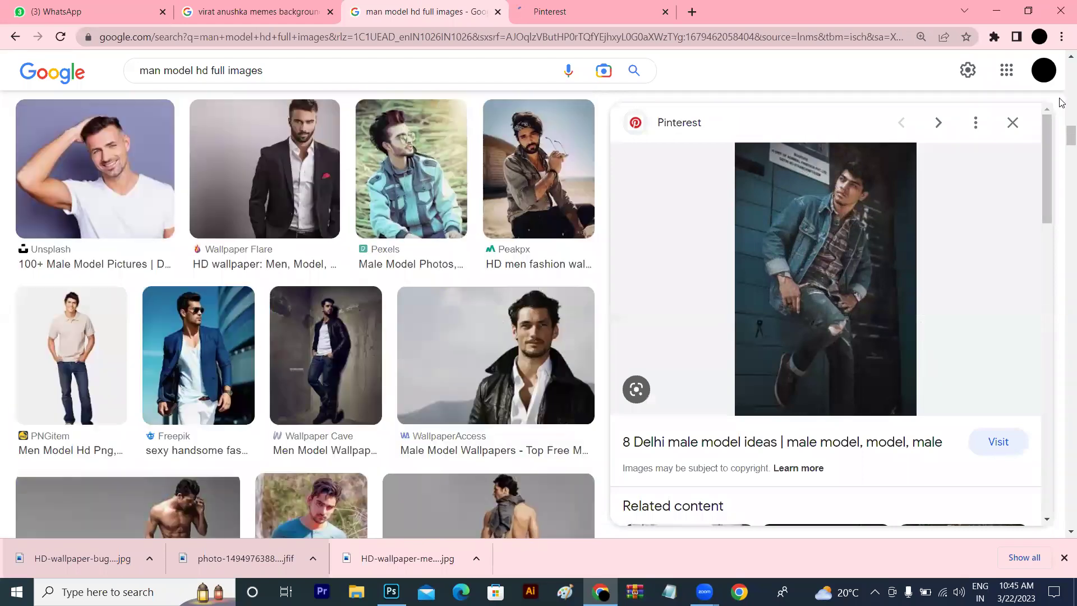
# Preview the Wallpaper Cave photo of the man in sunglasses leaning on a wall.
pyautogui.scroll(-7, 1062, 459)
pyautogui.click(342, 348)
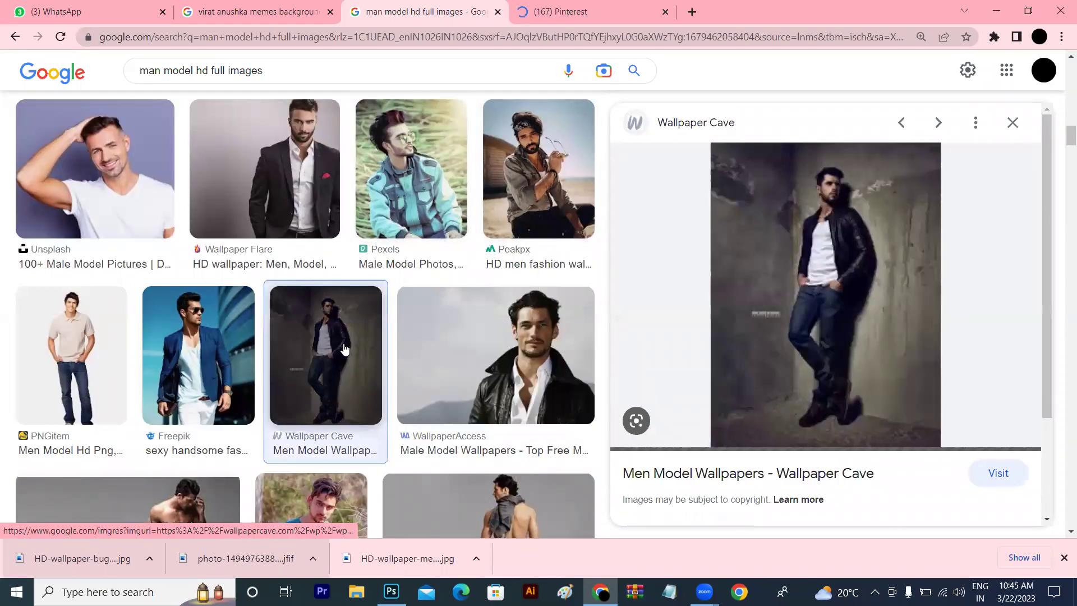
pyautogui.moveTo(1048, 119); pyautogui.dragTo(1052, 340)
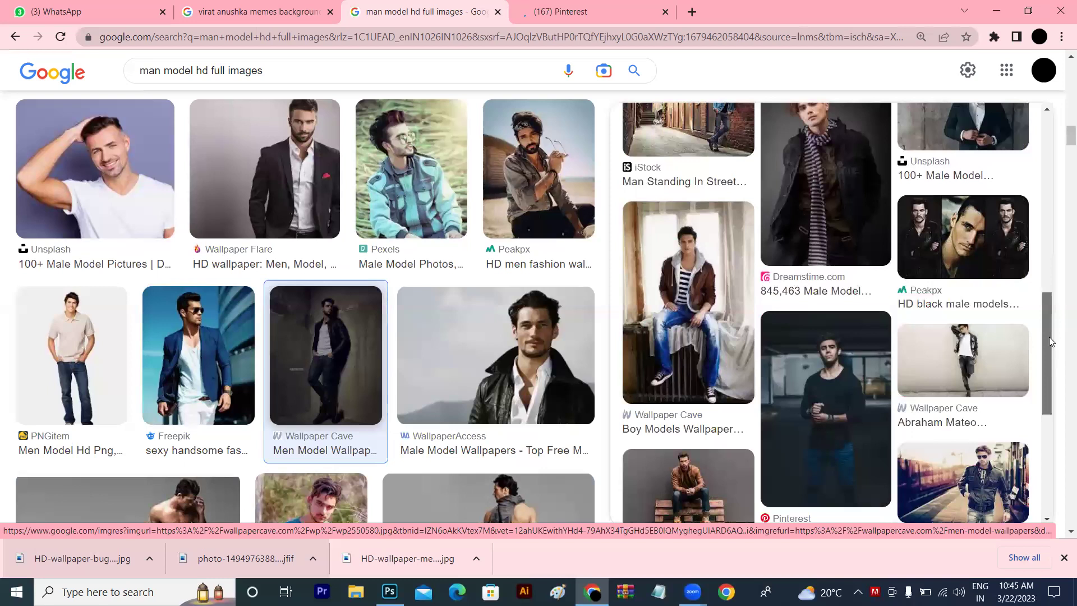
pyautogui.click(993, 361)
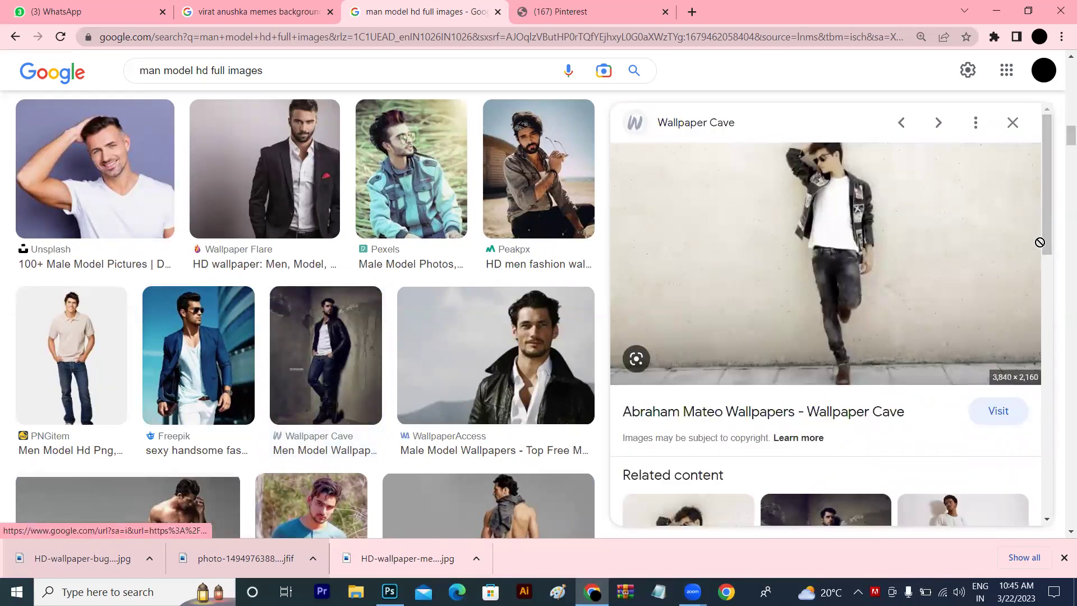
pyautogui.moveTo(1038, 240); pyautogui.dragTo(1039, 207)
pyautogui.scroll(-5, 1038, 207)
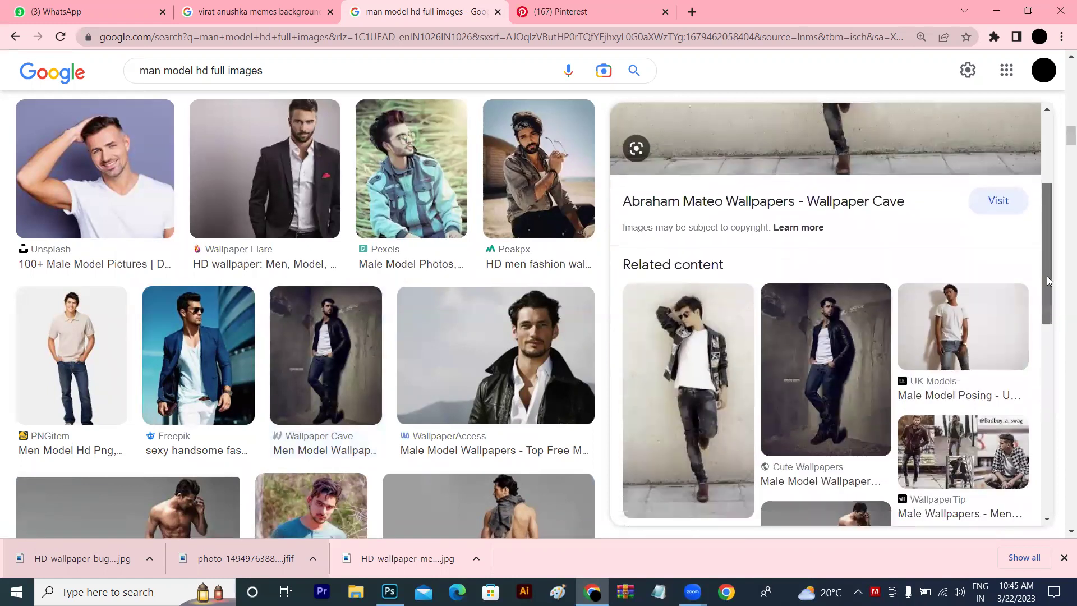
pyautogui.click(685, 287)
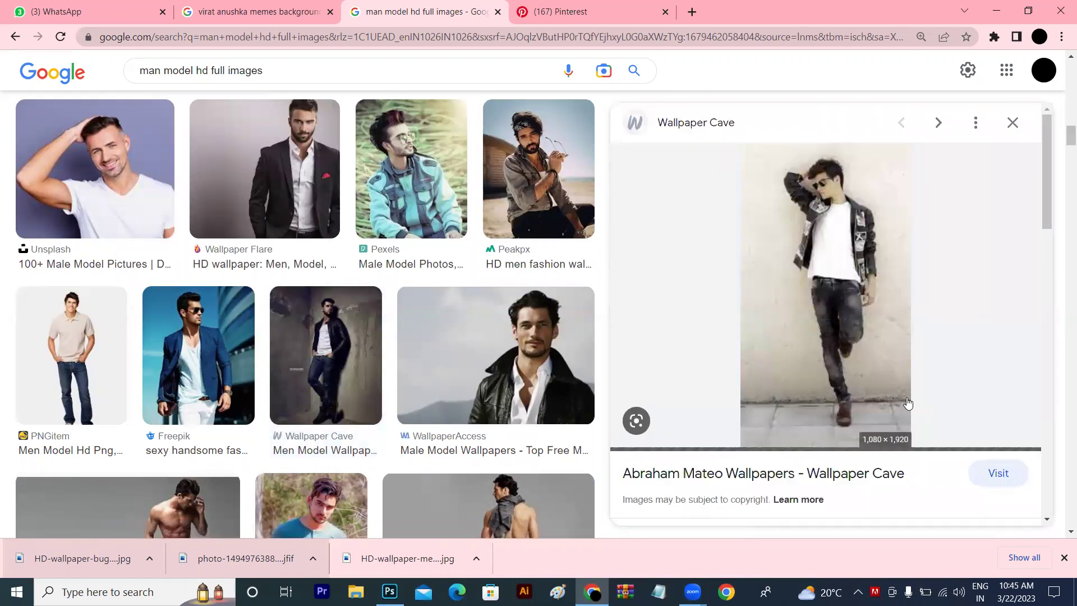
# Save the large wall photo to the computer as wp3754716.jpg.
pyautogui.rightClick(845, 228)
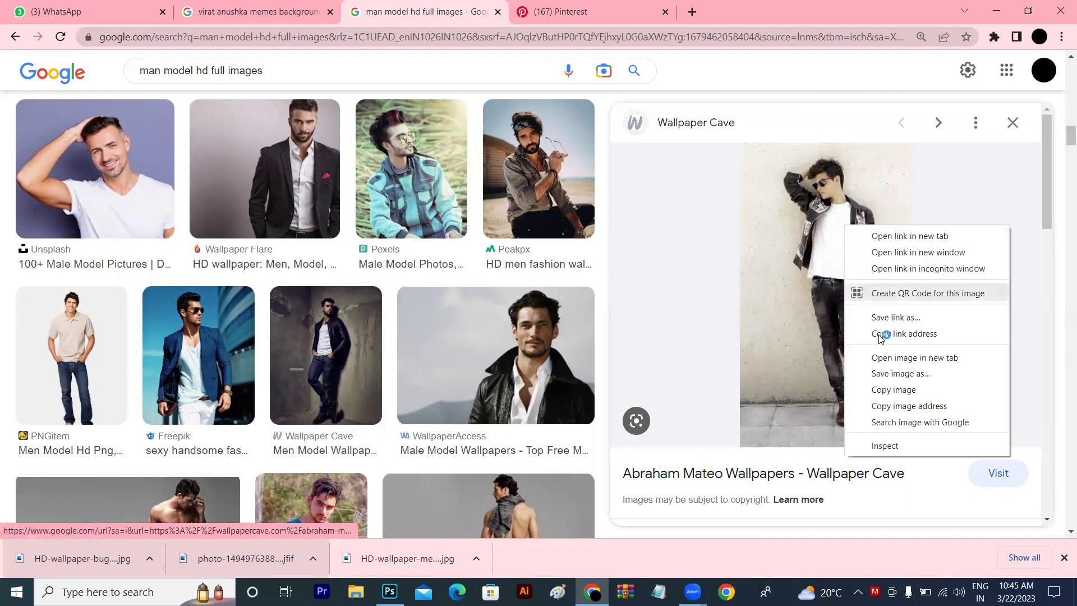
pyautogui.click(896, 374)
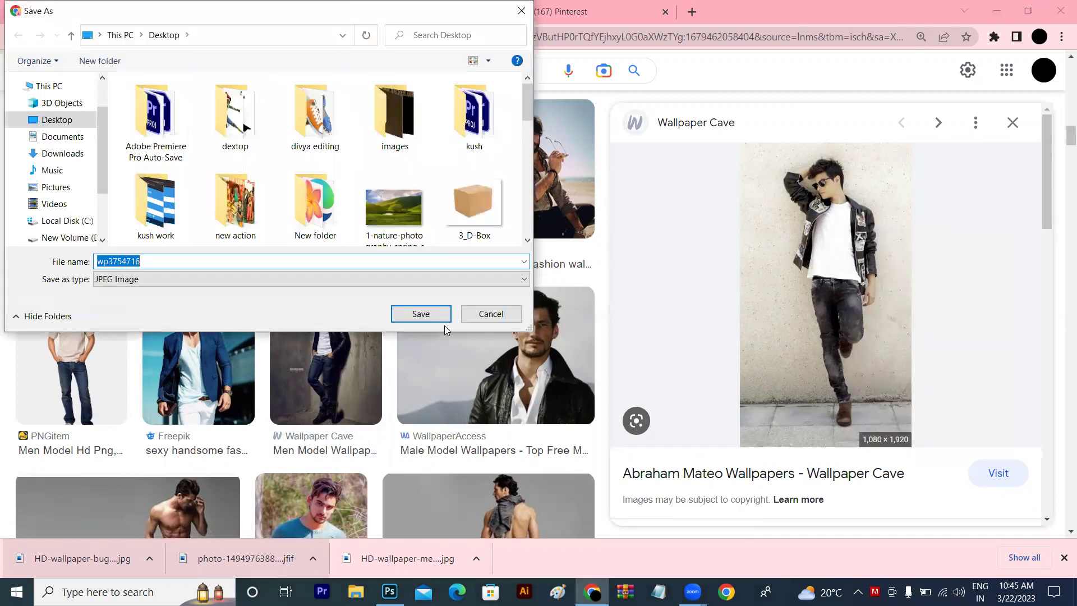
pyautogui.click(439, 314)
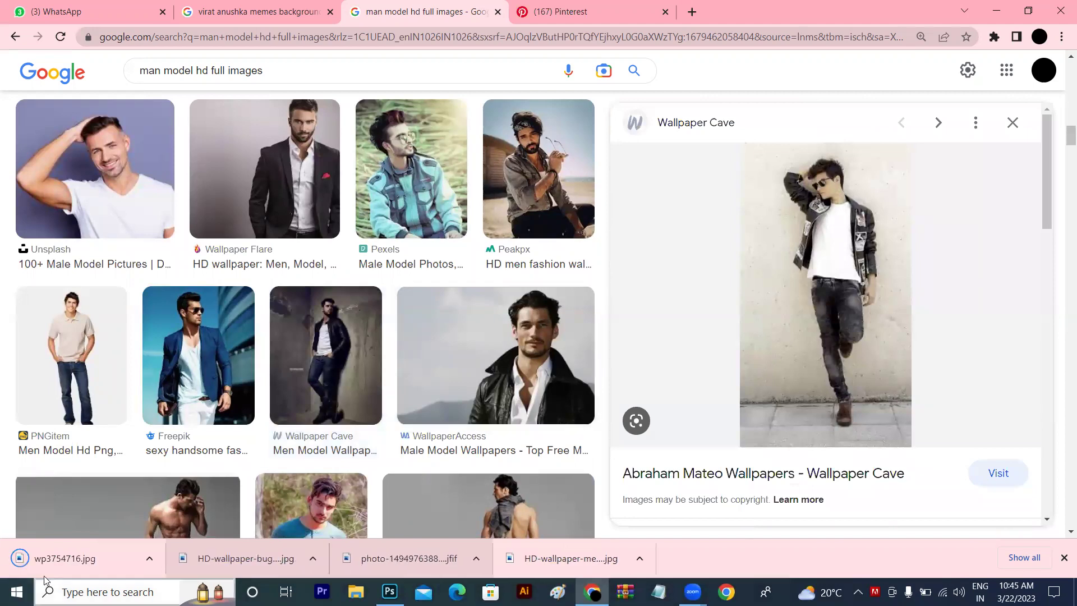
# Open wp3754716.jpg in Photoshop and close the Bugatti composite without saving.
pyautogui.click(389, 592)
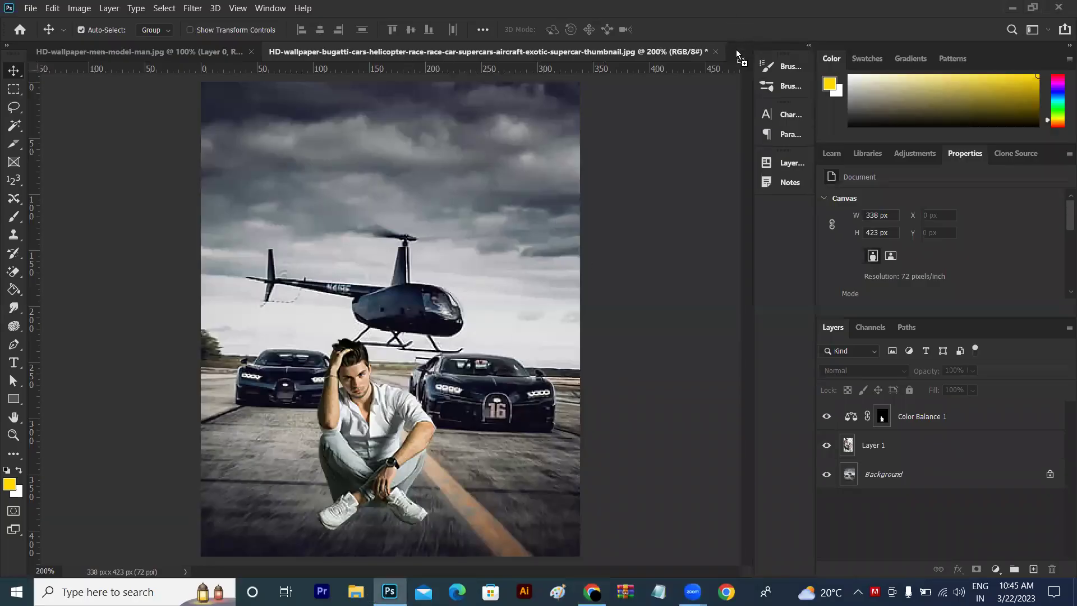
pyautogui.moveTo(736, 49); pyautogui.dragTo(736, 49)
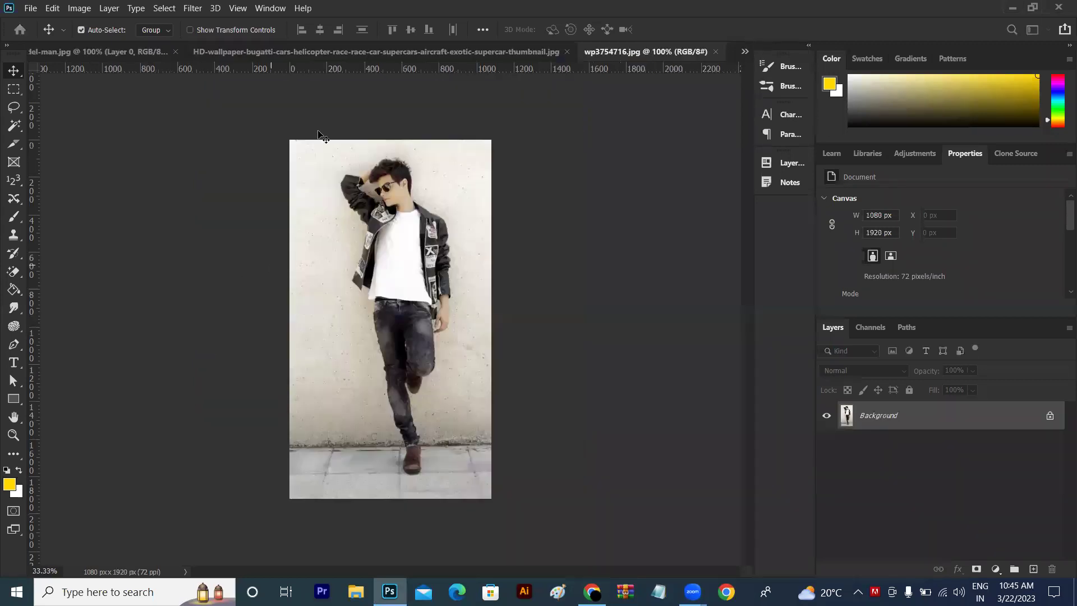
pyautogui.click(526, 49)
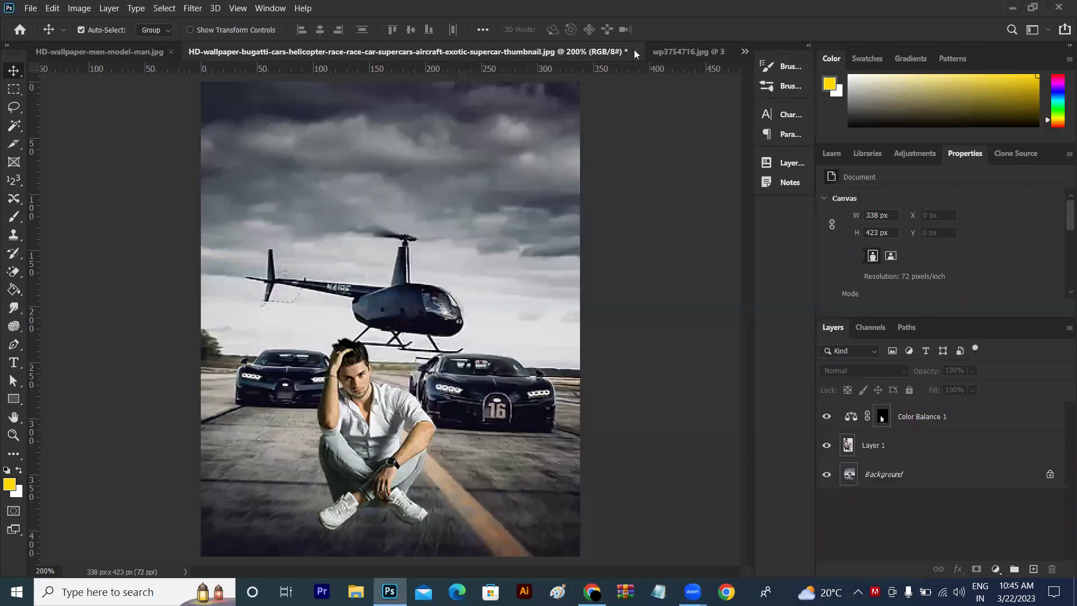
pyautogui.click(635, 51)
pyautogui.click(555, 231)
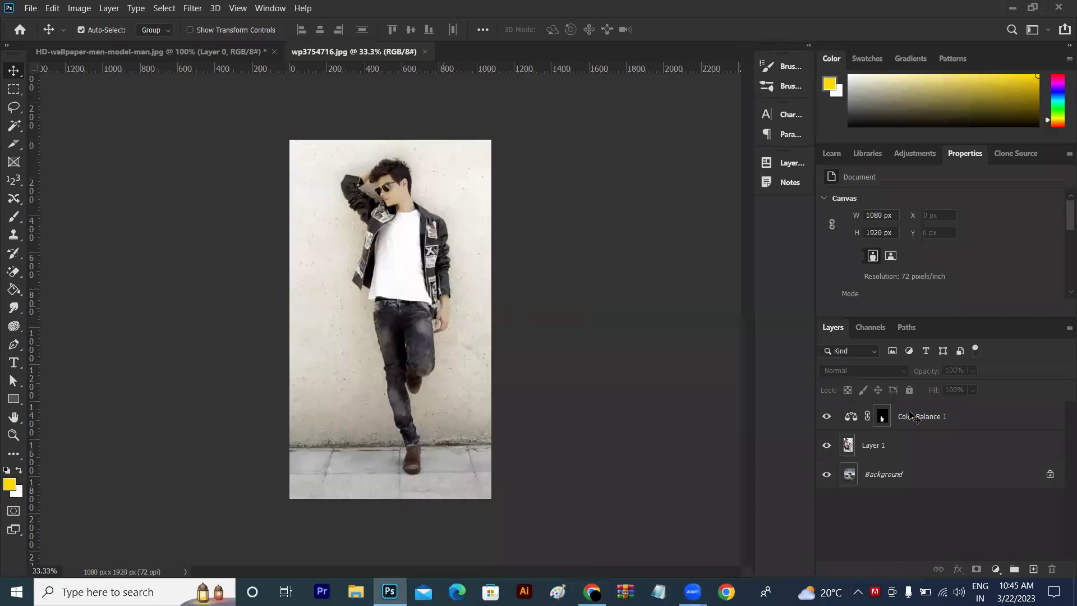
# Unlock the wall photo's background into Layer 0 and zoom to 50%.
pyautogui.click(1049, 417)
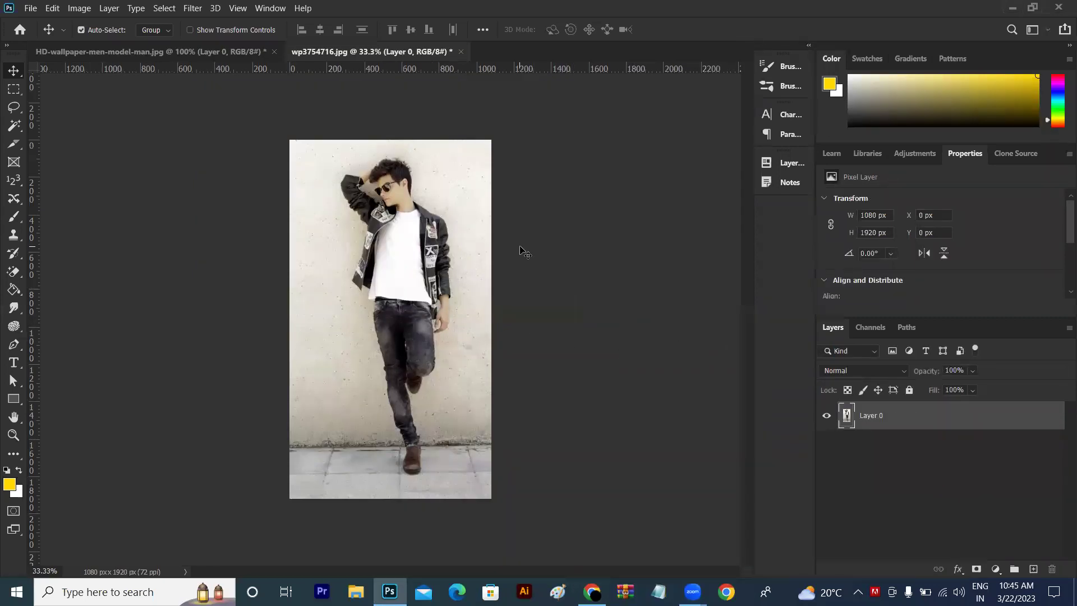
pyautogui.hotkey('ctrl', '+')
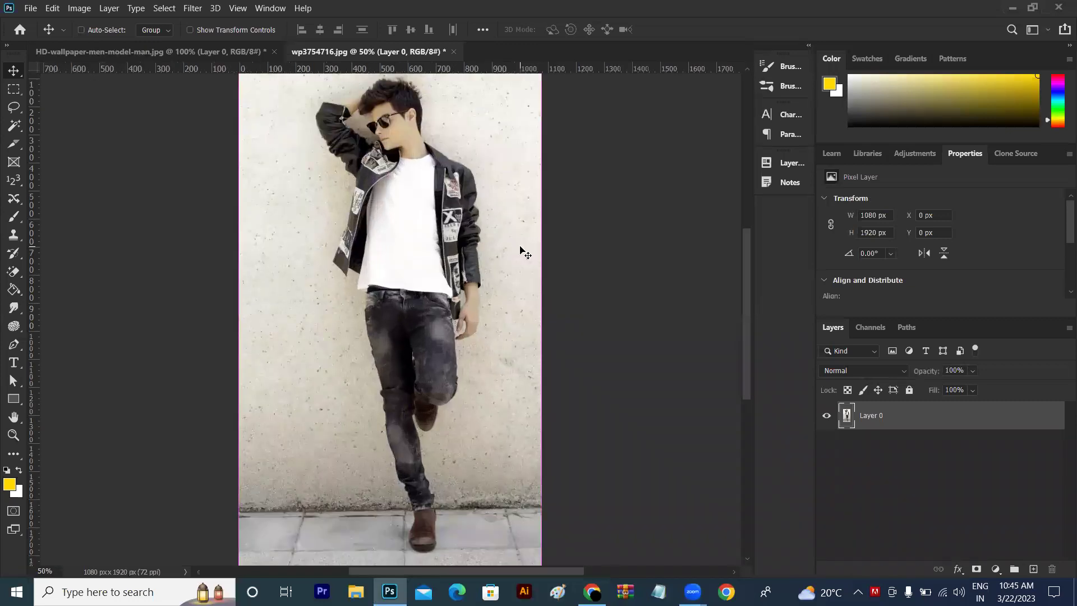
pyautogui.moveTo(746, 341); pyautogui.dragTo(746, 321)
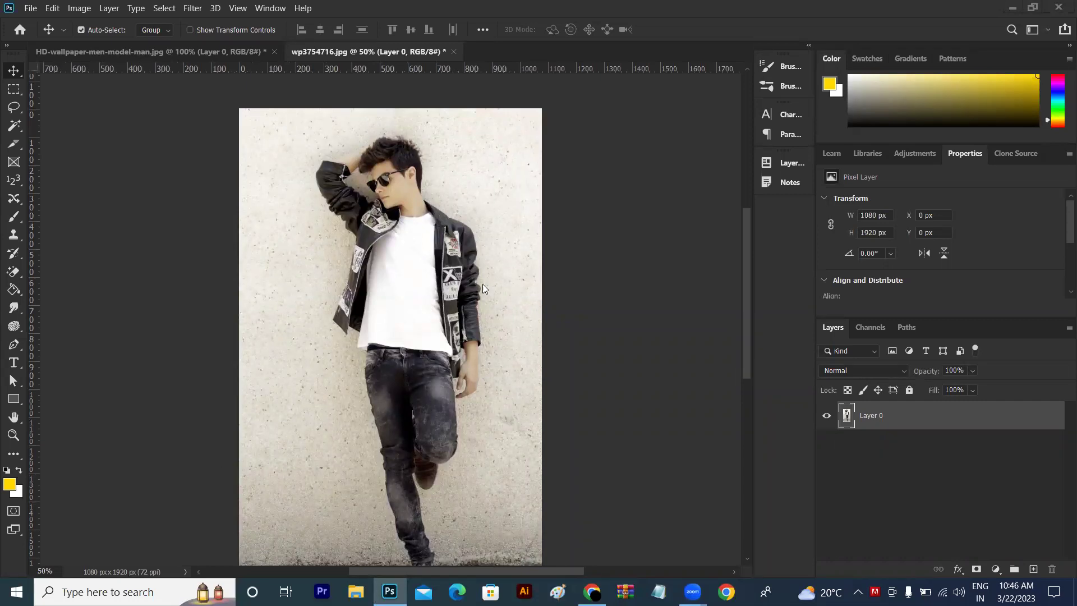
# Choose Select > Subject to auto-select the man in the wall photo.
pyautogui.click(164, 9)
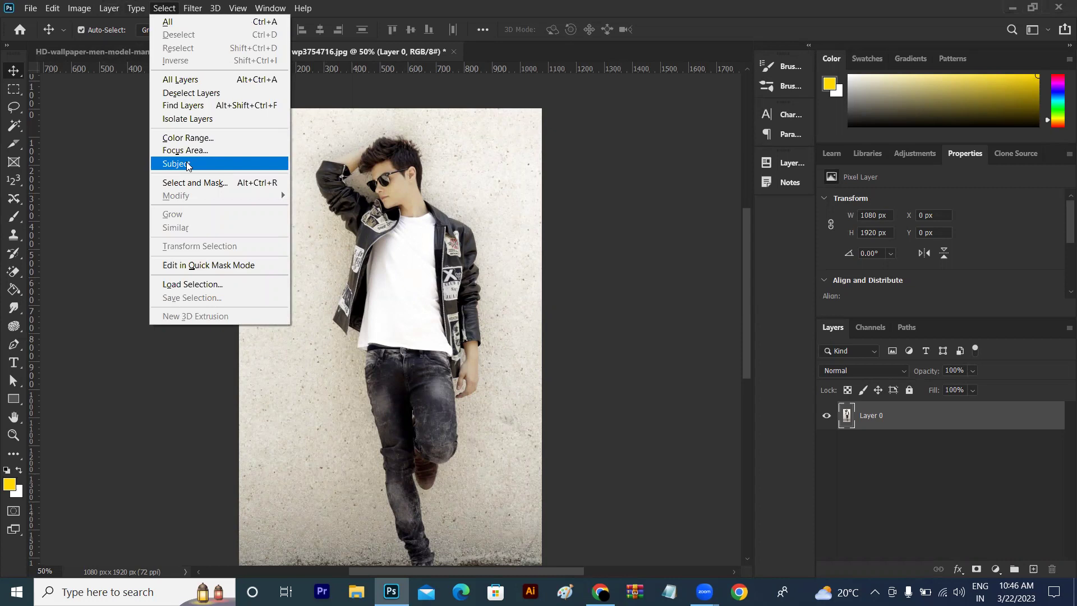
pyautogui.click(187, 164)
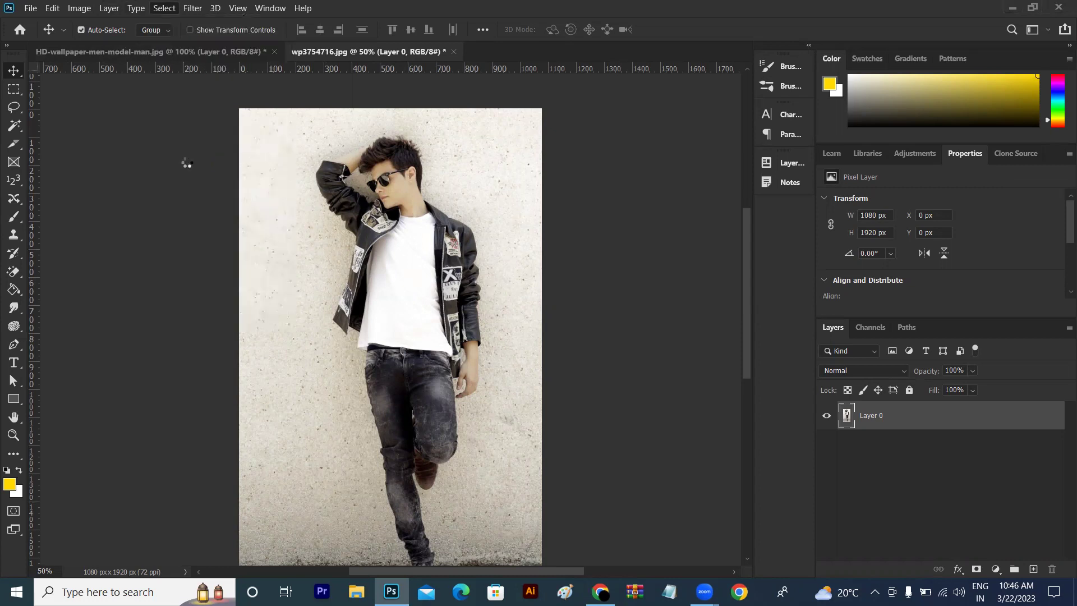
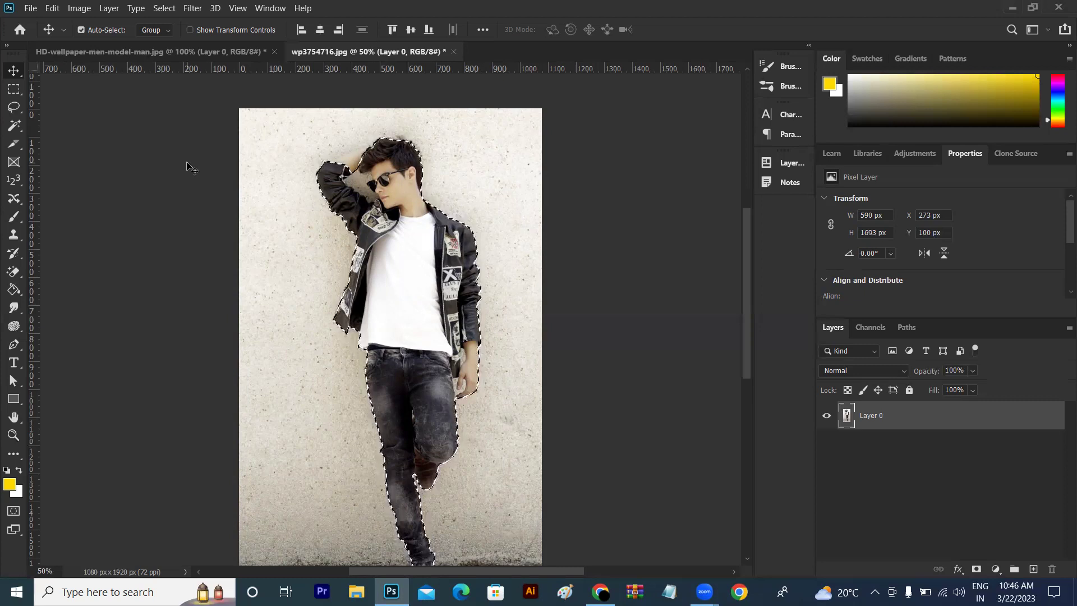
# Copy the selected man to a new layer, check the cut-out against the hidden photo, then undo.
pyautogui.moveTo(746, 286)
pyautogui.mouseDown()
pyautogui.moveTo(745, 345)
pyautogui.moveTo(756, 268)
pyautogui.mouseUp()
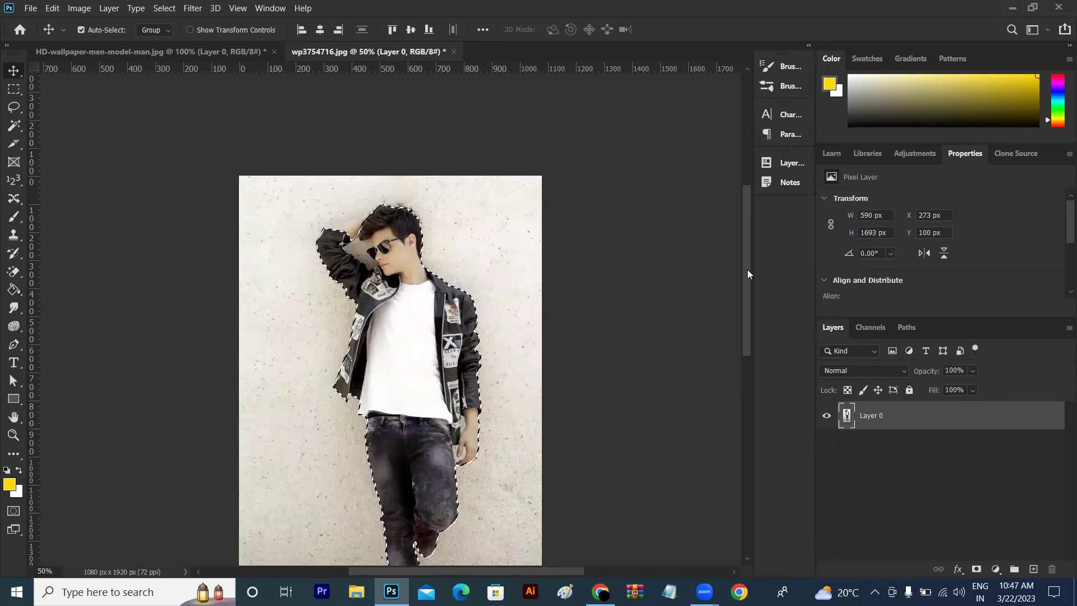
pyautogui.moveTo(742, 298); pyautogui.dragTo(743, 319)
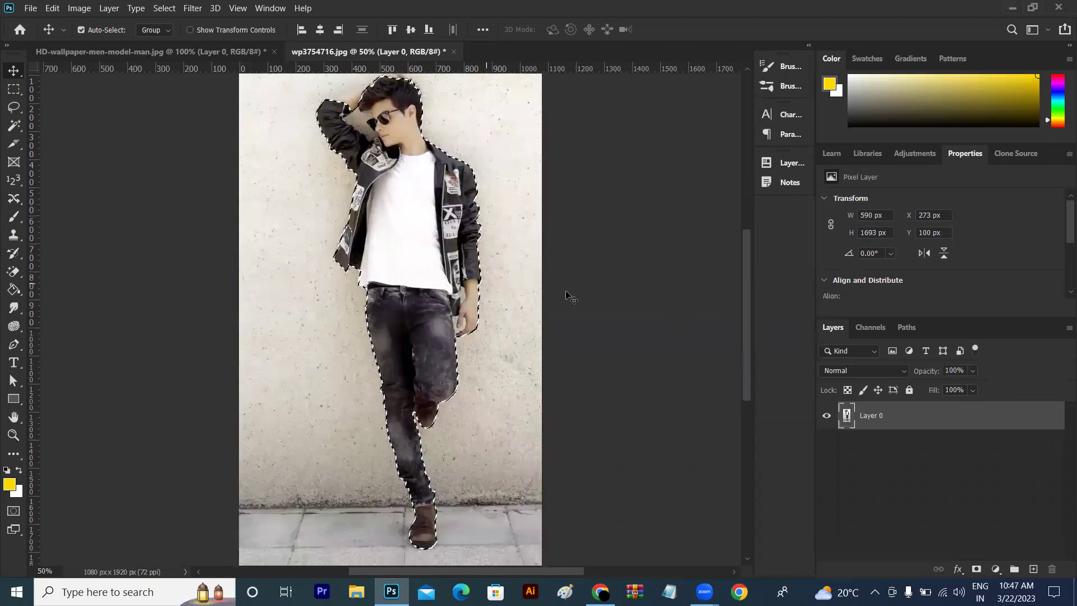
pyautogui.press('ctrl')
pyautogui.hotkey('ctrl', 'j')
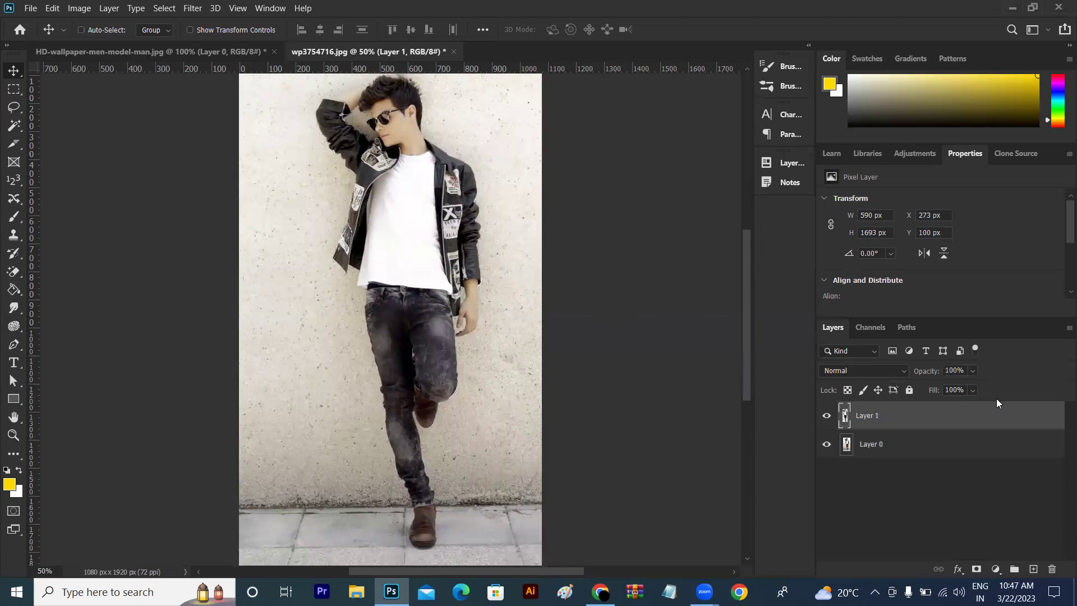
pyautogui.click(824, 445)
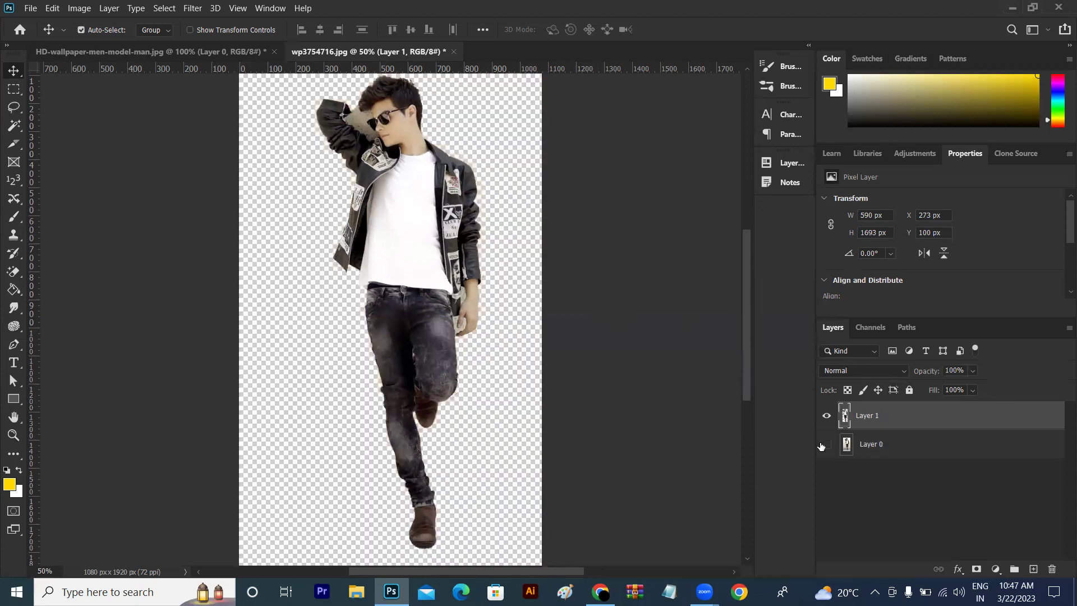
pyautogui.click(825, 445)
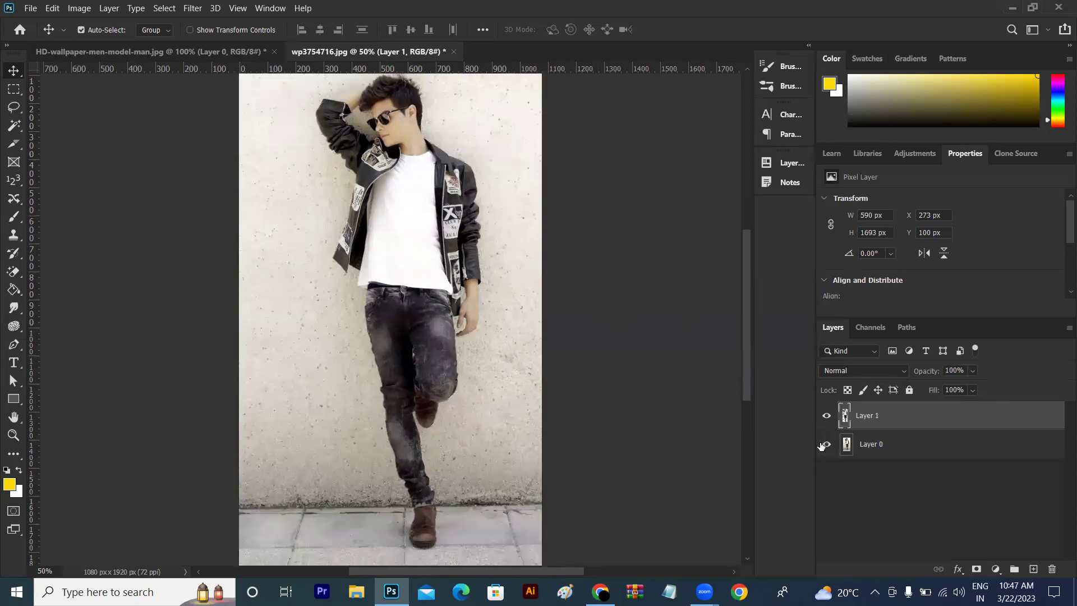
pyautogui.click(825, 444)
pyautogui.hotkey('ctrl', 'z')
pyautogui.press('ctrl')
pyautogui.moveTo(748, 334); pyautogui.dragTo(749, 298)
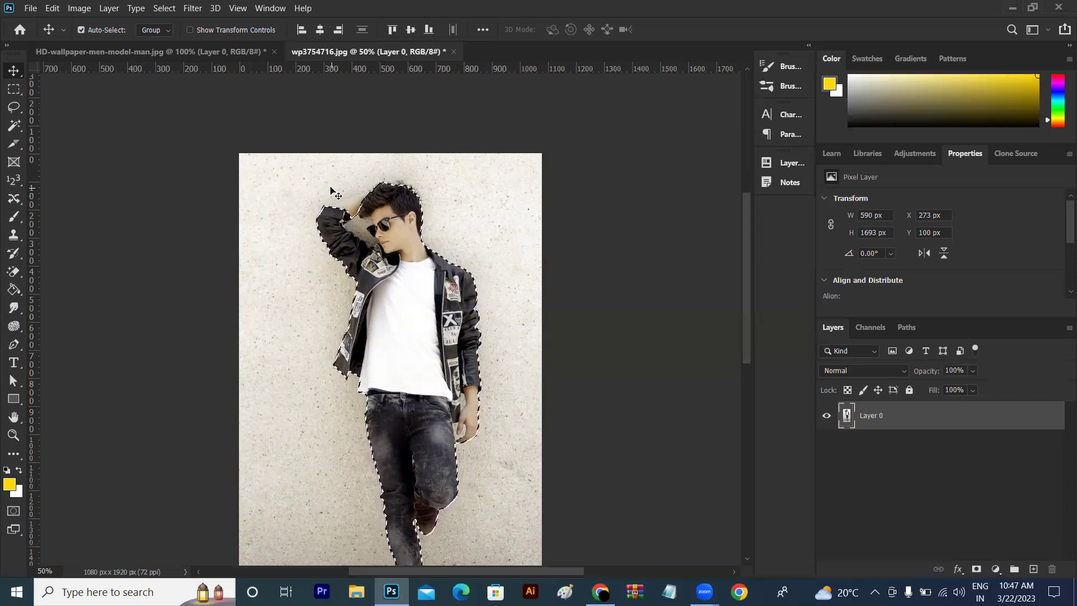
# Clear the current selection and switch to the Quick Selection Tool.
pyautogui.click(15, 127)
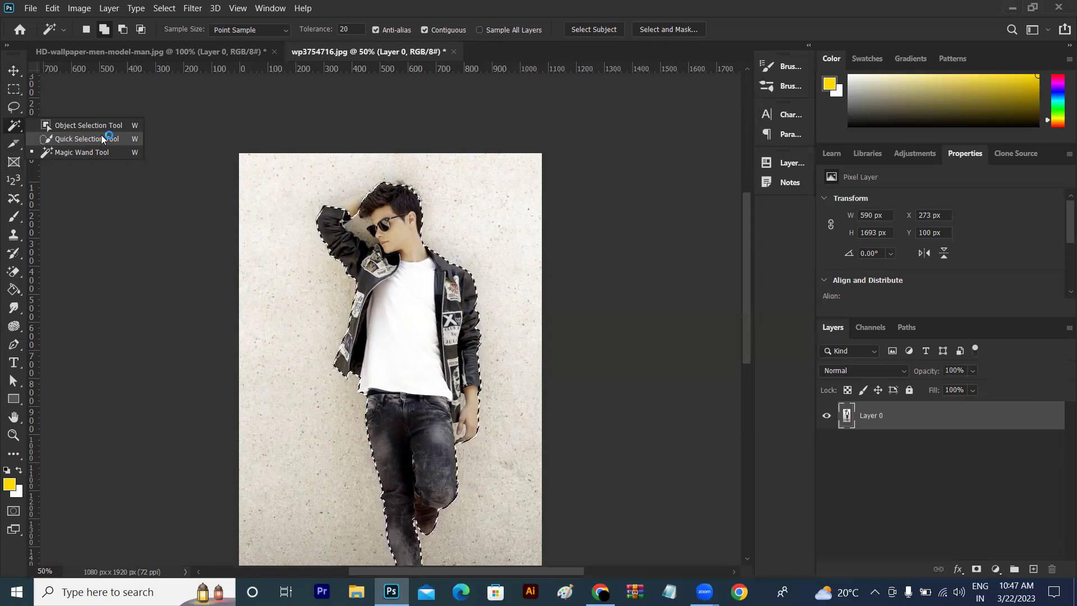
pyautogui.hotkey('ctrl', 'd')
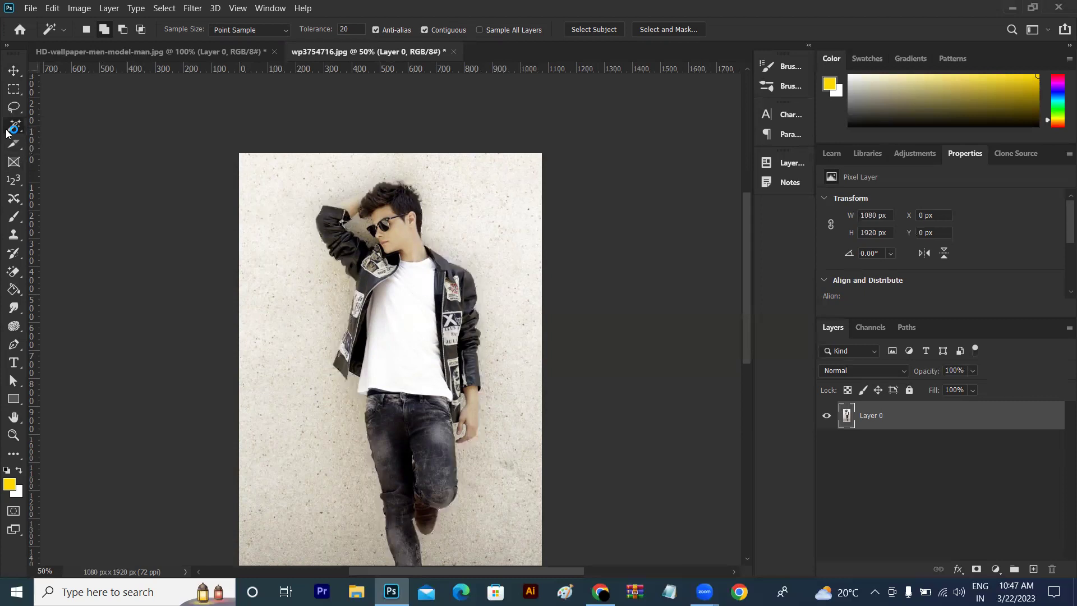
pyautogui.rightClick(22, 132)
pyautogui.click(84, 138)
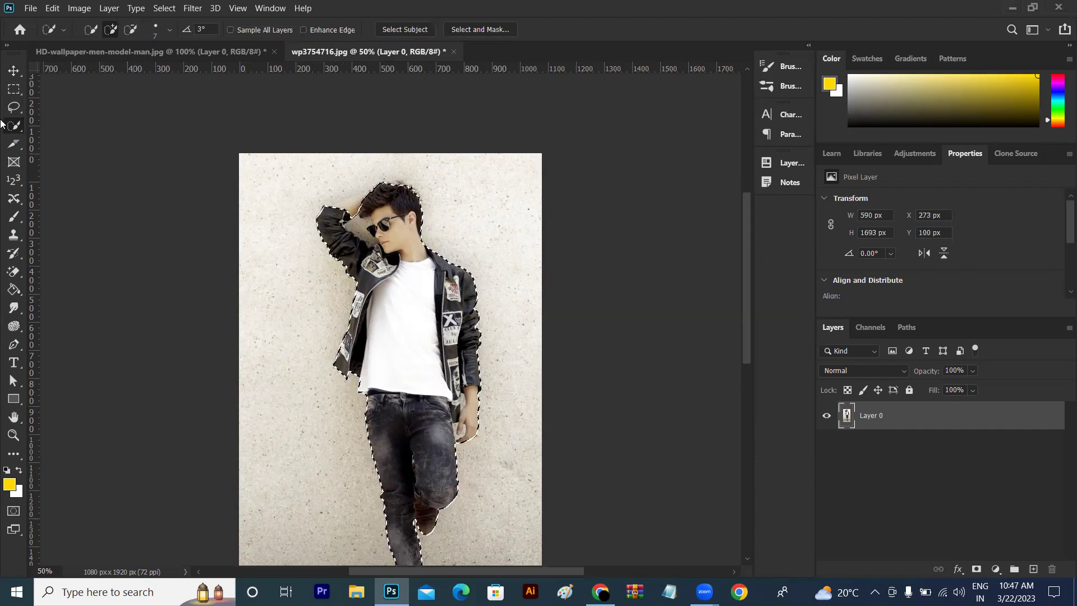
pyautogui.rightClick(12, 126)
pyautogui.click(58, 138)
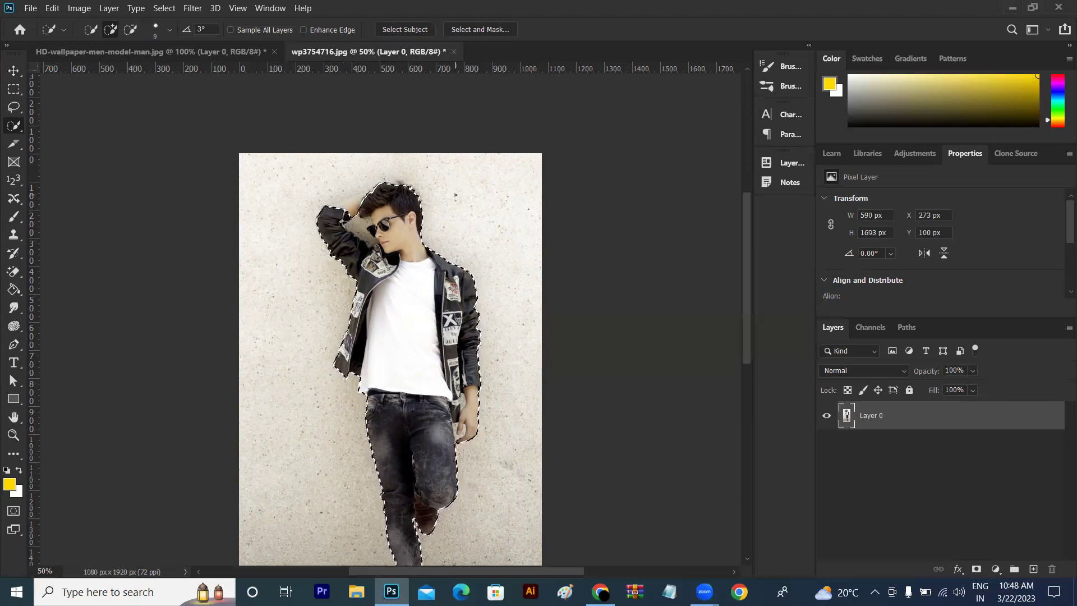
# Set the selection brush to size 45, restore the man's selection, and zoom in.
pyautogui.press(']')
pyautogui.press(']')
pyautogui.press(']')
pyautogui.press(']')
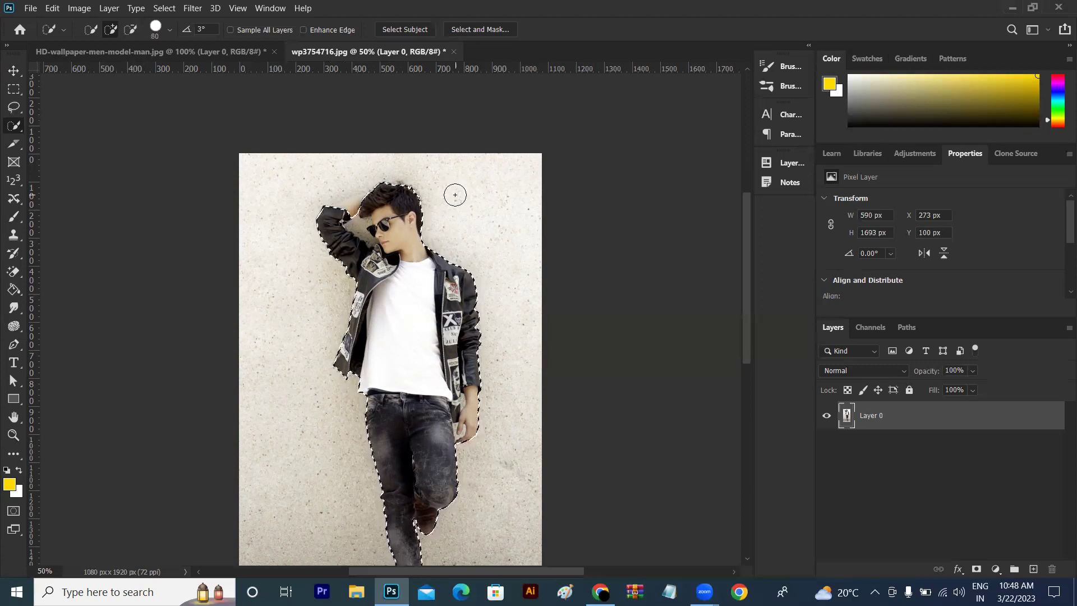
pyautogui.press('[')
pyautogui.press('[')
pyautogui.press('[')
pyautogui.hotkey('ctrl', 'd')
pyautogui.hotkey('ctrl', 'z')
pyautogui.hotkey('ctrl', '+')
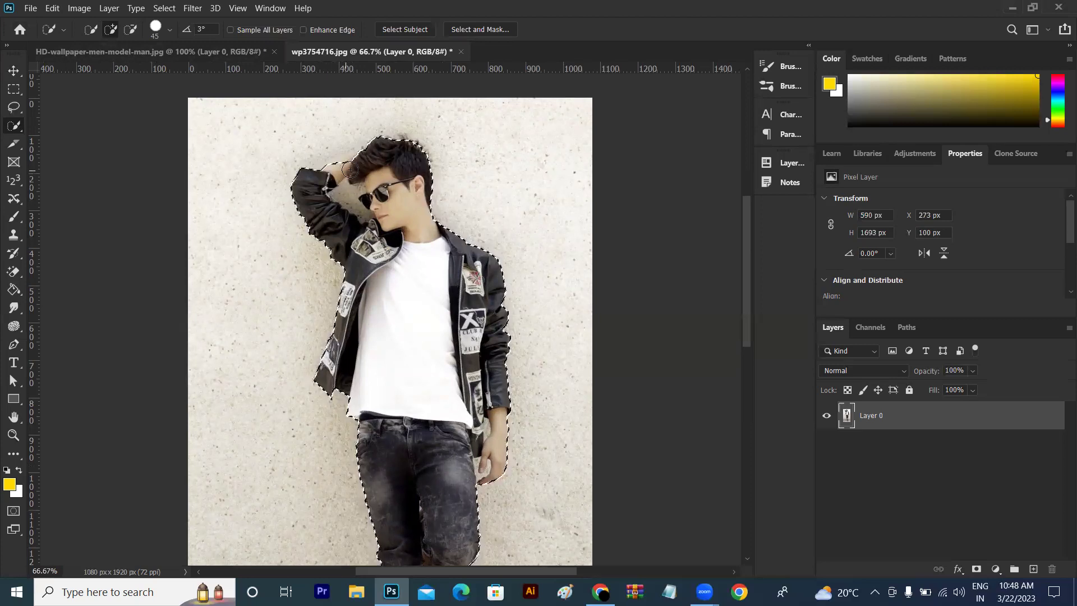
# Add the raised arm to the selection, then switch to Subtract mode with a 20 px brush.
pyautogui.moveTo(339, 166)
pyautogui.mouseDown()
pyautogui.moveTo(320, 169)
pyautogui.moveTo(344, 163)
pyautogui.mouseUp()
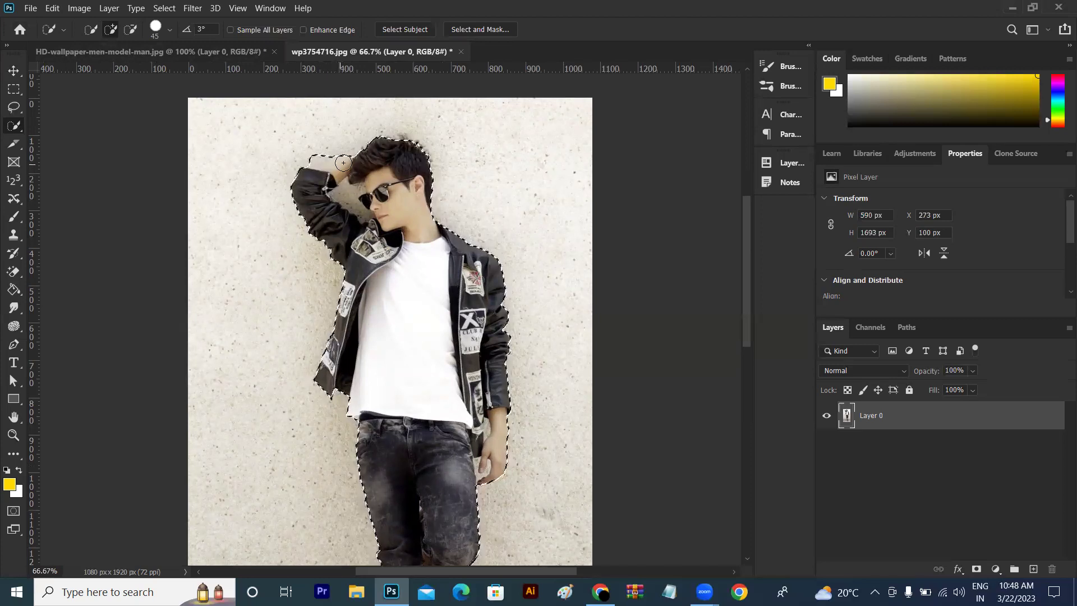
pyautogui.hotkey('ctrl', '+')
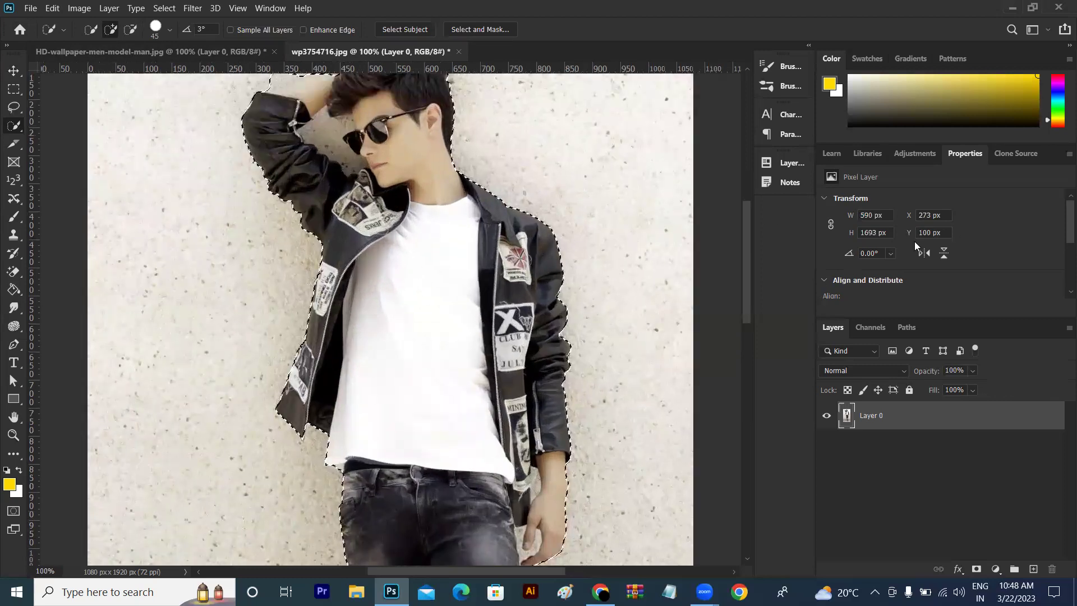
pyautogui.moveTo(745, 285); pyautogui.dragTo(748, 249)
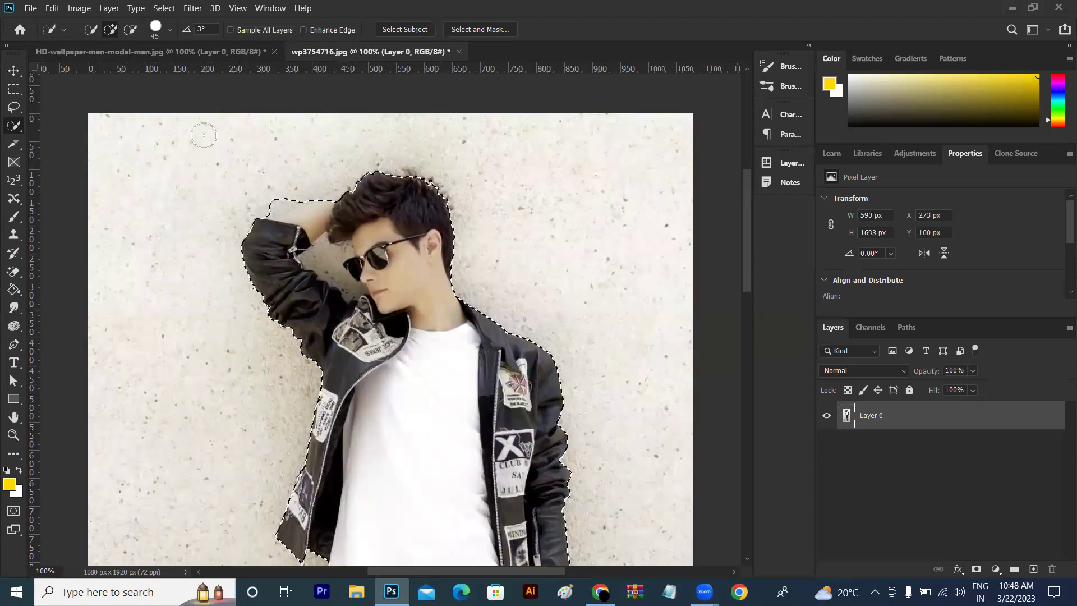
pyautogui.click(129, 31)
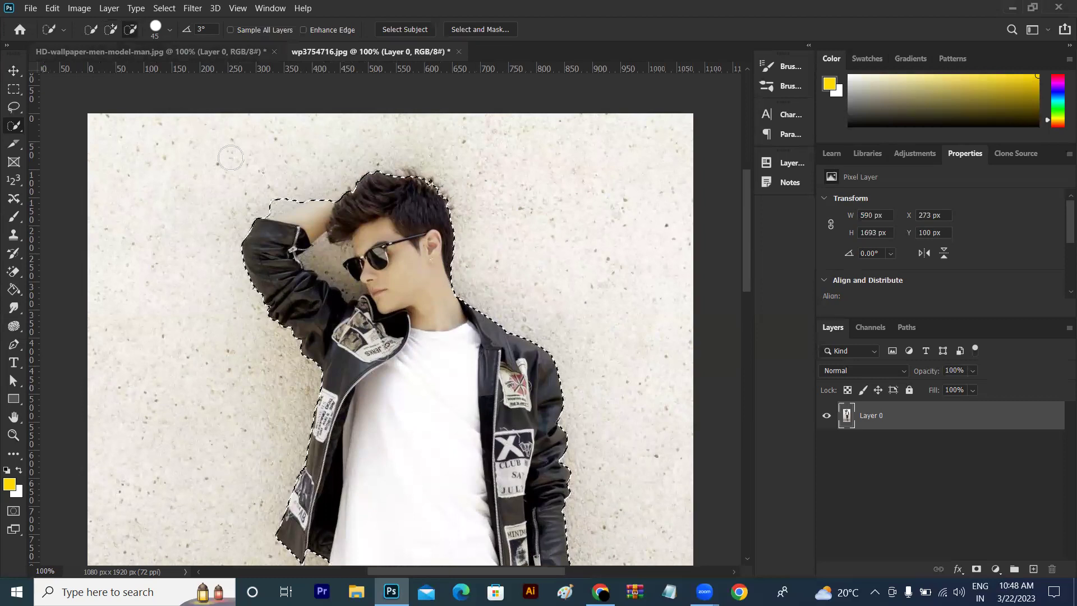
pyautogui.press('[')
pyautogui.press('[')
pyautogui.press('[')
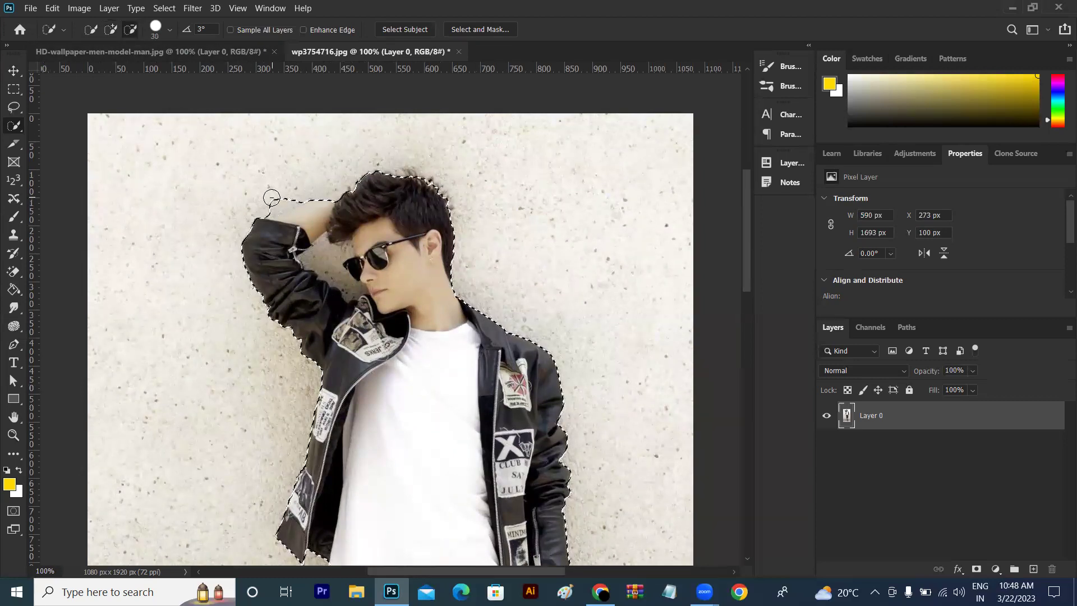
# Trim the selection above the raised hand and remove the wall gap beside the face.
pyautogui.click(283, 199)
pyautogui.moveTo(297, 200); pyautogui.dragTo(329, 197)
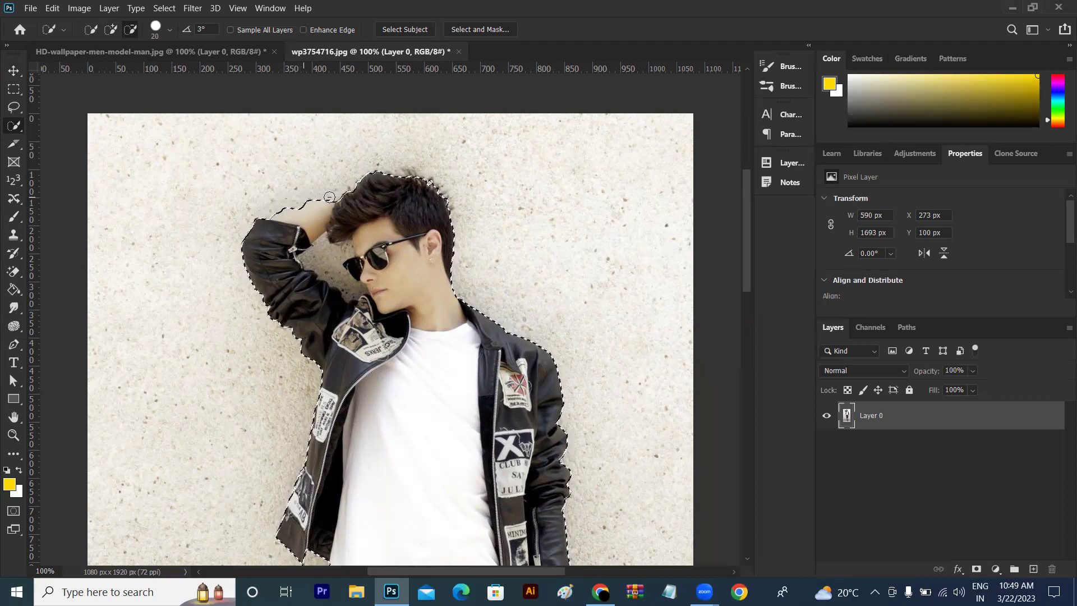
pyautogui.click(341, 199)
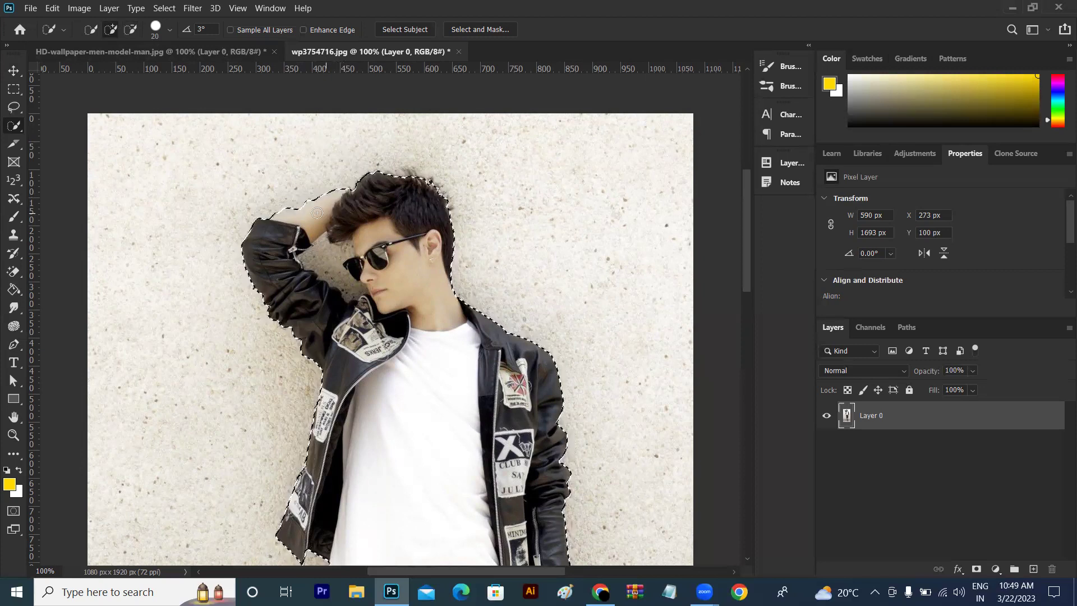
pyautogui.click(130, 29)
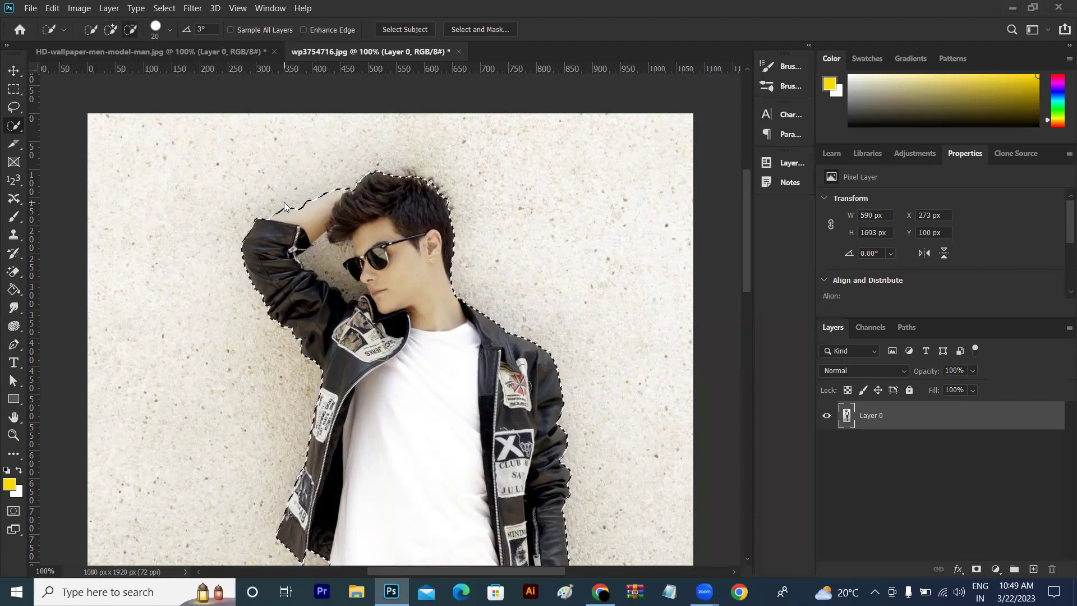
pyautogui.moveTo(284, 200); pyautogui.dragTo(315, 199)
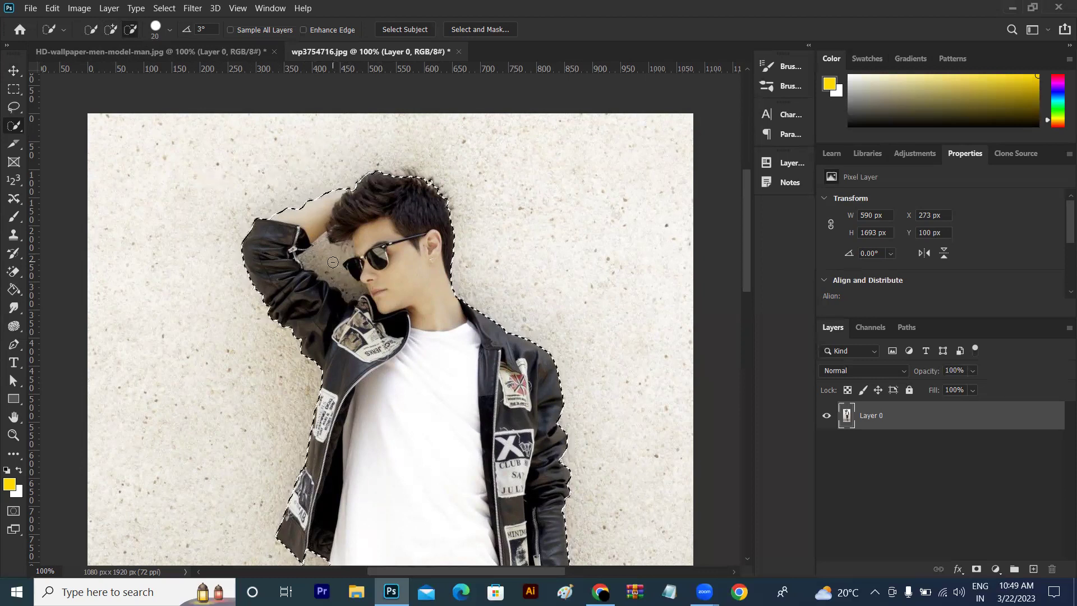
pyautogui.moveTo(332, 261); pyautogui.dragTo(324, 249)
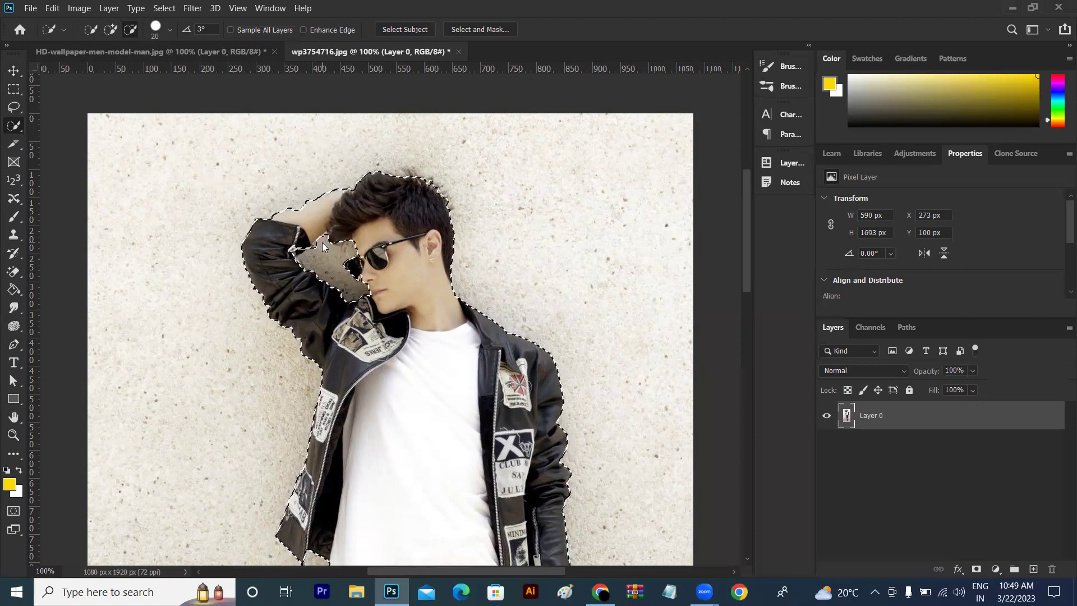
pyautogui.moveTo(316, 247); pyautogui.dragTo(319, 263)
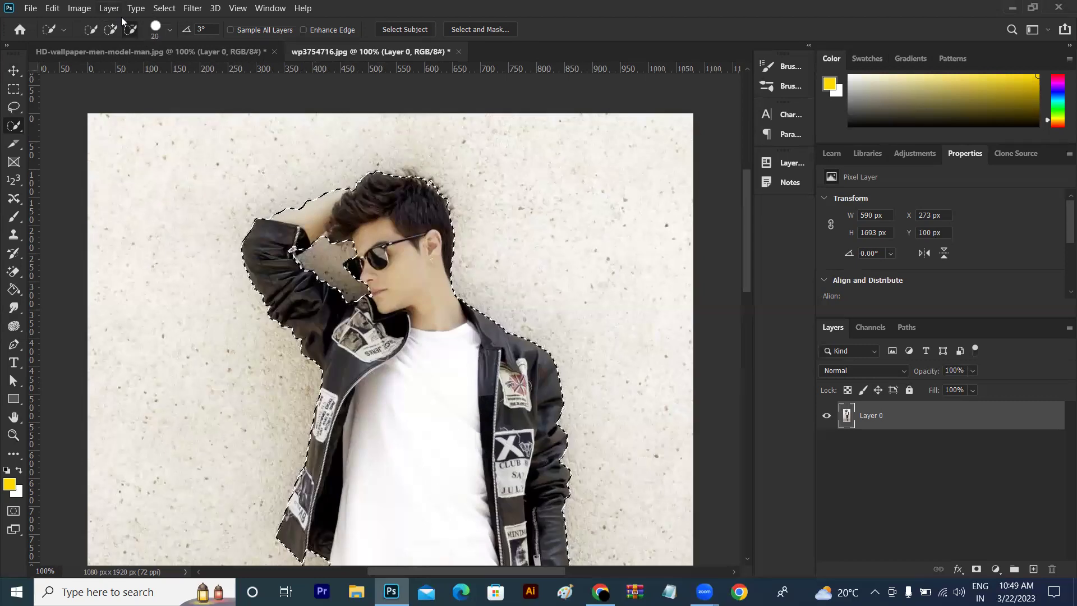
# Copy the man to Layer 1, hide the original photo layer, and move him slightly left and down.
pyautogui.hotkey('ctrl', 'j')
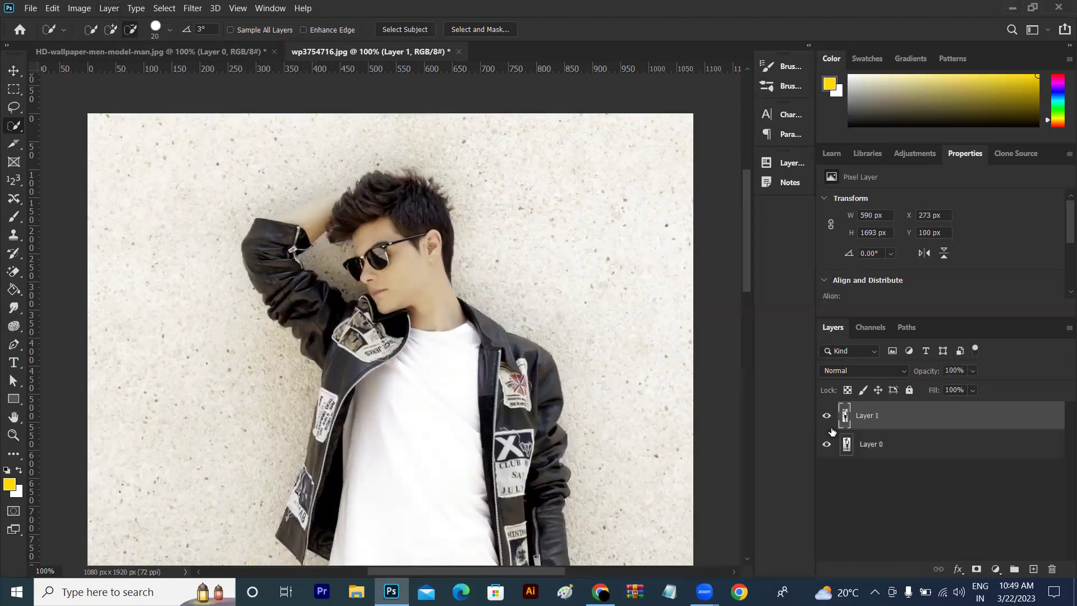
pyautogui.click(826, 446)
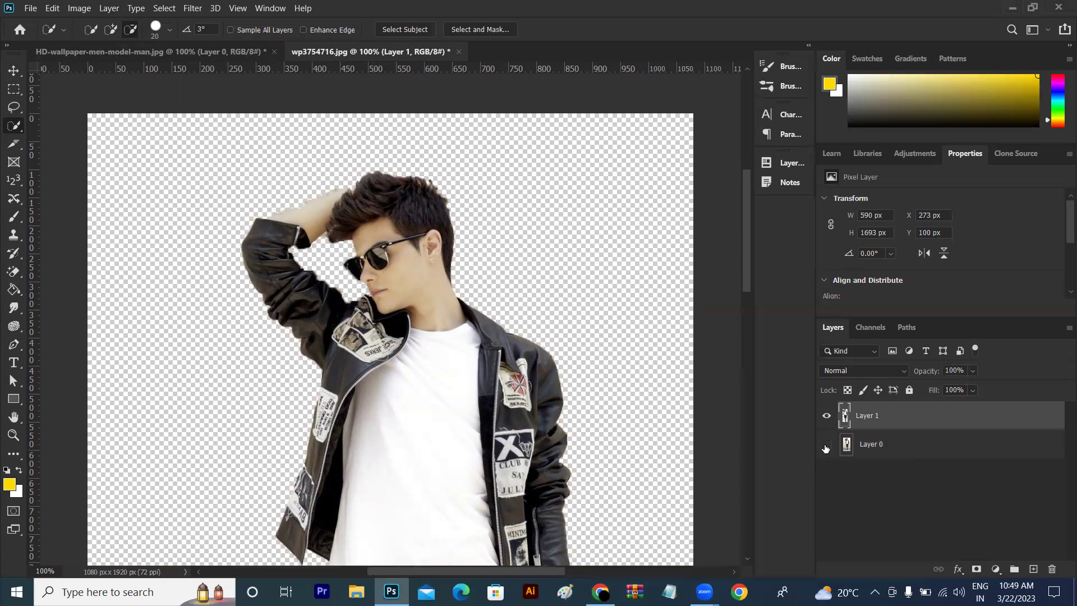
pyautogui.hotkey('ctrl', '-')
pyautogui.hotkey('ctrl', '-')
pyautogui.hotkey('ctrl', '-')
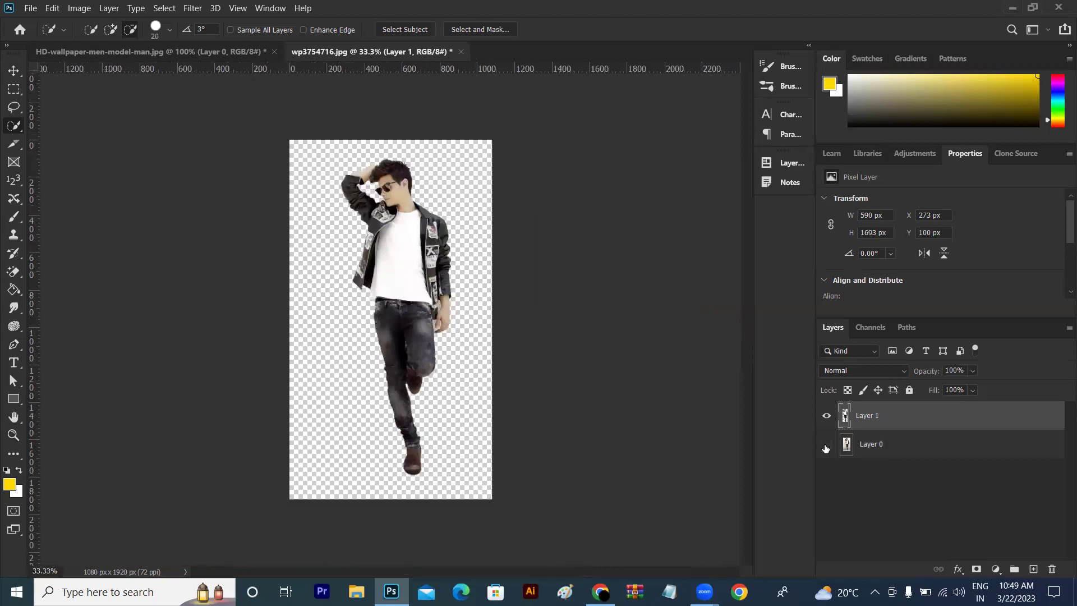
pyautogui.click(14, 70)
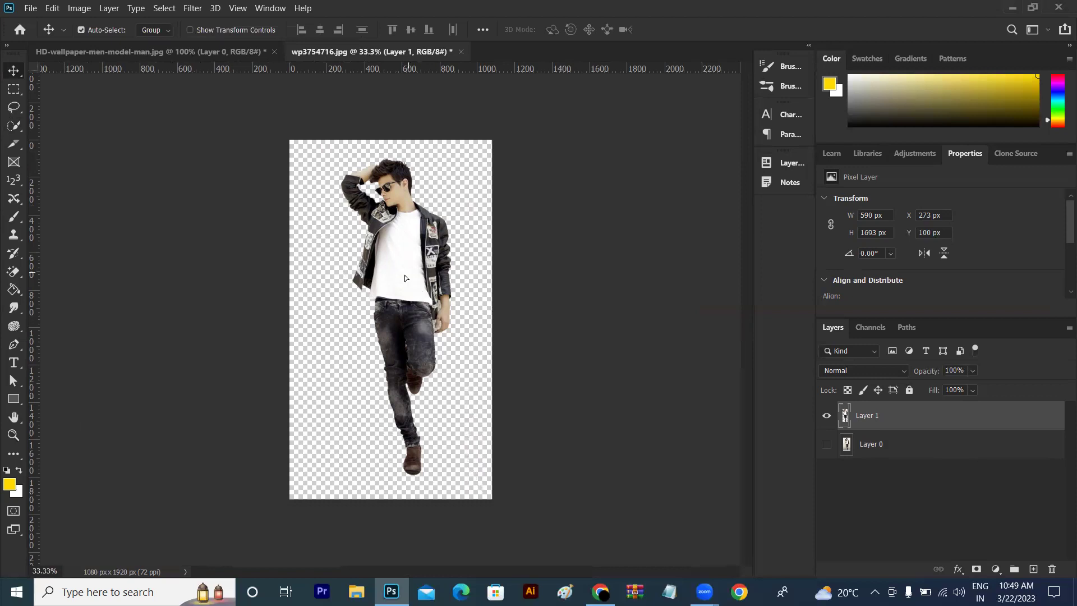
pyautogui.moveTo(405, 279); pyautogui.dragTo(400, 291)
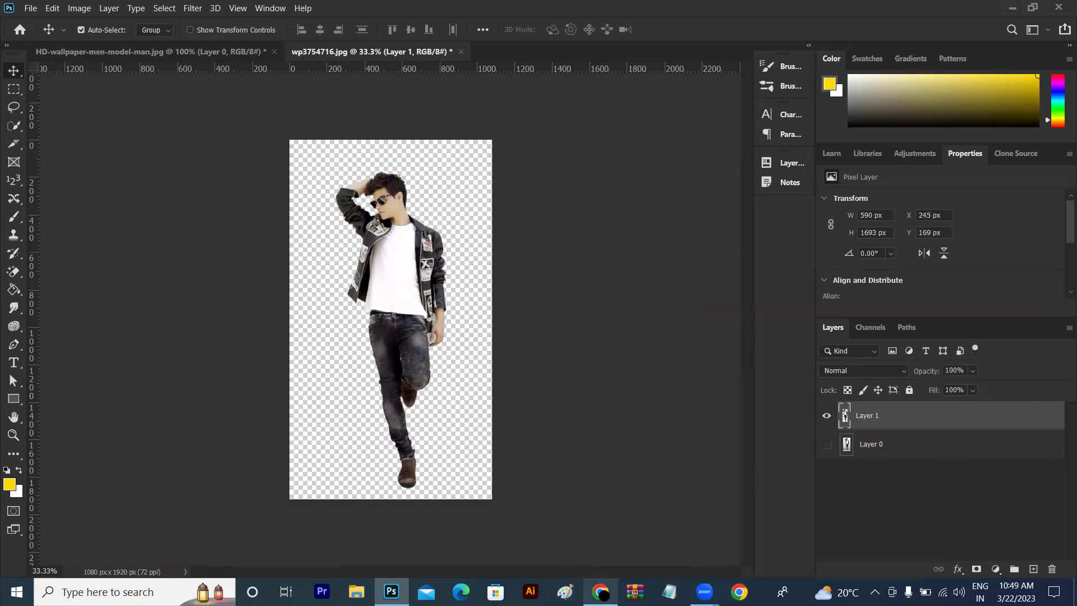
pyautogui.click(600, 591)
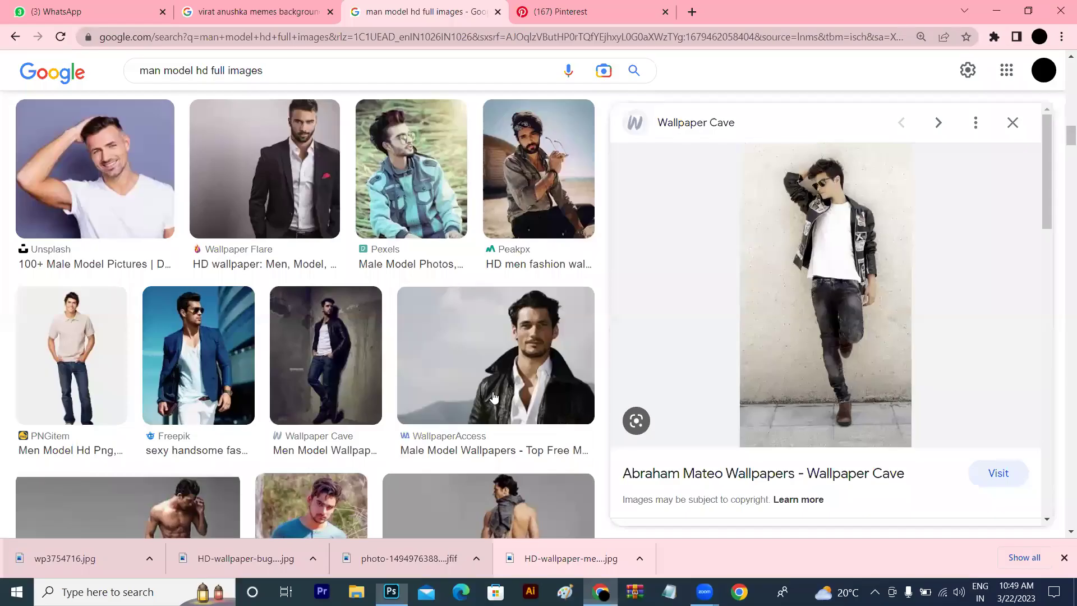
# Search Google Images for 'photoshop background hd'.
pyautogui.tripleClick(259, 81)
pyautogui.press('BackSpace')
pyautogui.write('phor')
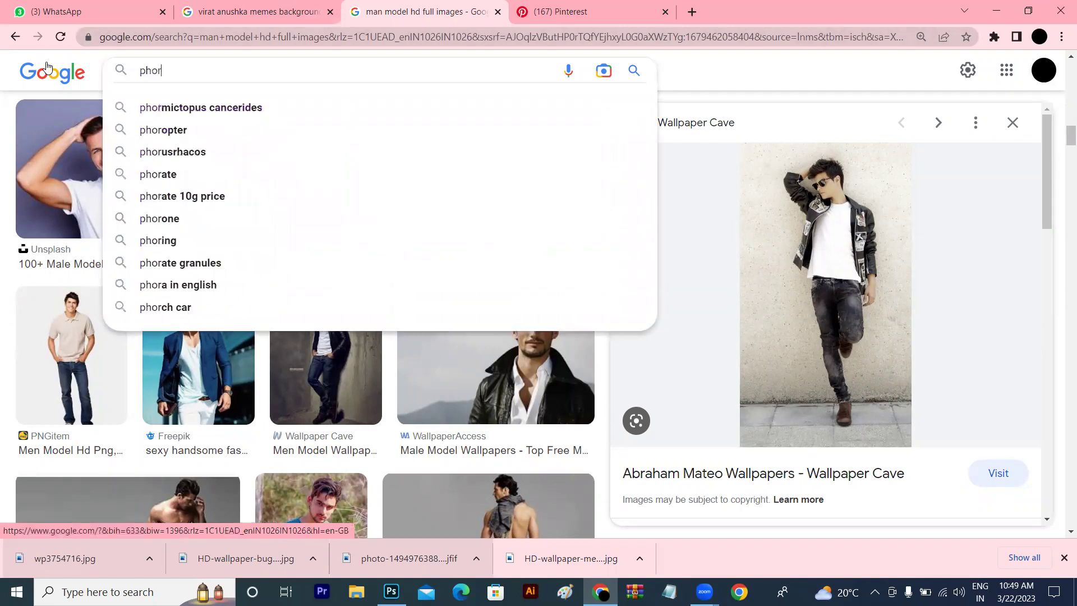
pyautogui.press('BackSpace')
pyautogui.write('toshop background')
pyautogui.press('BackSpace')
pyautogui.write('c')
pyautogui.press('Down')
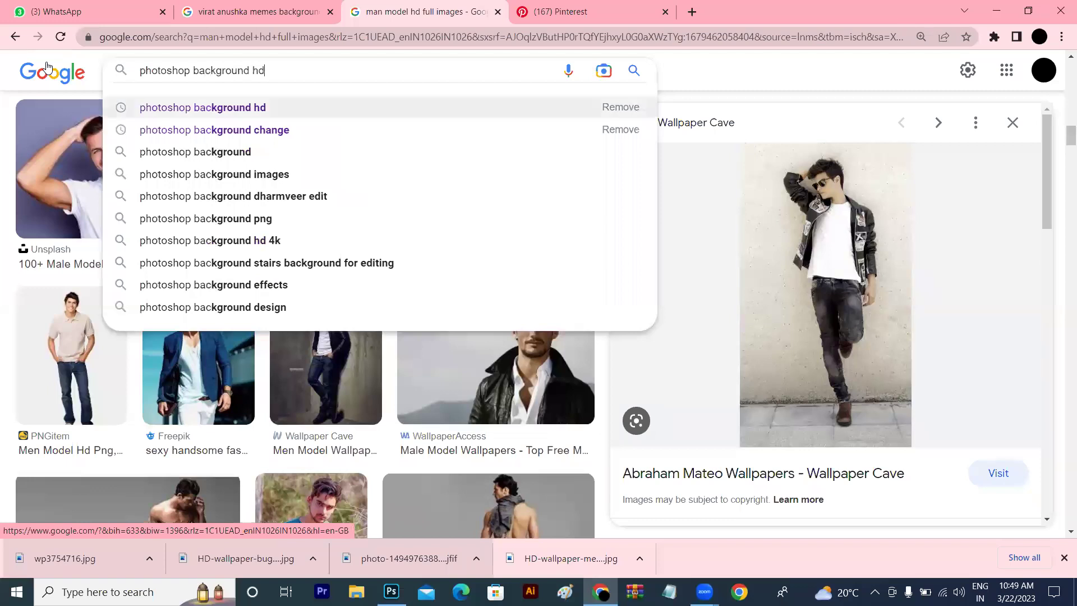
pyautogui.press('Return')
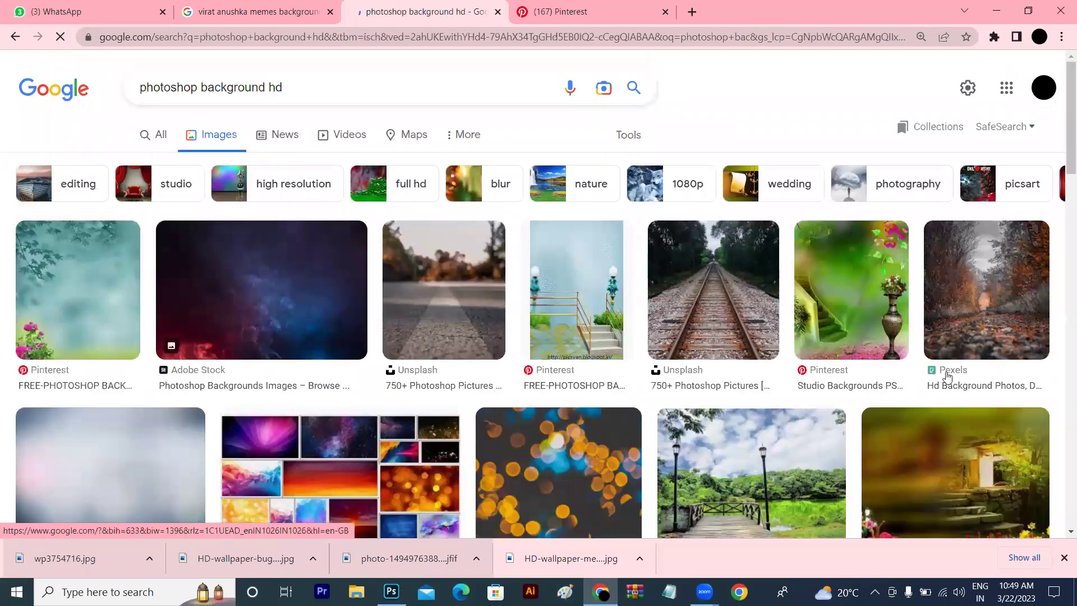
# Scroll through the 'photoshop background hd' image results.
pyautogui.scroll(-3, 1062, 185)
pyautogui.scroll(-3, 1061, 235)
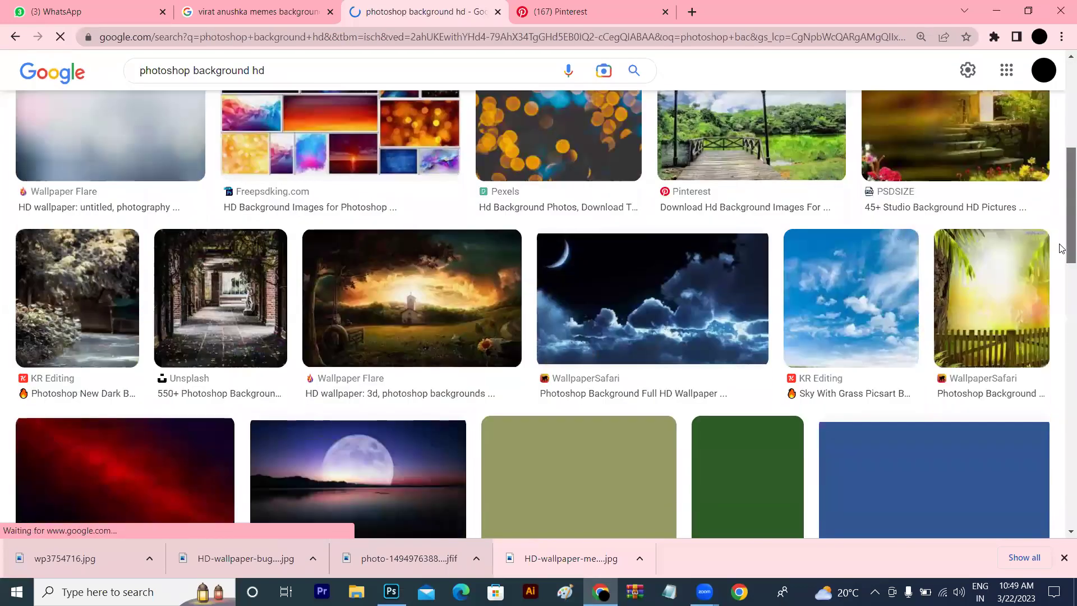
pyautogui.scroll(-1, 1062, 274)
pyautogui.scroll(-3, 1062, 314)
pyautogui.scroll(-3, 1062, 336)
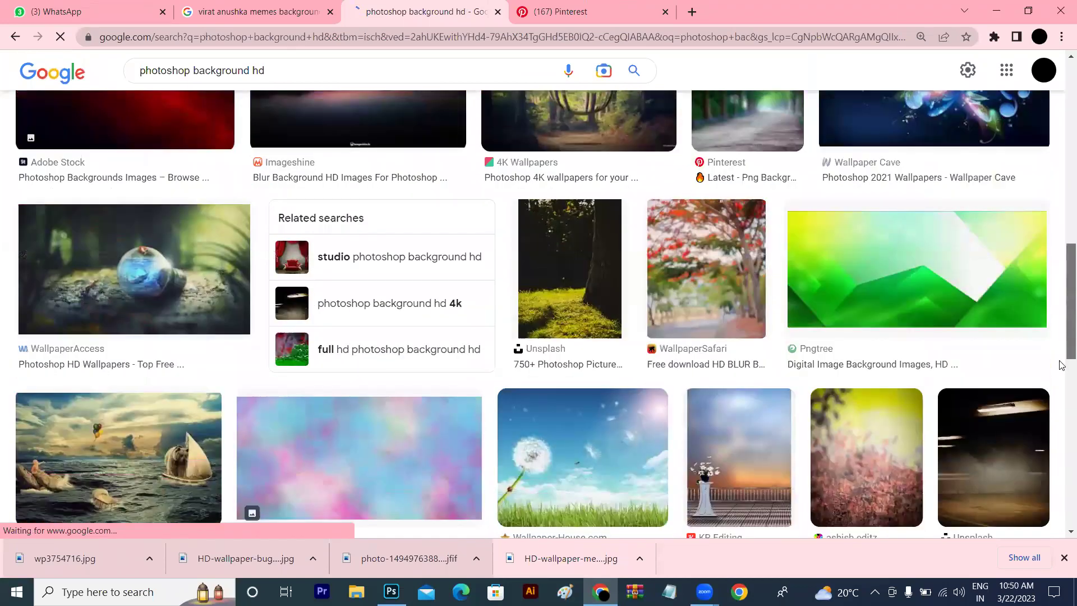
pyautogui.scroll(-3, 1062, 382)
pyautogui.scroll(-3, 1061, 426)
pyautogui.scroll(-4, 1061, 443)
pyautogui.scroll(-3, 1062, 460)
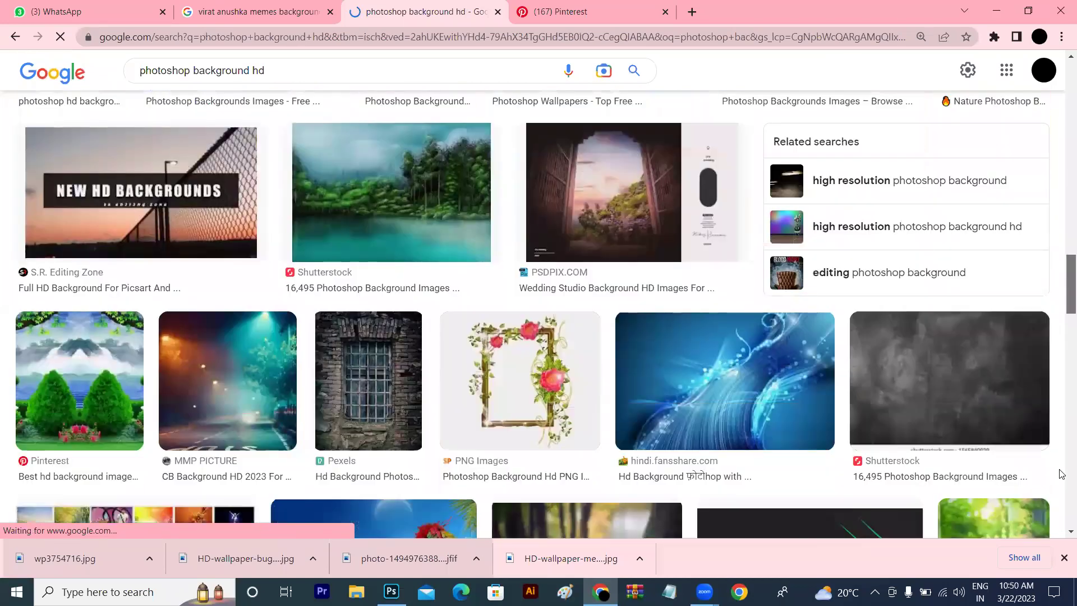
pyautogui.scroll(-3, 1062, 477)
pyautogui.scroll(-5, 1061, 488)
pyautogui.scroll(-4, 1062, 499)
pyautogui.scroll(-1, 1062, 510)
pyautogui.scroll(-5, 1062, 521)
pyautogui.scroll(-2, 1060, 578)
pyautogui.scroll(-1, 1060, 578)
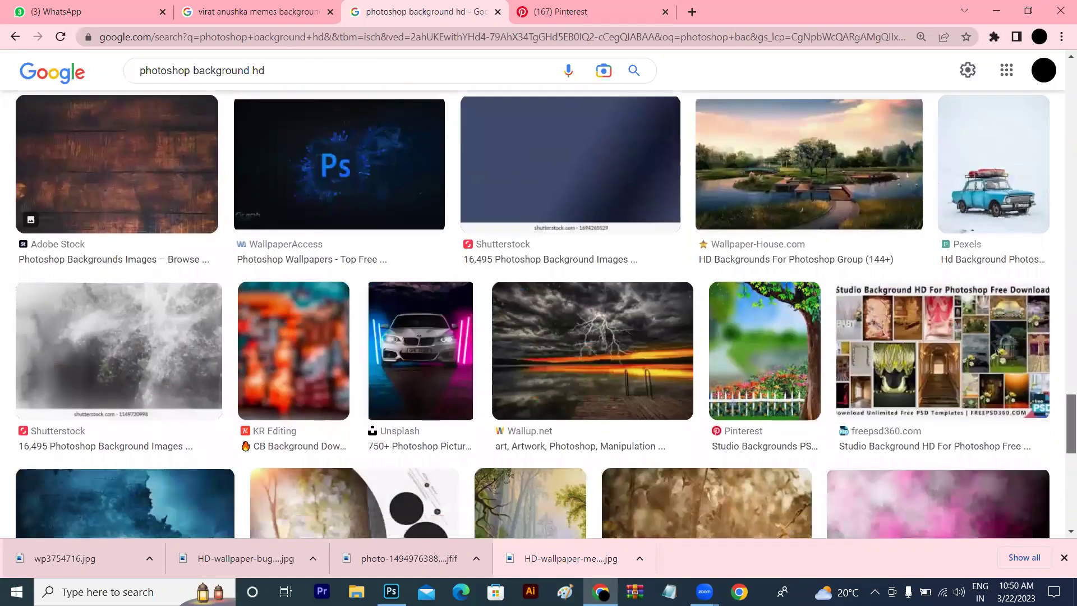
pyautogui.scroll(-1, 1060, 578)
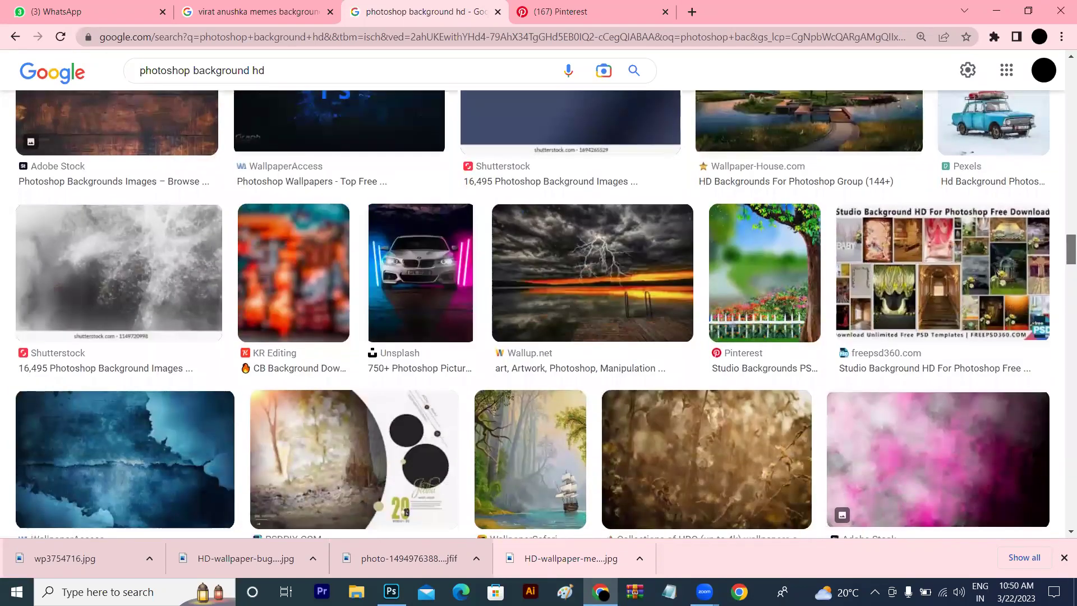
pyautogui.moveTo(1062, 260)
pyautogui.mouseDown()
pyautogui.moveTo(1062, 442)
pyautogui.moveTo(1062, 78)
pyautogui.mouseUp()
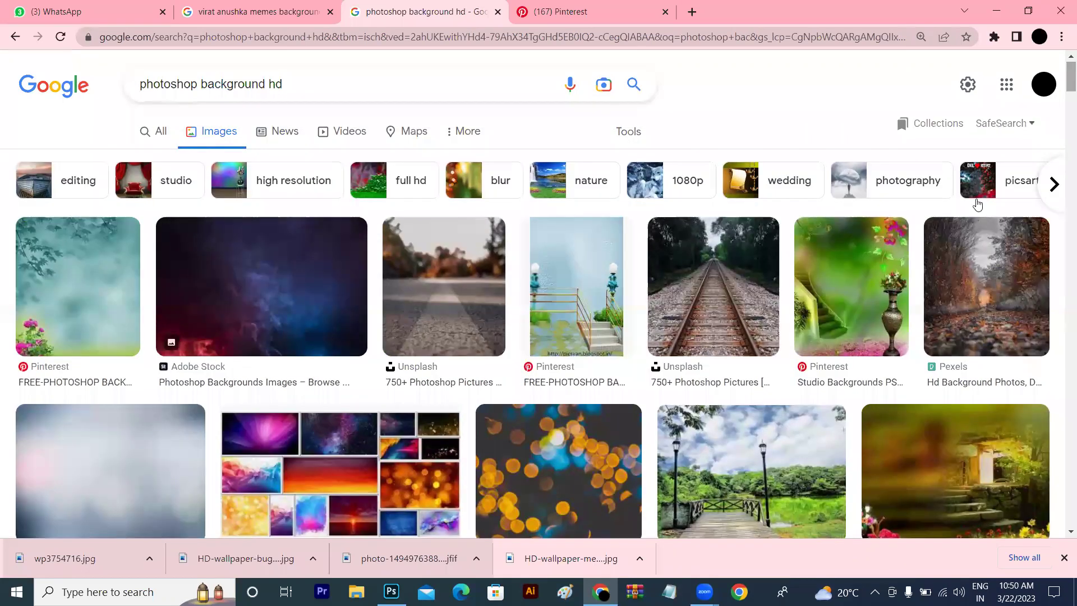
pyautogui.moveTo(1062, 76)
pyautogui.mouseDown()
pyautogui.moveTo(1062, 113)
pyautogui.moveTo(1062, 79)
pyautogui.mouseUp()
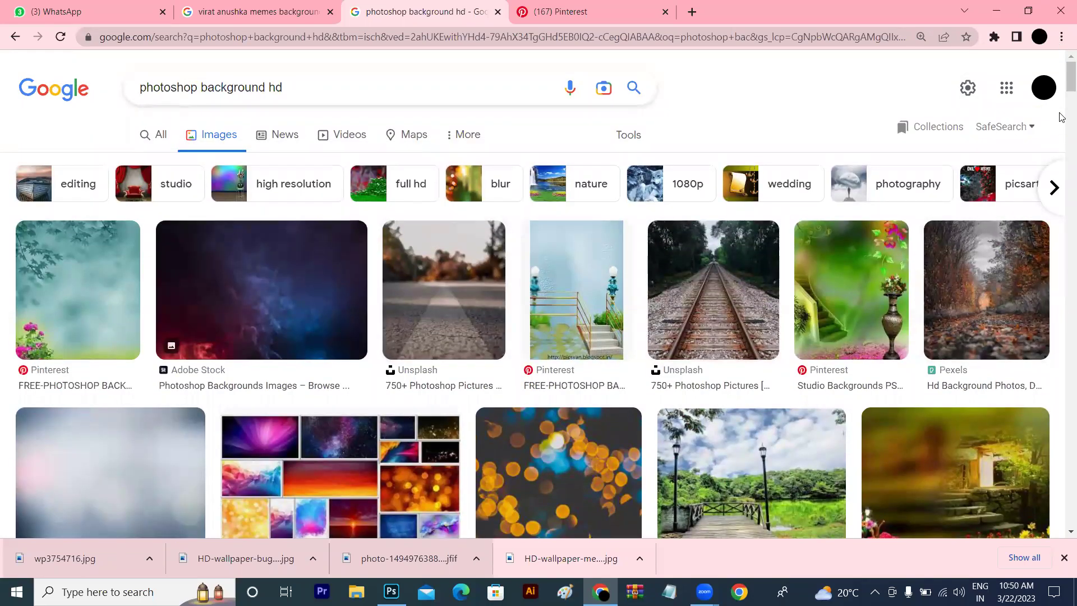
pyautogui.click(1062, 116)
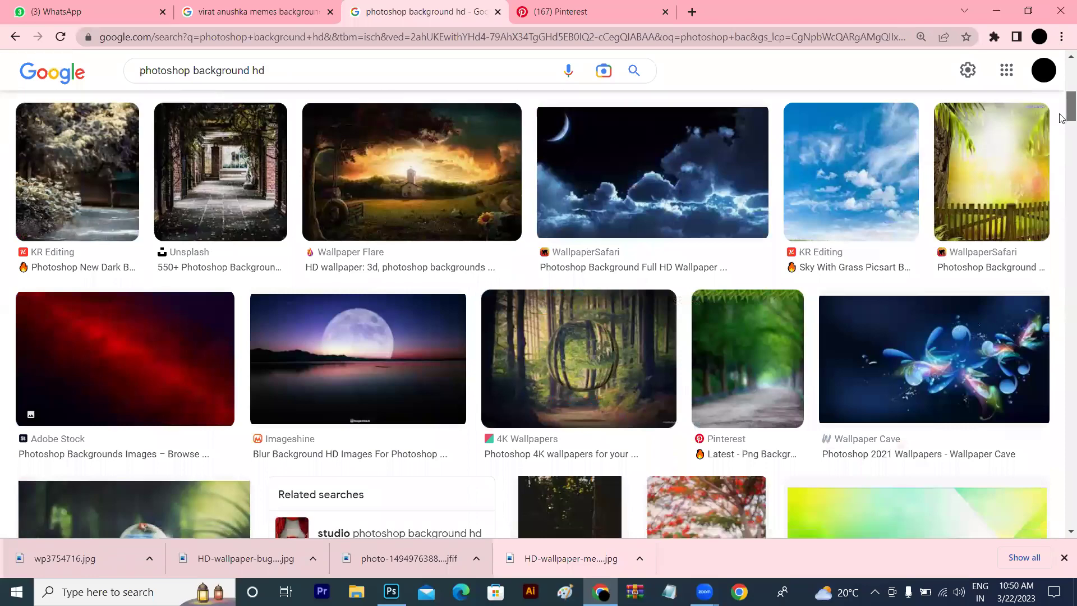
pyautogui.moveTo(1062, 117); pyautogui.dragTo(1061, 162)
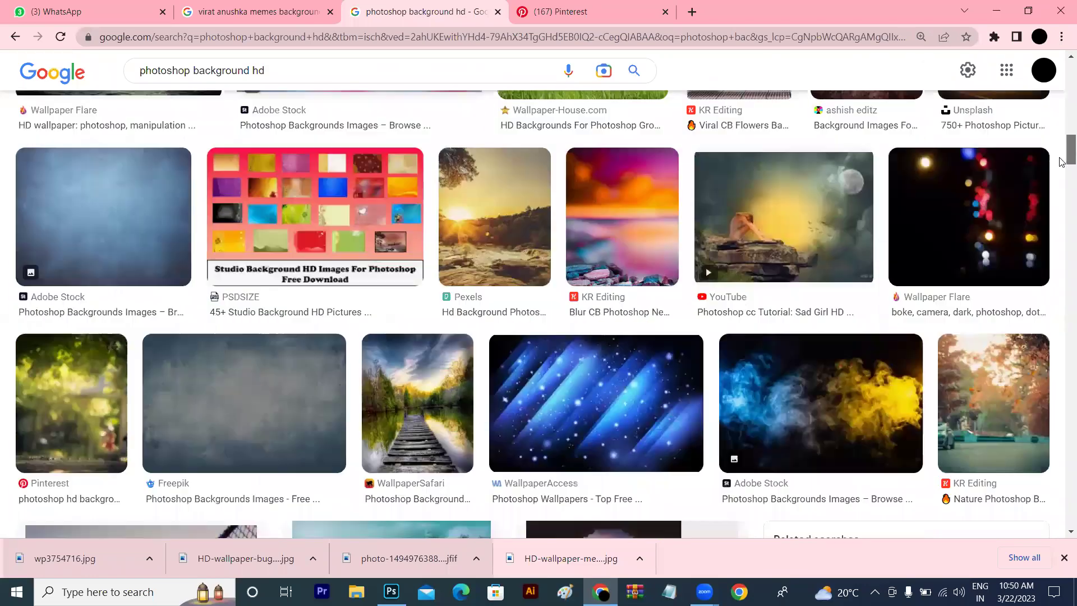
pyautogui.moveTo(1062, 170); pyautogui.dragTo(1061, 209)
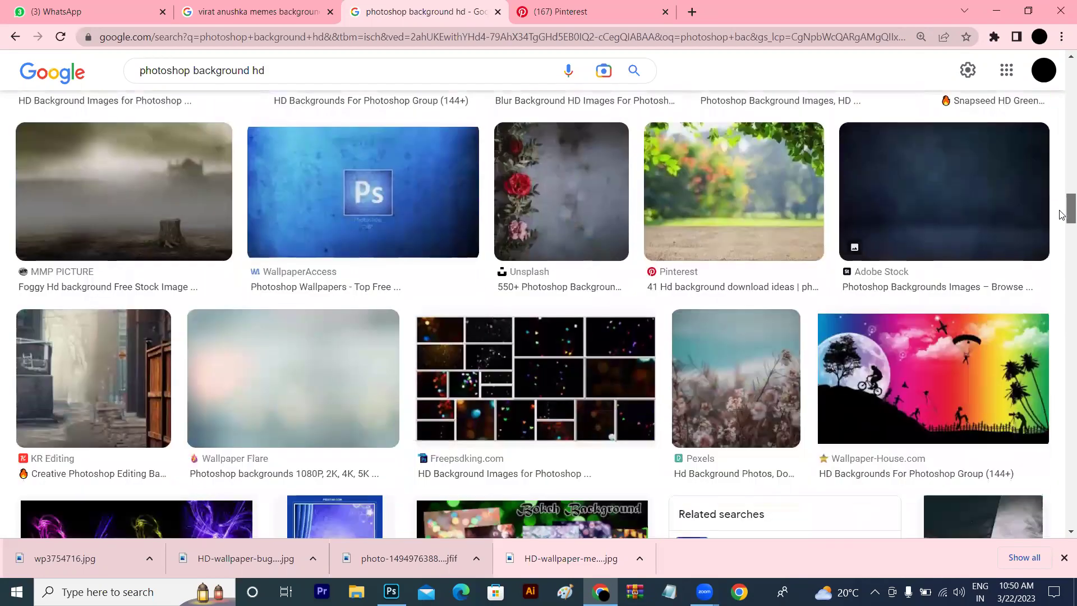
# Check the man cut-out in Photoshop, then search images for 'wall background hd'.
pyautogui.click(392, 592)
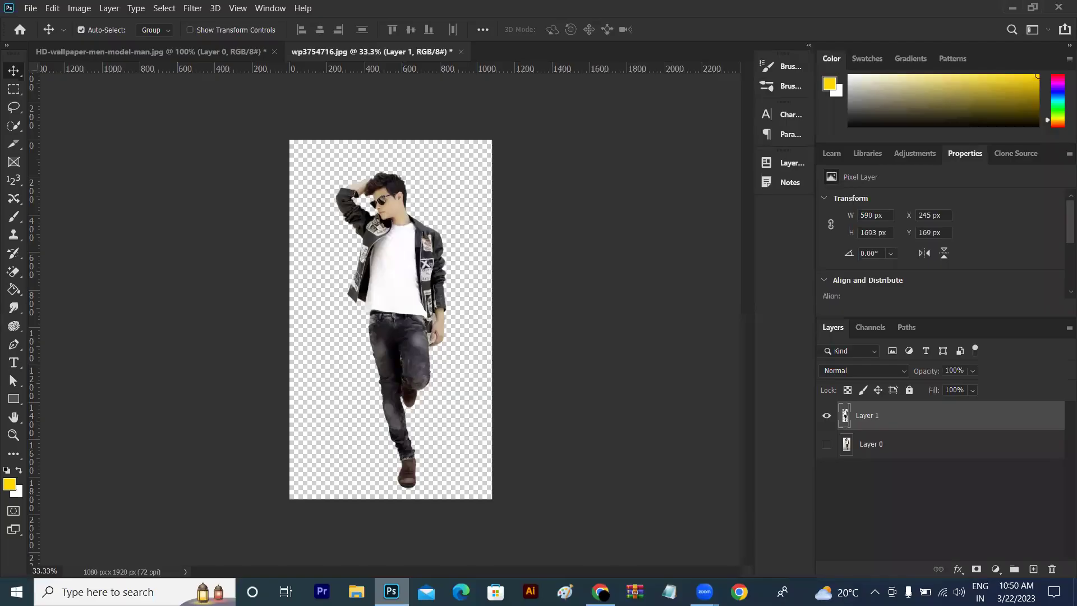
pyautogui.click(1007, 8)
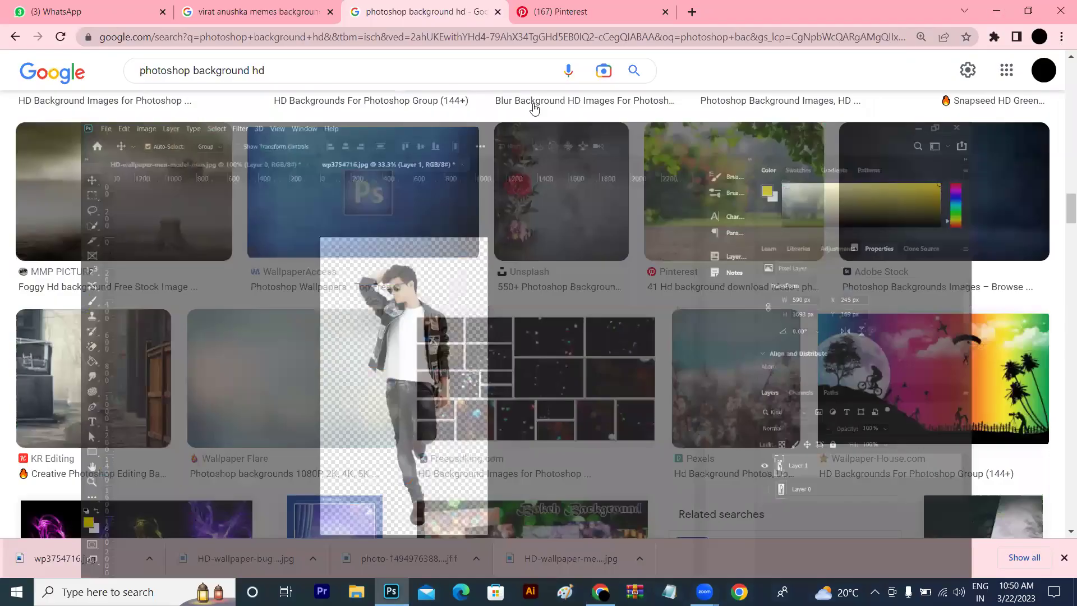
pyautogui.click(227, 66)
pyautogui.moveTo(265, 70); pyautogui.dragTo(0, 62)
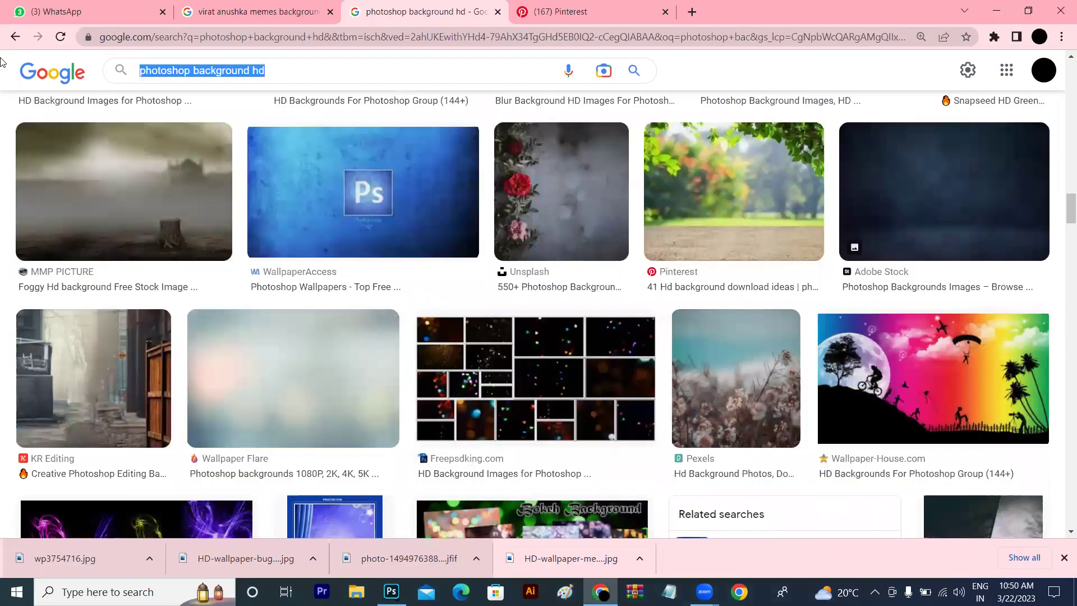
pyautogui.write('wall bac')
pyautogui.click(656, 106)
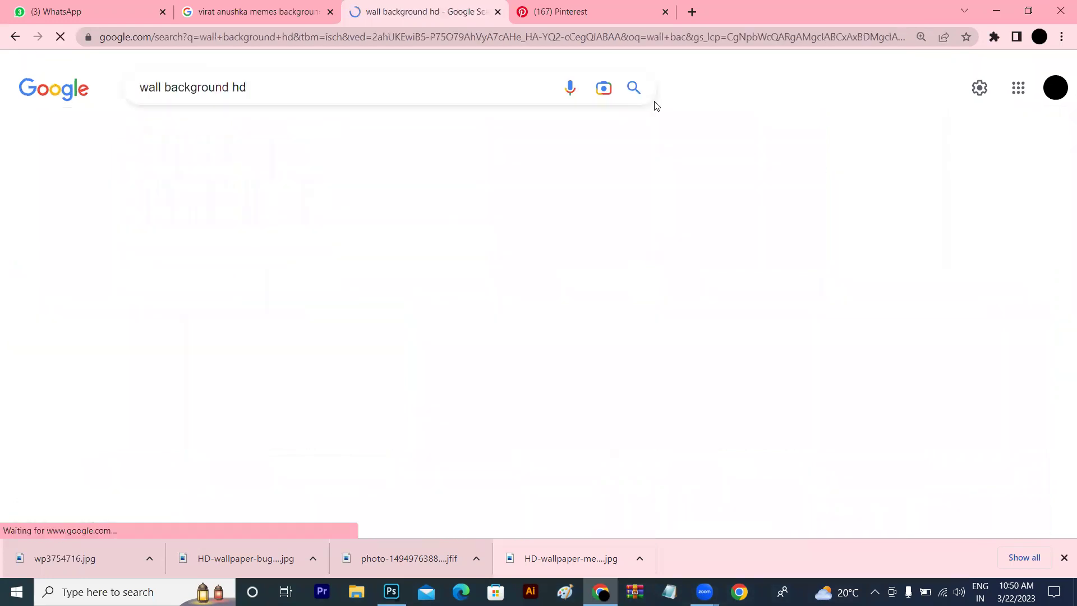
# Browse the wall background results and preview the Designxel brick-wall image.
pyautogui.scroll(-3, 1062, 240)
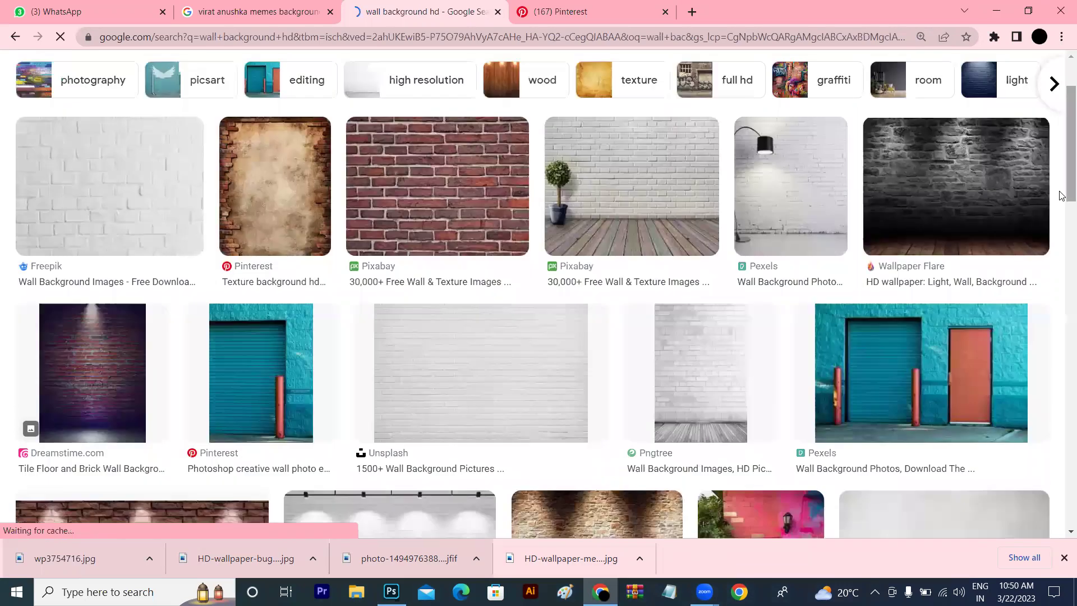
pyautogui.scroll(-4, 1062, 241)
pyautogui.scroll(1, 1062, 224)
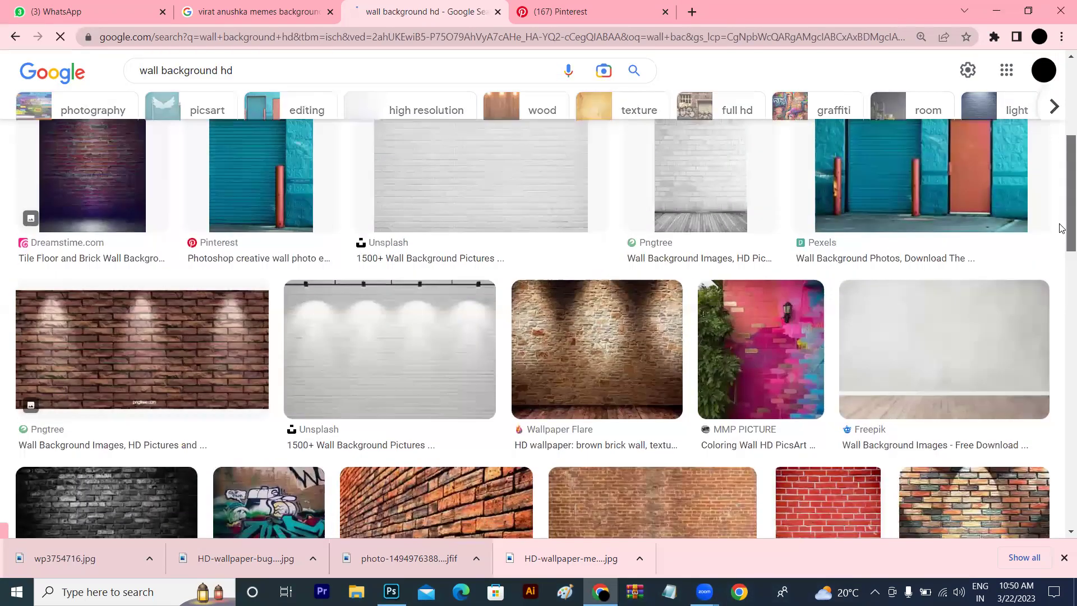
pyautogui.scroll(2, 1062, 216)
pyautogui.scroll(-6, 1062, 252)
pyautogui.scroll(-4, 1062, 337)
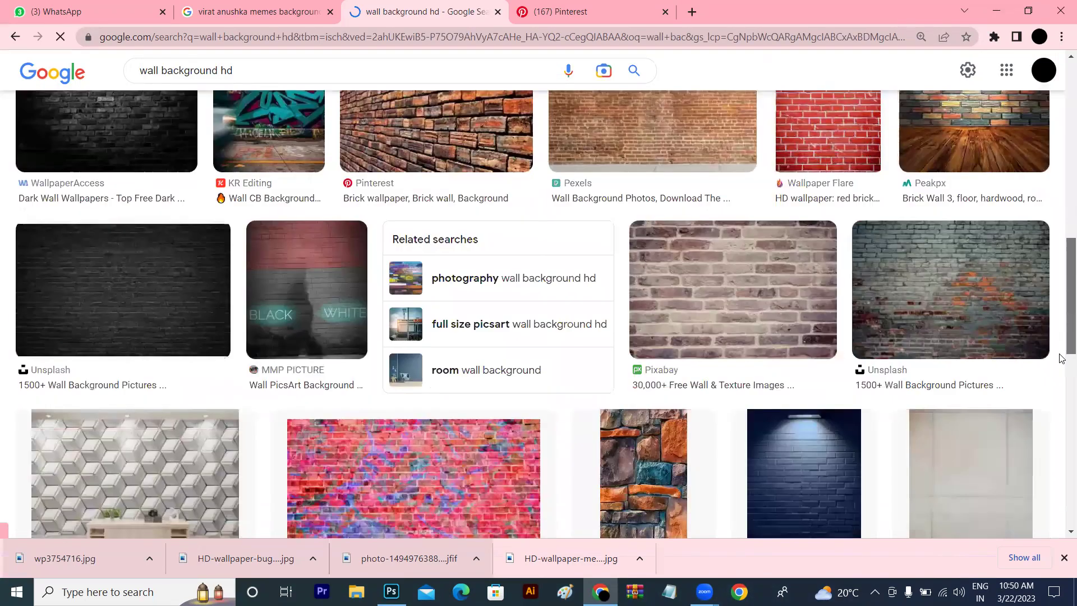
pyautogui.scroll(-5, 1062, 392)
pyautogui.scroll(-2, 1062, 413)
pyautogui.click(765, 182)
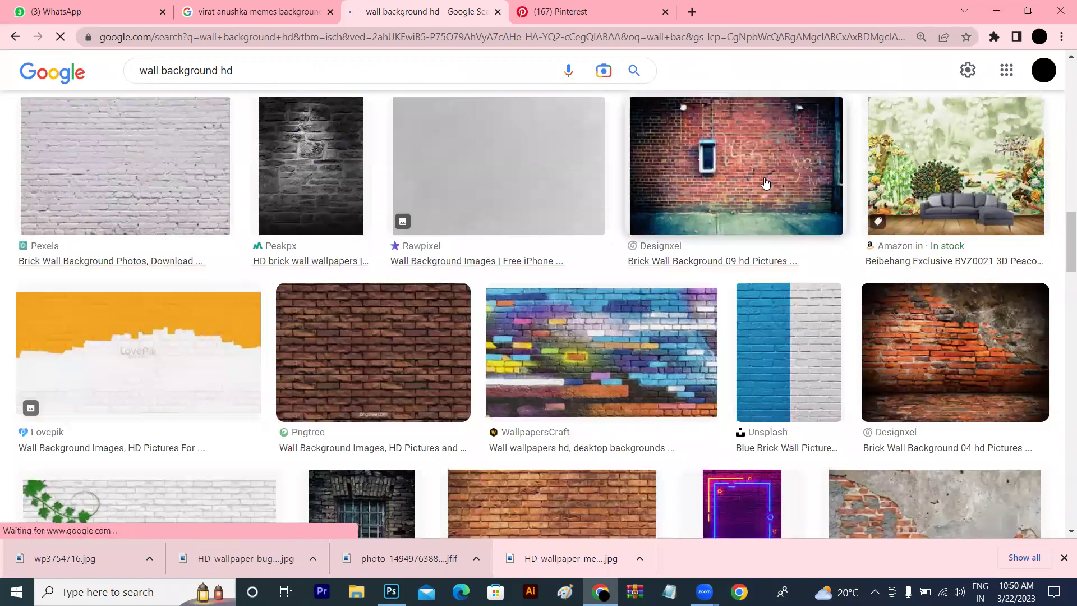
# Save the brick-wall image, keep the blocked download, and open it in Photoshop.
pyautogui.rightClick(831, 243)
pyautogui.click(872, 396)
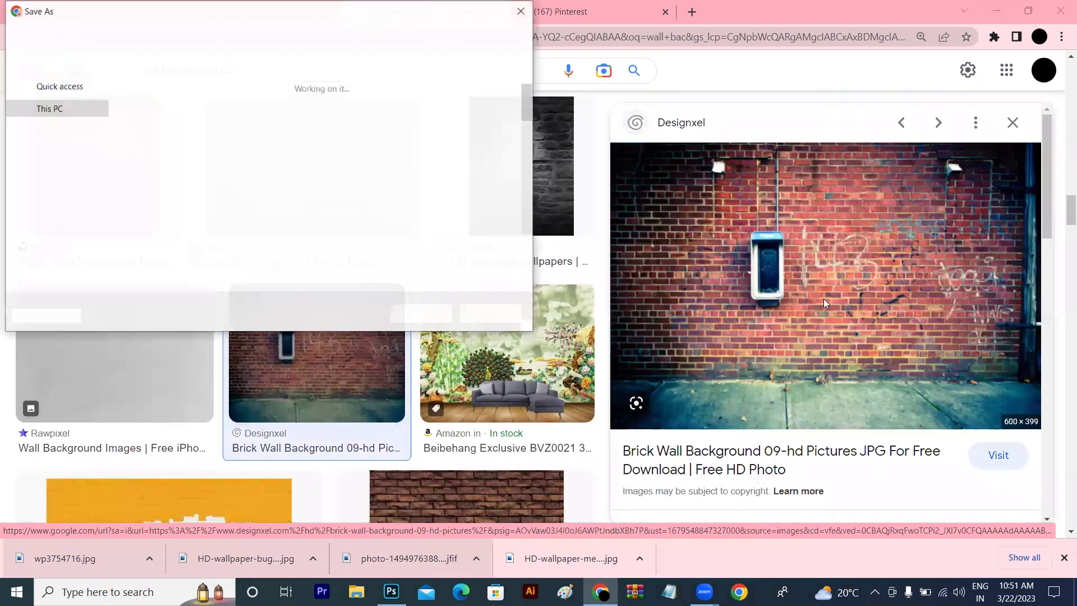
pyautogui.click(431, 313)
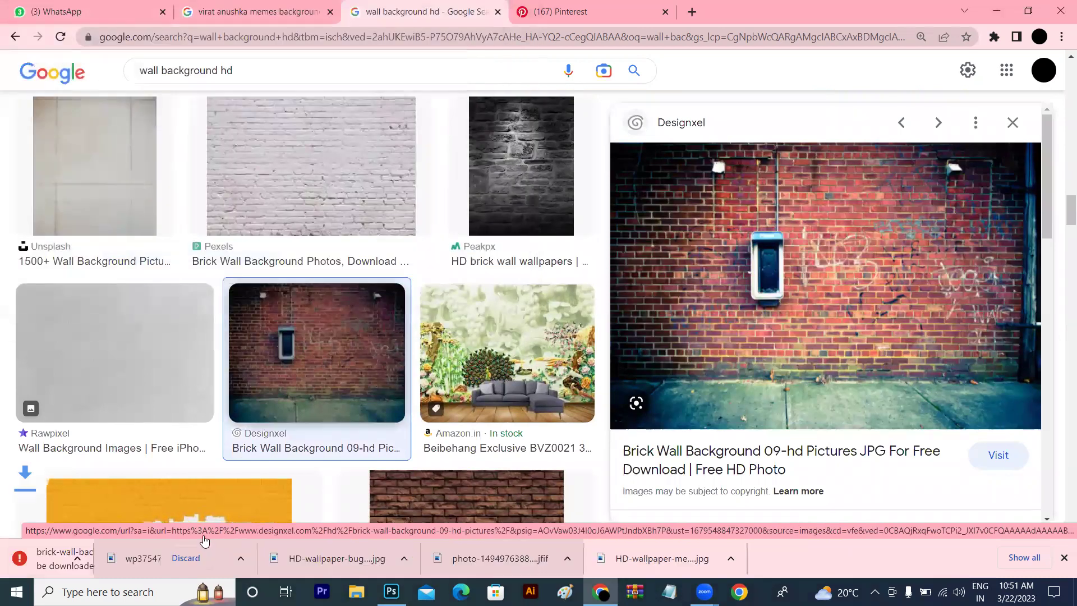
pyautogui.click(228, 558)
pyautogui.click(261, 511)
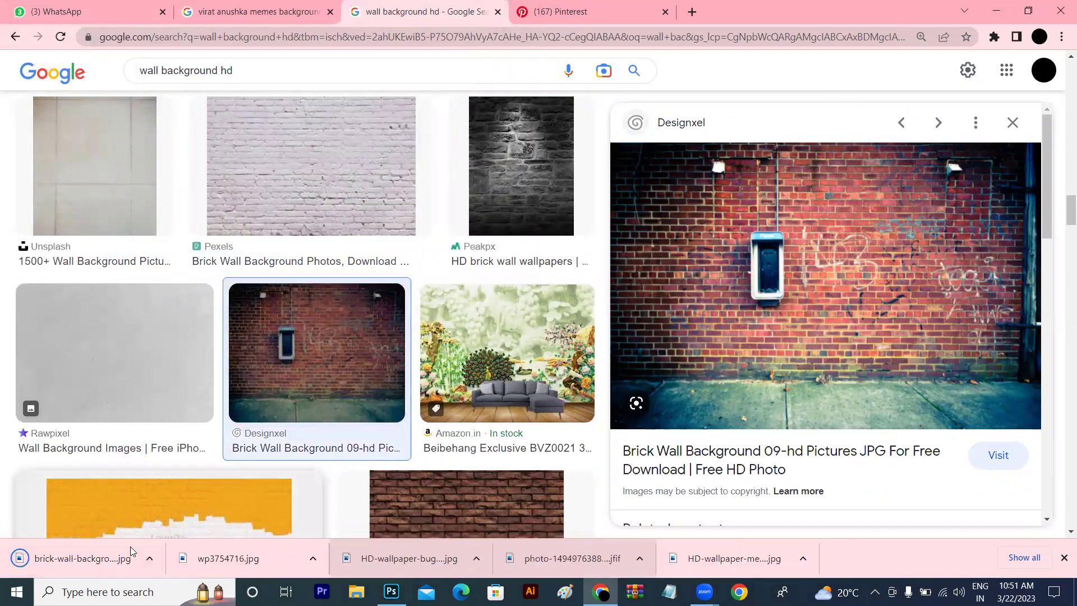
pyautogui.moveTo(73, 558)
pyautogui.mouseDown()
pyautogui.moveTo(403, 565)
pyautogui.moveTo(571, 52)
pyautogui.mouseUp()
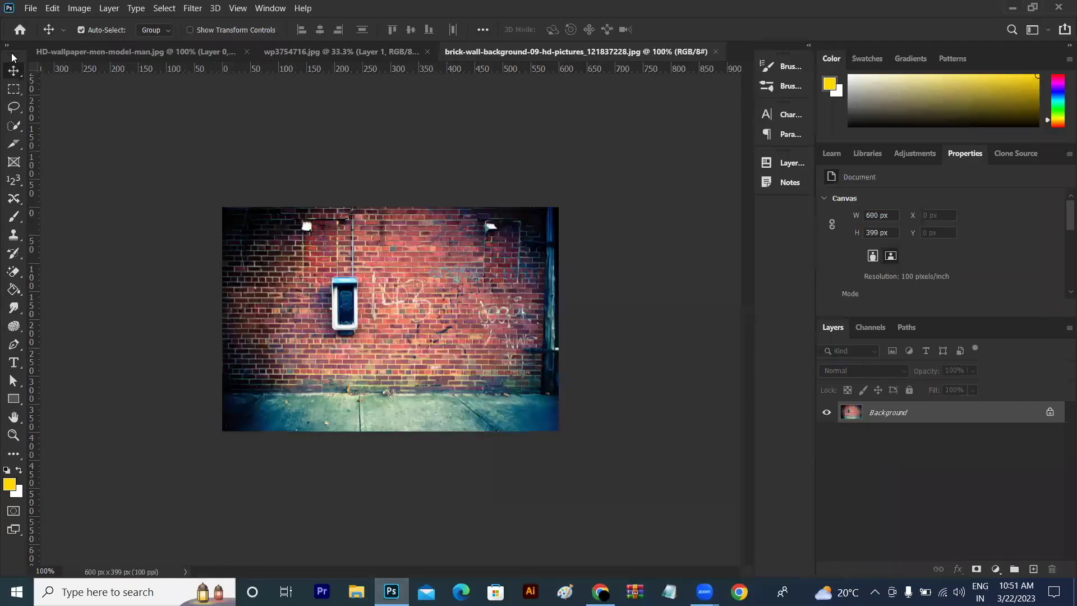
# Bring the man cut-out onto the brick-wall image, scale him to about 22%, and position him.
pyautogui.click(336, 51)
pyautogui.moveTo(406, 263)
pyautogui.mouseDown()
pyautogui.moveTo(500, 117)
pyautogui.moveTo(393, 294)
pyautogui.mouseUp()
pyautogui.hotkey('ctrl', 't')
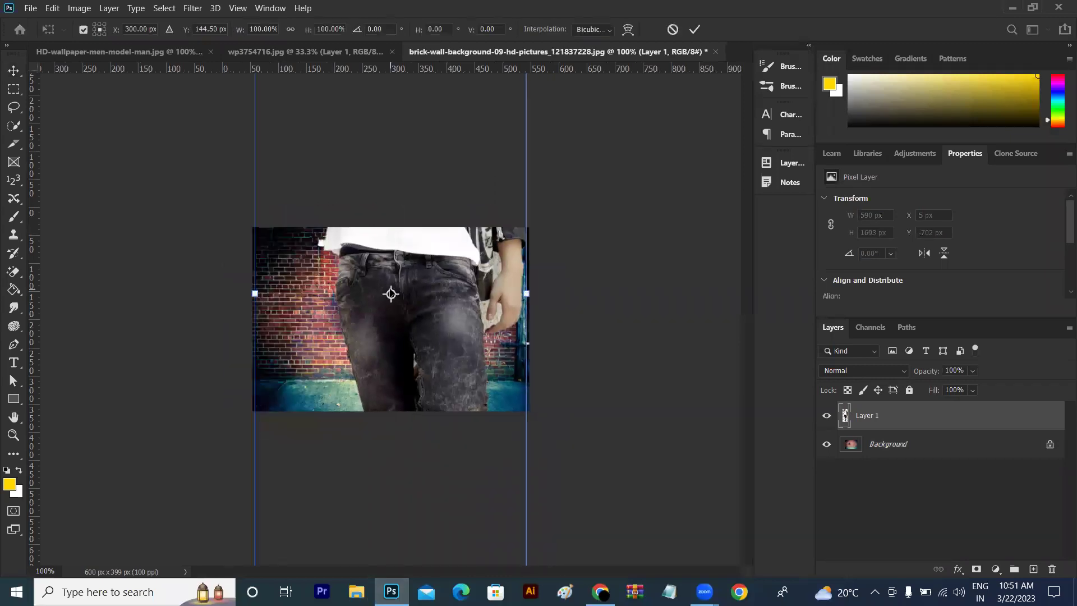
pyautogui.hotkey('ctrl', '-')
pyautogui.hotkey('ctrl', '-')
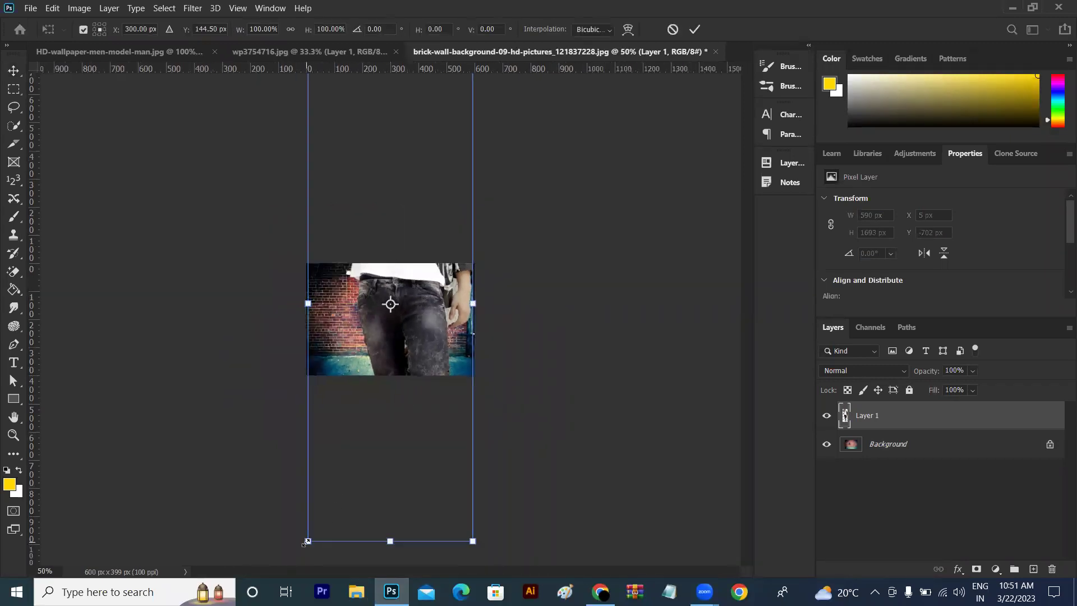
pyautogui.moveTo(306, 543); pyautogui.dragTo(398, 366)
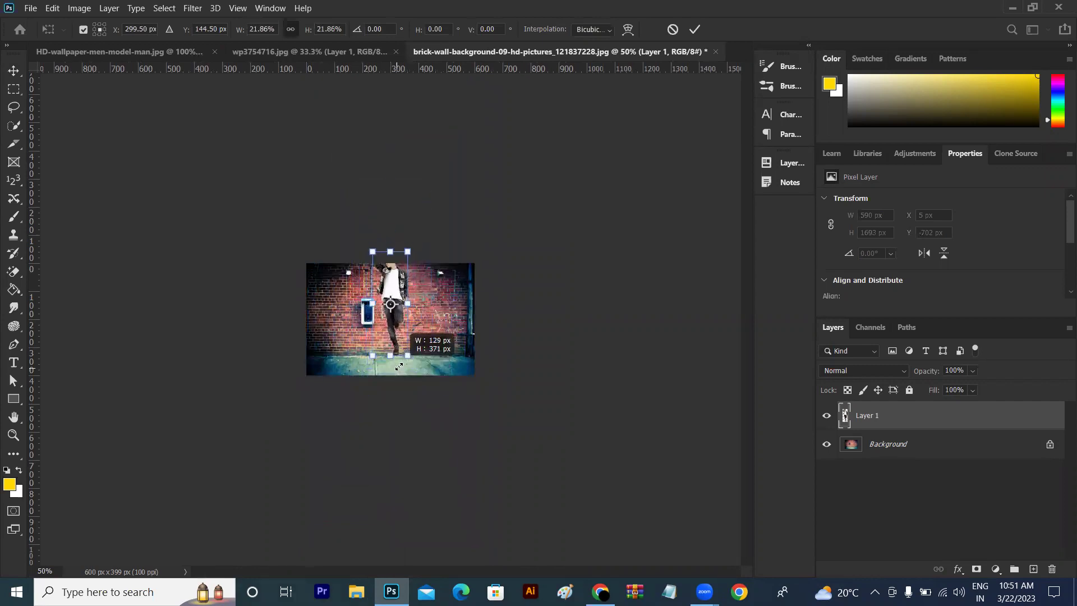
pyautogui.press('Return')
pyautogui.moveTo(399, 370); pyautogui.dragTo(462, 312)
pyautogui.hotkey('ctrl', '1')
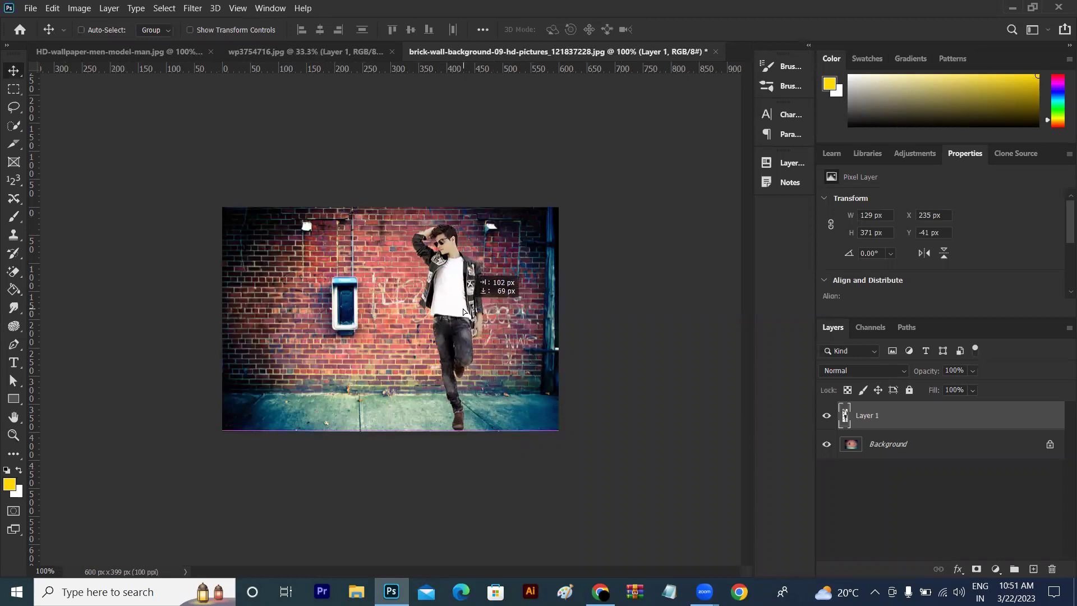
# Resize the man to about 88 × 254 px and move him about 13 px left.
pyautogui.hotkey('ctrl', 't')
pyautogui.moveTo(483, 223); pyautogui.dragTo(478, 257)
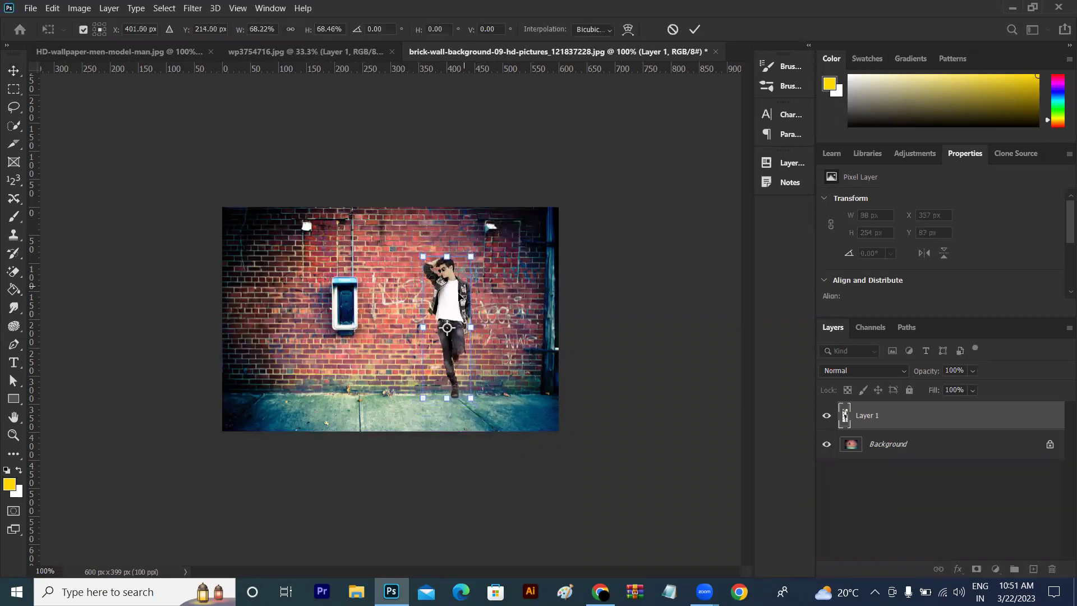
pyautogui.moveTo(456, 299); pyautogui.dragTo(451, 299)
pyautogui.press('Return')
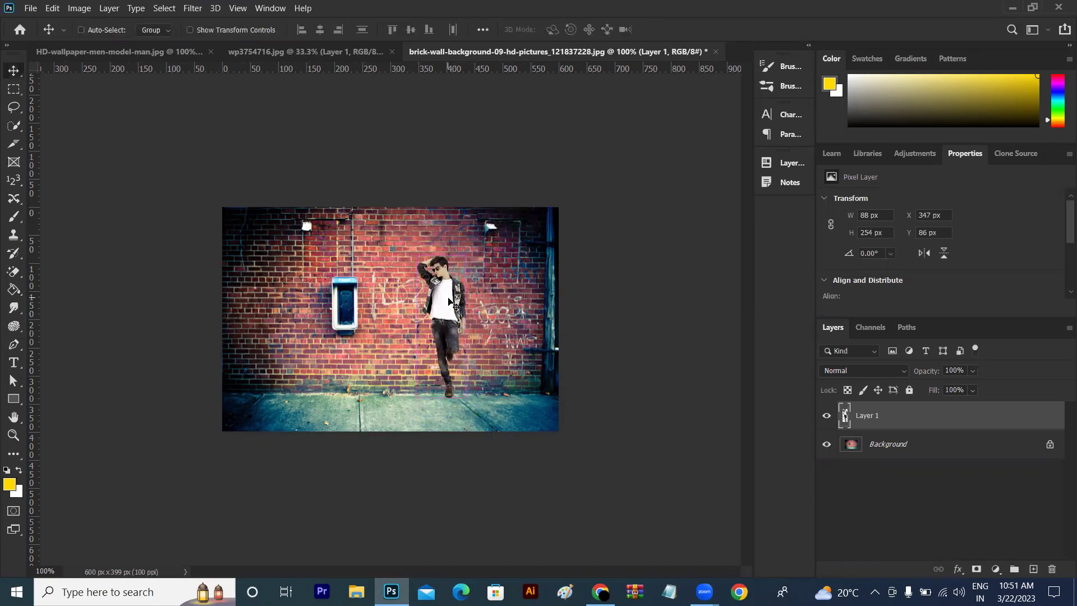
pyautogui.hotkey('ctrl', '+')
pyautogui.hotkey('ctrl', '-')
pyautogui.moveTo(447, 320); pyautogui.dragTo(447, 320)
pyautogui.moveTo(446, 325); pyautogui.dragTo(438, 325)
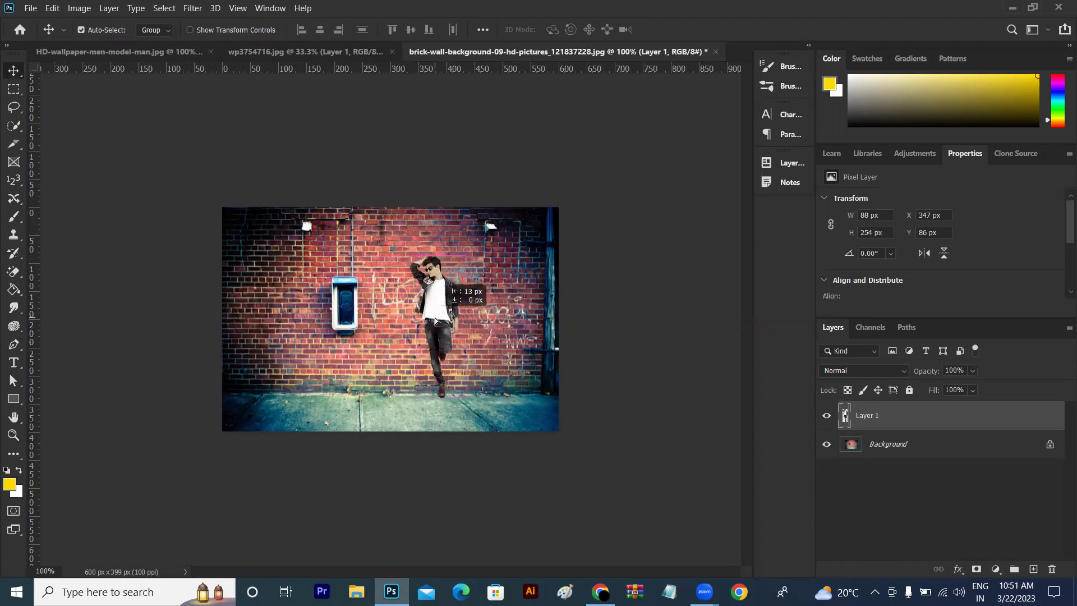
# Load the man layer's pixels and add a Brightness/Contrast adjustment with brightness 22 over him.
pyautogui.rightClick(855, 421)
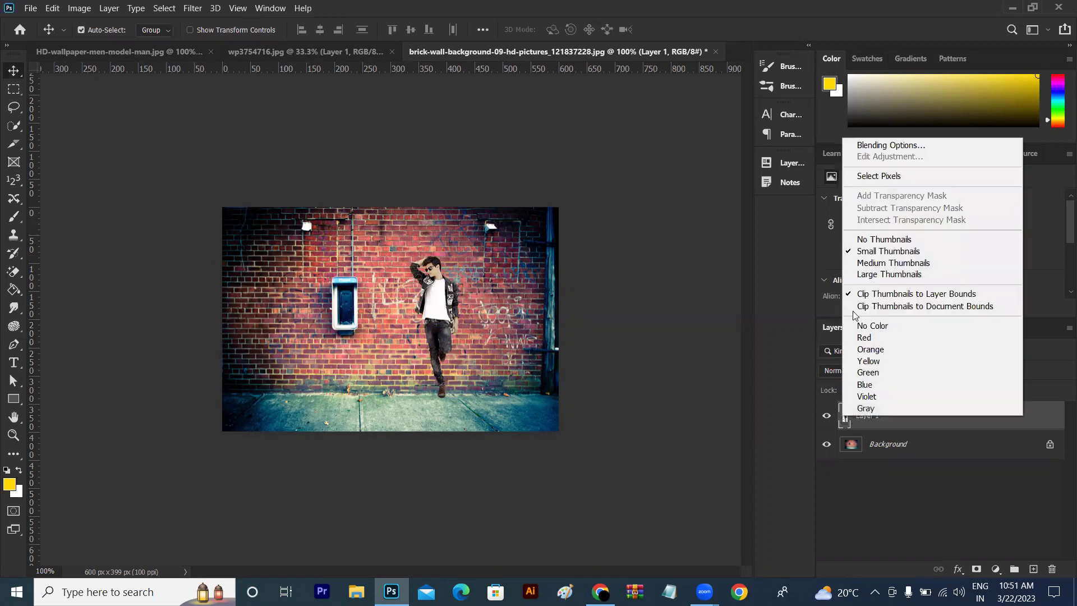
pyautogui.click(879, 176)
pyautogui.click(995, 569)
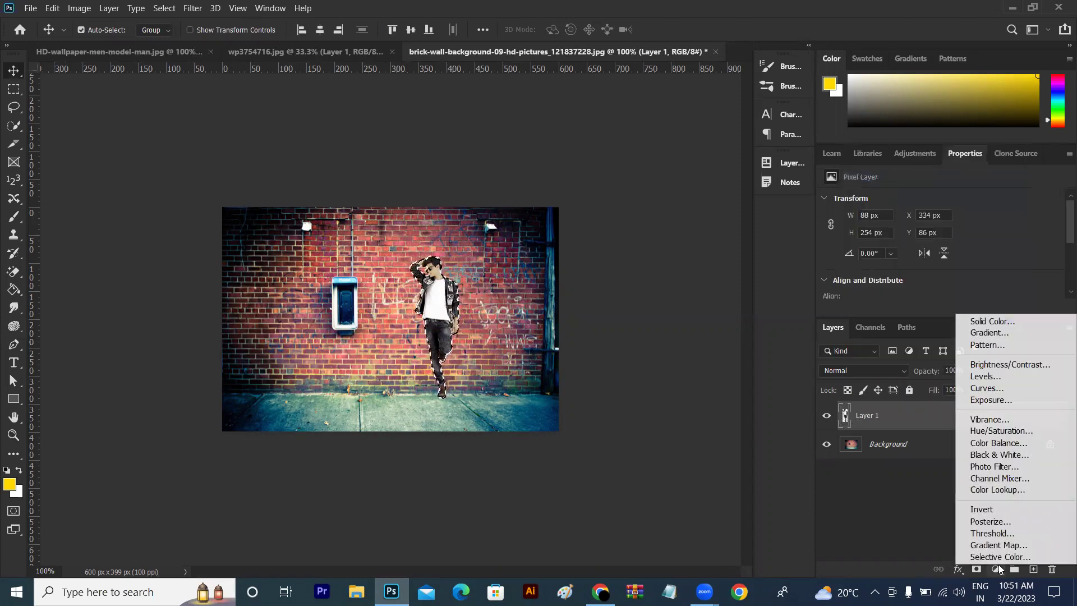
pyautogui.click(1010, 364)
pyautogui.moveTo(941, 240); pyautogui.dragTo(915, 240)
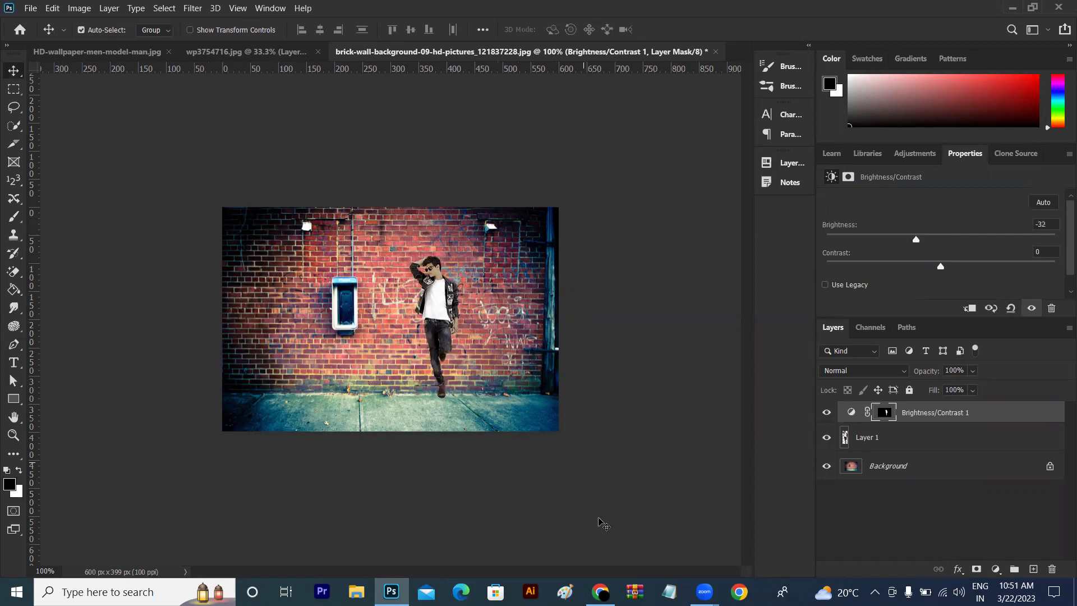
pyautogui.hotkey('ctrl', '+')
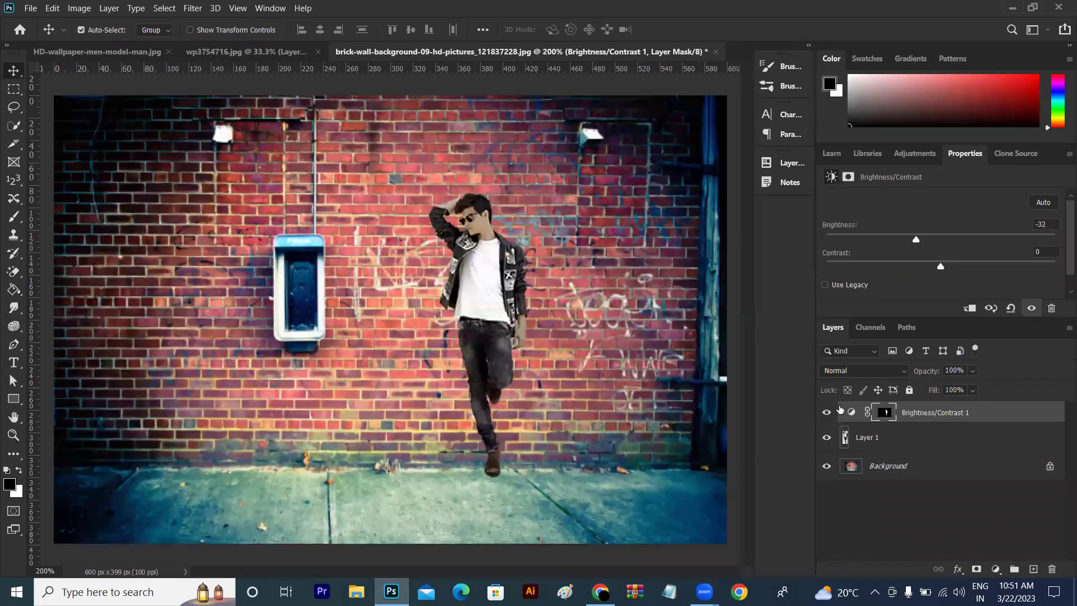
pyautogui.moveTo(916, 240); pyautogui.dragTo(957, 243)
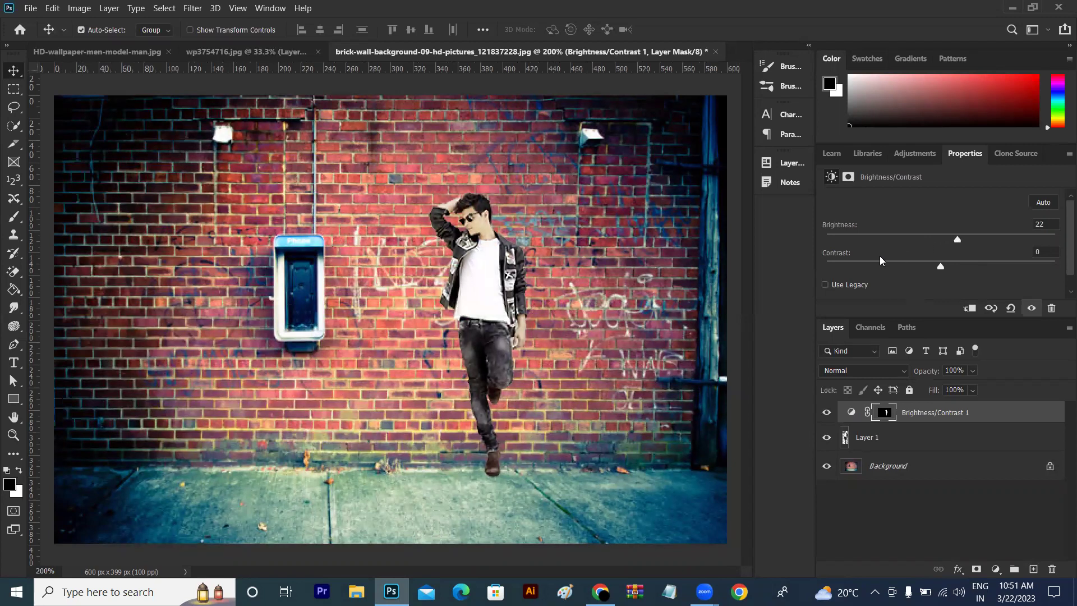
pyautogui.hotkey('ctrl', '-')
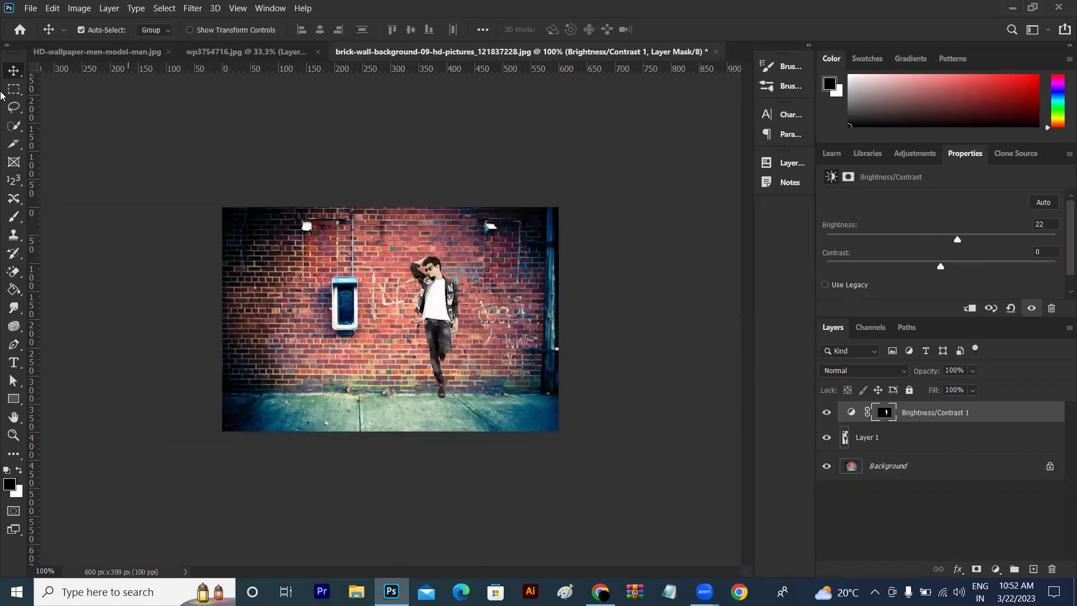
pyautogui.click(875, 438)
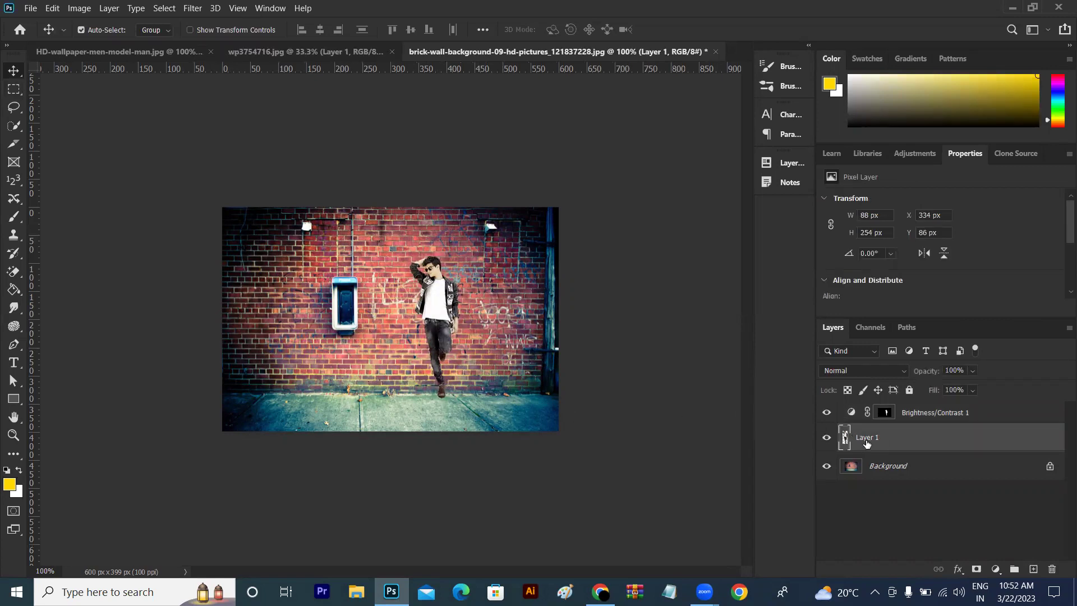
# Add a default black Drop Shadow at 35% opacity with 16 px distance and 6 px size to the man.
pyautogui.click(958, 570)
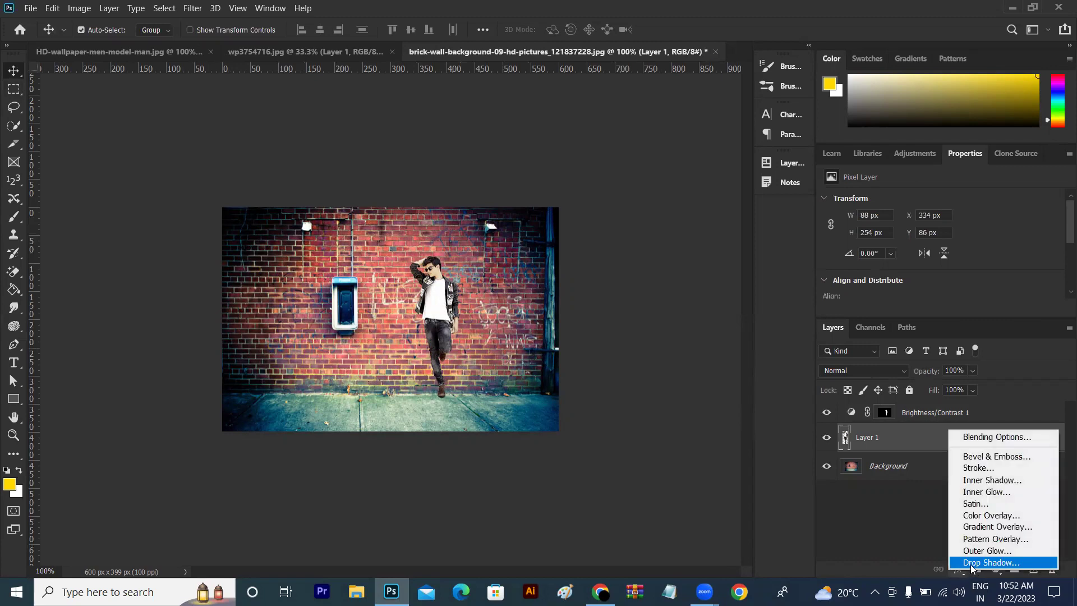
pyautogui.click(971, 563)
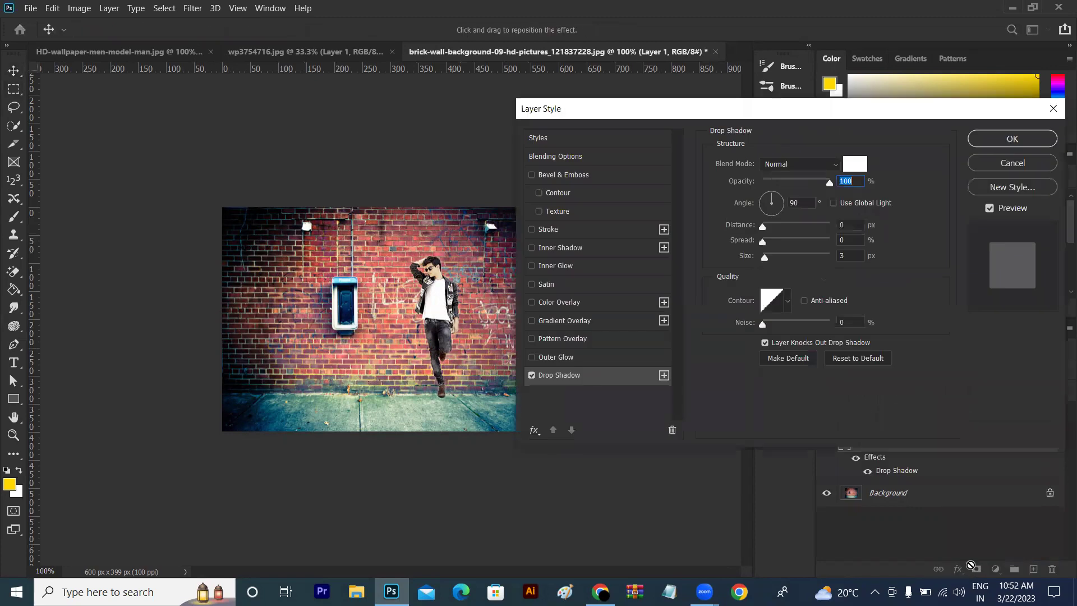
pyautogui.click(866, 358)
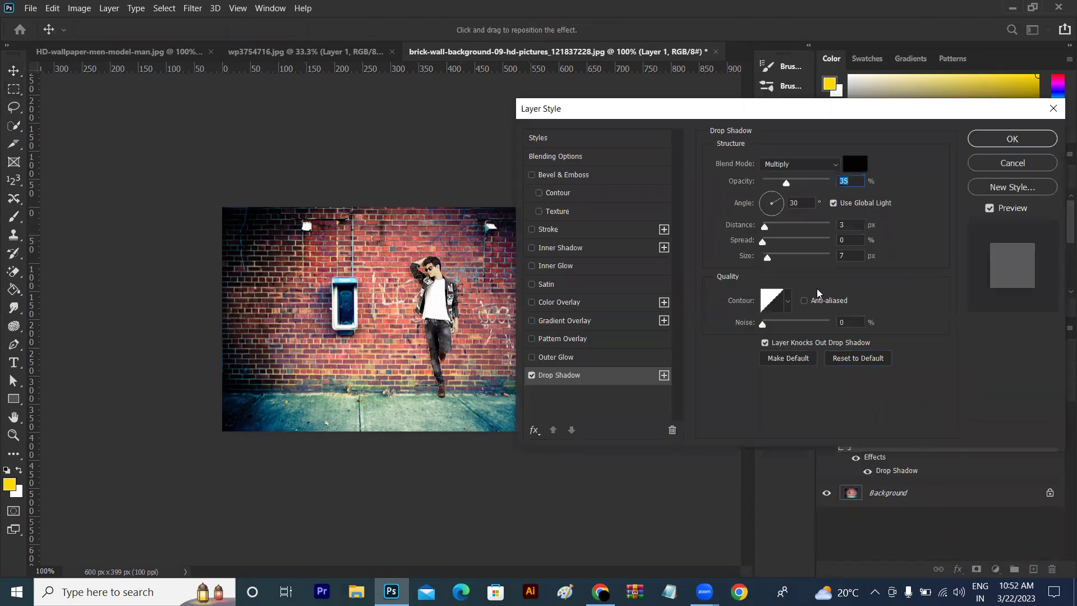
pyautogui.moveTo(771, 230); pyautogui.dragTo(766, 262)
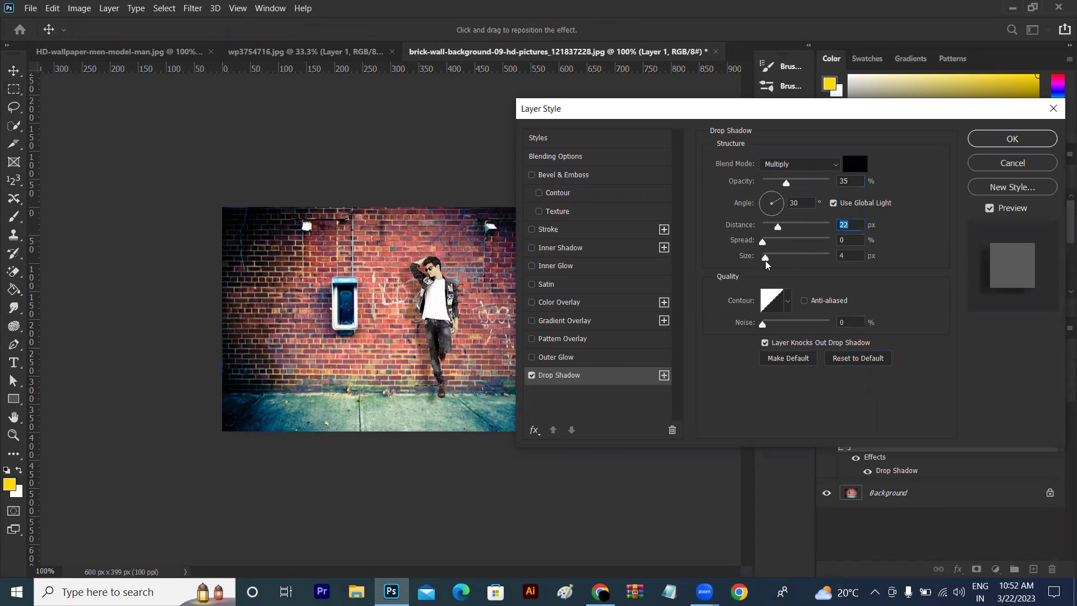
pyautogui.moveTo(765, 261); pyautogui.dragTo(774, 230)
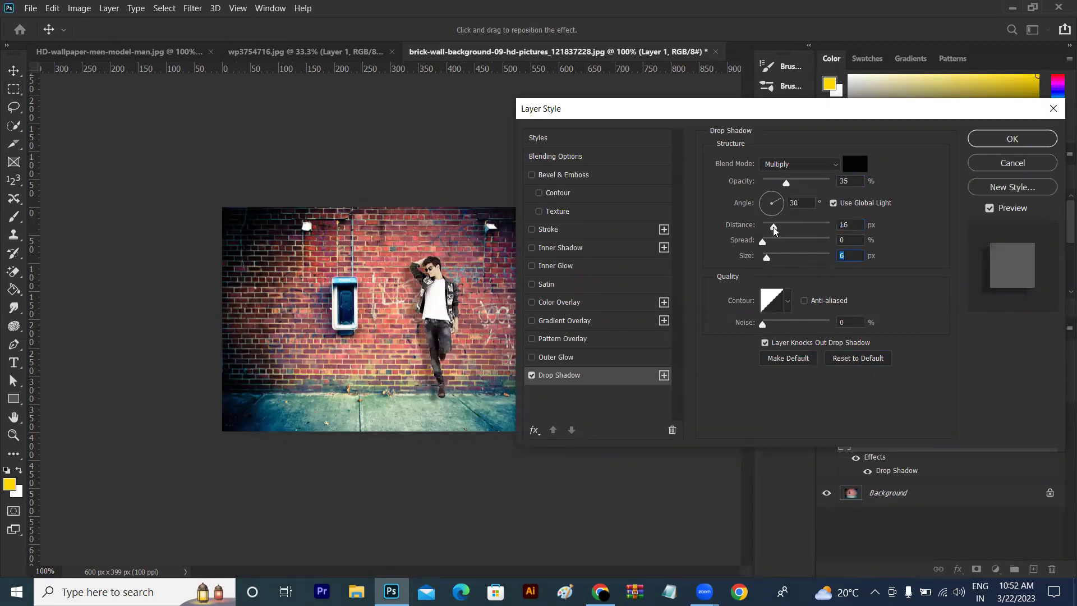
pyautogui.click(1012, 139)
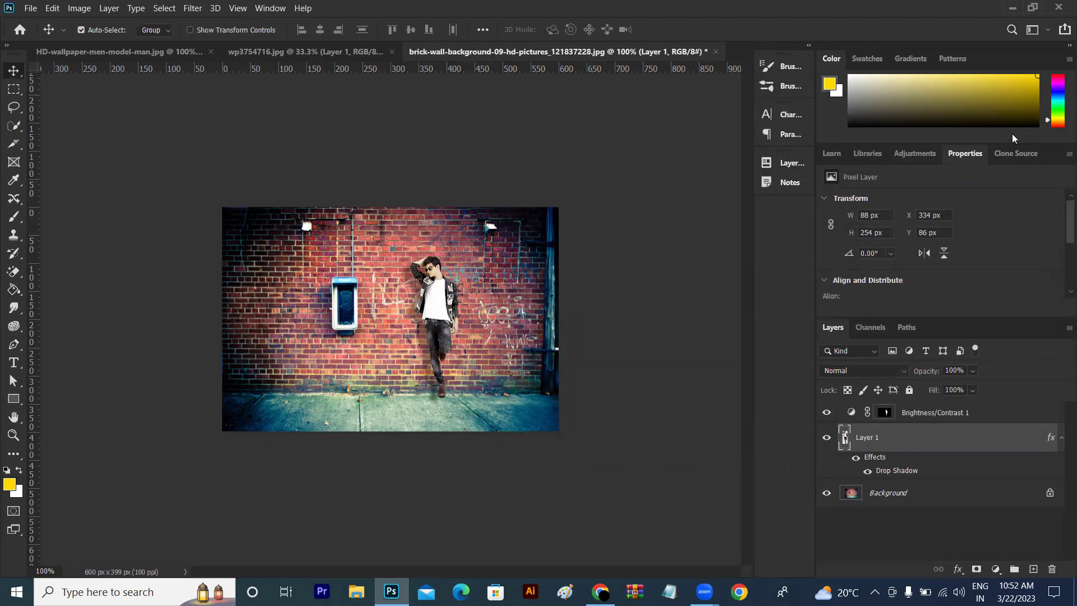
pyautogui.hotkey('ctrl', '+')
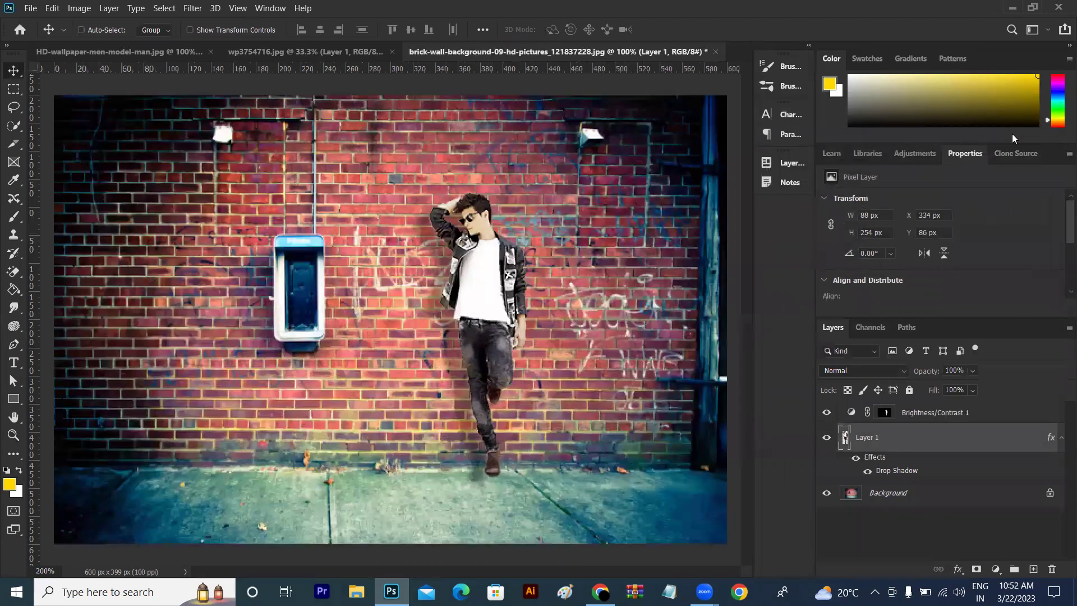
# Switch to wp3754716.jpg and undo back to the original man photo on Layer 0.
pyautogui.click(257, 53)
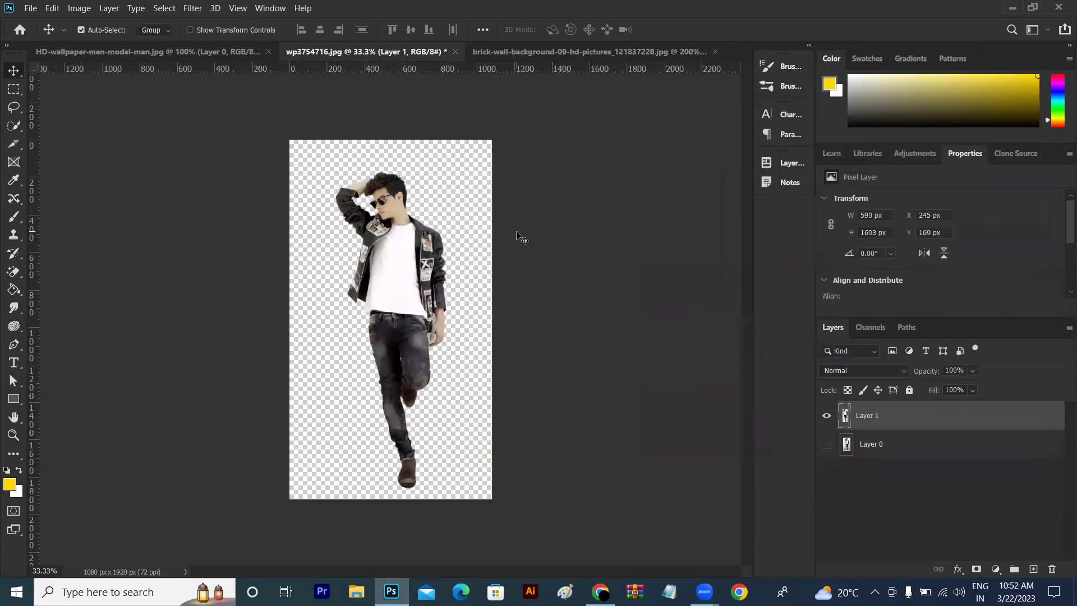
pyautogui.hotkey('ctrl', 'z')
pyautogui.hotkey('ctrl', 'z')
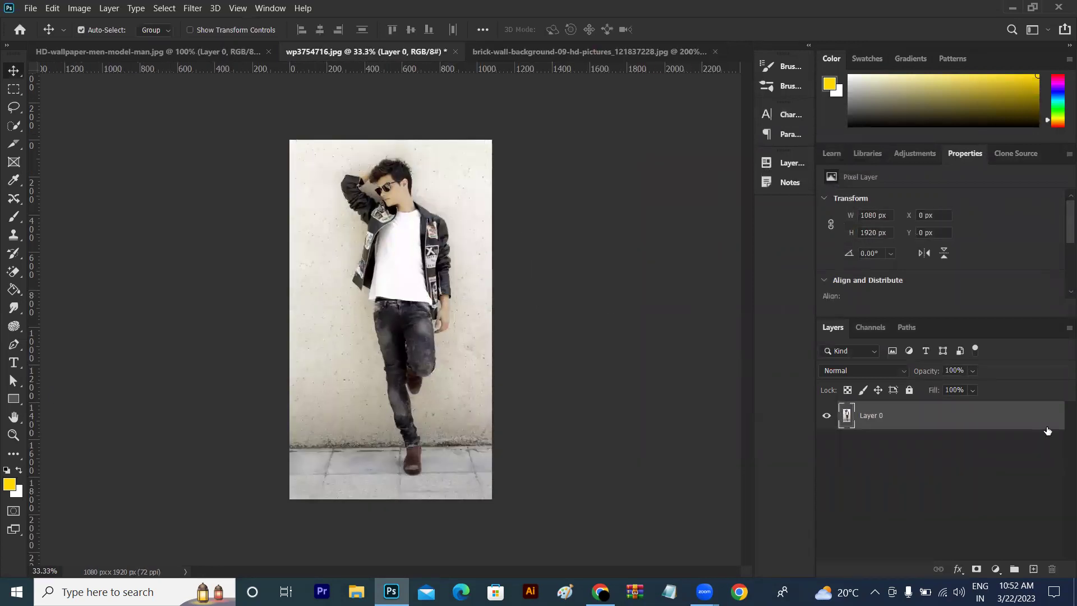
pyautogui.click(14, 126)
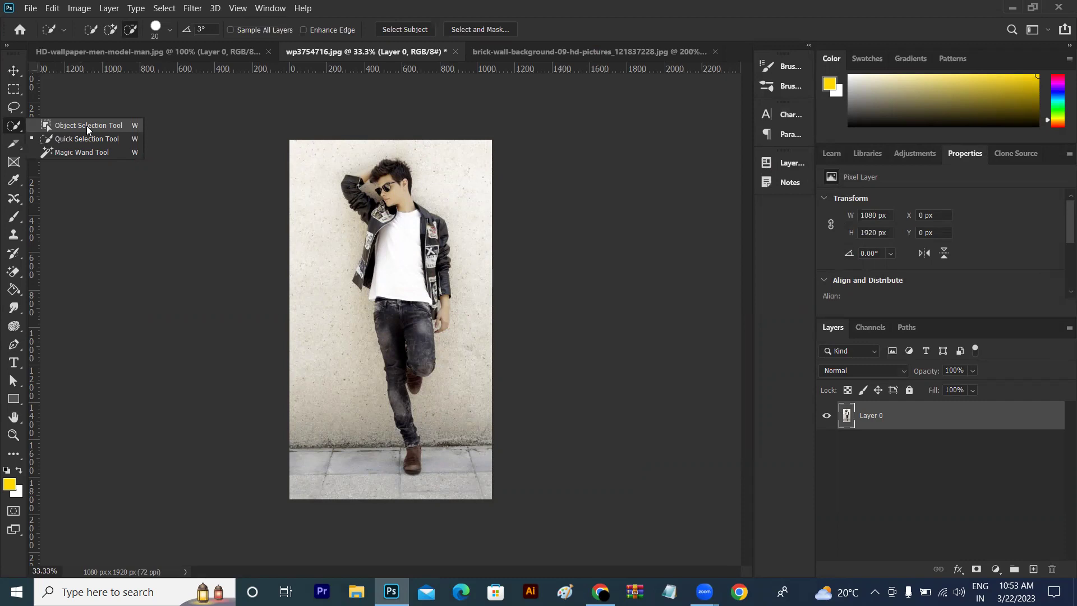
# Box-select the man with the Object Selection Tool and zoom in to check the edges.
pyautogui.click(87, 126)
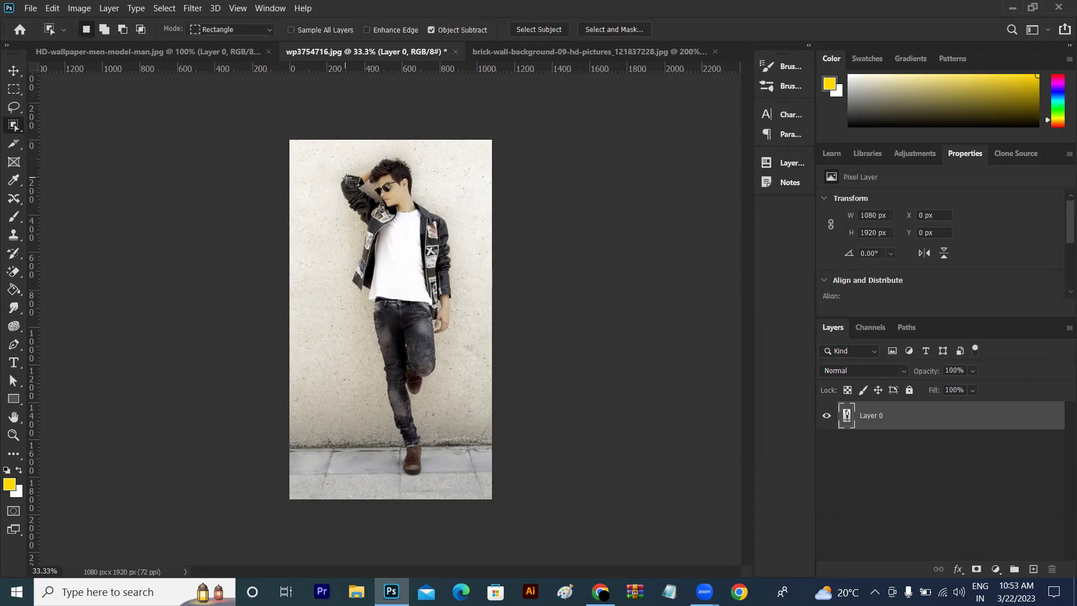
pyautogui.moveTo(324, 154); pyautogui.dragTo(480, 485)
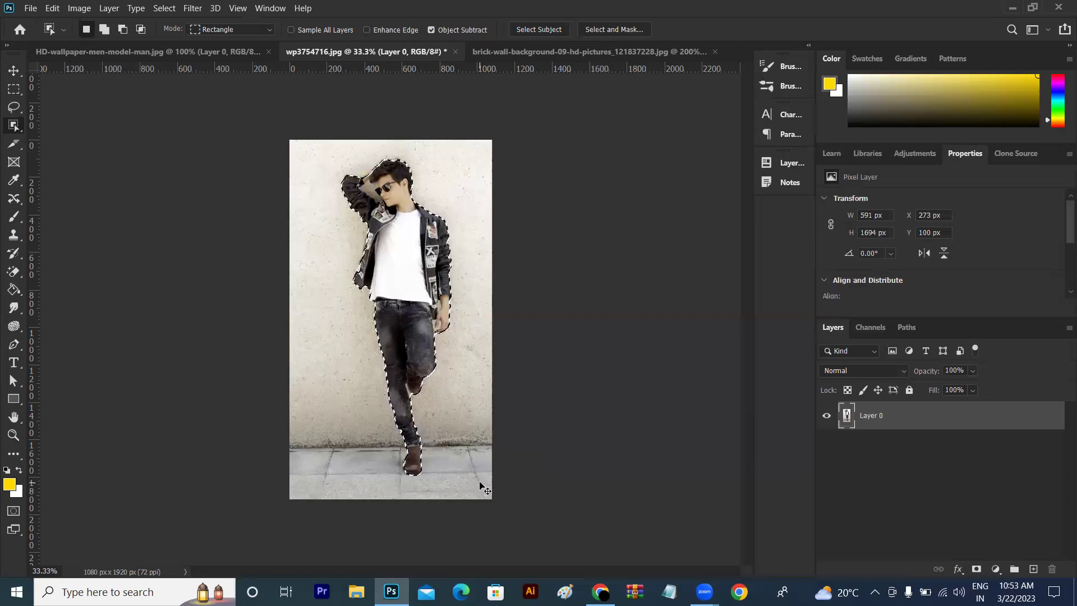
pyautogui.hotkey('ctrl', '+')
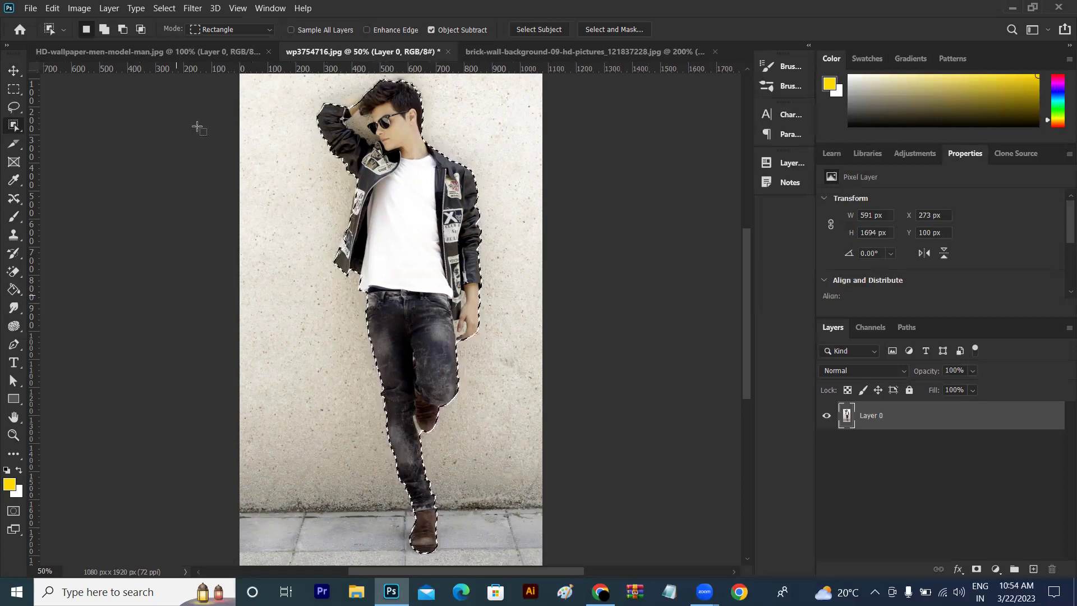
# Search Google Images for 'man images' and scroll down through the results.
pyautogui.hotkey('alt', 'Tab')
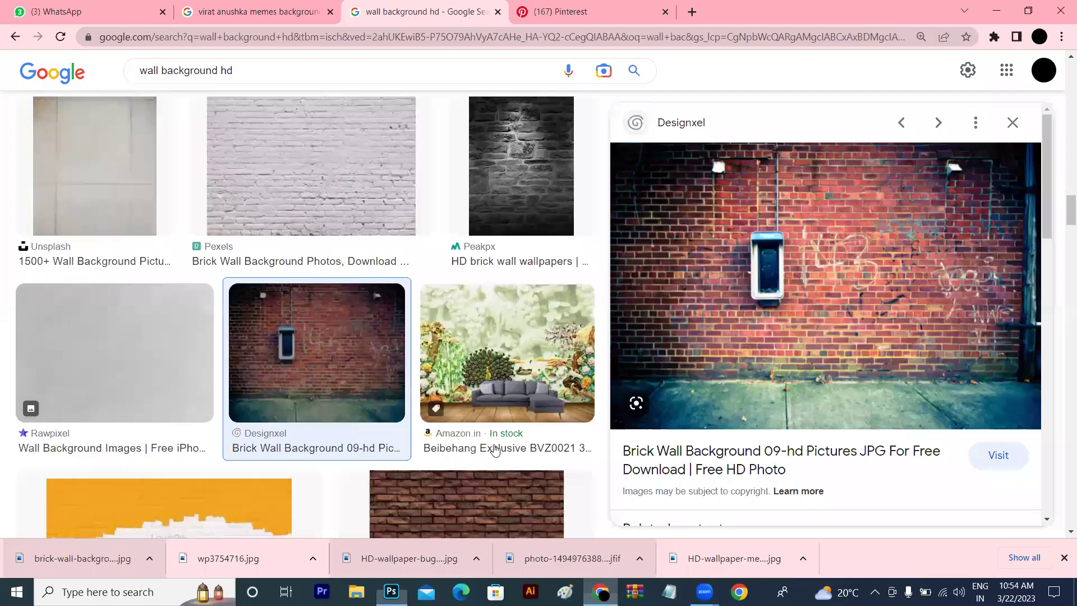
pyautogui.click(119, 75)
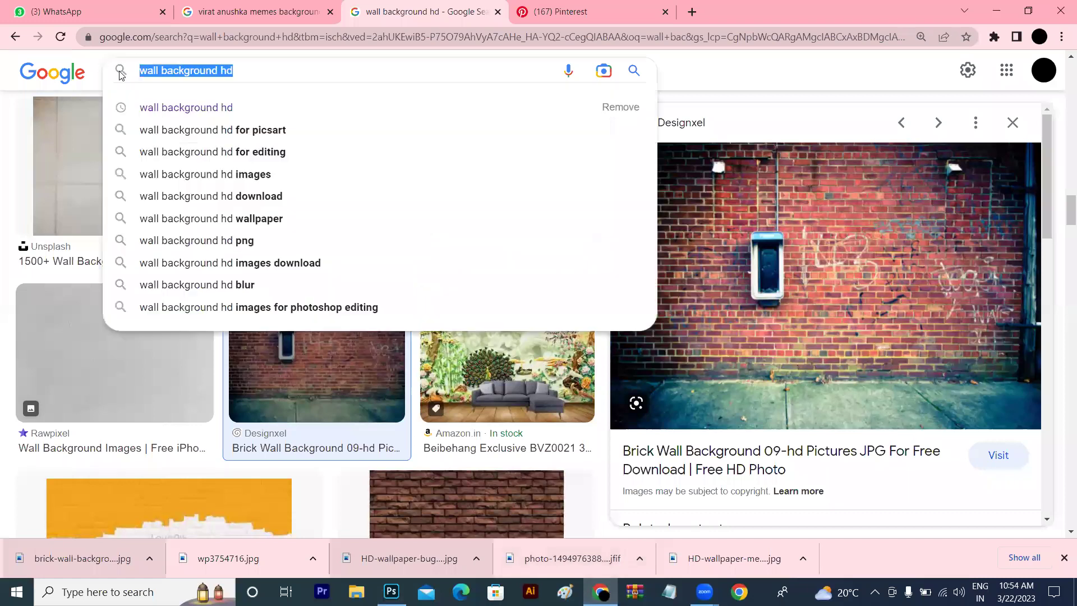
pyautogui.write('man images')
pyautogui.press('Return')
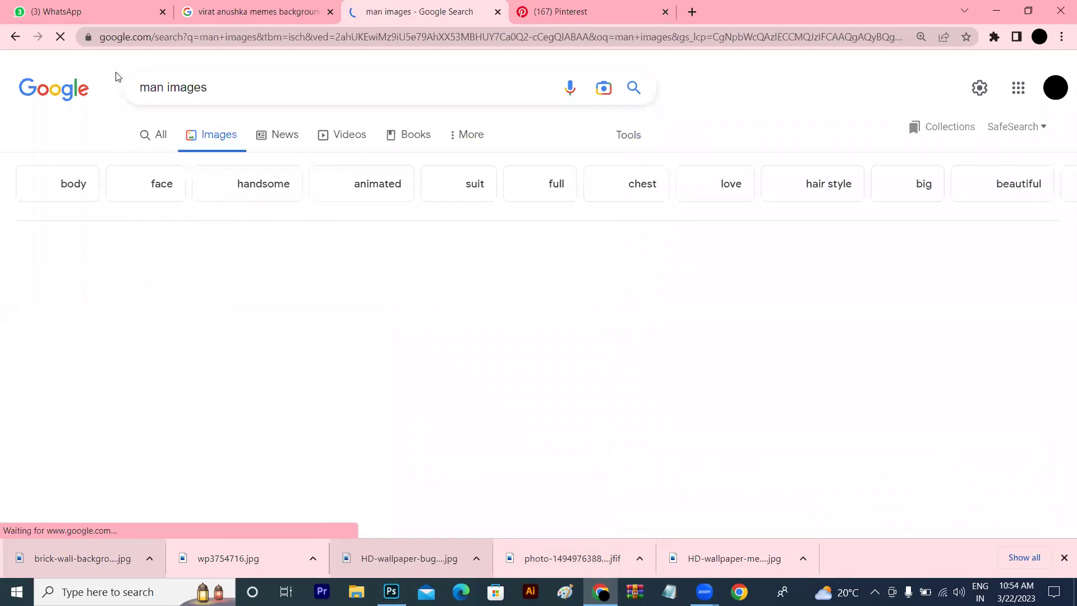
pyautogui.scroll(-3, 1062, 295)
pyautogui.scroll(-2, 1062, 296)
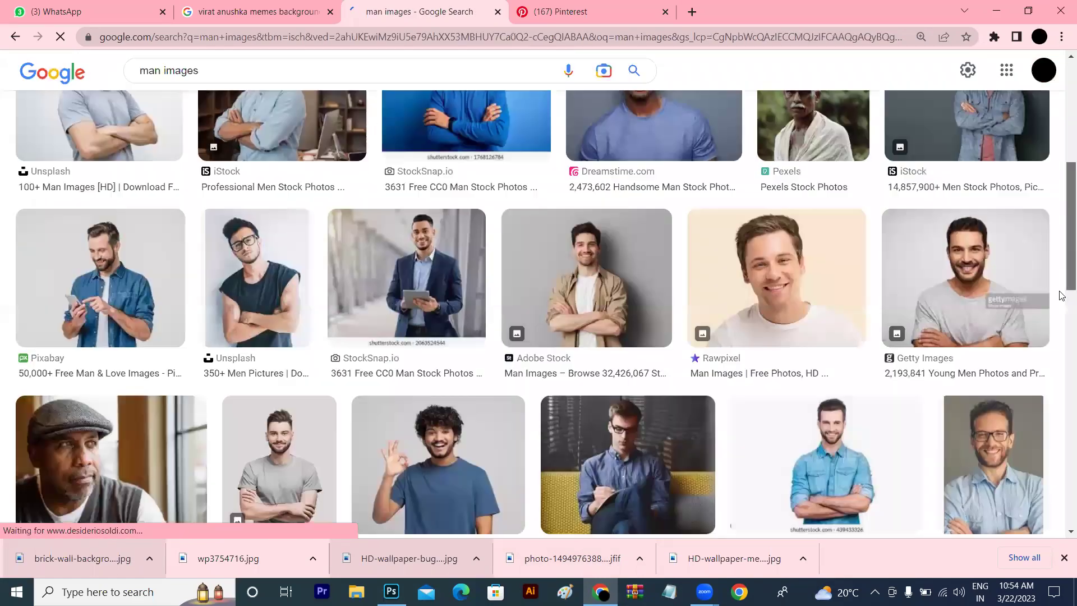
pyautogui.scroll(-5, 1062, 296)
pyautogui.scroll(-2, 1062, 337)
pyautogui.scroll(-5, 1062, 393)
pyautogui.scroll(-3, 1062, 463)
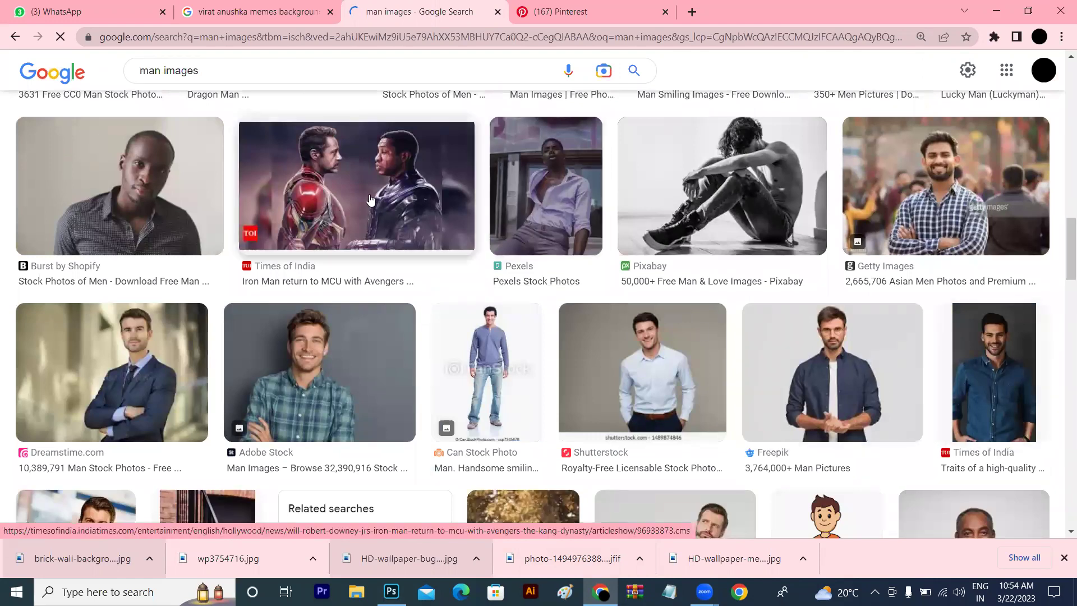
# Copy the full-size Times of India Iron Man and Kang preview image, then return to Photoshop.
pyautogui.click(370, 199)
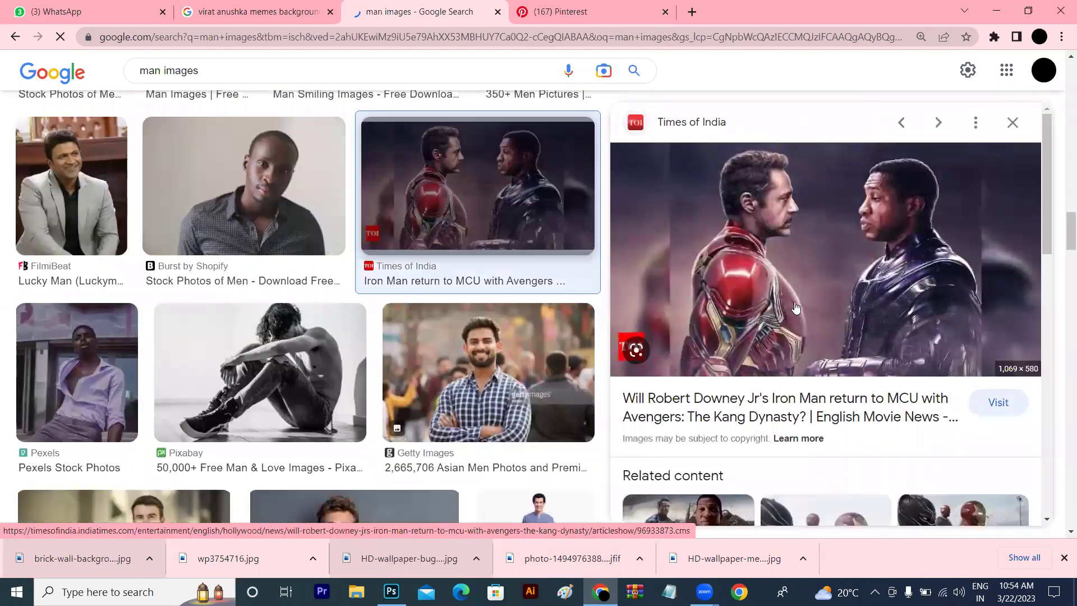
pyautogui.rightClick(761, 199)
pyautogui.click(811, 349)
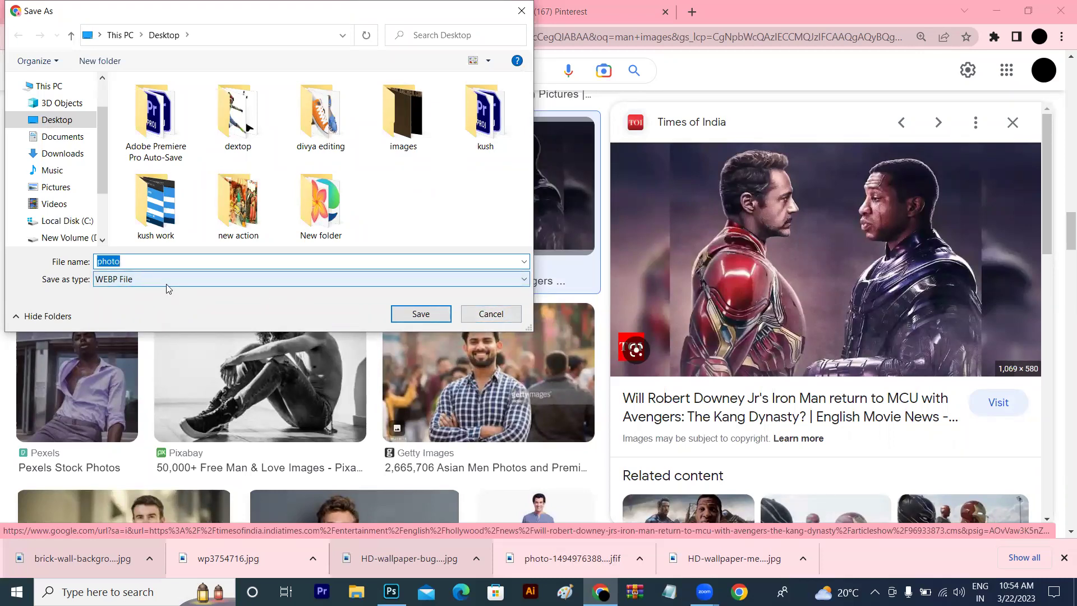
pyautogui.click(490, 313)
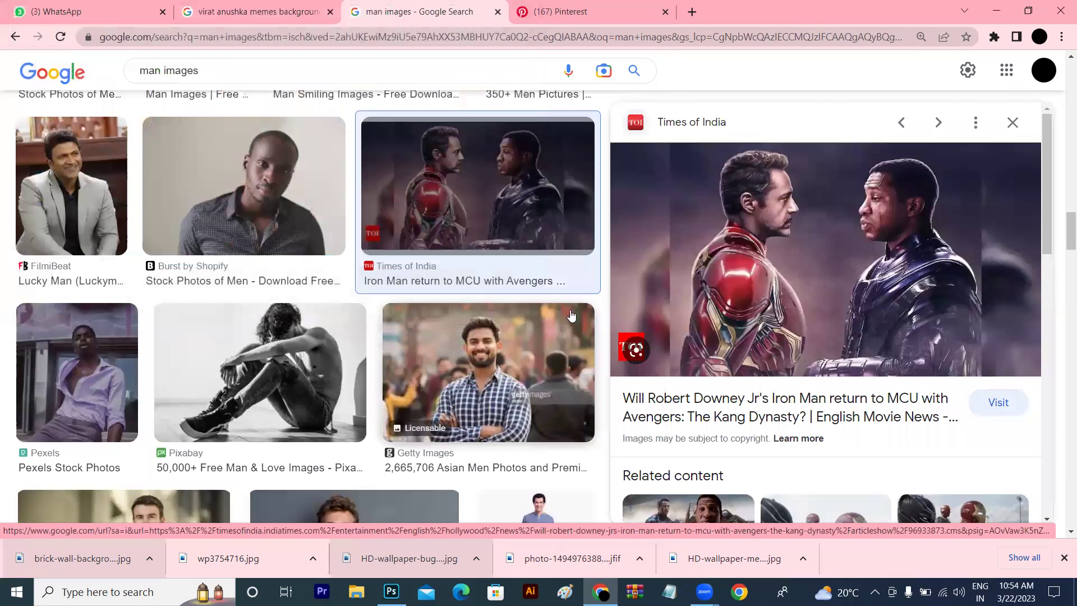
pyautogui.rightClick(781, 247)
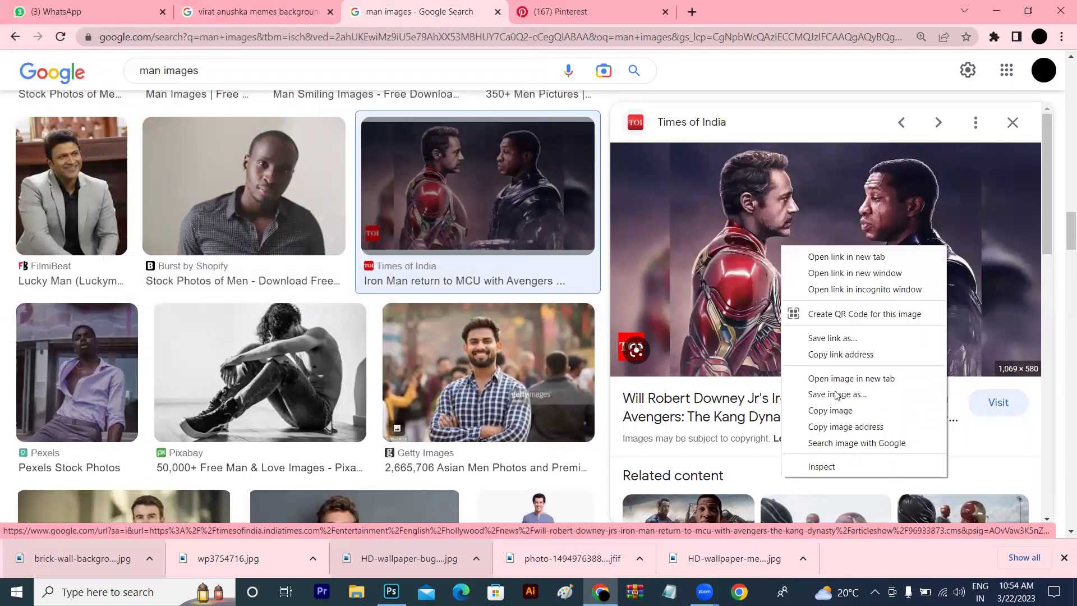
pyautogui.click(839, 412)
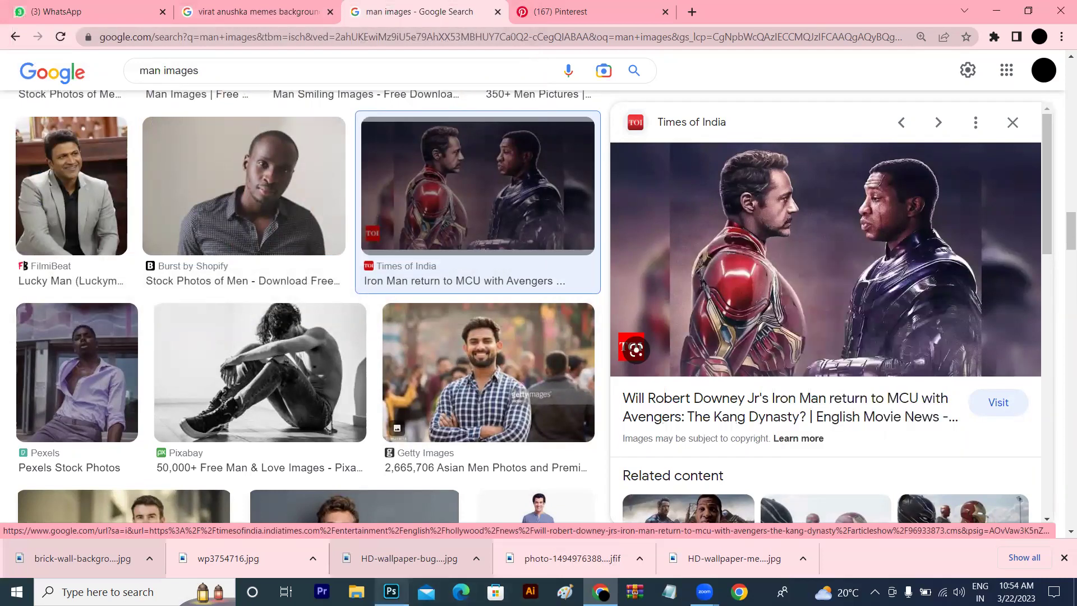
pyautogui.click(390, 591)
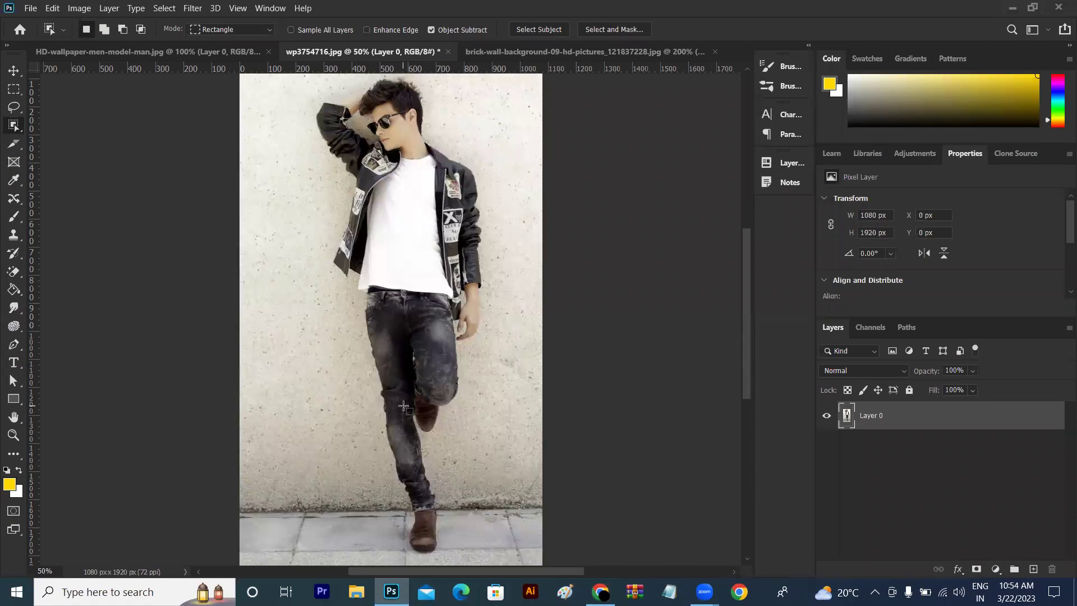
# Paste the Iron Man and Kang image as Layer 1, flush with the canvas's left edge.
pyautogui.hotkey('ctrl', 'v')
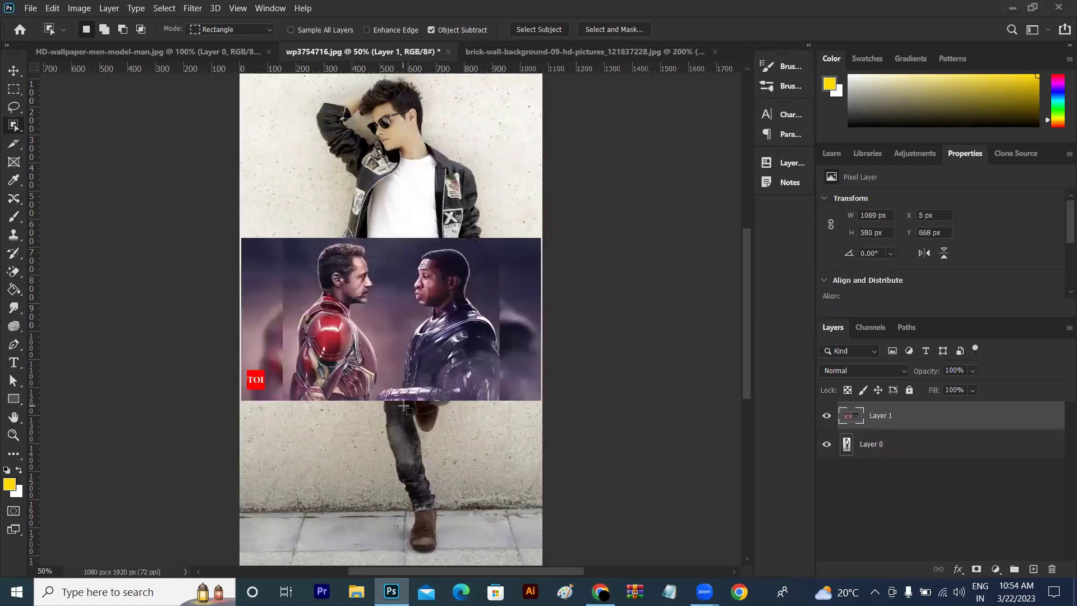
pyautogui.click(12, 77)
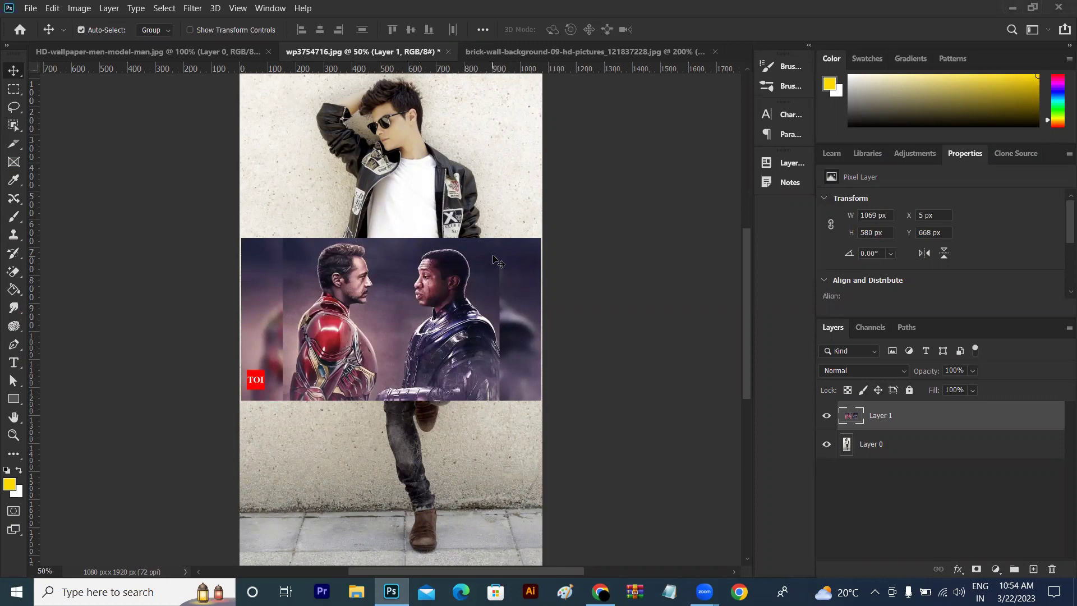
pyautogui.moveTo(408, 293)
pyautogui.mouseDown()
pyautogui.moveTo(536, 136)
pyautogui.moveTo(465, 302)
pyautogui.mouseUp()
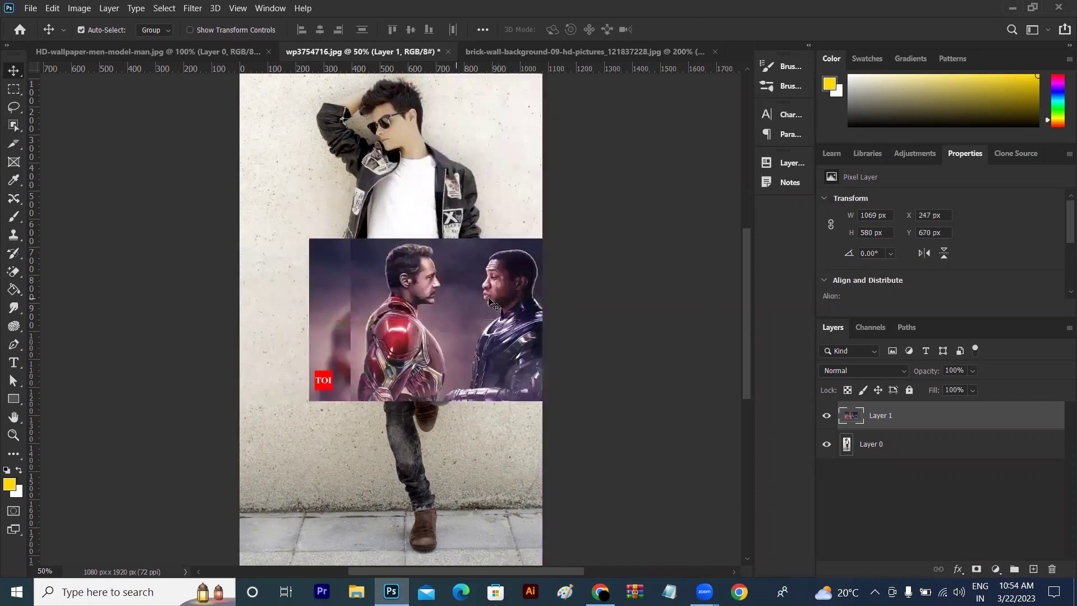
pyautogui.moveTo(466, 301); pyautogui.dragTo(398, 301)
pyautogui.hotkey('ctrl', 'Tab')
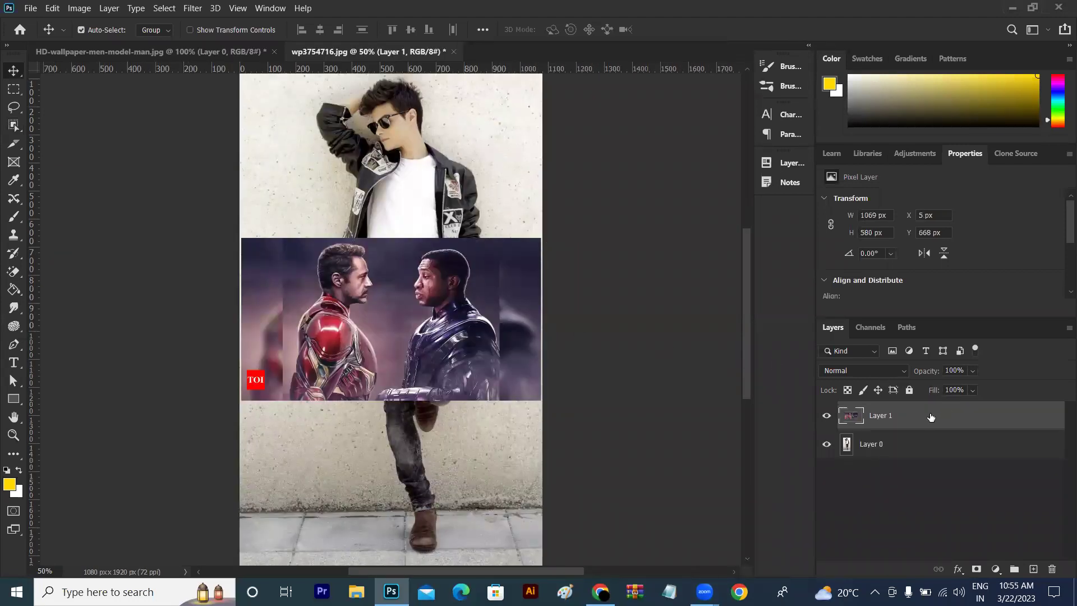
pyautogui.rightClick(930, 417)
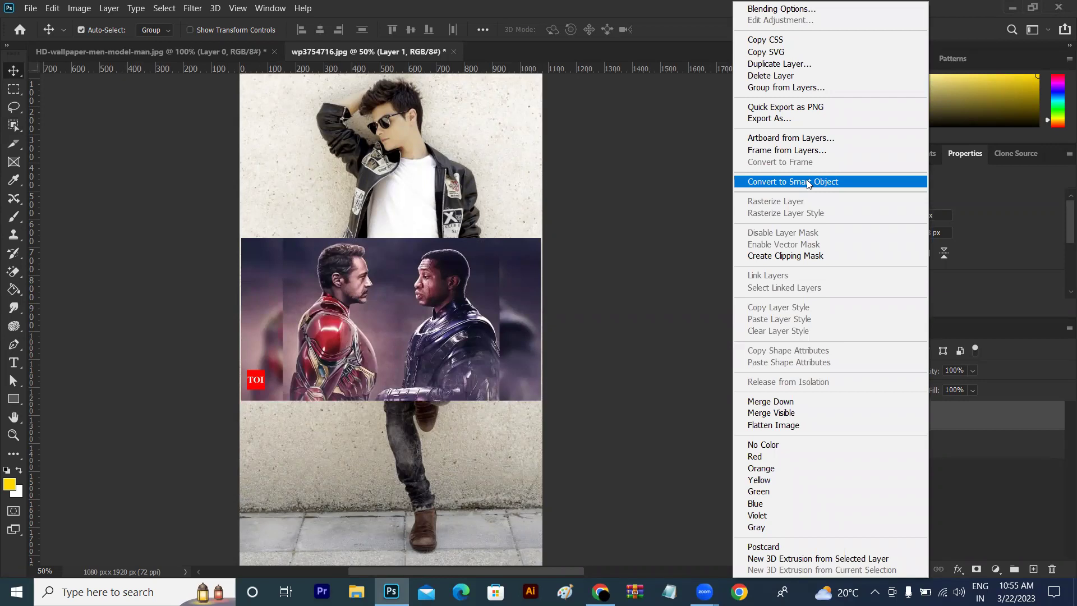
# Convert Layer 1 to a smart object and open its contents as Layer 1.psb.
pyautogui.click(808, 183)
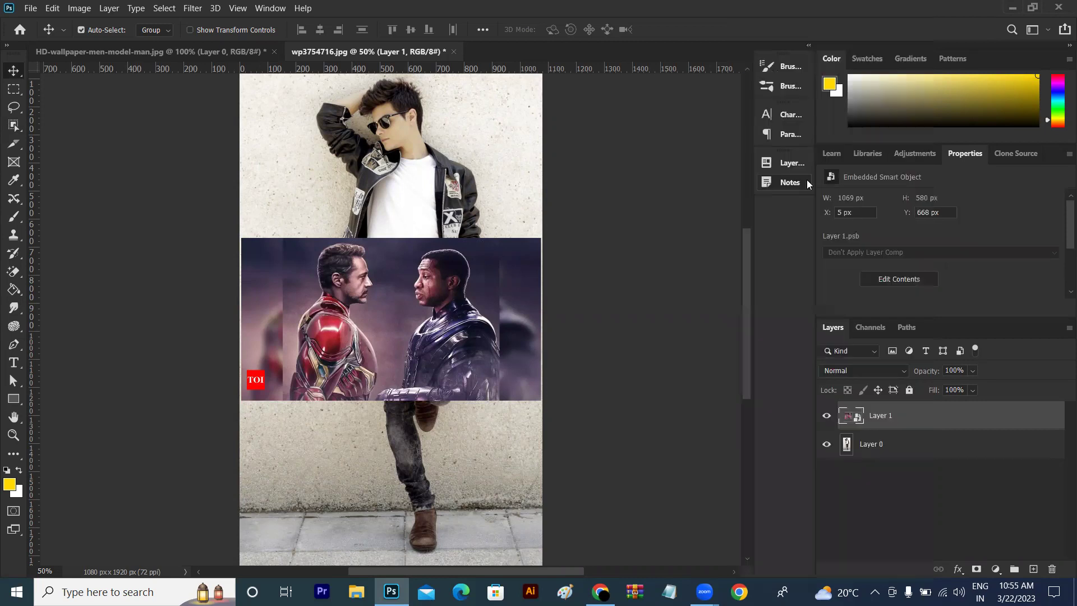
pyautogui.doubleClick(859, 420)
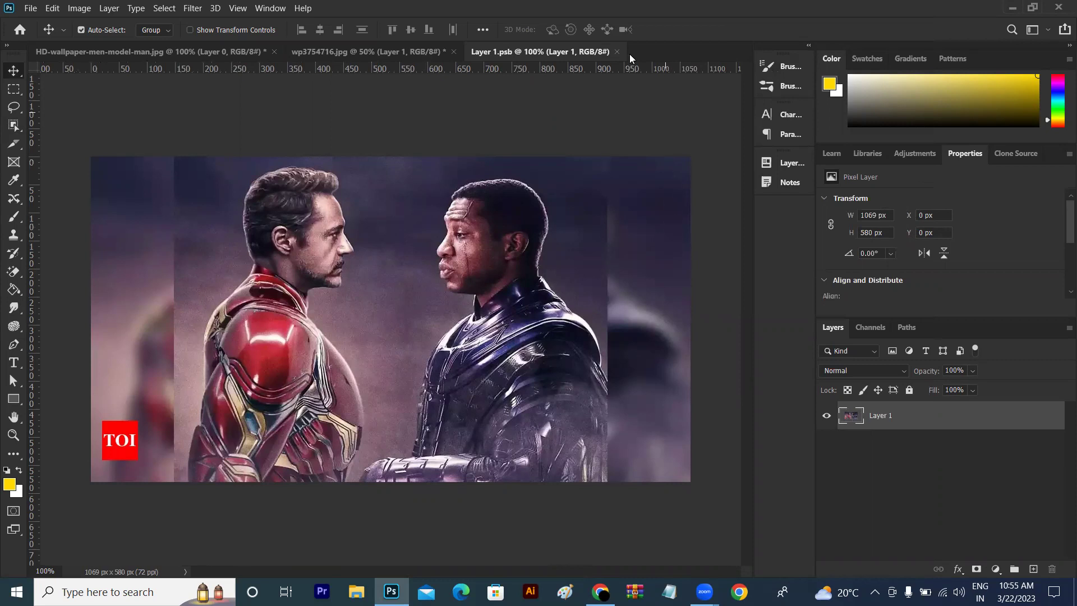
pyautogui.hotkey('ctrl', 'w')
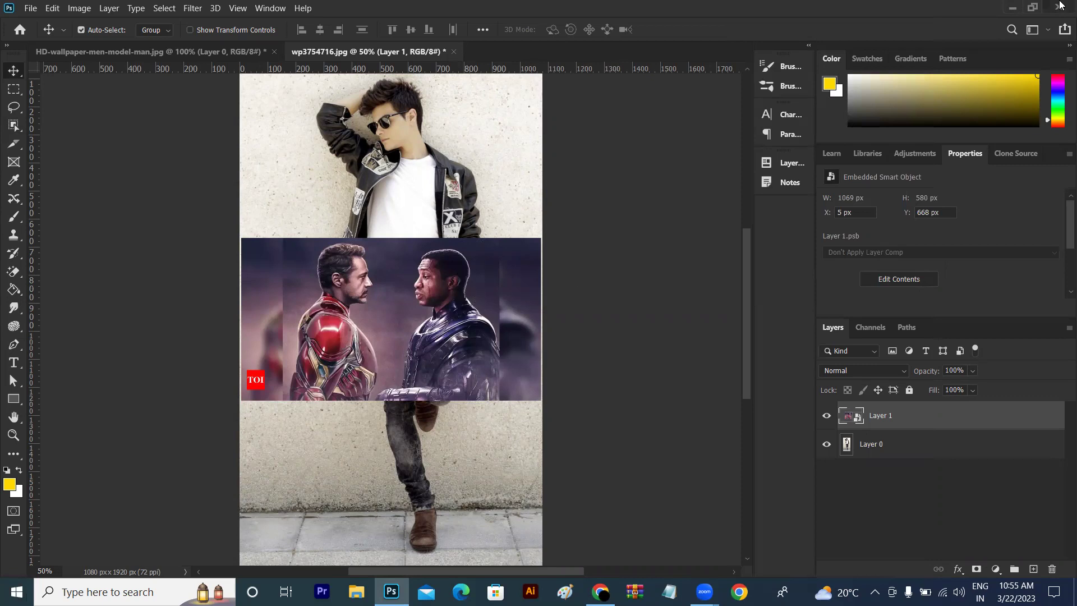
pyautogui.rightClick(959, 424)
pyautogui.click(998, 415)
pyautogui.doubleClick(854, 416)
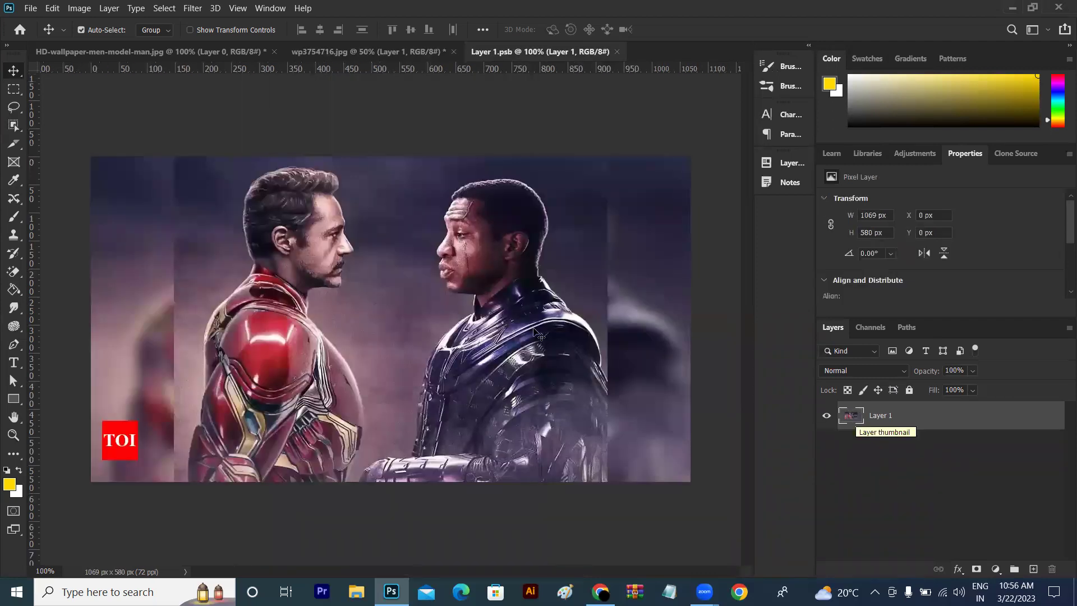
# Try Object Selection on Iron Man and Select > Subject on both figures, deselecting each time.
pyautogui.click(6, 131)
pyautogui.click(61, 121)
pyautogui.moveTo(158, 157)
pyautogui.mouseDown()
pyautogui.moveTo(349, 488)
pyautogui.moveTo(371, 505)
pyautogui.mouseUp()
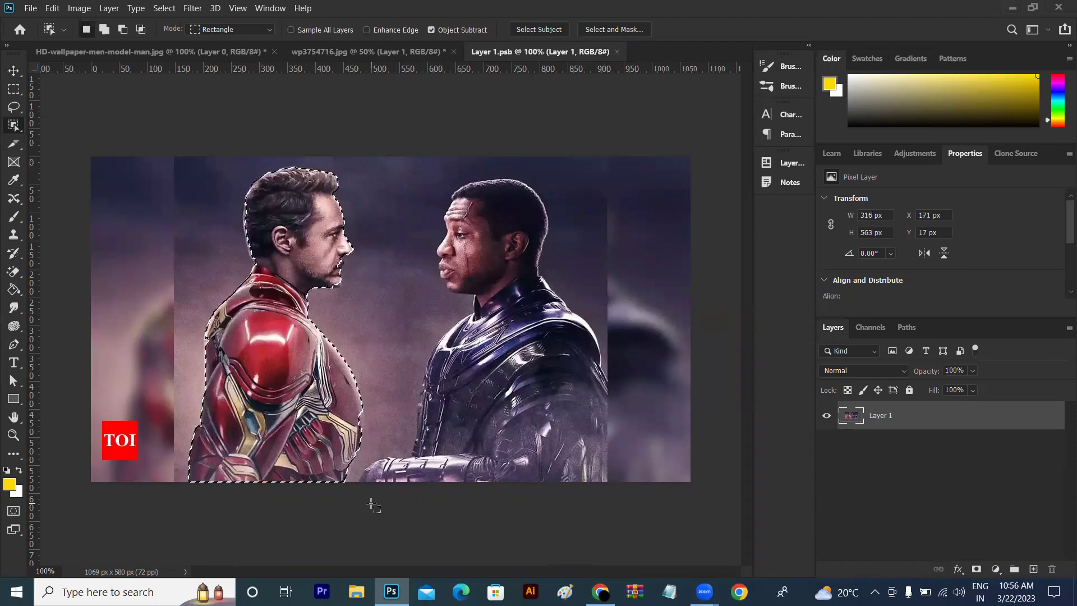
pyautogui.hotkey('ctrl', 'd')
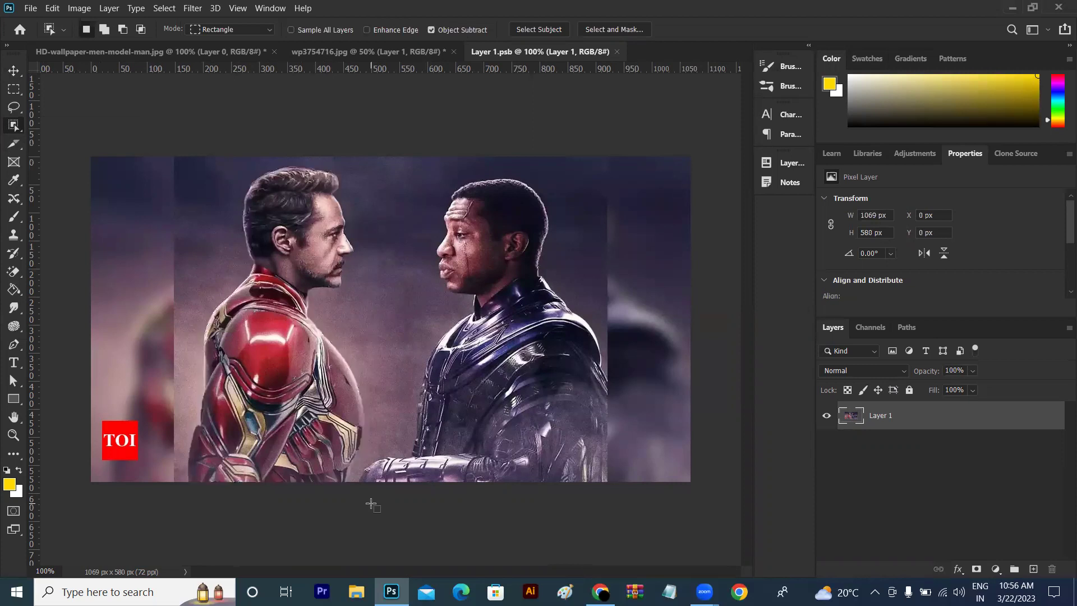
pyautogui.click(175, 10)
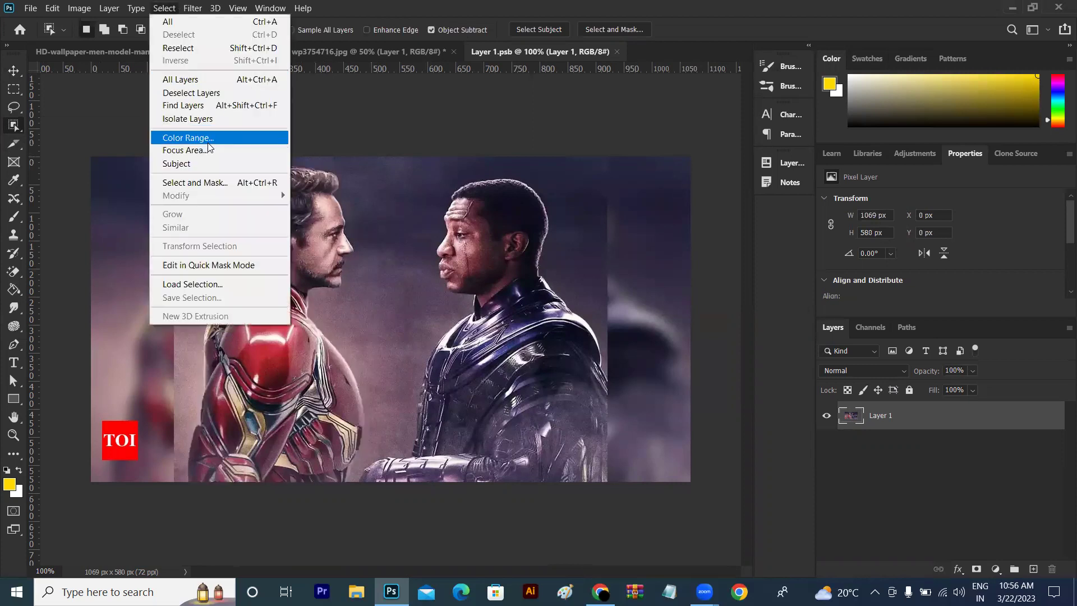
pyautogui.click(208, 162)
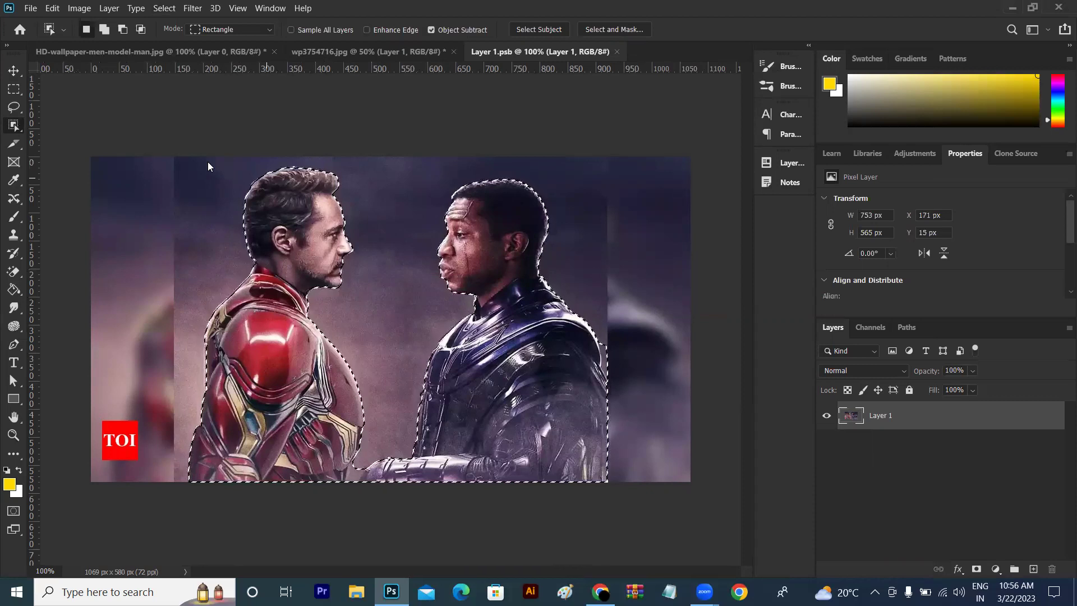
pyautogui.hotkey('ctrl', 'd')
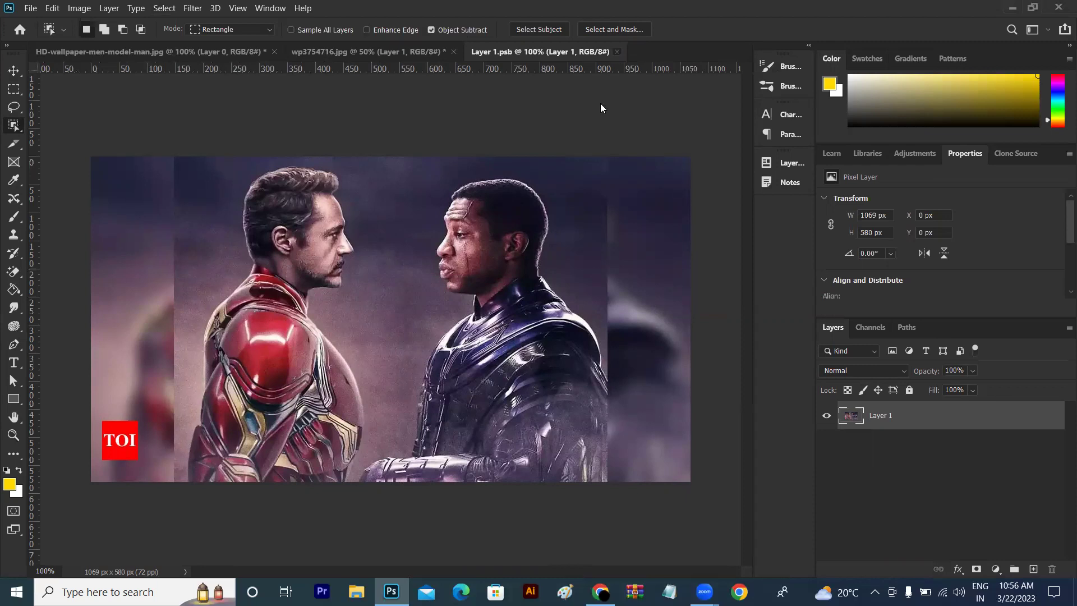
# Close Layer 1.psb without changes and answer the save prompt.
pyautogui.hotkey('ctrl', 'w')
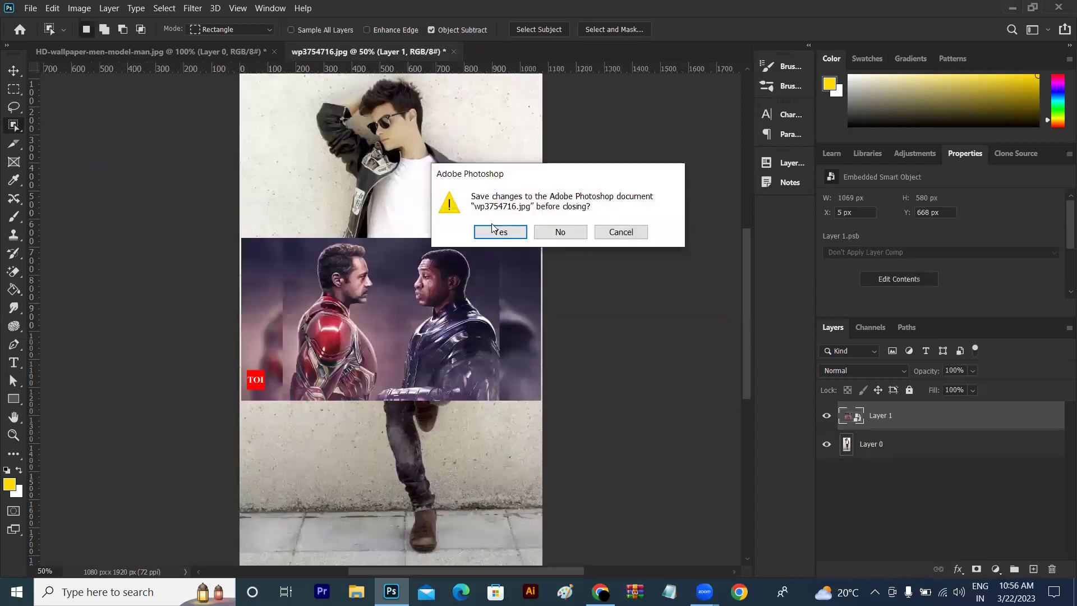
pyautogui.click(500, 230)
pyautogui.hotkey('ctrl', 'Tab')
# Search Google Images for 'man image png' and preview several transparent man images.
pyautogui.click(600, 591)
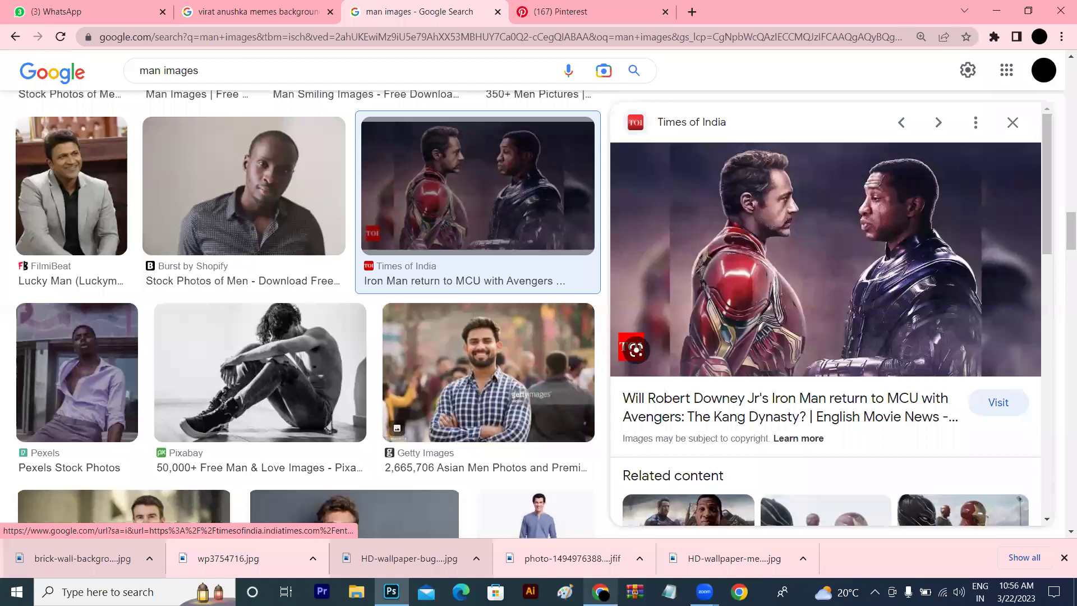
pyautogui.moveTo(69, 82); pyautogui.dragTo(44, 82)
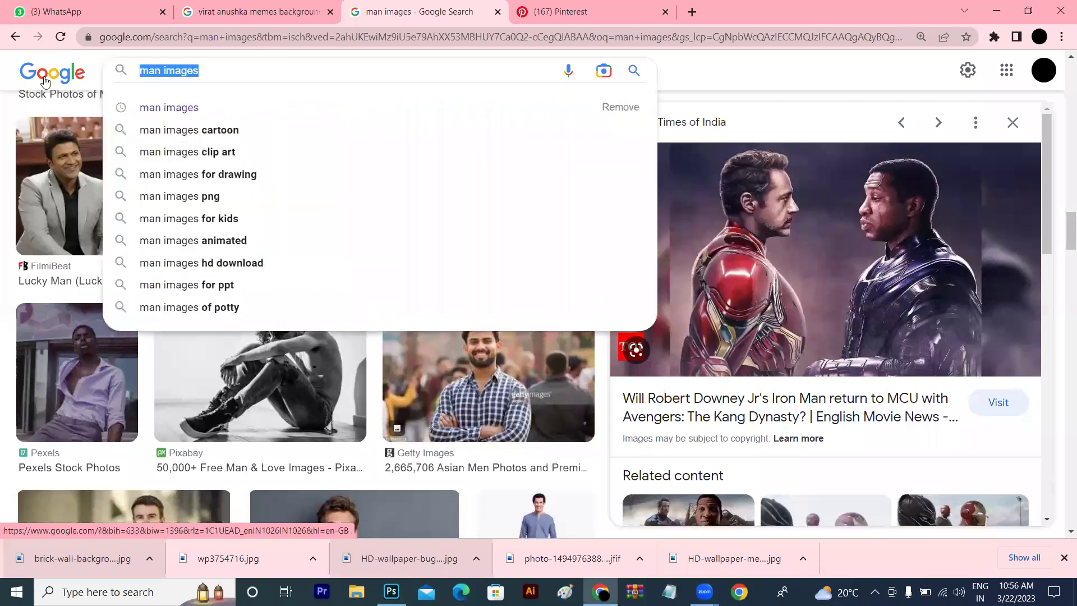
pyautogui.write('man image png')
pyautogui.press('Return')
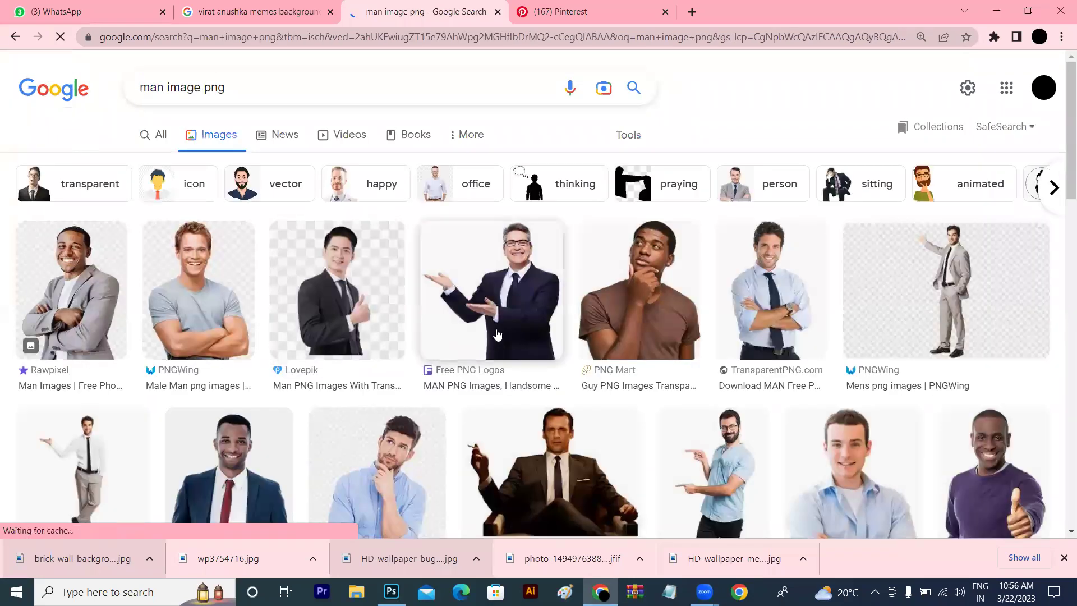
pyautogui.click(498, 333)
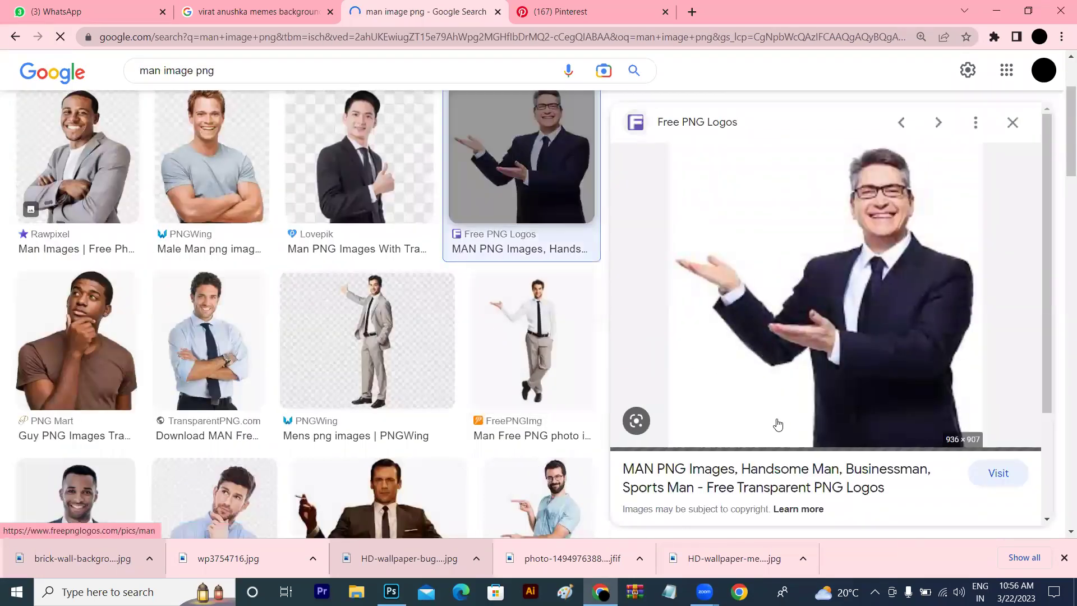
pyautogui.click(107, 356)
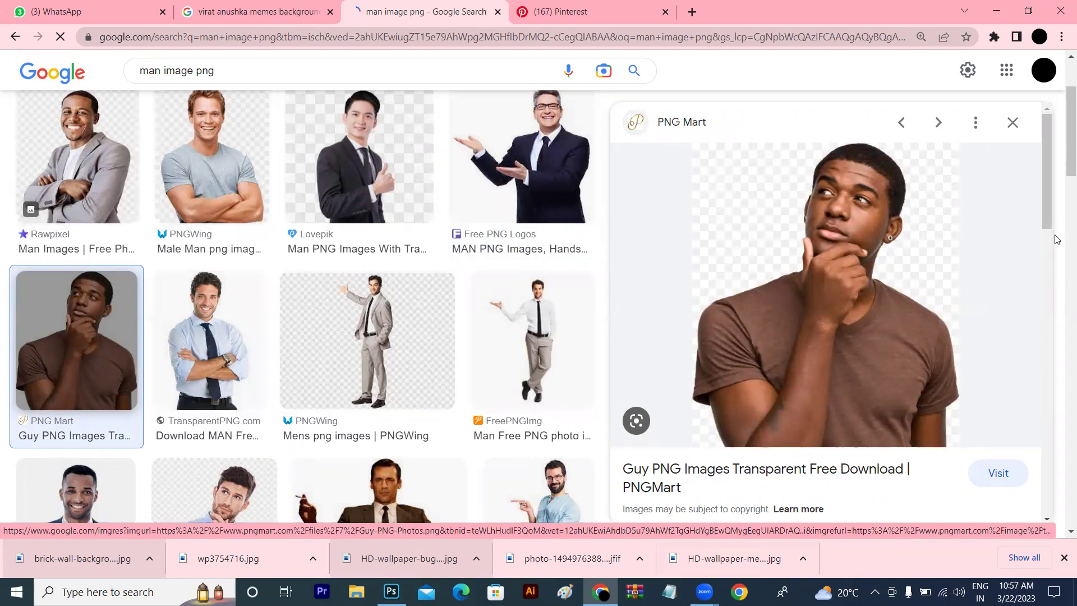
pyautogui.moveTo(1047, 227); pyautogui.dragTo(1049, 325)
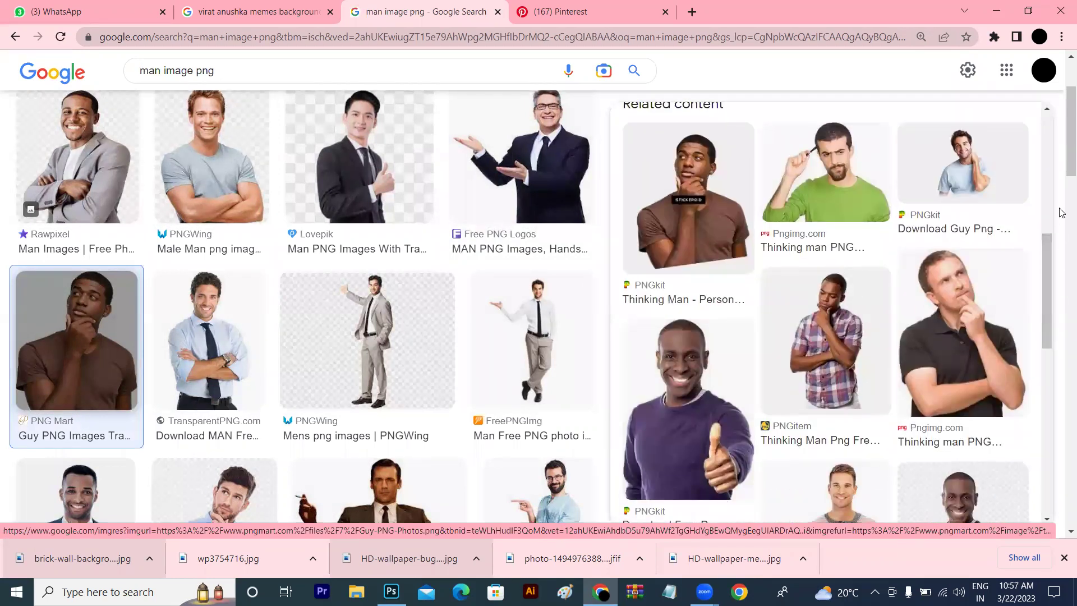
pyautogui.moveTo(1062, 168); pyautogui.dragTo(1062, 252)
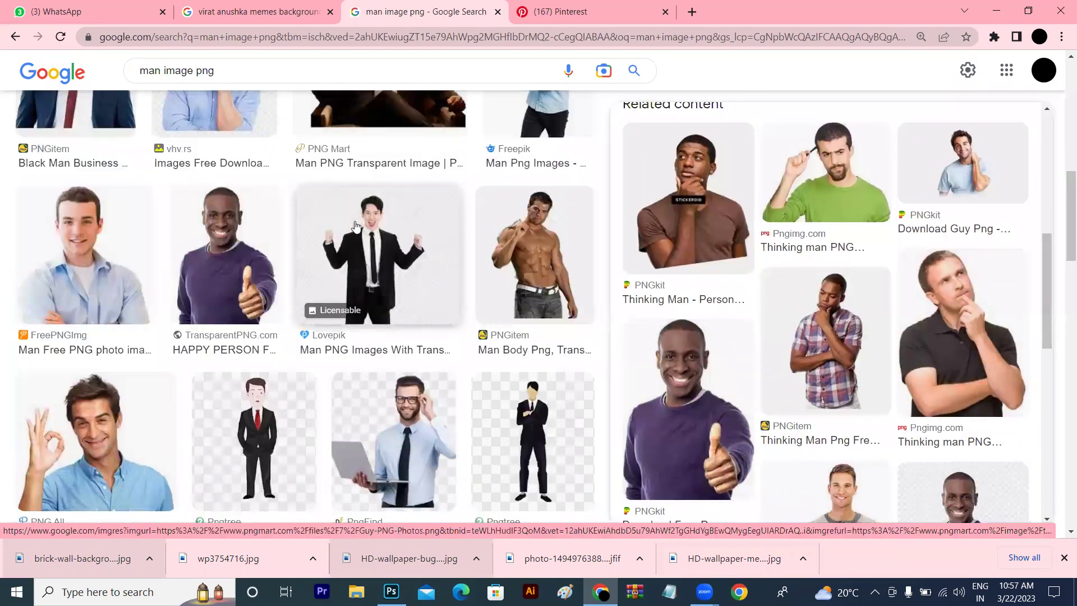
pyautogui.click(93, 258)
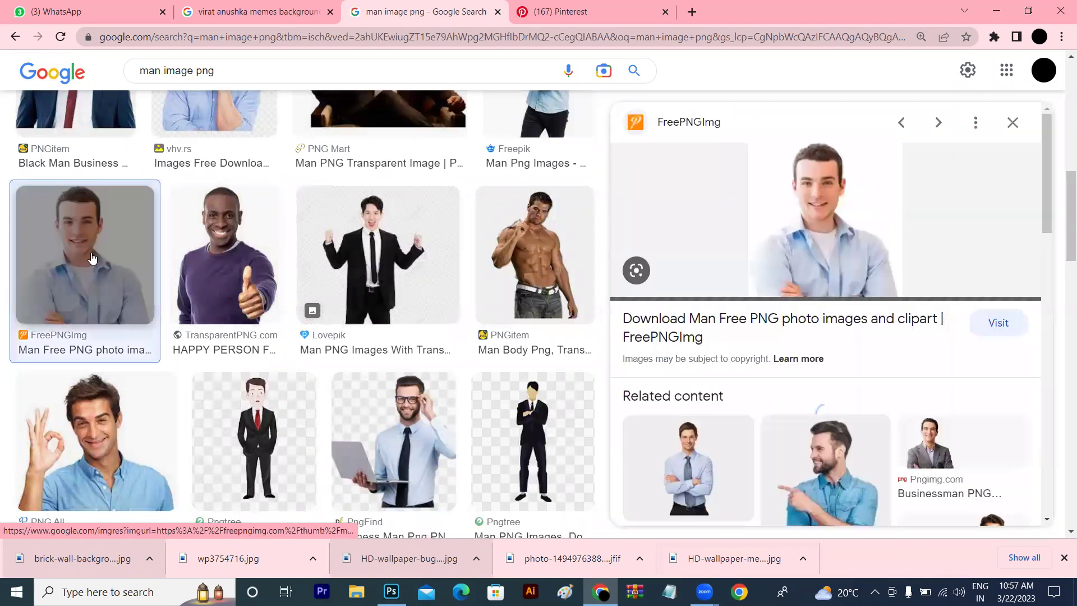
pyautogui.click(225, 243)
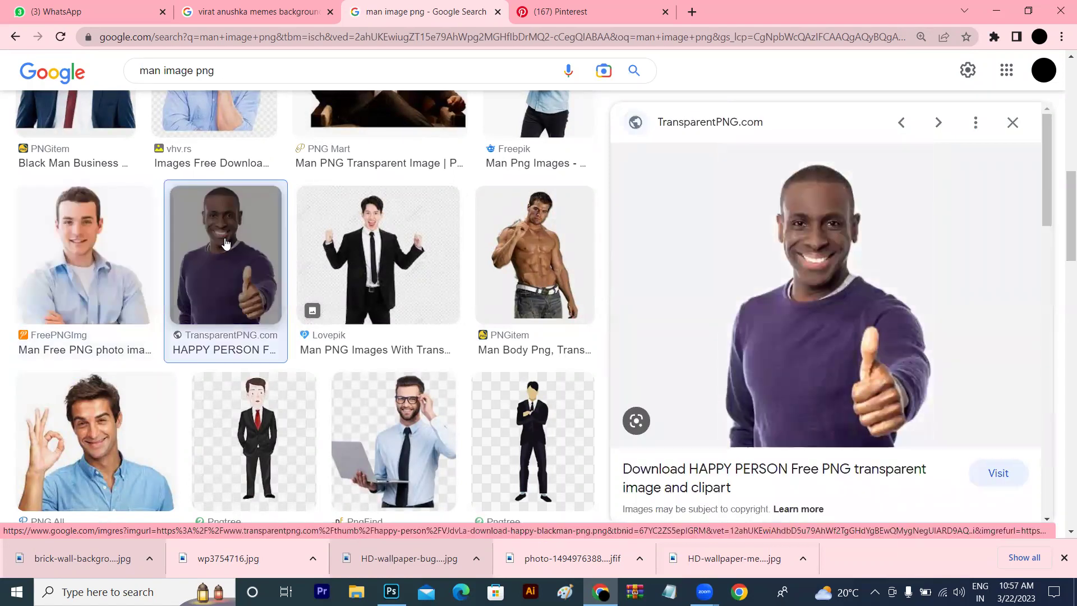
pyautogui.click(68, 470)
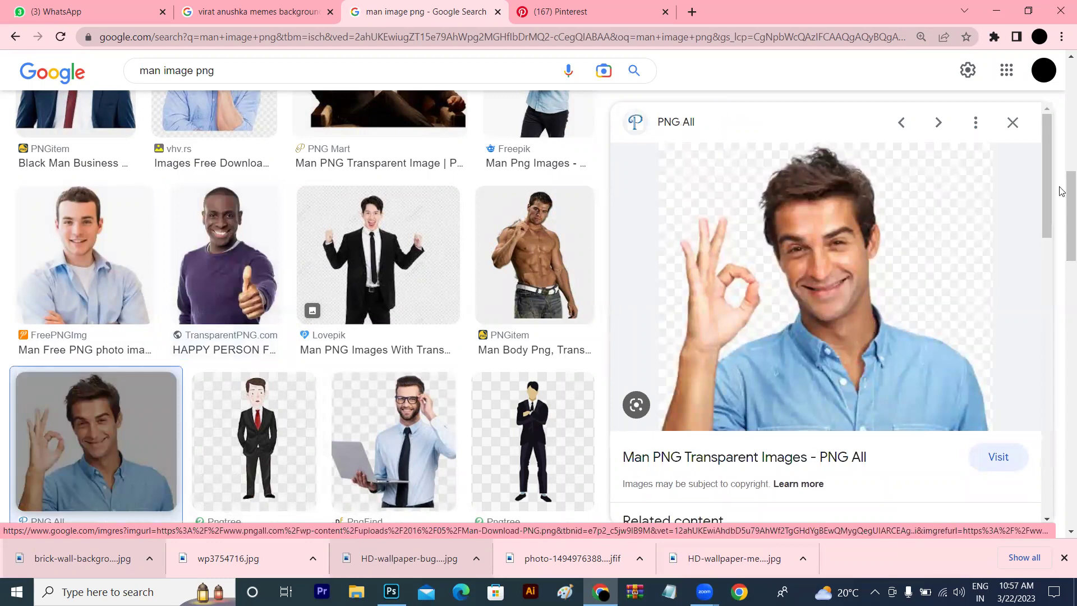
# Change the search query to 'man image'.
pyautogui.click(191, 70)
pyautogui.moveTo(214, 70); pyautogui.dragTo(205, 70)
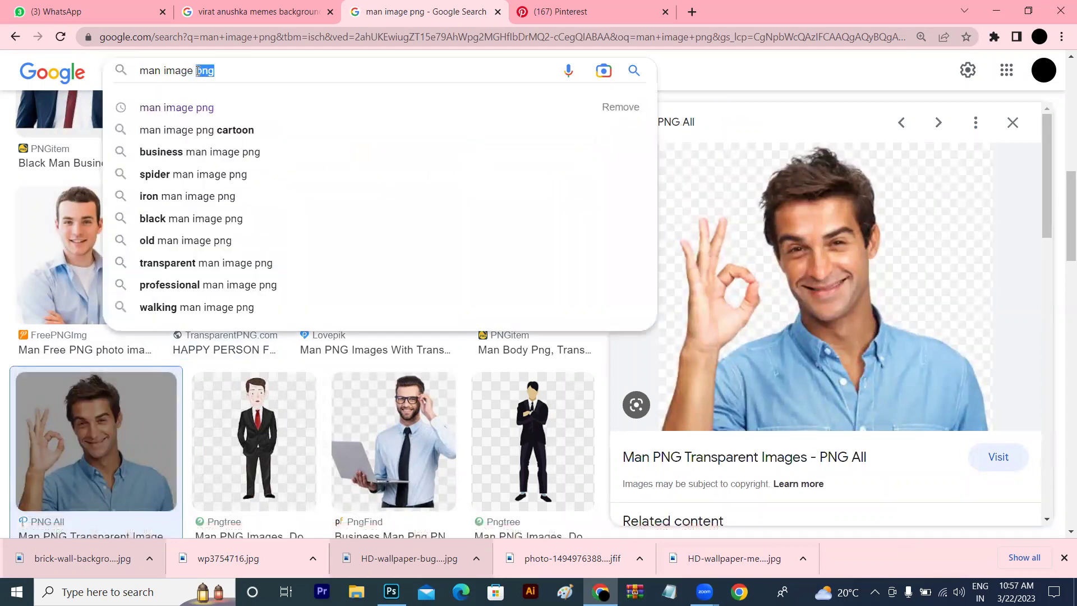
pyautogui.press('BackSpace')
pyautogui.press('Return')
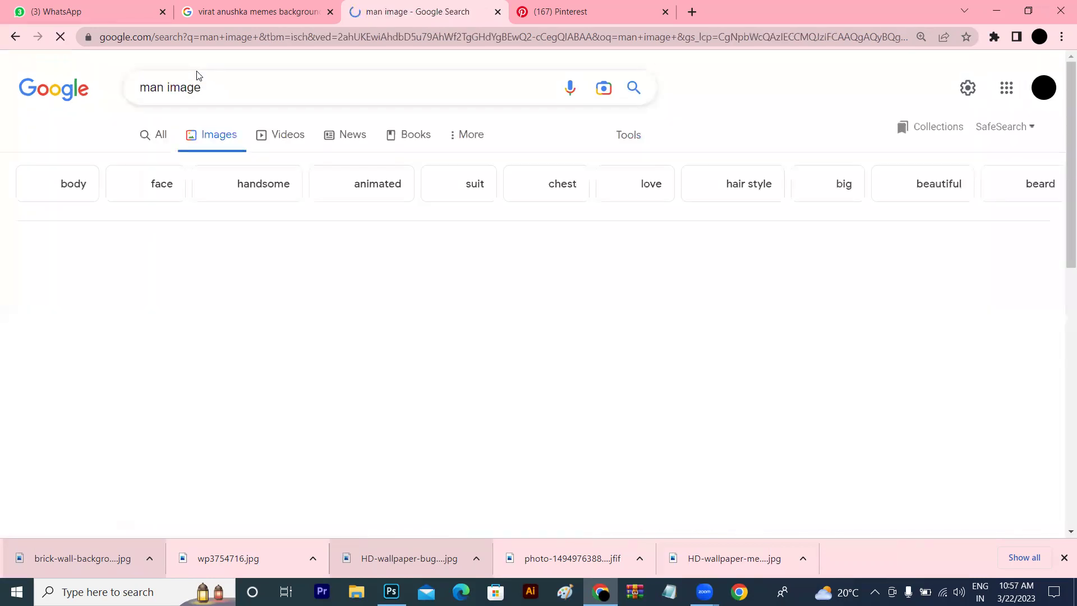
# Save the Freepik bearded man and striped t-shirt man photos.
pyautogui.click(135, 270)
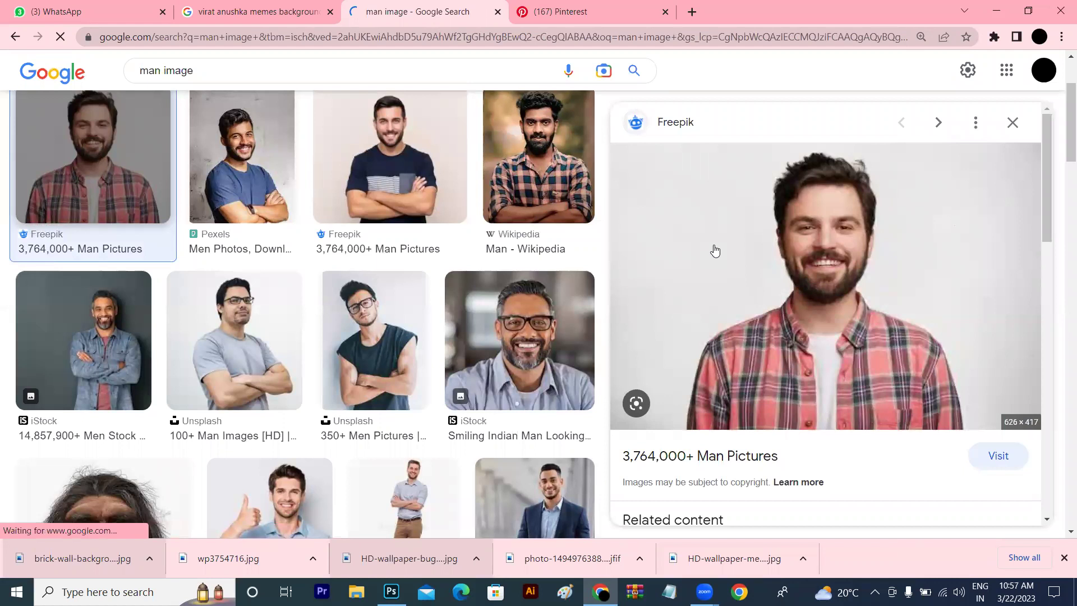
pyautogui.rightClick(857, 204)
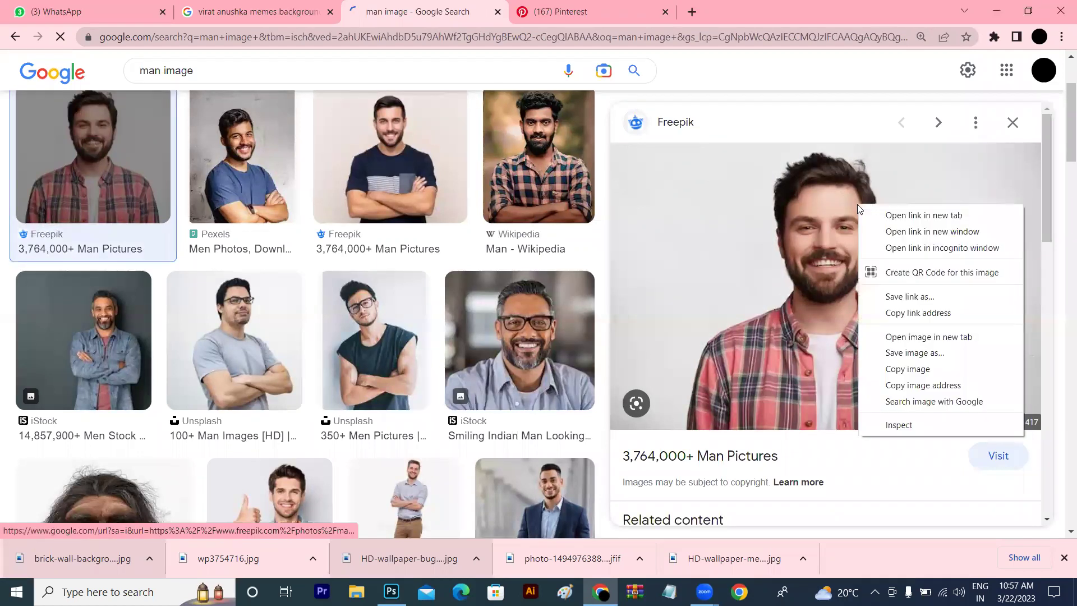
pyautogui.click(902, 354)
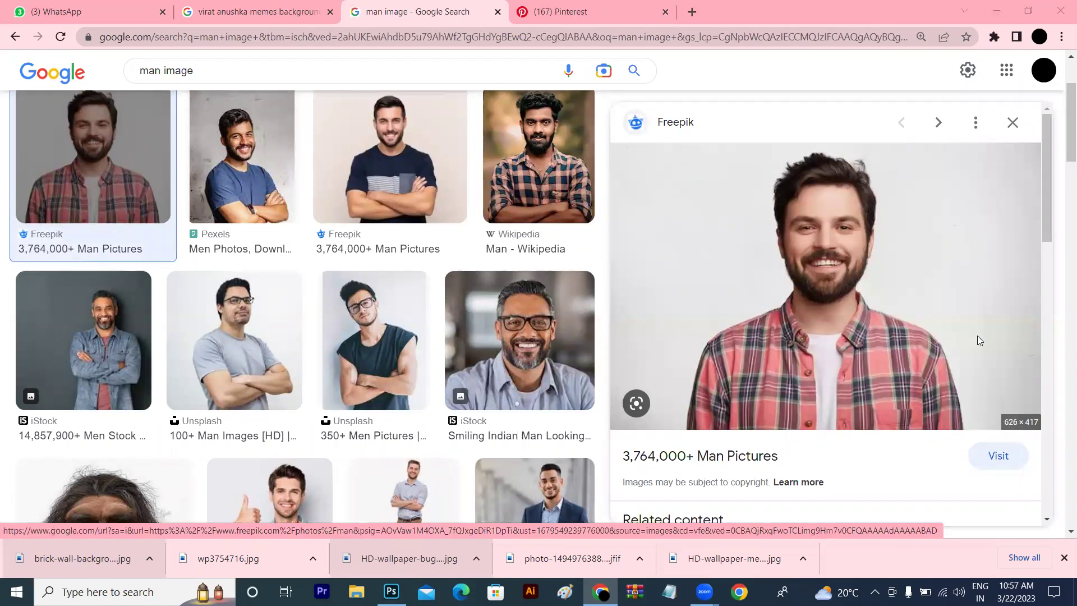
pyautogui.click(431, 314)
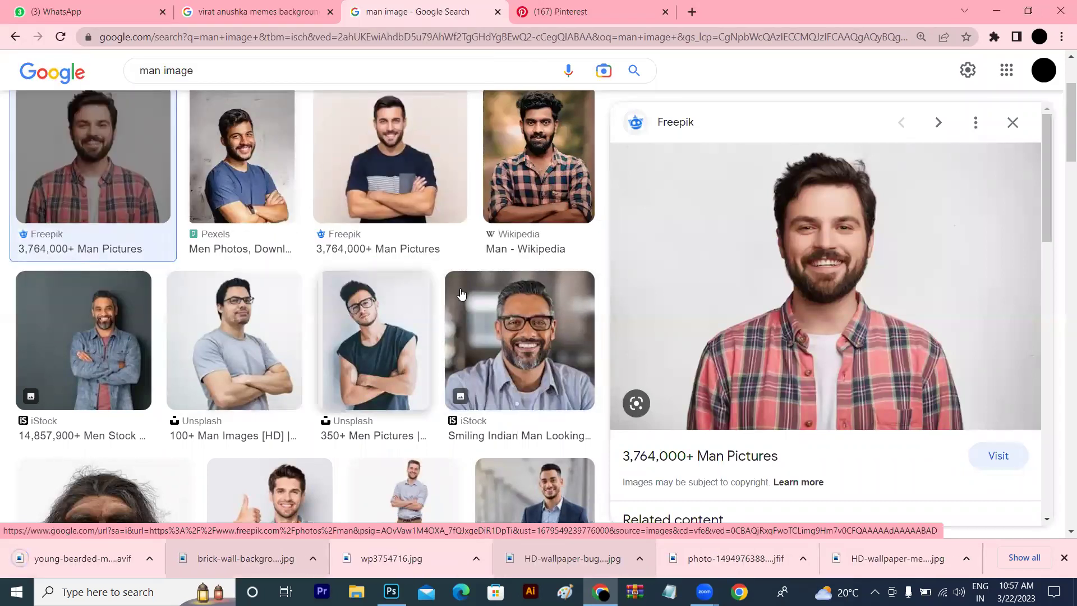
pyautogui.click(393, 168)
pyautogui.rightClick(857, 240)
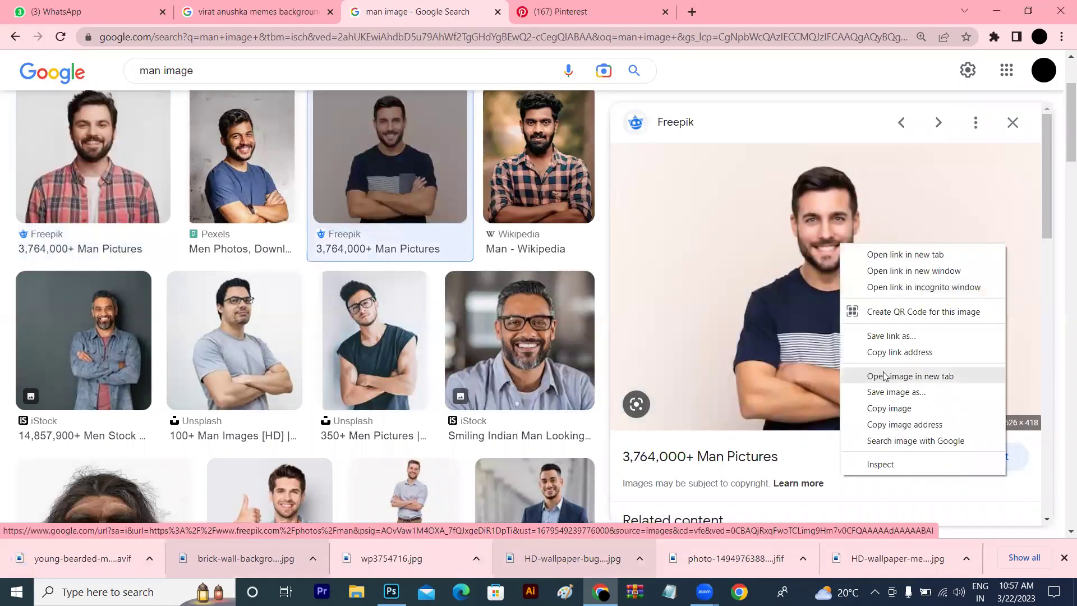
pyautogui.click(888, 388)
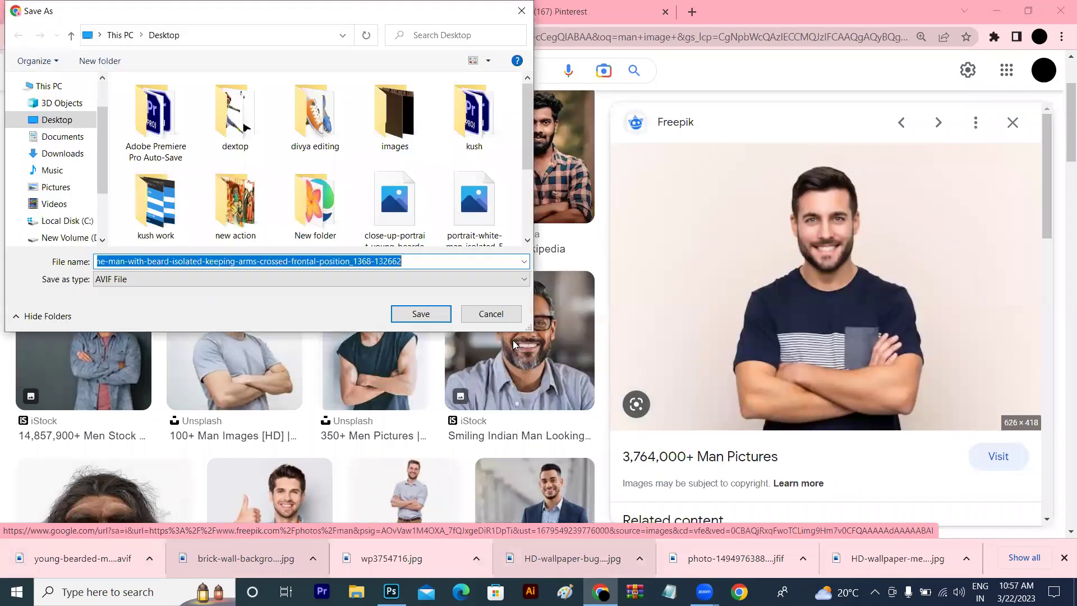
pyautogui.click(420, 313)
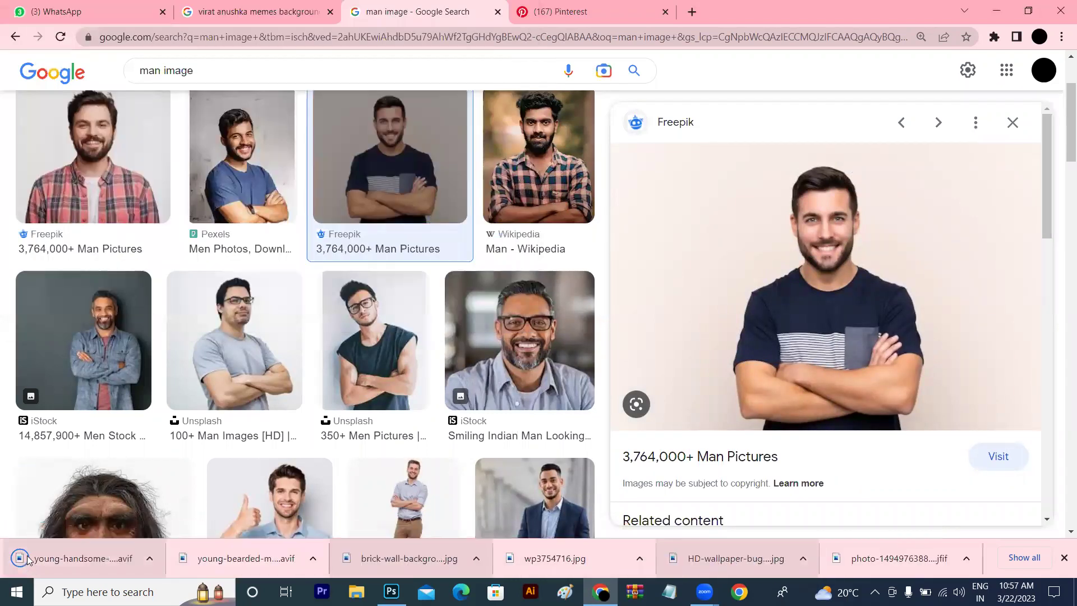
# Try opening the downloaded AVIF photo in Photoshop, dismiss the error, and return to Chrome.
pyautogui.click(391, 592)
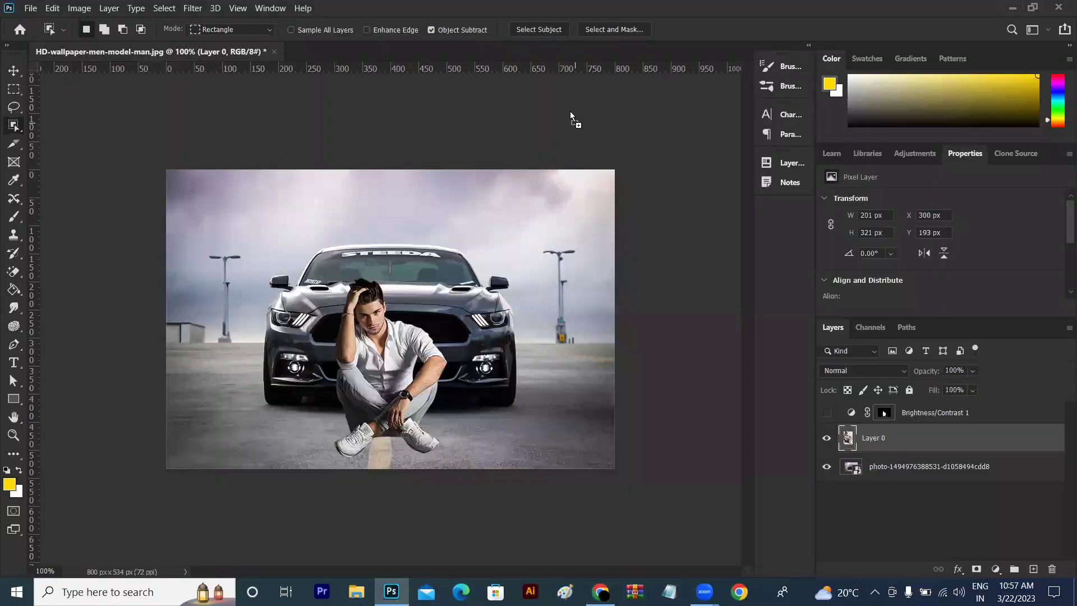
pyautogui.click(522, 30)
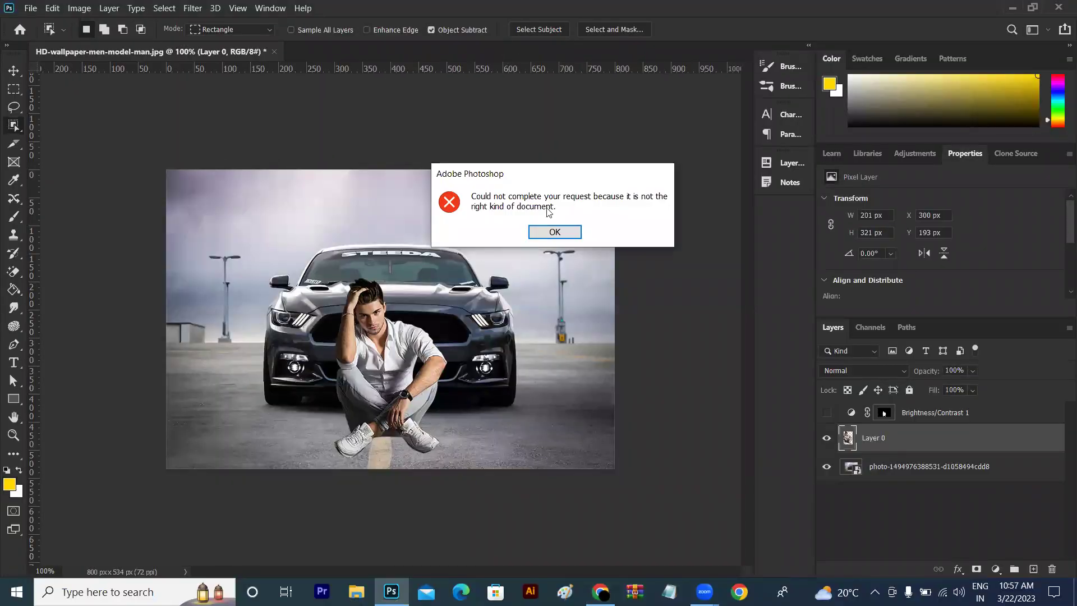
pyautogui.click(554, 232)
pyautogui.click(1013, 8)
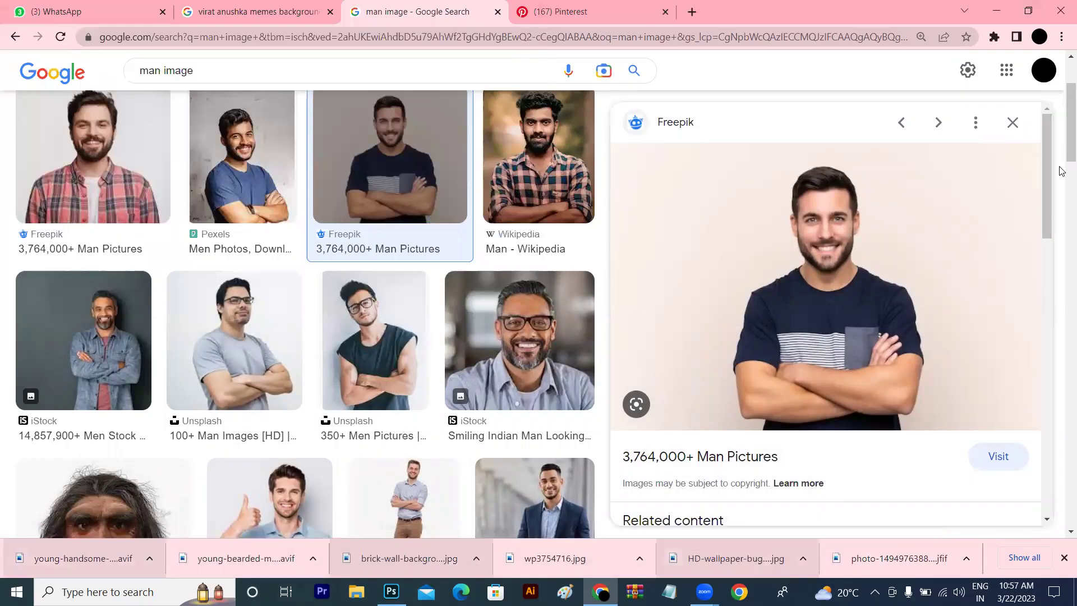
# Save the iStock photo of the grey t-shirt man as a JPEG image.
pyautogui.click(1062, 171)
pyautogui.moveTo(1048, 197); pyautogui.dragTo(1046, 305)
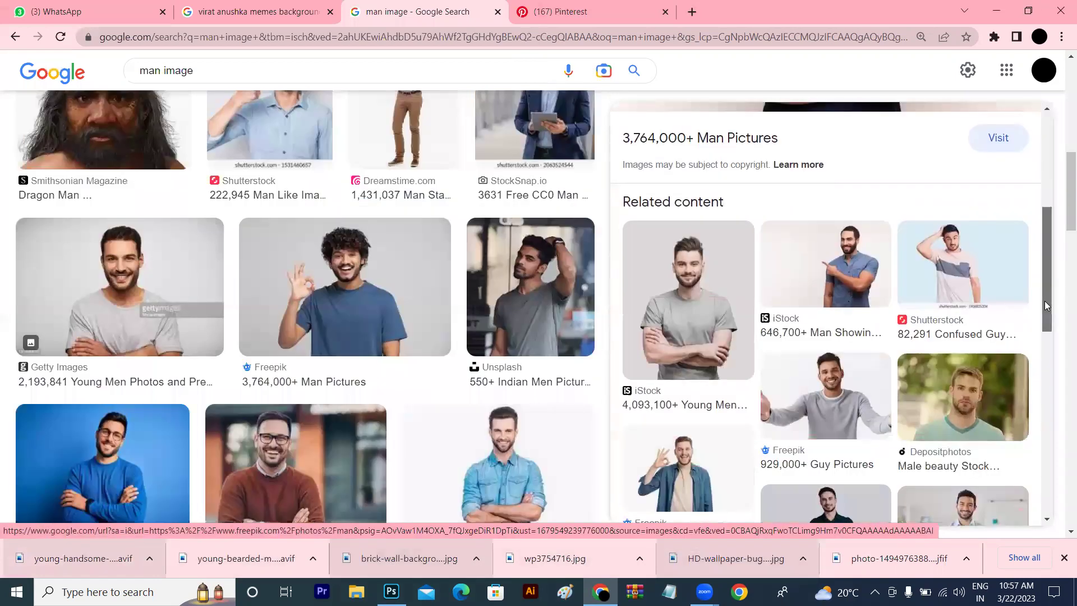
pyautogui.click(722, 303)
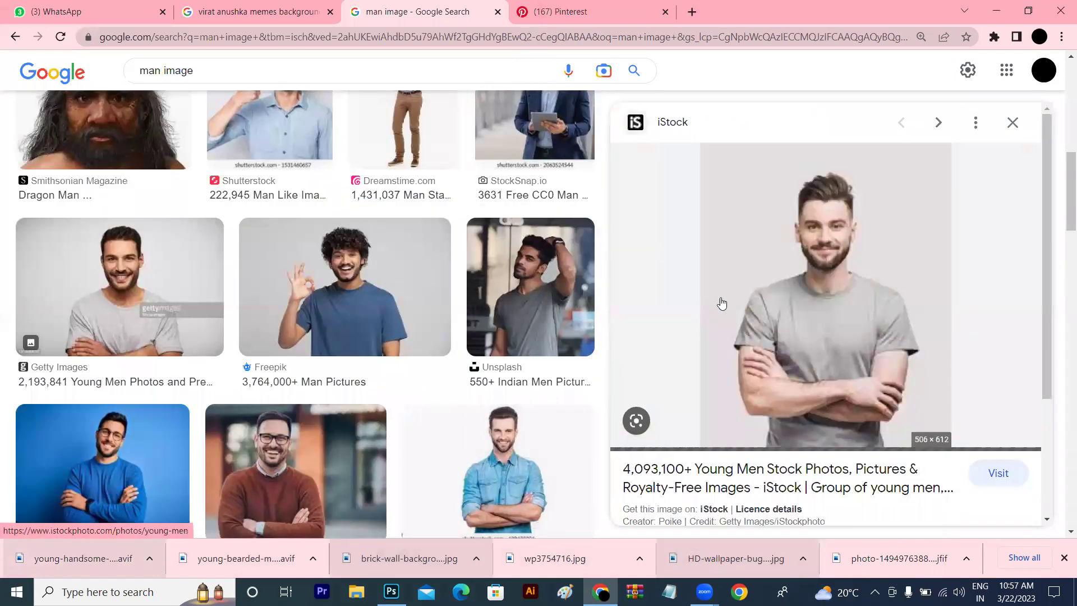
pyautogui.rightClick(811, 218)
pyautogui.click(863, 364)
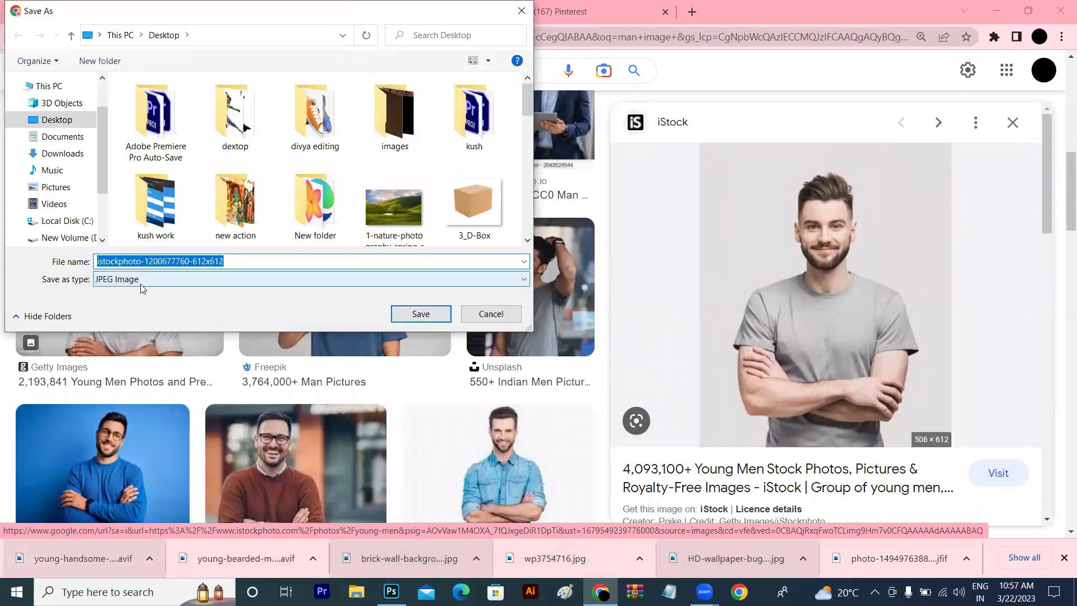
pyautogui.click(418, 317)
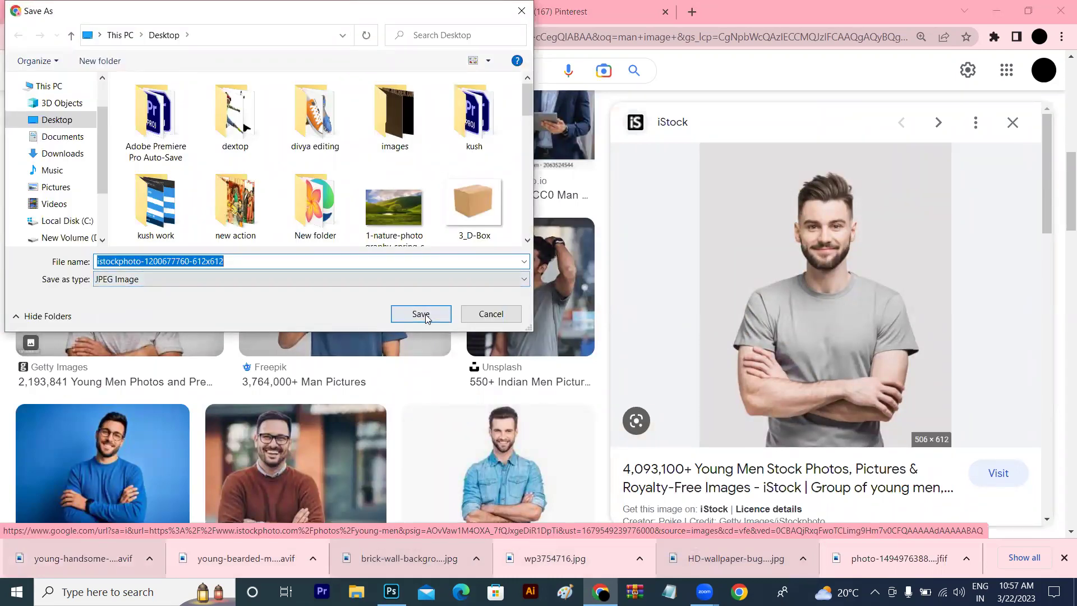
# Open the iStock JPG, unlock it as Layer 0, and Magic Wand-delete the light background.
pyautogui.moveTo(83, 558)
pyautogui.mouseDown()
pyautogui.moveTo(357, 595)
pyautogui.moveTo(406, 43)
pyautogui.mouseUp()
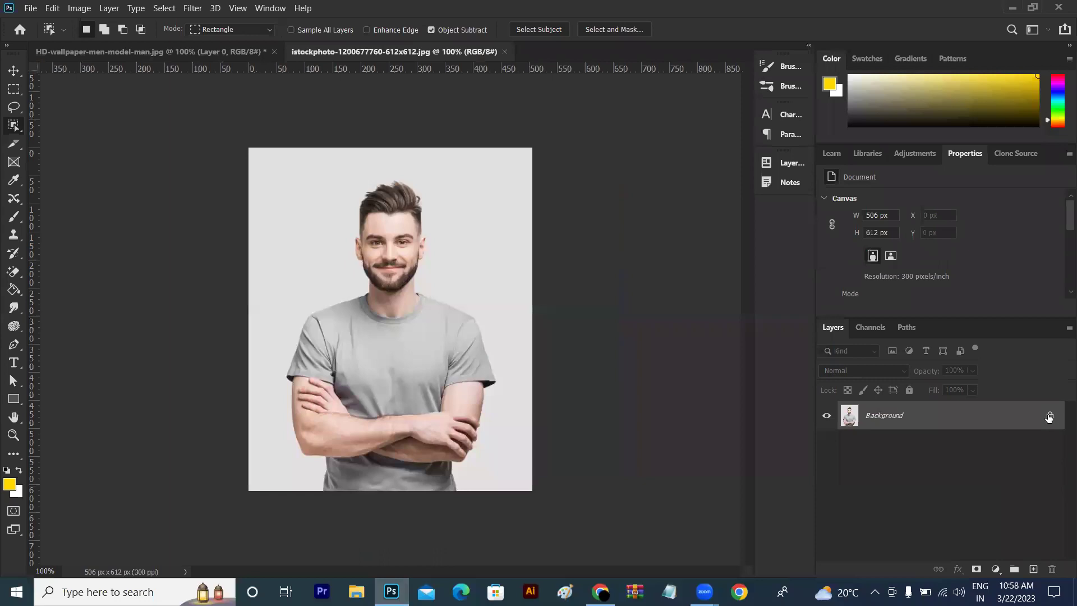
pyautogui.click(1057, 416)
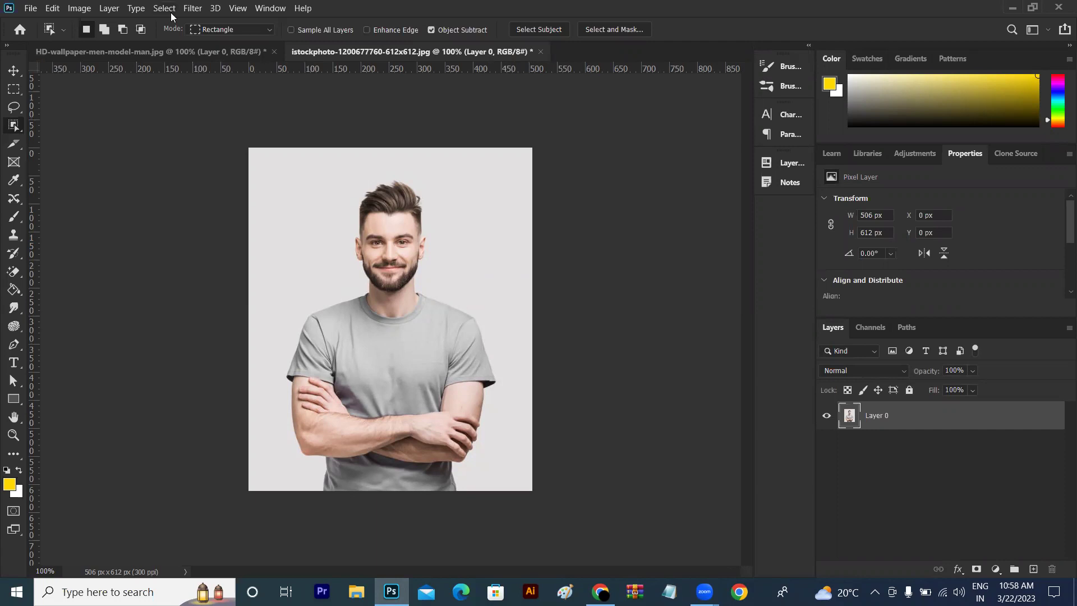
pyautogui.rightClick(19, 127)
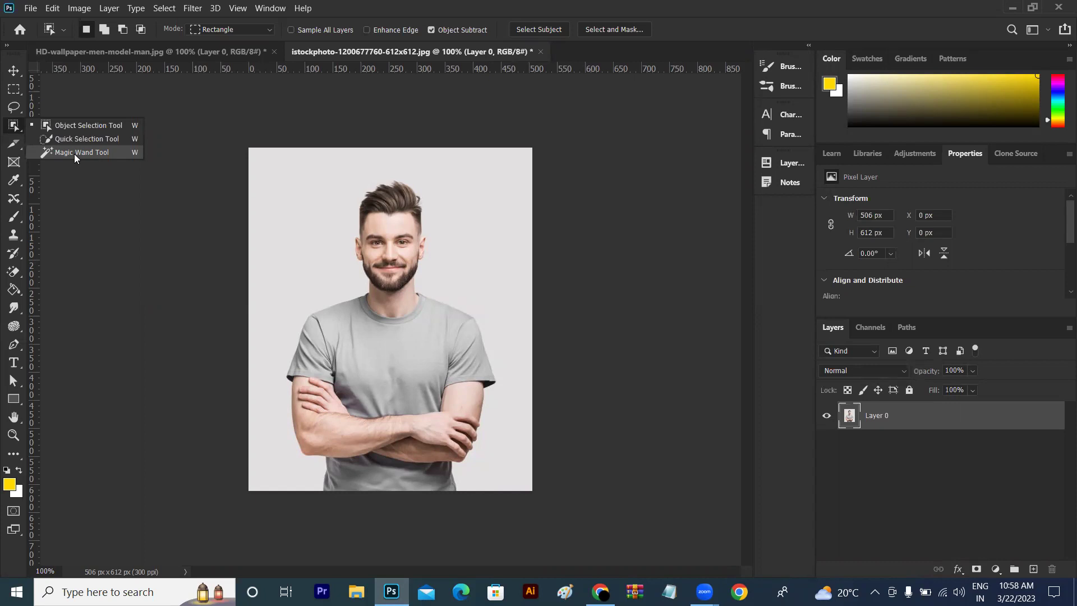
pyautogui.click(78, 153)
pyautogui.click(308, 181)
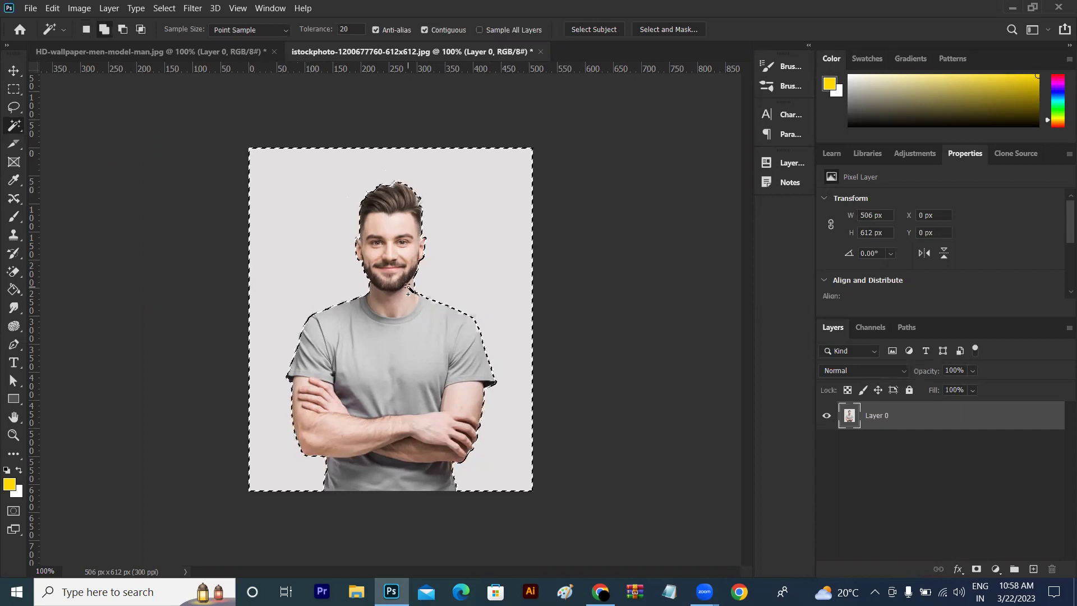
pyautogui.press('Delete')
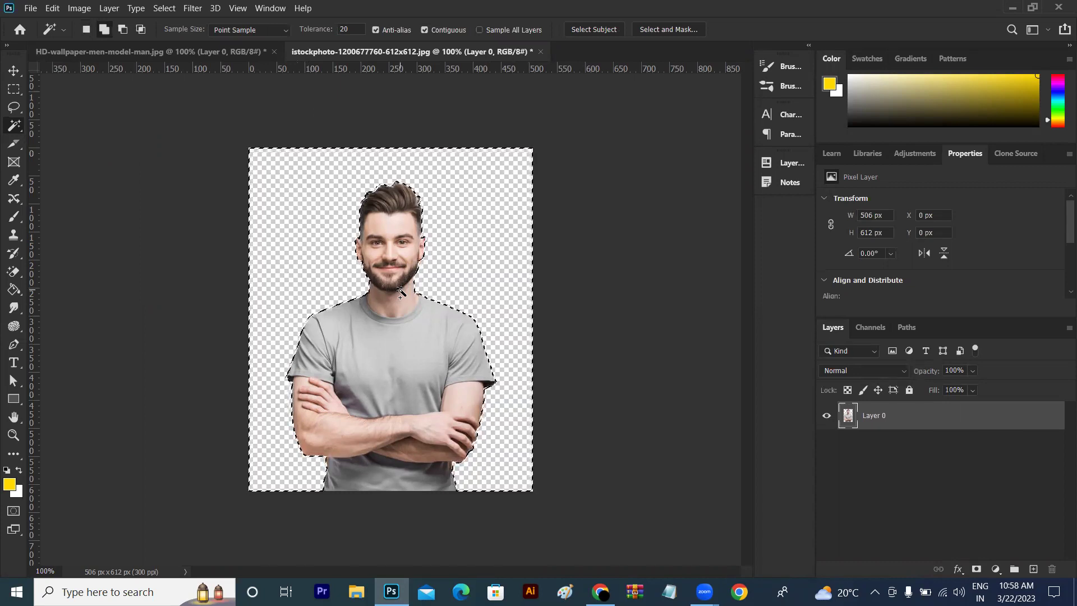
pyautogui.hotkey('ctrl', 'd')
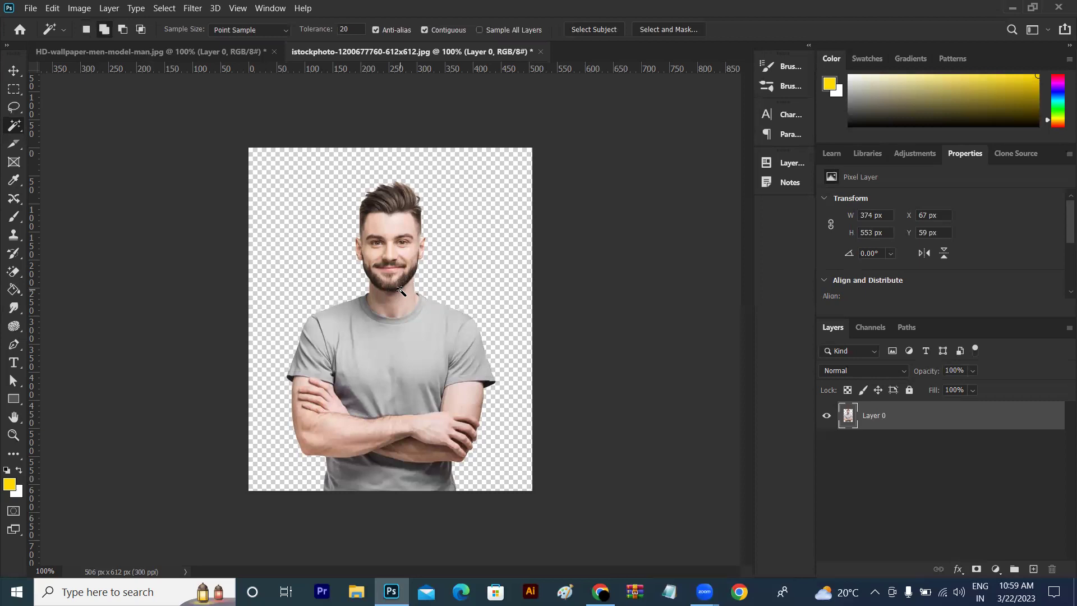
# Preview the Unsplash and Shutterstock man photos, then search Google Images for 'logo'.
pyautogui.click(600, 591)
pyautogui.click(562, 326)
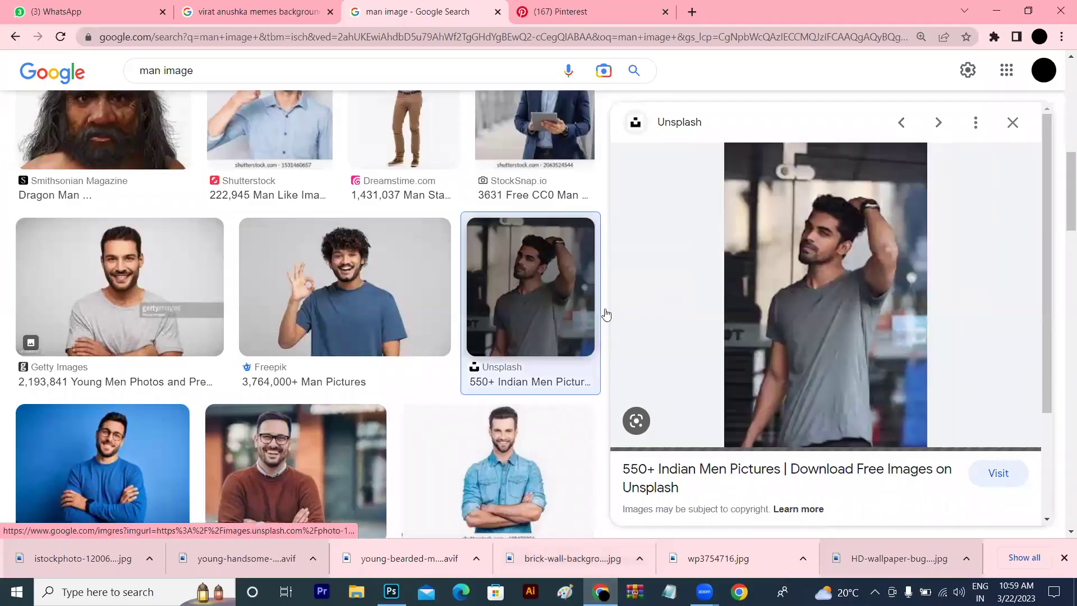
pyautogui.click(478, 456)
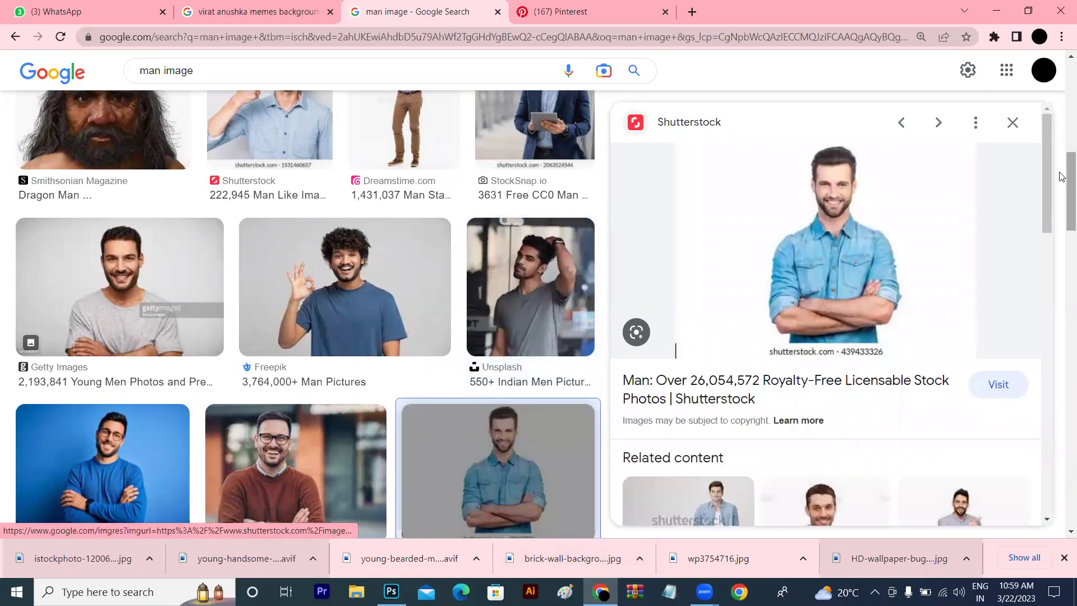
pyautogui.scroll(-4, 1062, 197)
pyautogui.scroll(-3, 1062, 236)
pyautogui.click(280, 71)
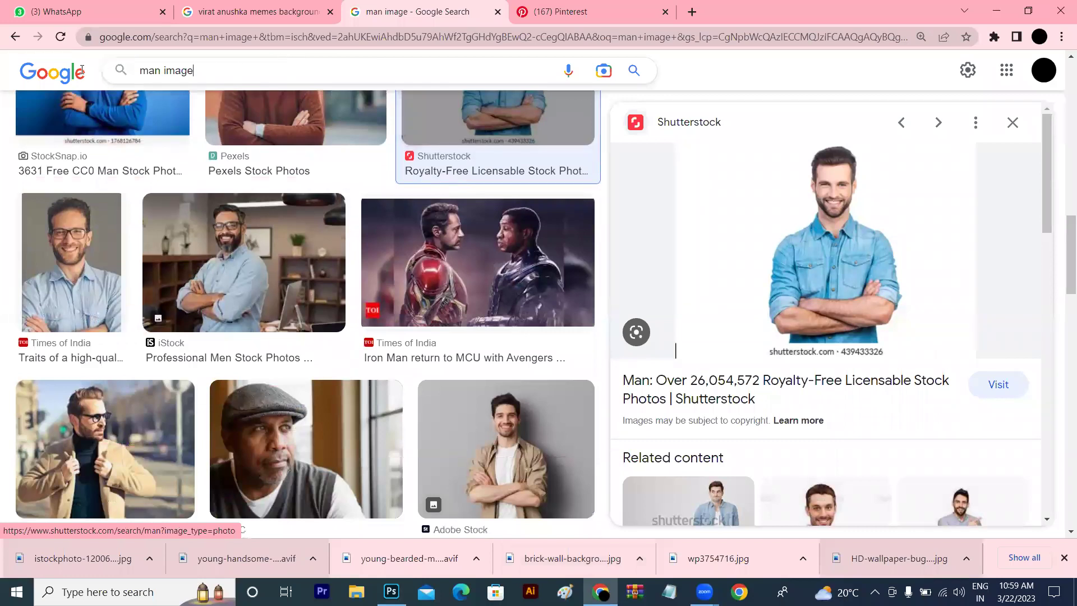
pyautogui.hotkey('ctrl', 'a')
pyautogui.press('BackSpace')
pyautogui.write('logo')
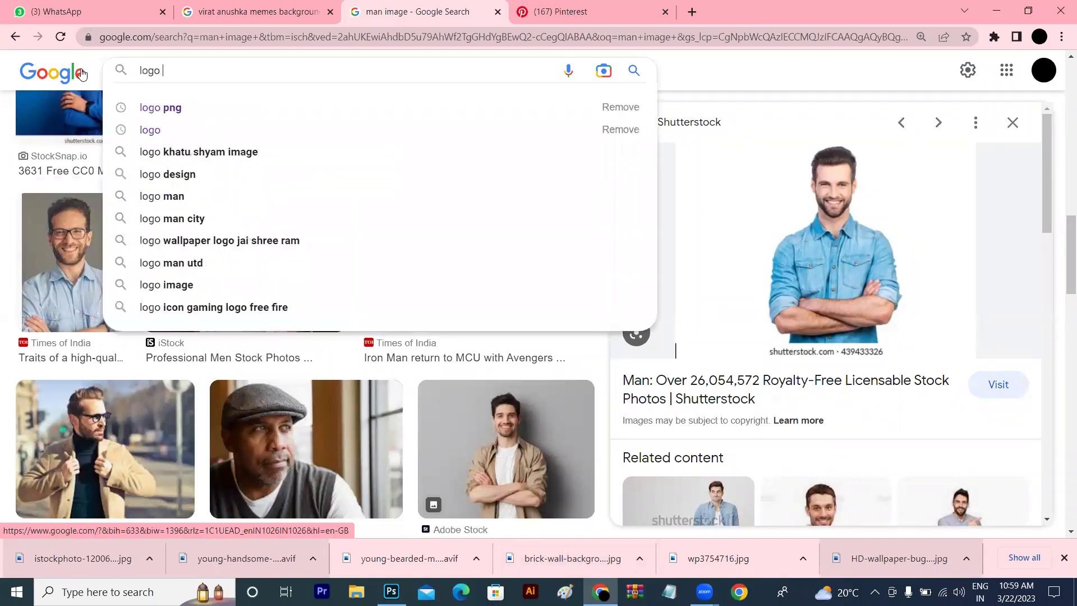
pyautogui.press('Return')
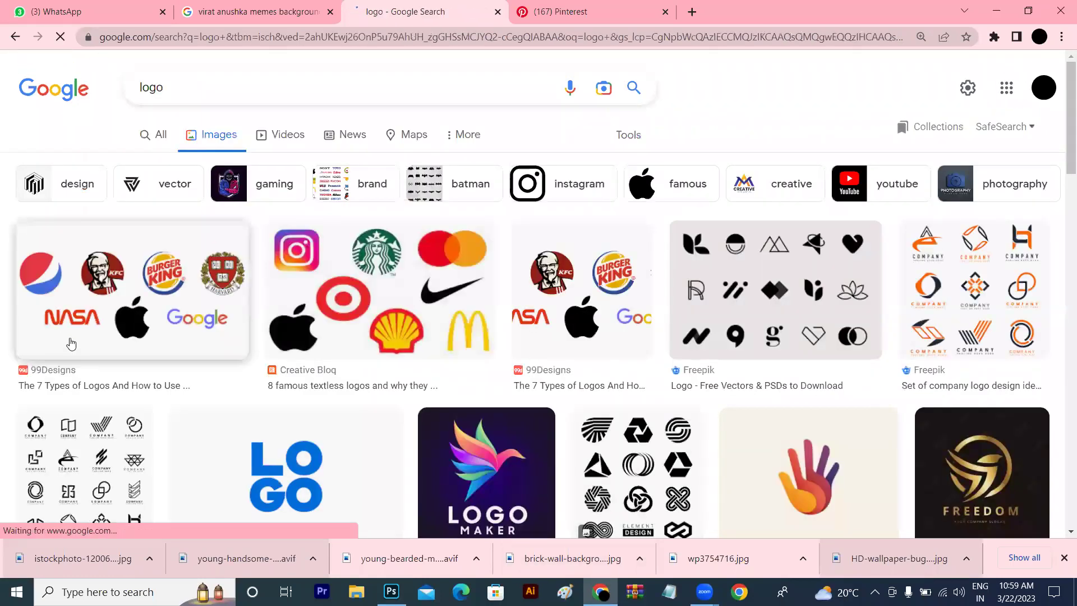
# Copy the 99Designs famous-logos collage and paste it into Photoshop as Layer 1.
pyautogui.click(137, 281)
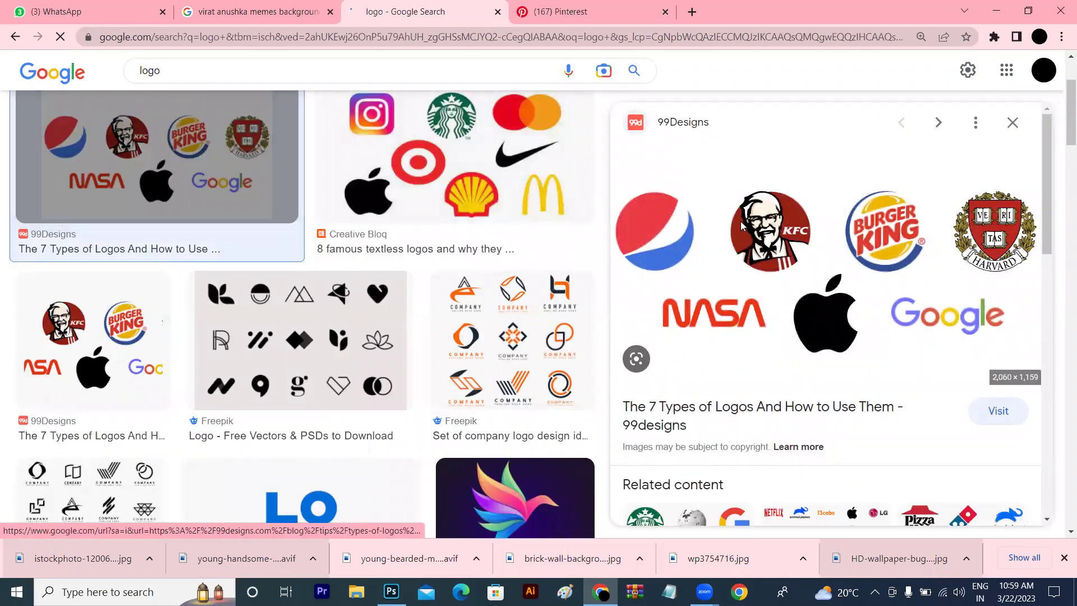
pyautogui.rightClick(760, 347)
pyautogui.click(810, 372)
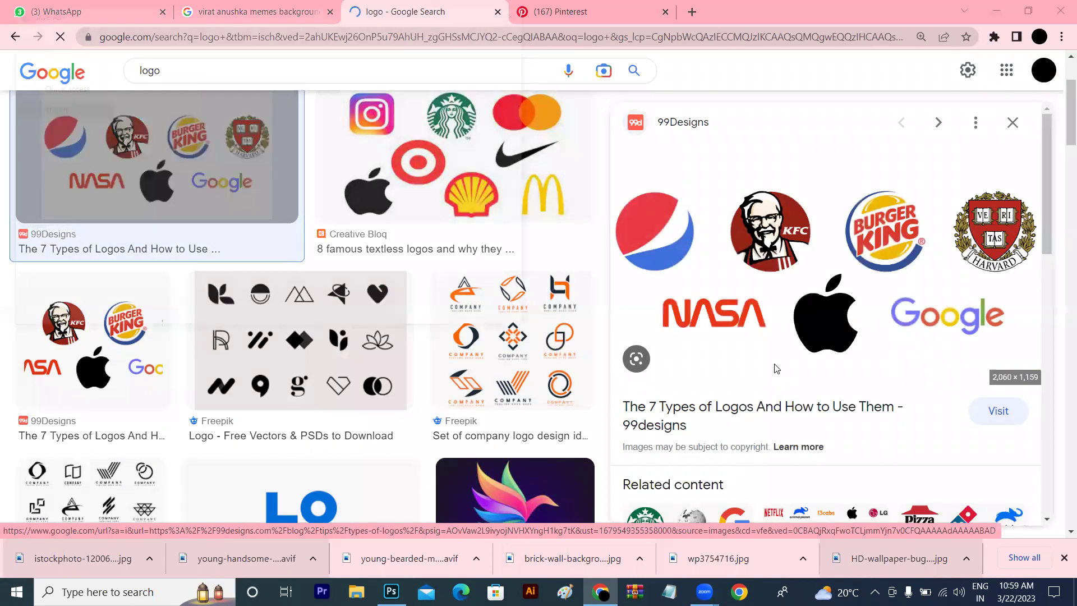
pyautogui.click(484, 313)
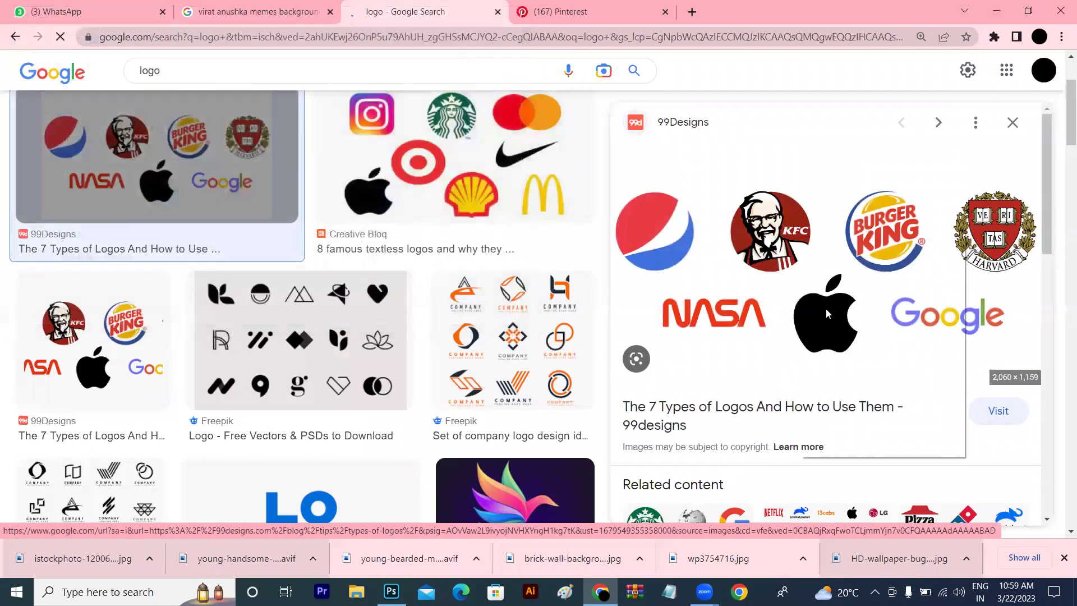
pyautogui.rightClick(797, 227)
pyautogui.click(846, 391)
pyautogui.click(391, 592)
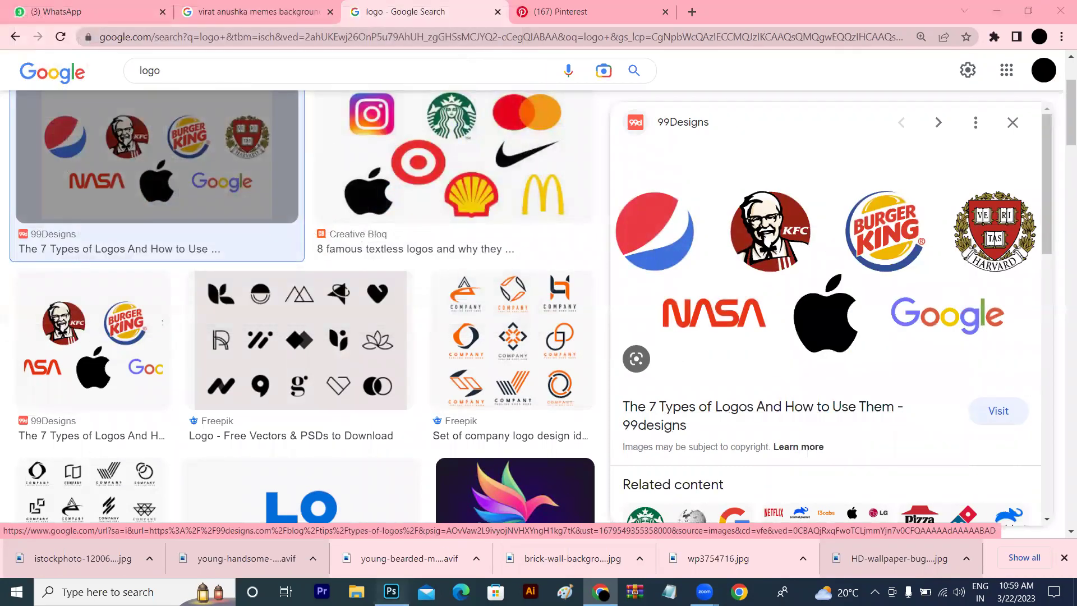
pyautogui.hotkey('ctrl', 'v')
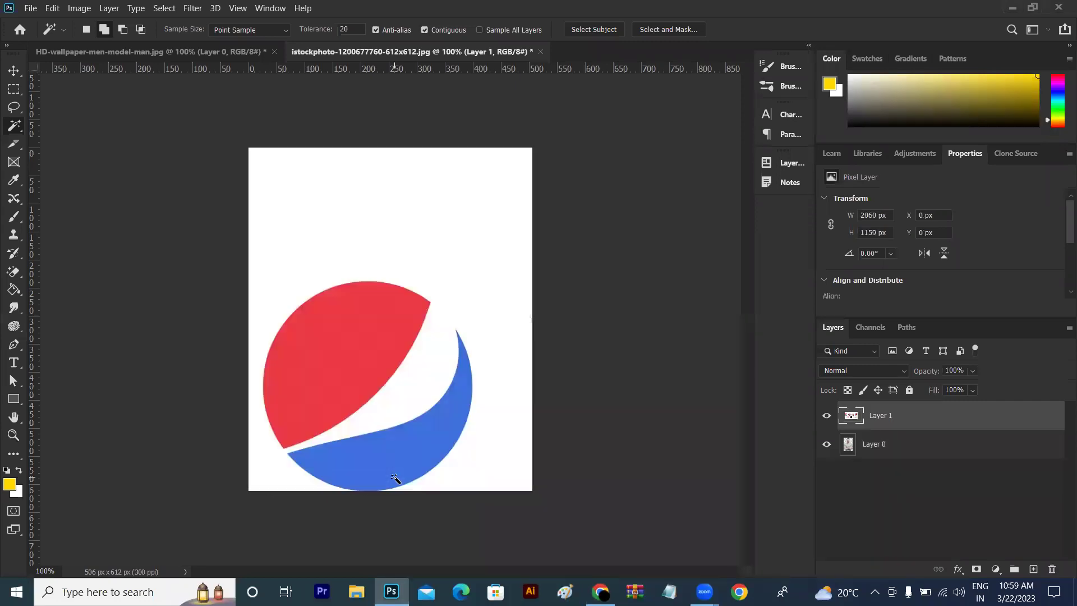
# Make the logos layer a smart object, open Layer 1.psb, and delete its white background.
pyautogui.rightClick(913, 414)
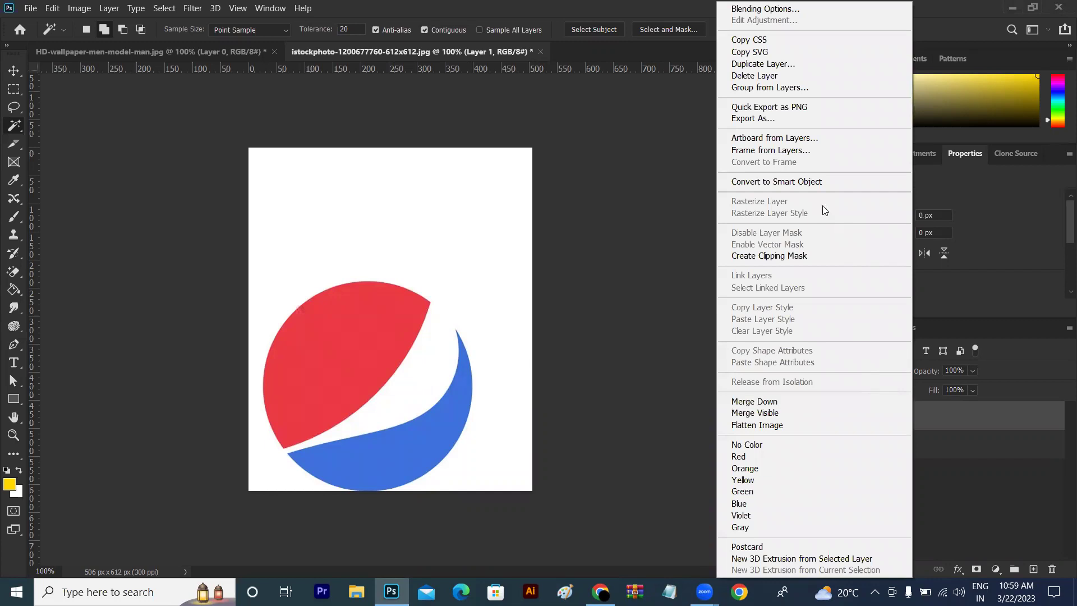
pyautogui.click(810, 180)
pyautogui.doubleClick(862, 421)
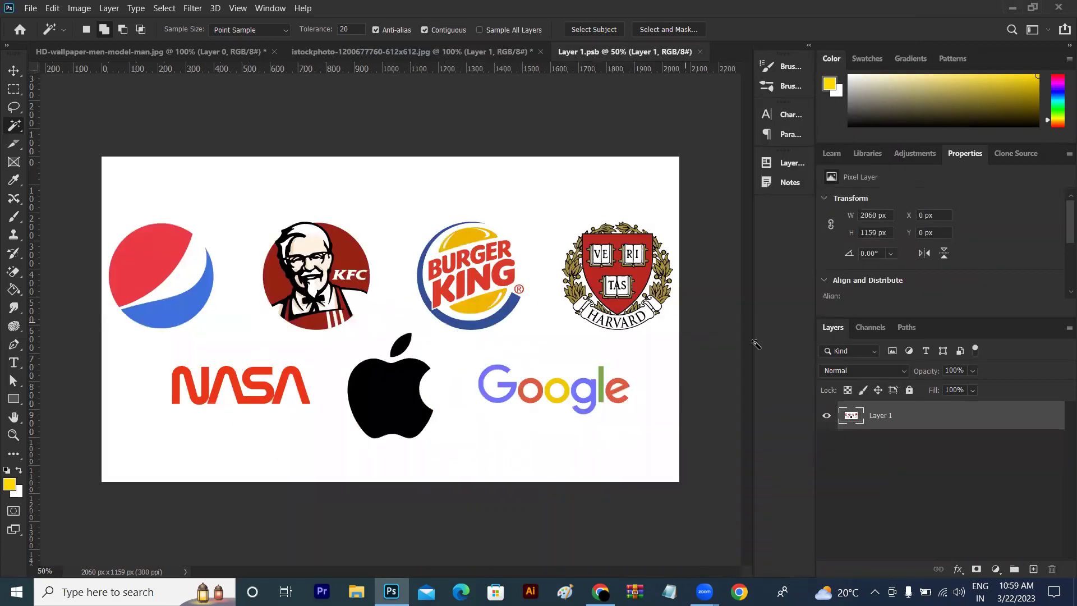
pyautogui.click(222, 238)
pyautogui.press('Delete')
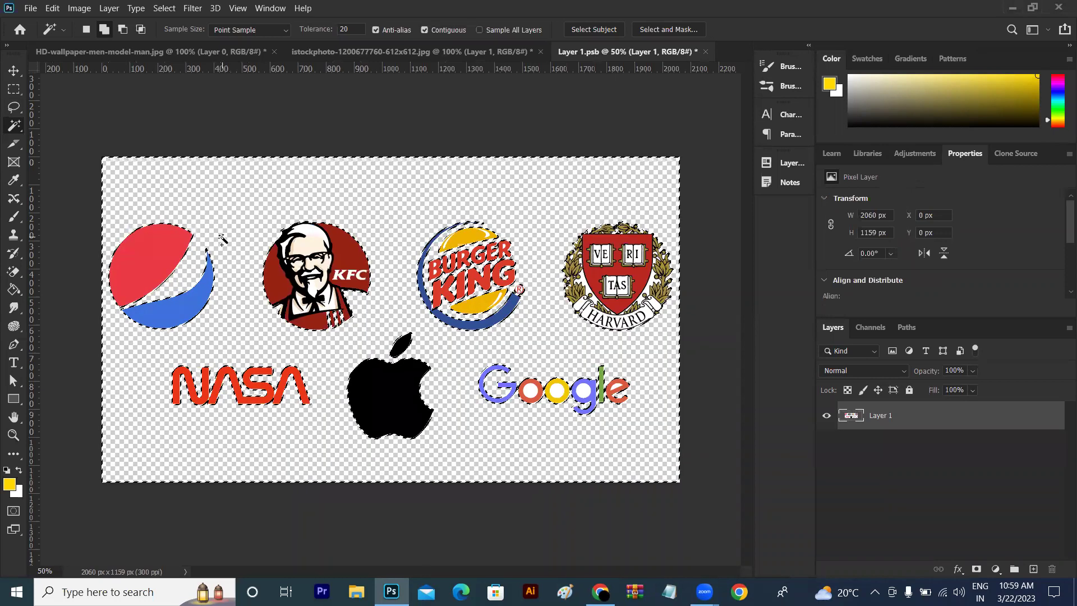
pyautogui.hotkey('ctrl', 'd')
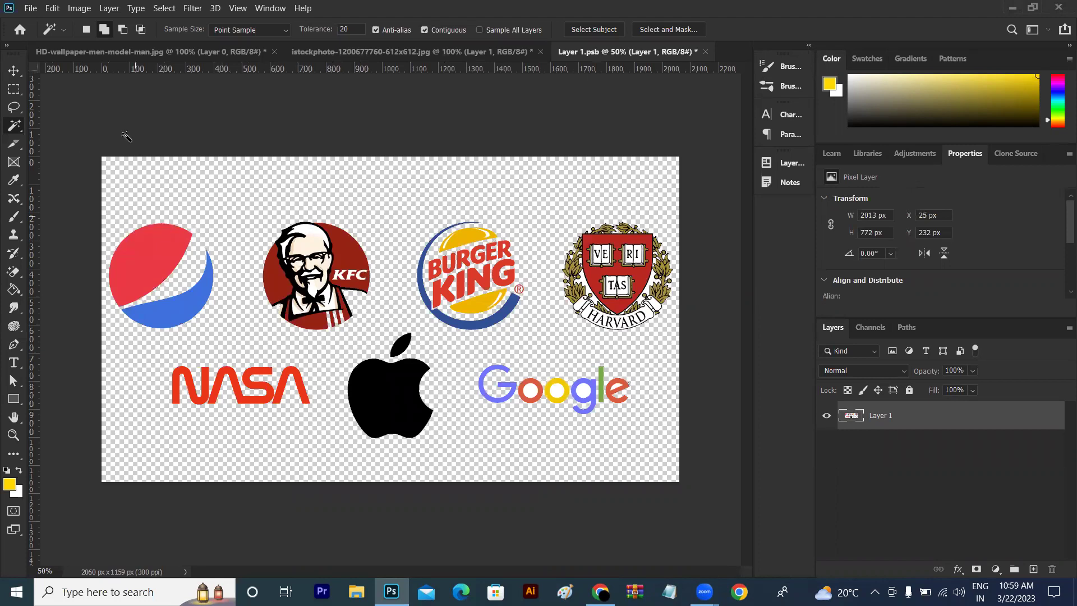
# Copy the Pepsi and Google logos onto their own layers and hide the all-logos Layer 1.
pyautogui.click(14, 89)
pyautogui.click(92, 92)
pyautogui.moveTo(93, 209); pyautogui.dragTo(233, 345)
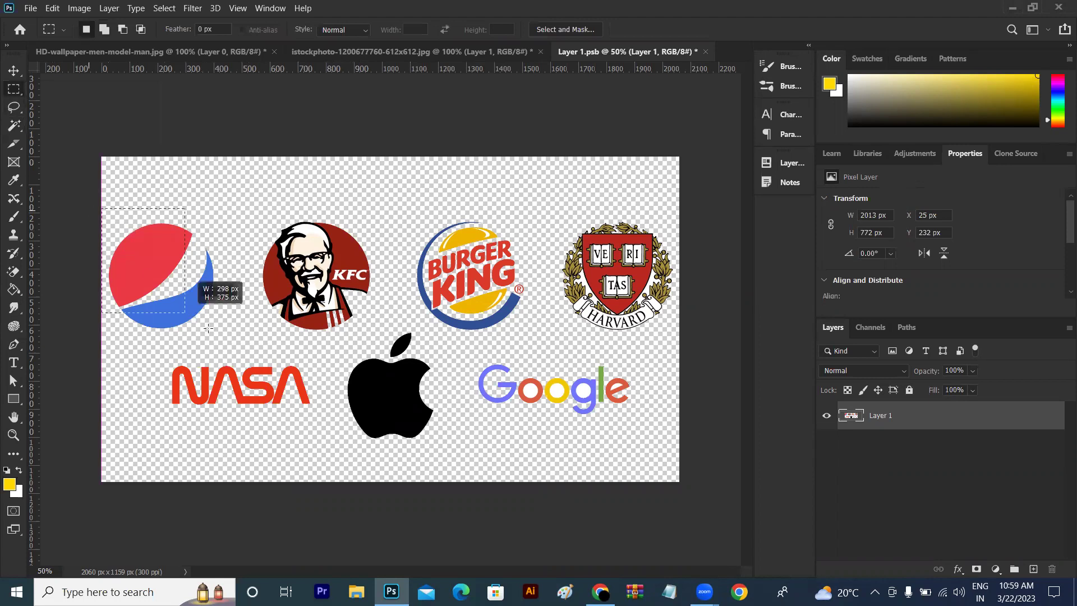
pyautogui.hotkey('ctrl', 'j')
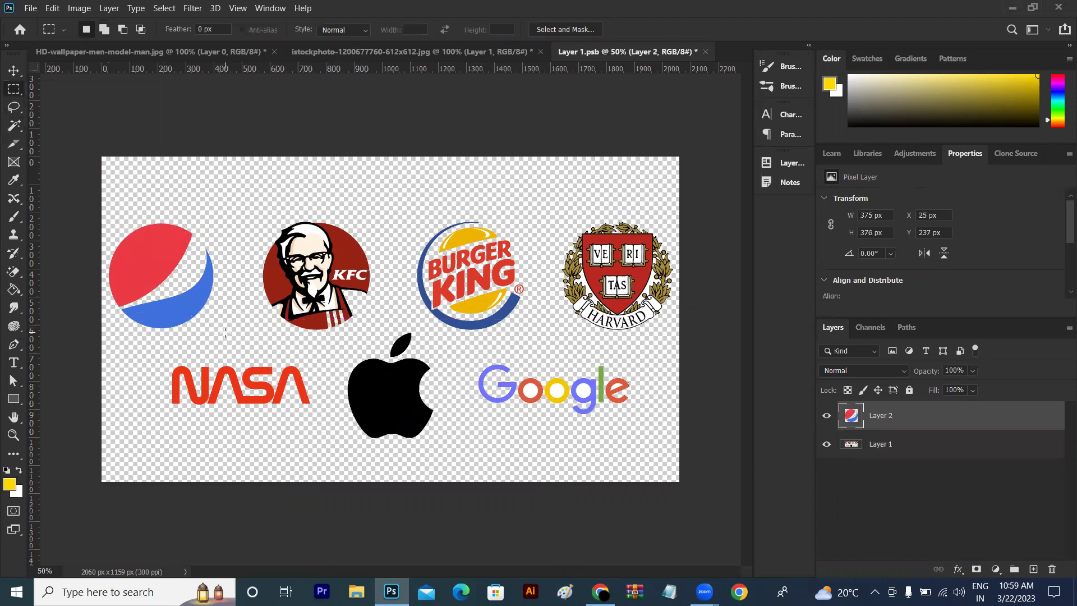
pyautogui.click(820, 444)
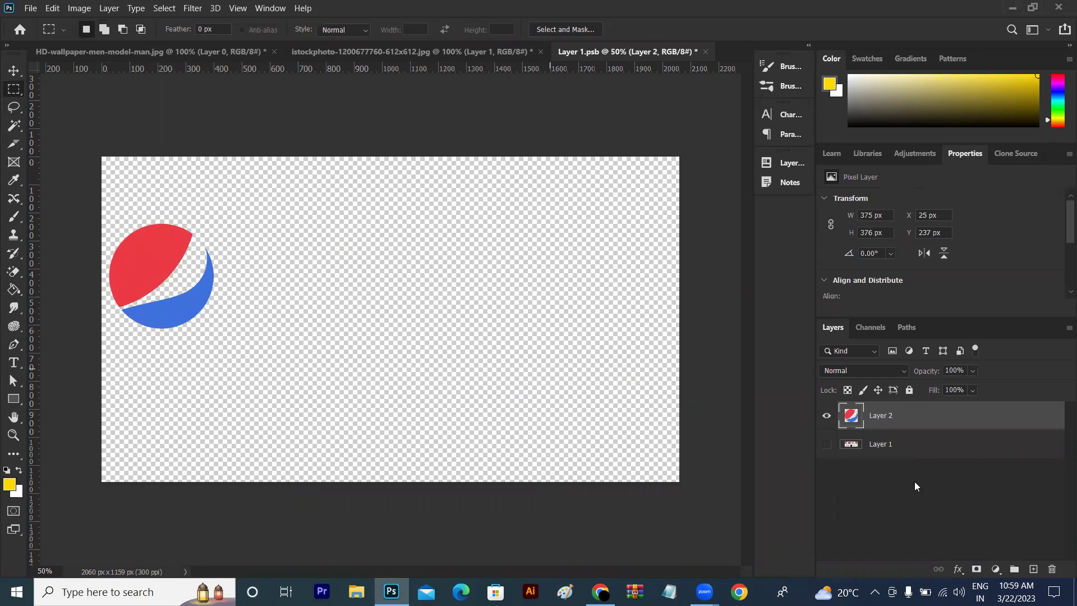
pyautogui.click(828, 445)
pyautogui.moveTo(477, 350); pyautogui.dragTo(673, 433)
pyautogui.click(901, 444)
pyautogui.hotkey('ctrl', 'j')
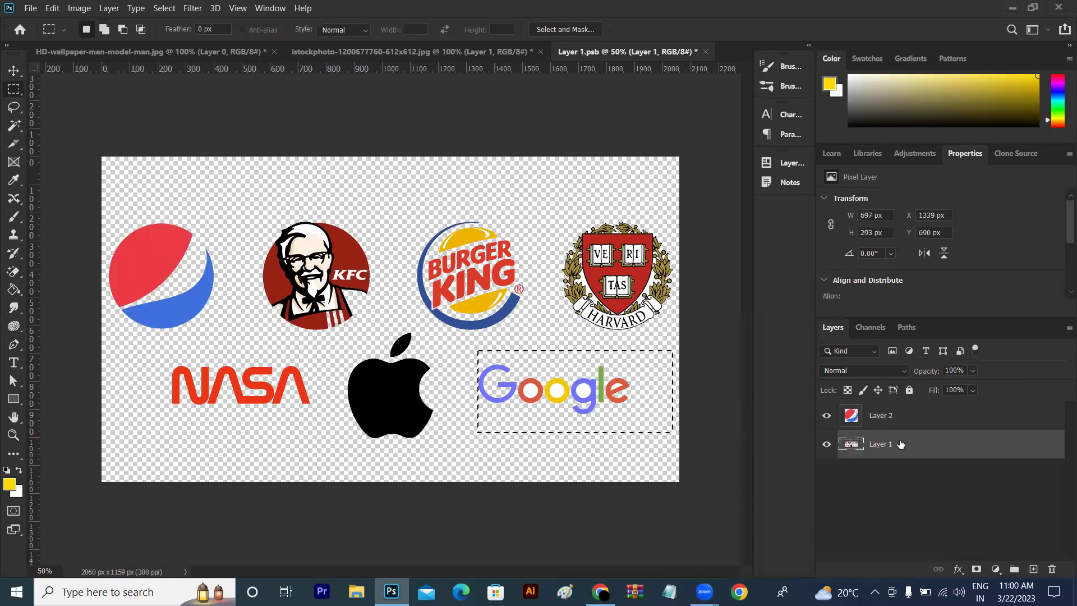
pyautogui.click(826, 473)
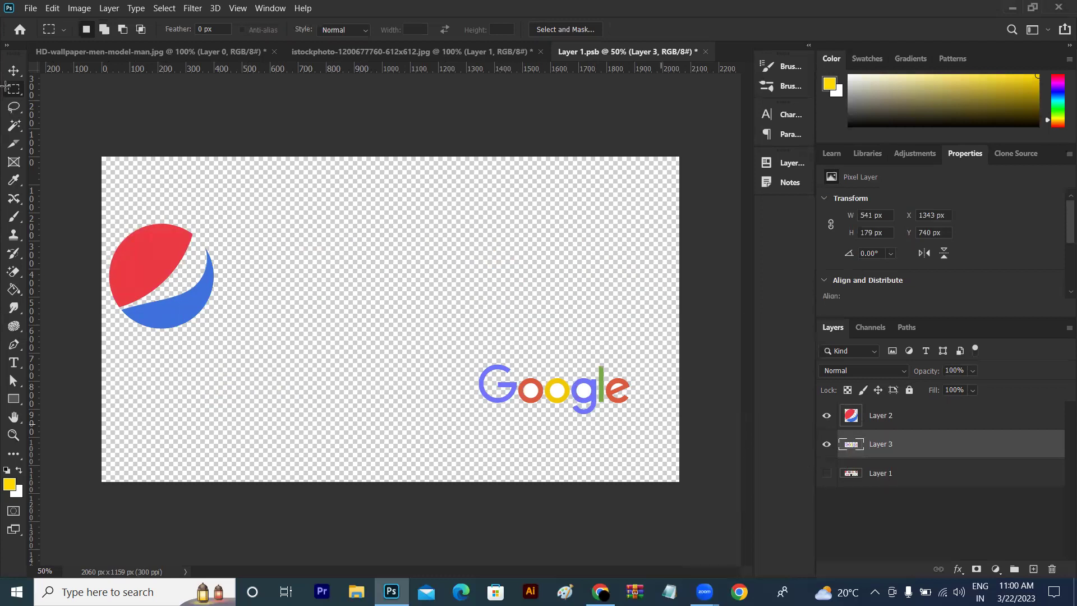
# Switch between the Move tool, Pen tool variants, Select menu and Magic Wand tool.
pyautogui.click(14, 72)
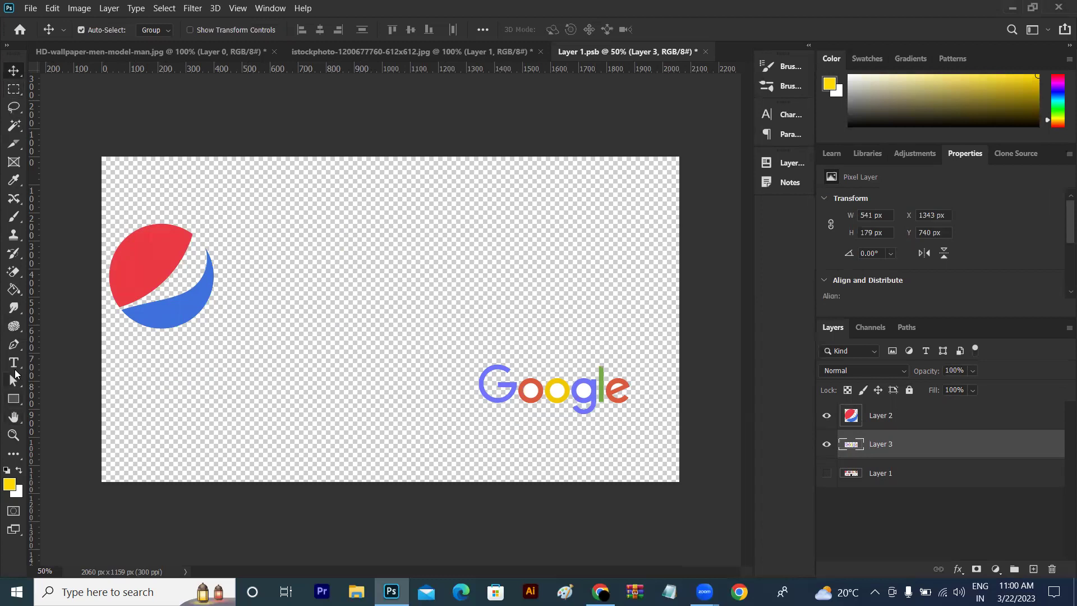
pyautogui.moveTo(14, 344); pyautogui.dragTo(80, 345)
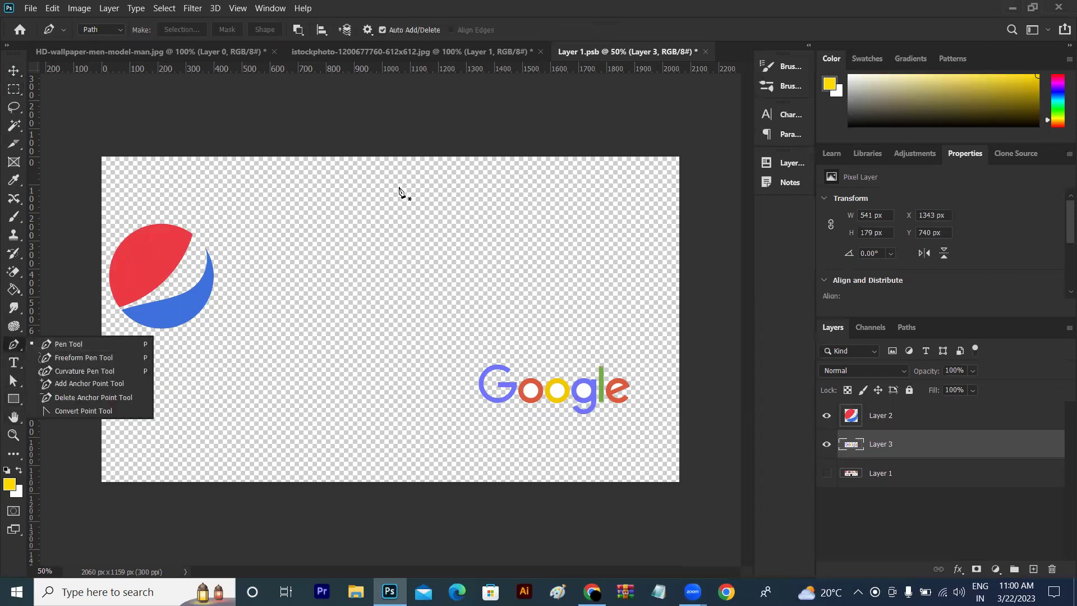
pyautogui.click(14, 71)
pyautogui.click(169, 9)
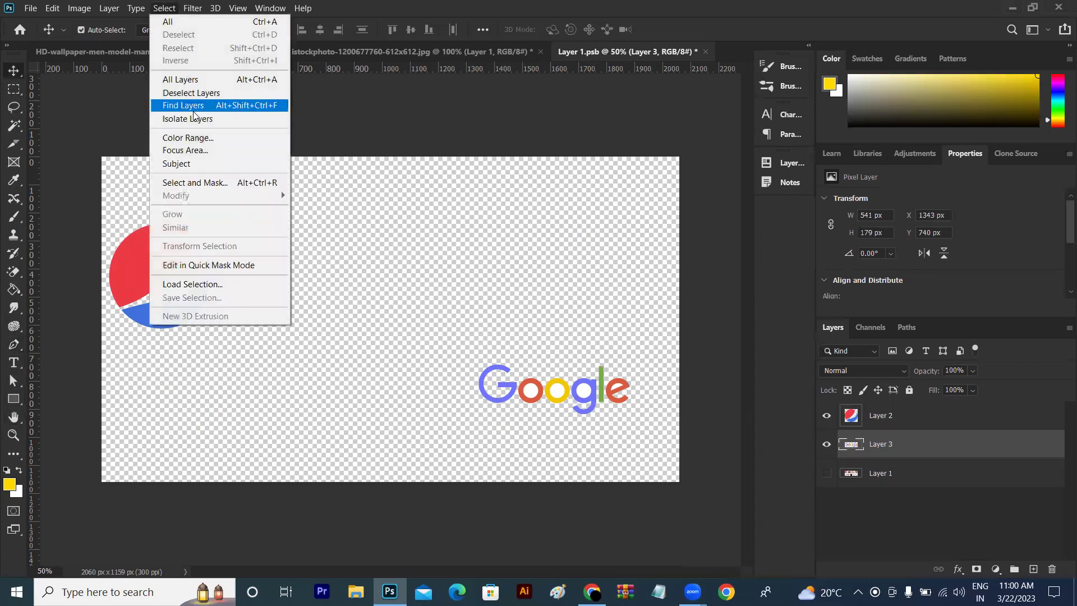
pyautogui.click(14, 124)
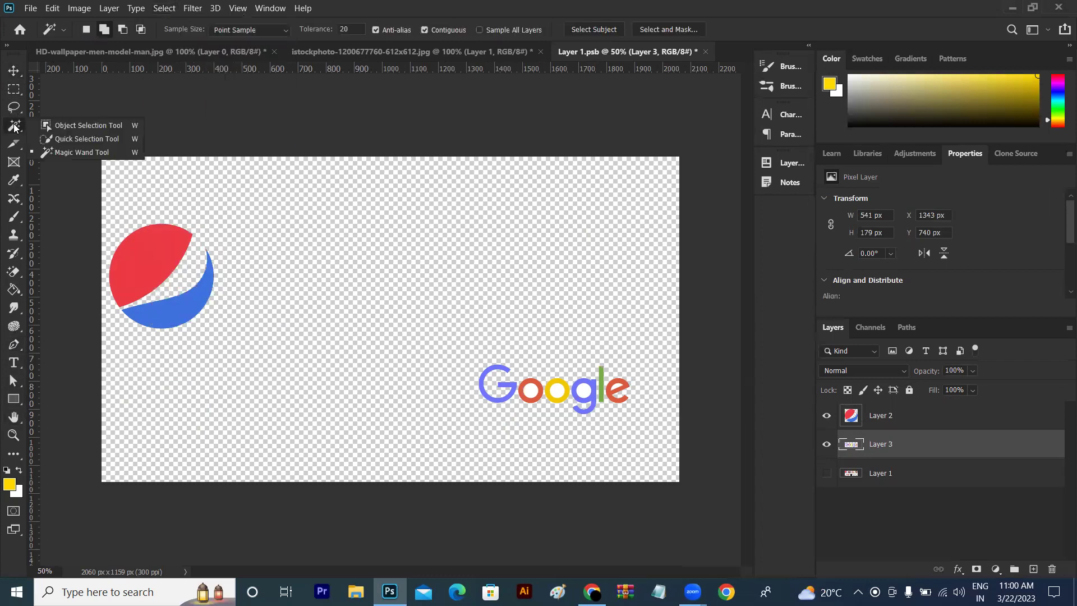
pyautogui.click(65, 152)
# Close the car wallpaper and Layer 1.psb logos documents, answering both save prompts.
pyautogui.click(122, 52)
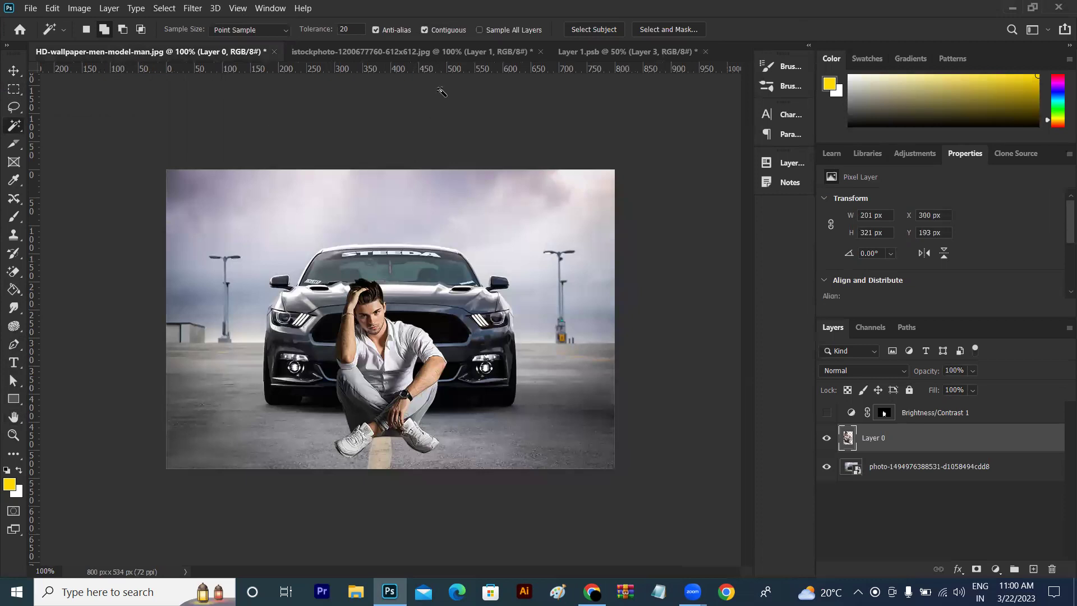
pyautogui.click(278, 52)
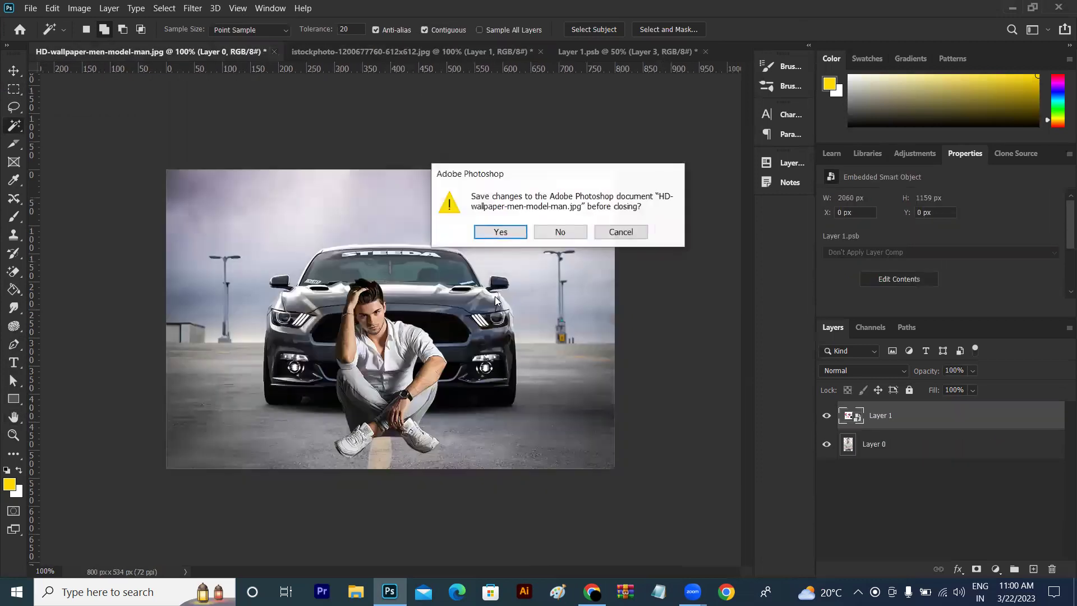
pyautogui.click(558, 231)
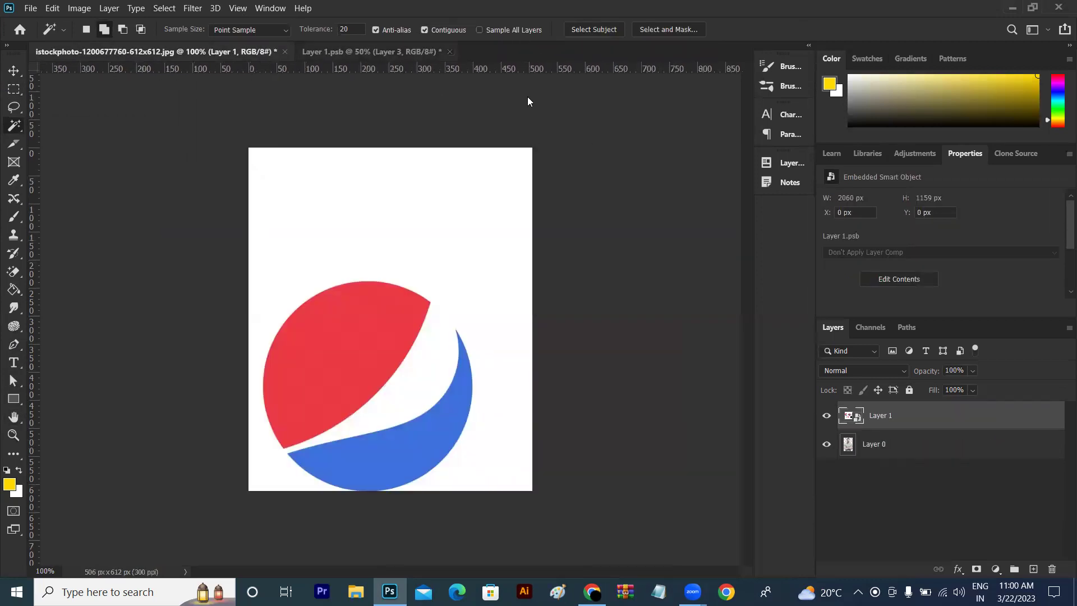
pyautogui.click(449, 52)
pyautogui.click(551, 231)
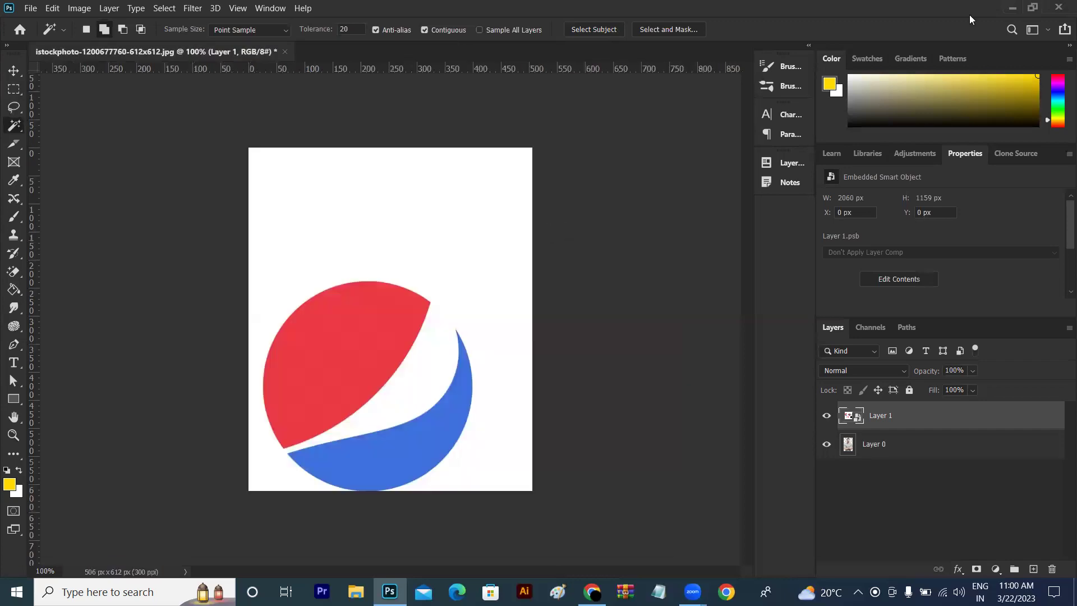
# Open 366-mj-7703-fon-jj.jpg in Photoshop by dragging it from the desktop.
pyautogui.click(1013, 7)
pyautogui.click(1010, 6)
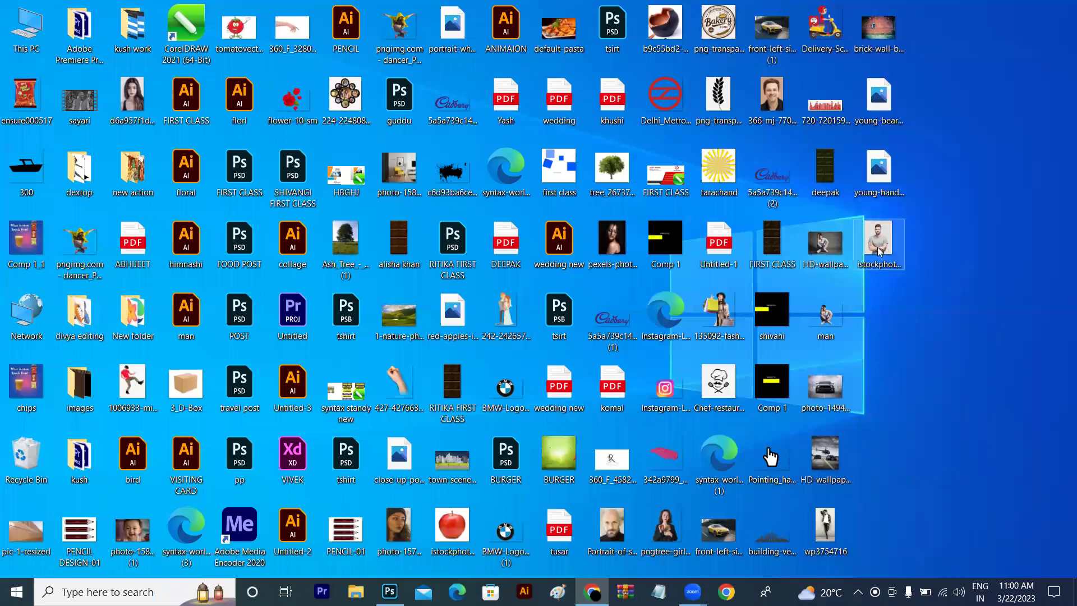
pyautogui.moveTo(769, 106); pyautogui.dragTo(511, 43)
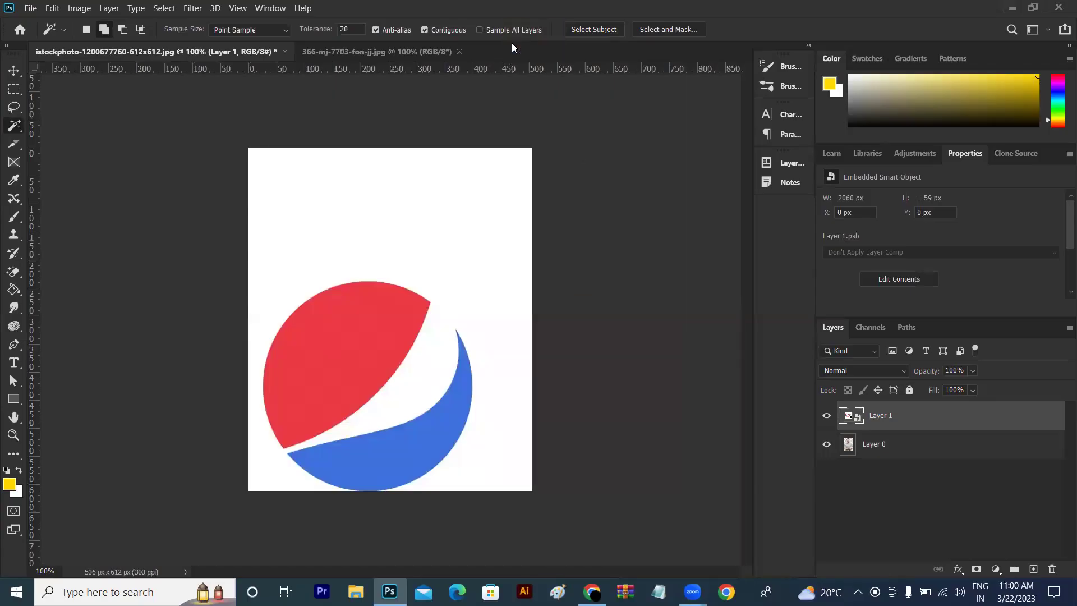